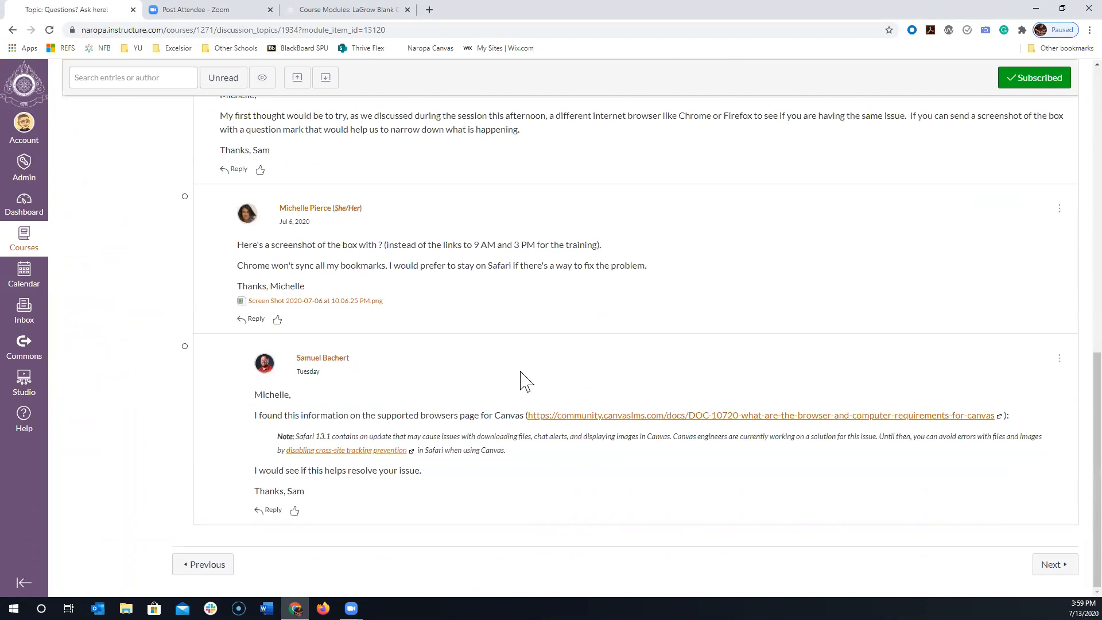
pyautogui.scroll(5, 520, 372)
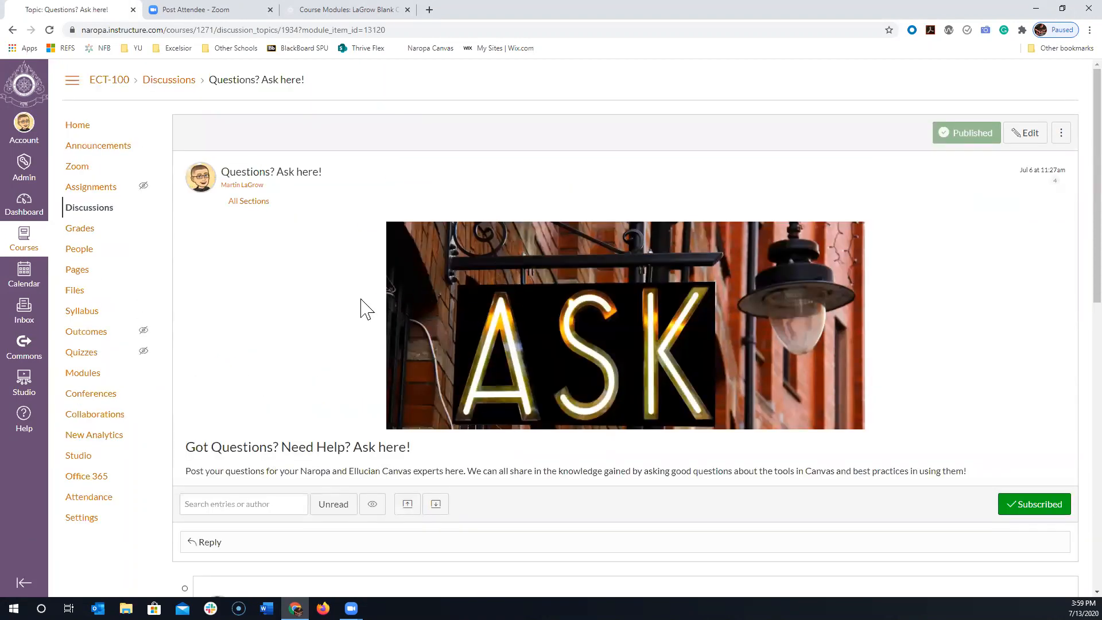
# - Look through the Video of July 6 Canvas Trainings page from Module 1, then return to the course's modules list
pyautogui.click(13, 30)
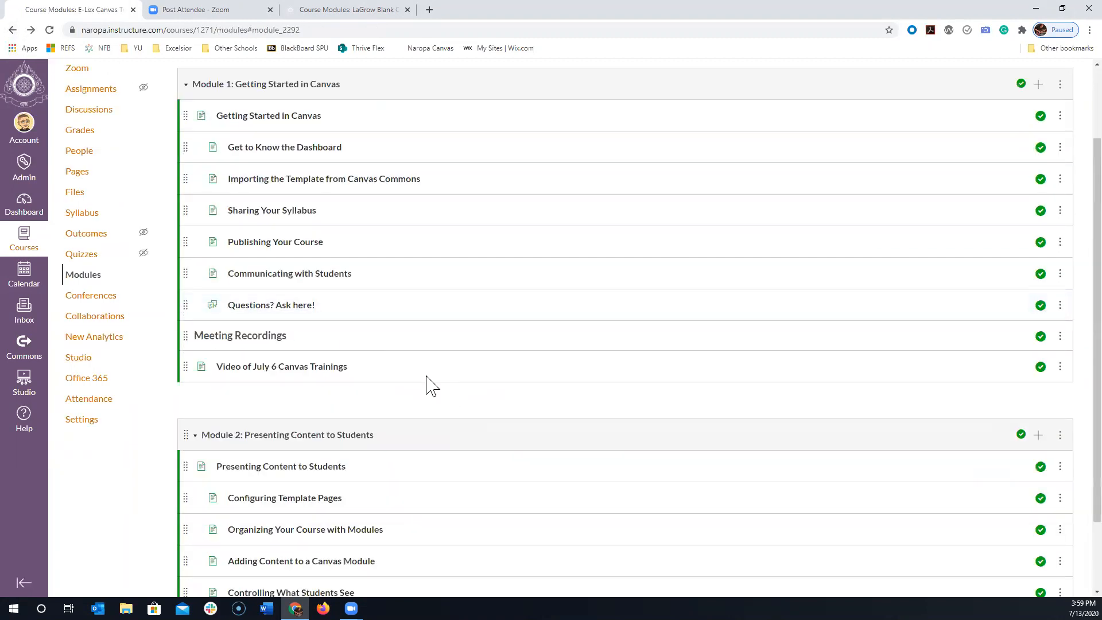
pyautogui.scroll(-1, 290, 381)
pyautogui.click(276, 309)
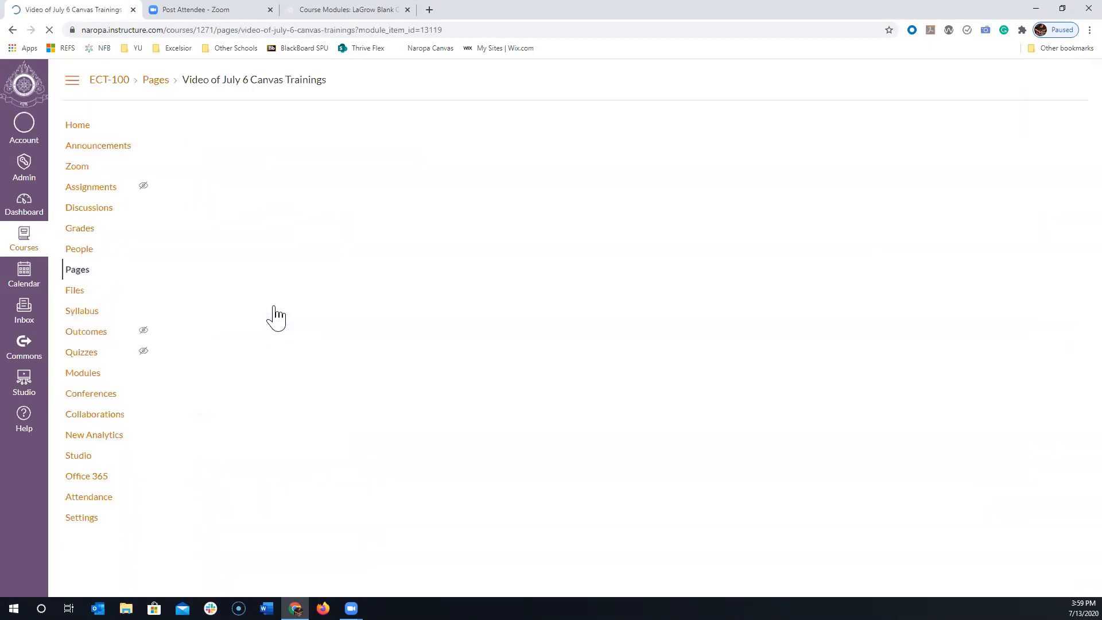
pyautogui.scroll(-1, 757, 323)
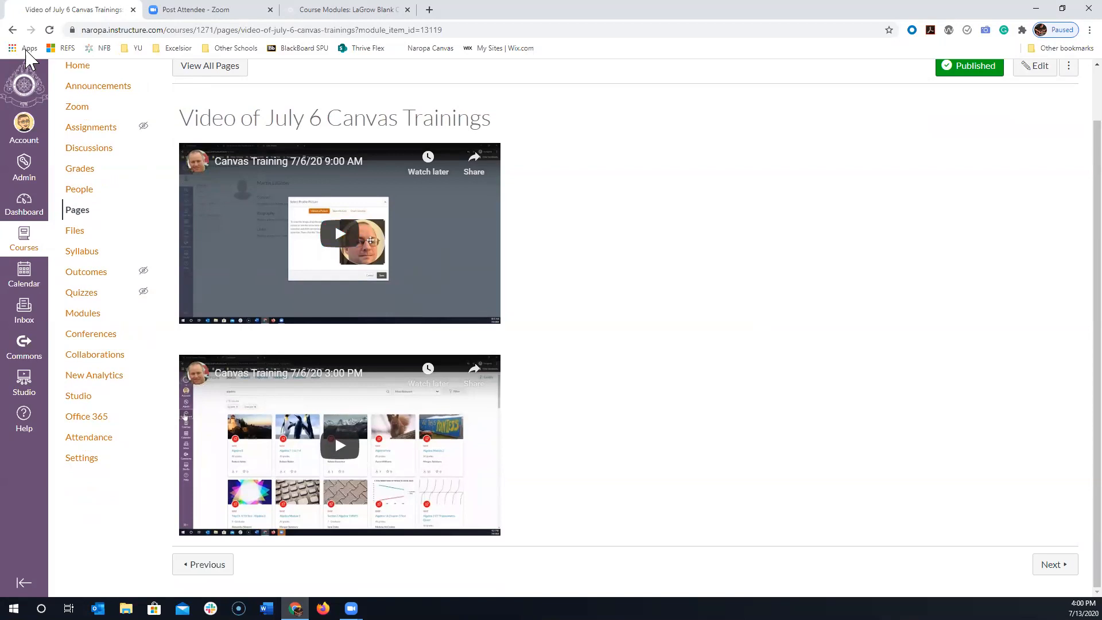
pyautogui.click(12, 29)
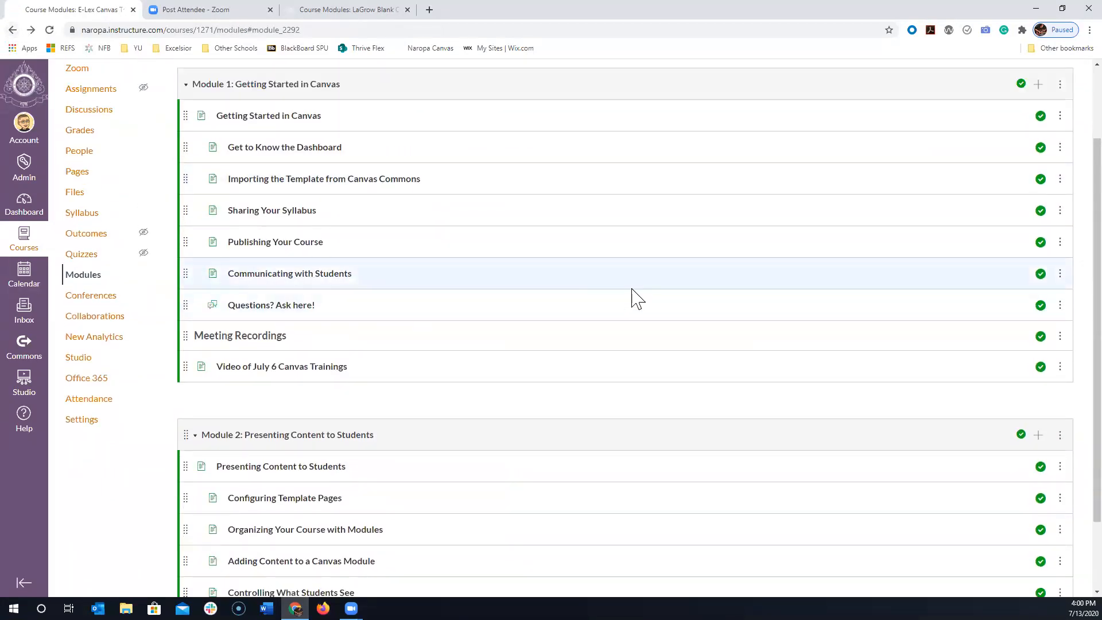
pyautogui.scroll(-2, 632, 289)
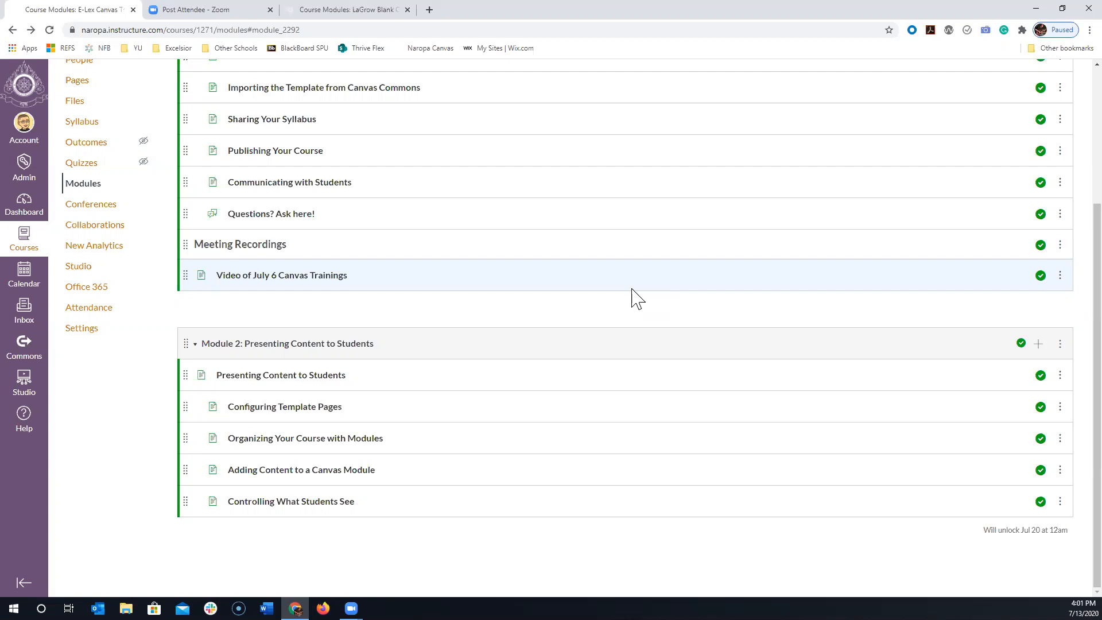
# - Close the Zoom post-attendee page and open the home page of the LaGrow Blank Course
pyautogui.click(270, 10)
pyautogui.click(221, 9)
pyautogui.click(104, 10)
pyautogui.click(216, 10)
pyautogui.click(81, 128)
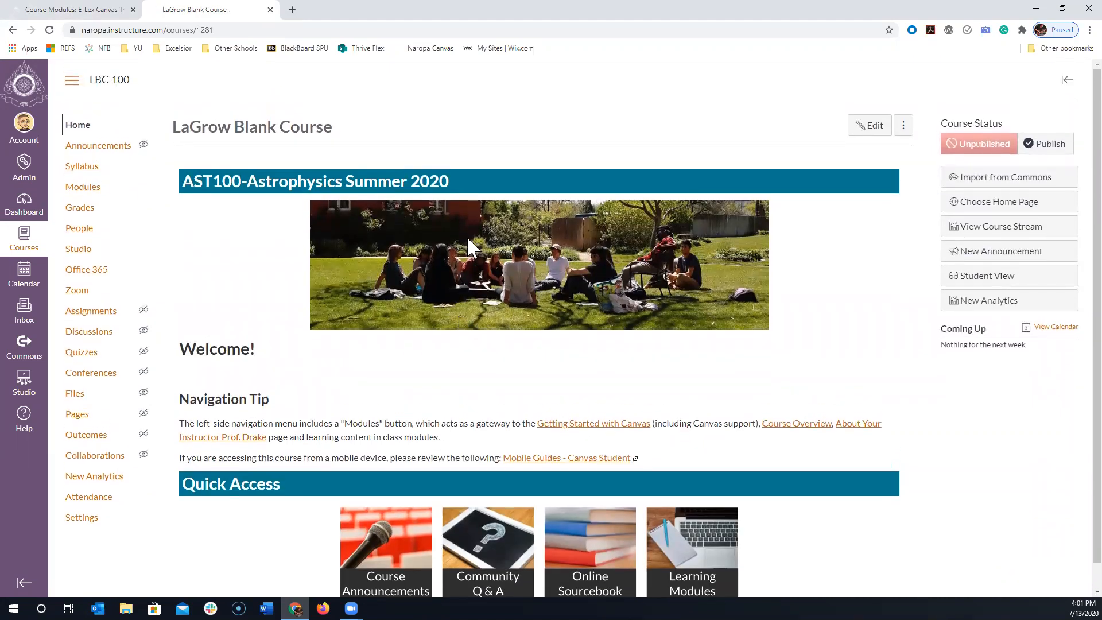
# - Return to the training course's modules and open the Presenting Content to Students page in Module 2
pyautogui.click(57, 10)
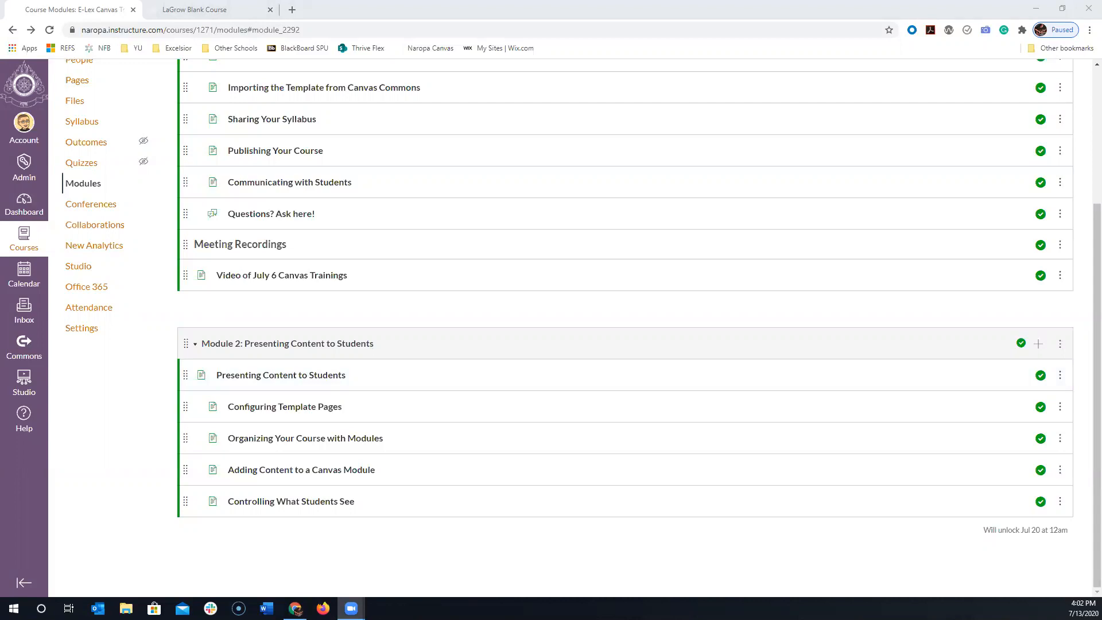
pyautogui.scroll(1, 546, 307)
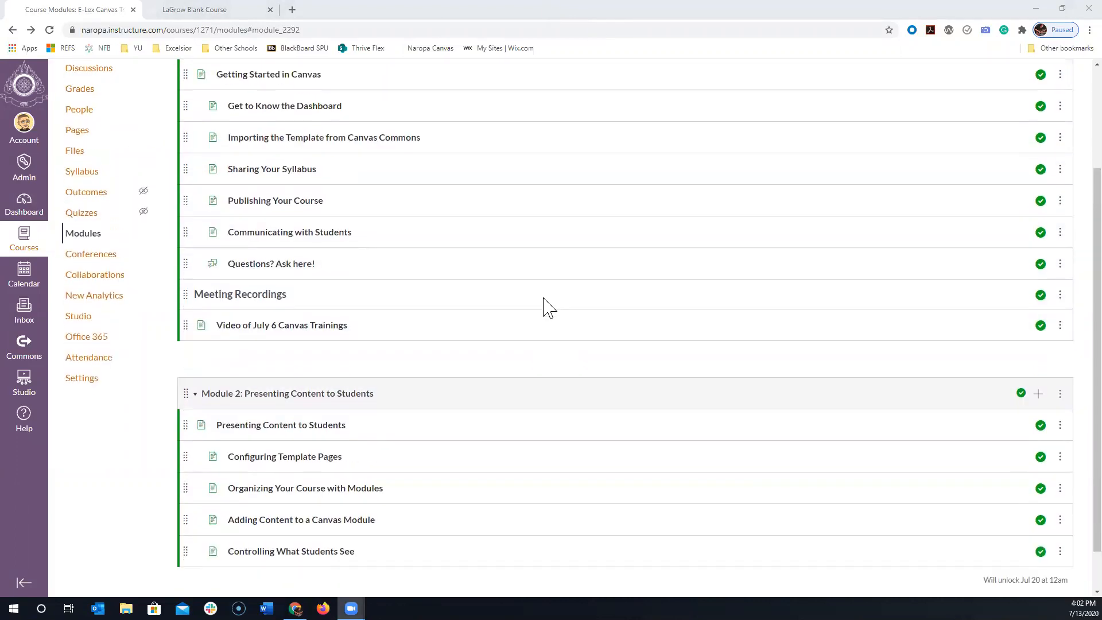
pyautogui.scroll(-1, 545, 307)
pyautogui.click(297, 380)
pyautogui.click(298, 380)
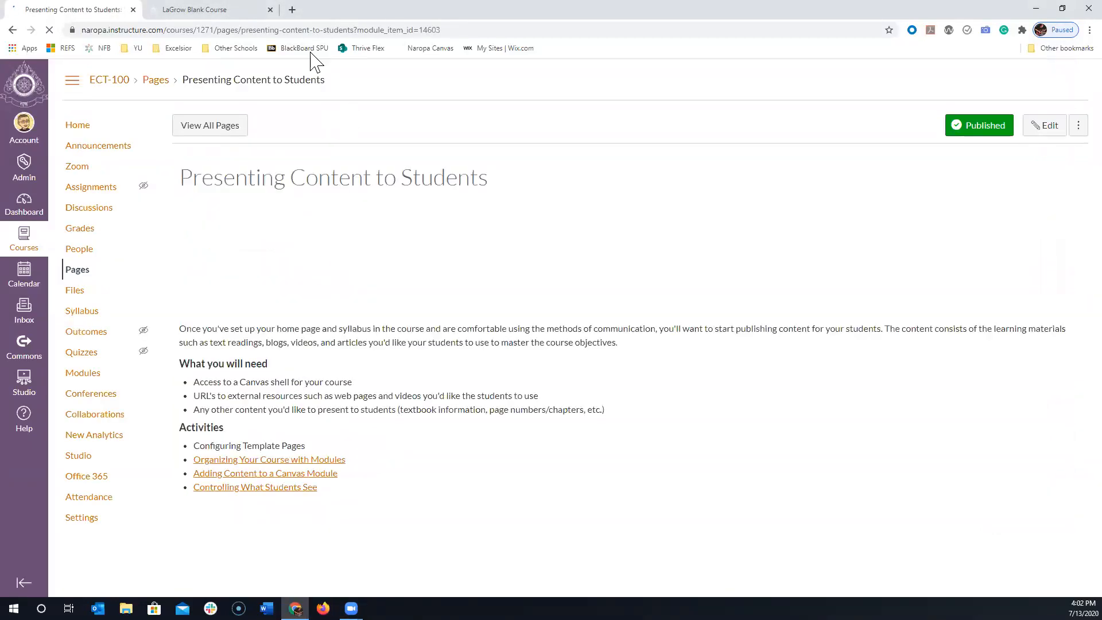
# - Go to the LaGrow Blank Course's modules list and expand the Instructor Module (Do Not Publish)
pyautogui.click(217, 9)
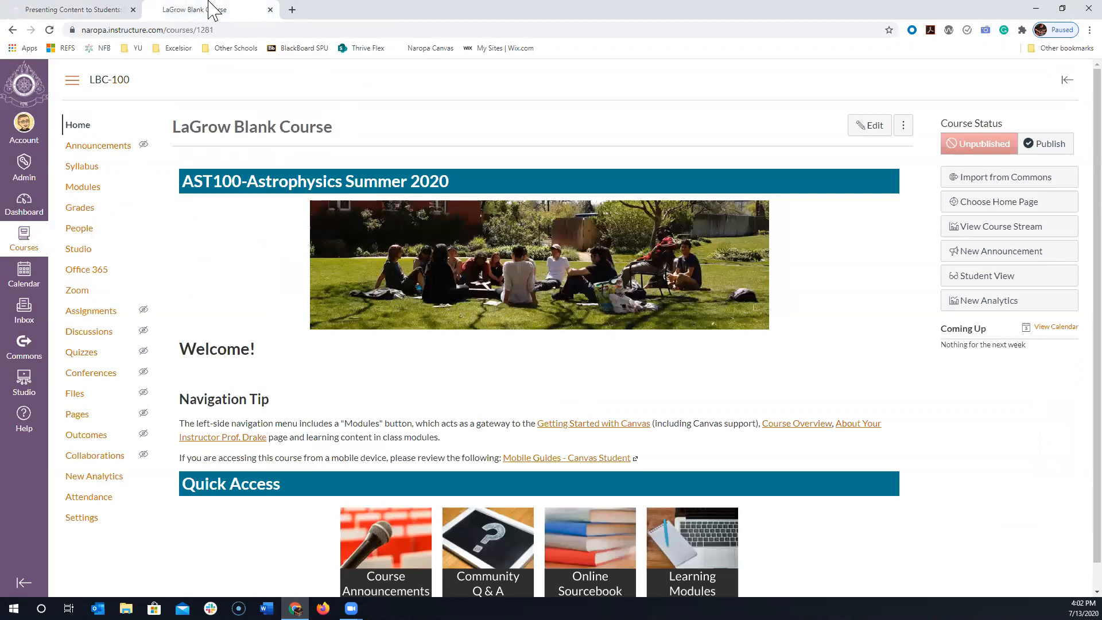
pyautogui.click(82, 186)
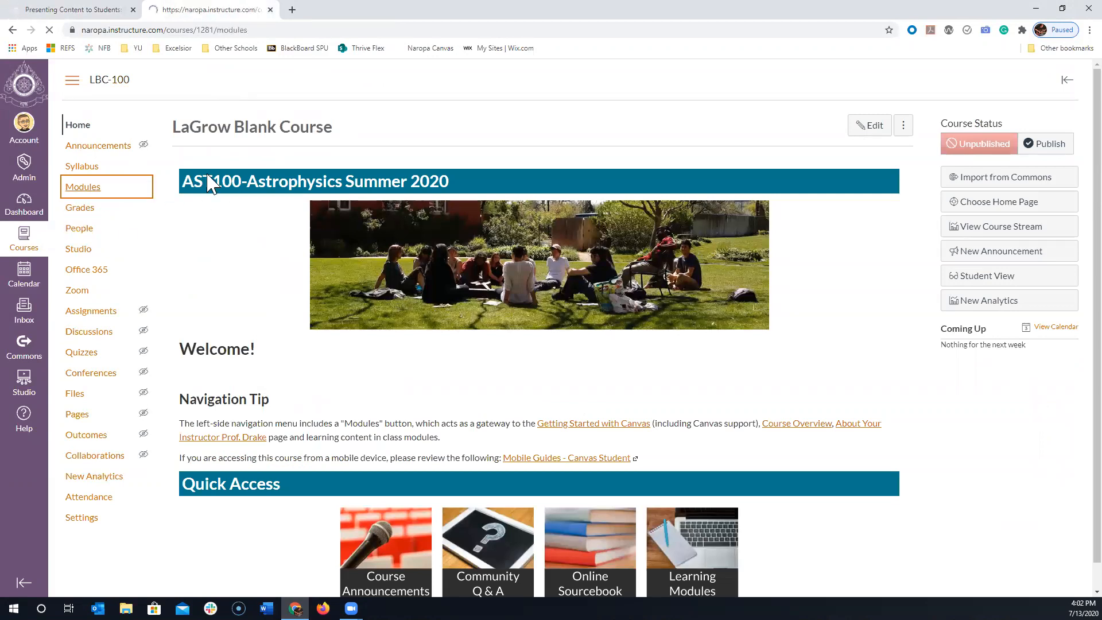
pyautogui.scroll(-5, 545, 356)
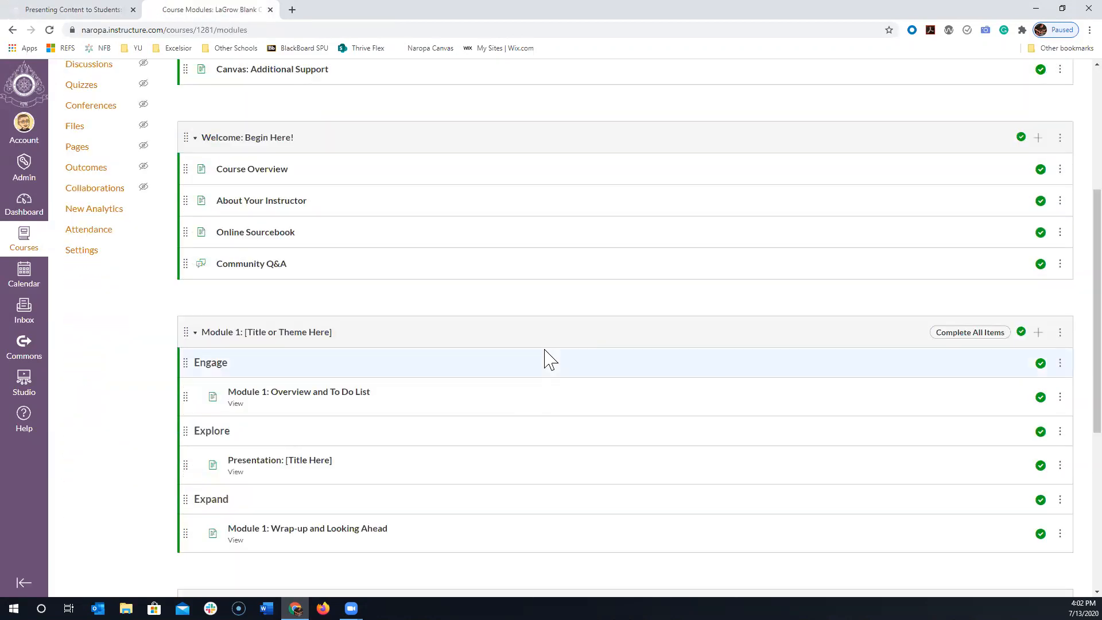
pyautogui.scroll(4, 651, 266)
pyautogui.scroll(1, 631, 272)
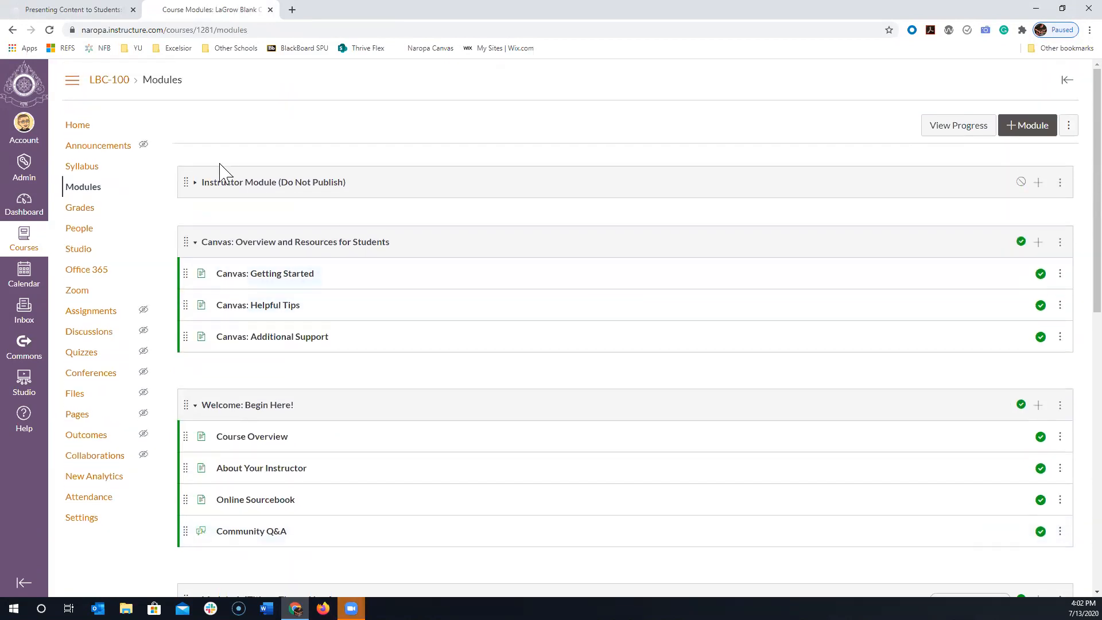
pyautogui.click(192, 197)
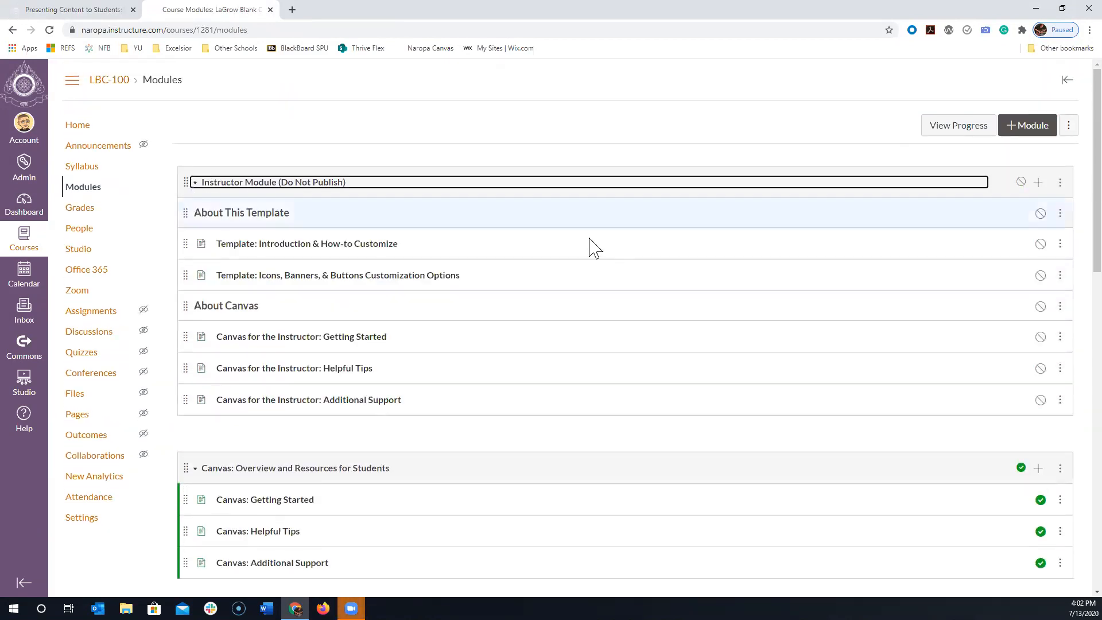
# - Open the Template: Icons, Banners, & Buttons Customization Options page and review its icon catalog and home page banner instructions
pyautogui.scroll(-7, 628, 295)
pyautogui.scroll(8, 679, 467)
pyautogui.click(291, 280)
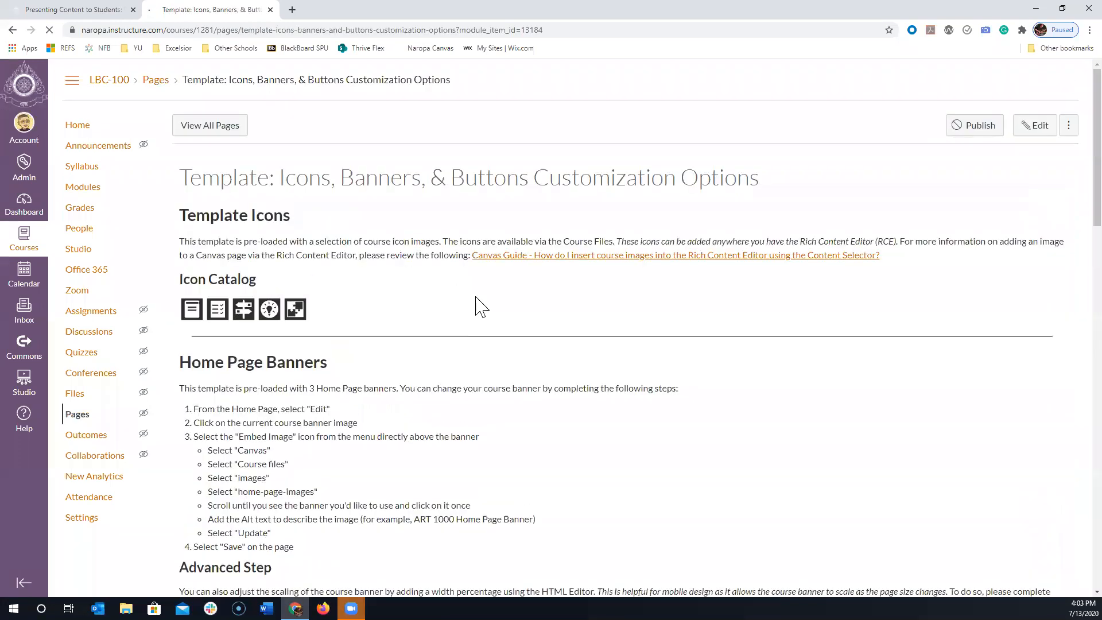
pyautogui.scroll(-1, 480, 307)
pyautogui.scroll(-7, 620, 384)
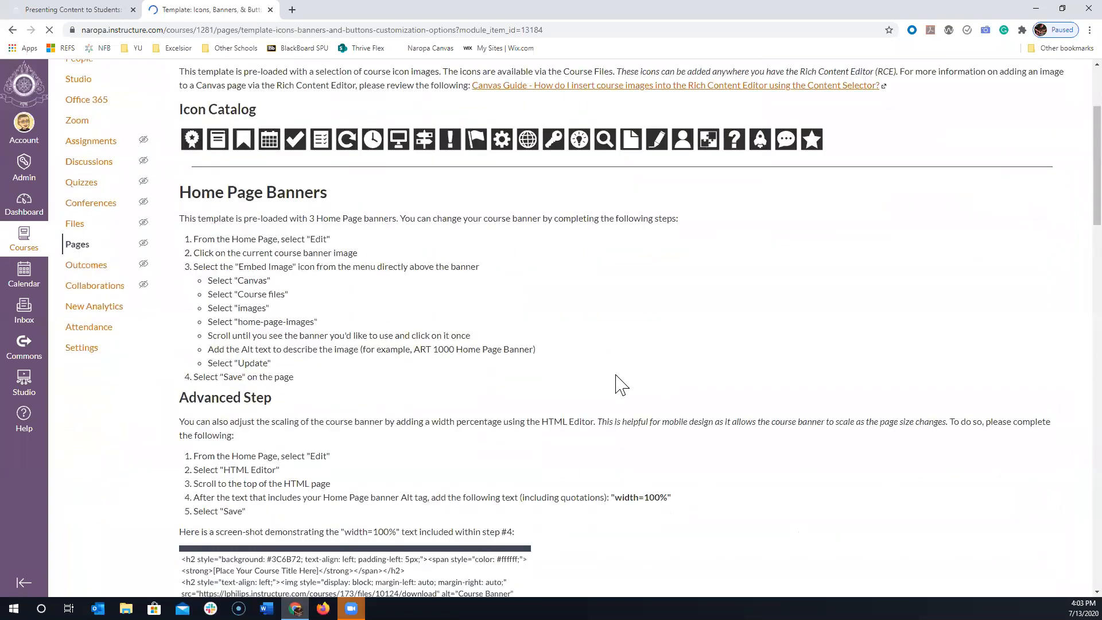
pyautogui.scroll(-15, 683, 425)
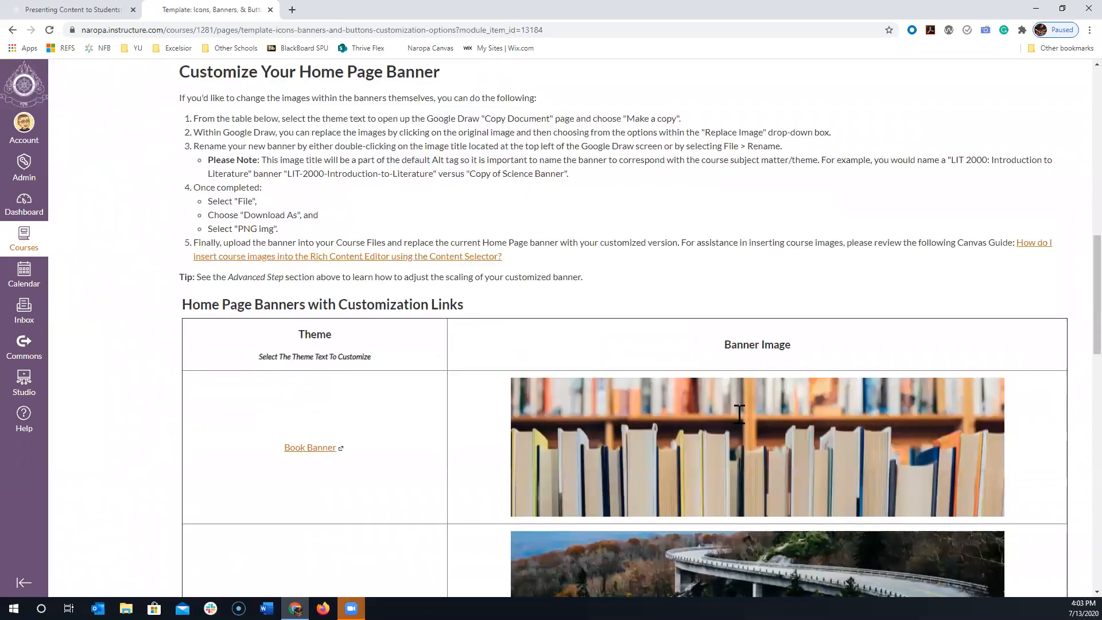
pyautogui.scroll(3, 738, 425)
pyautogui.scroll(-4, 738, 438)
pyautogui.scroll(-9, 744, 438)
pyautogui.scroll(8, 724, 401)
pyautogui.scroll(16, 726, 404)
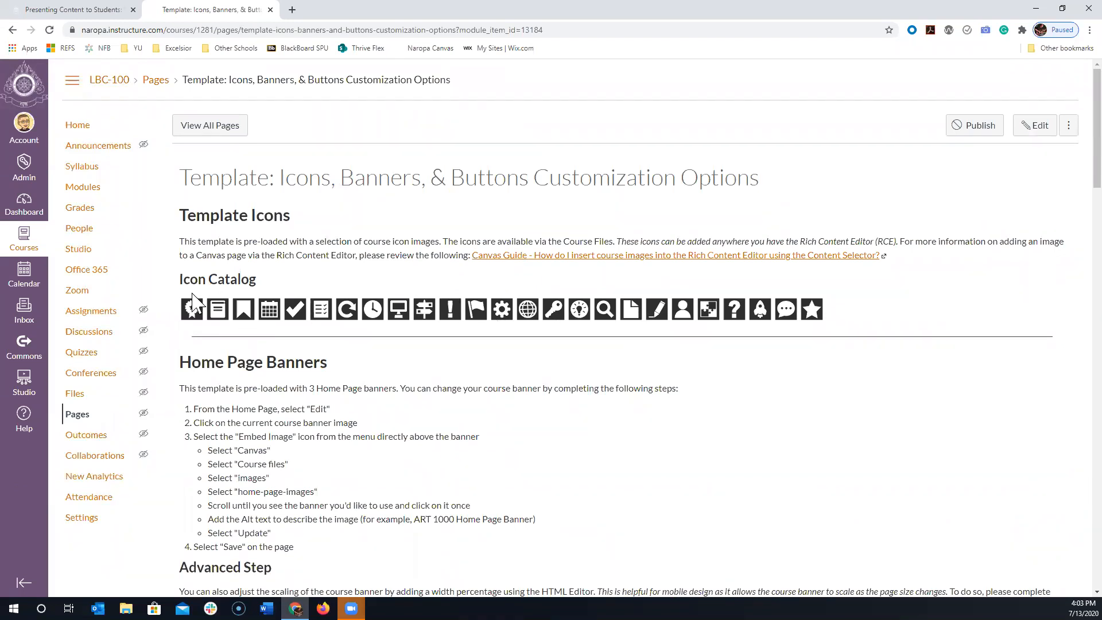
# - Return to the modules list and view the Canvas for the Instructor: Additional Support page, ending back on the list
pyautogui.click(12, 30)
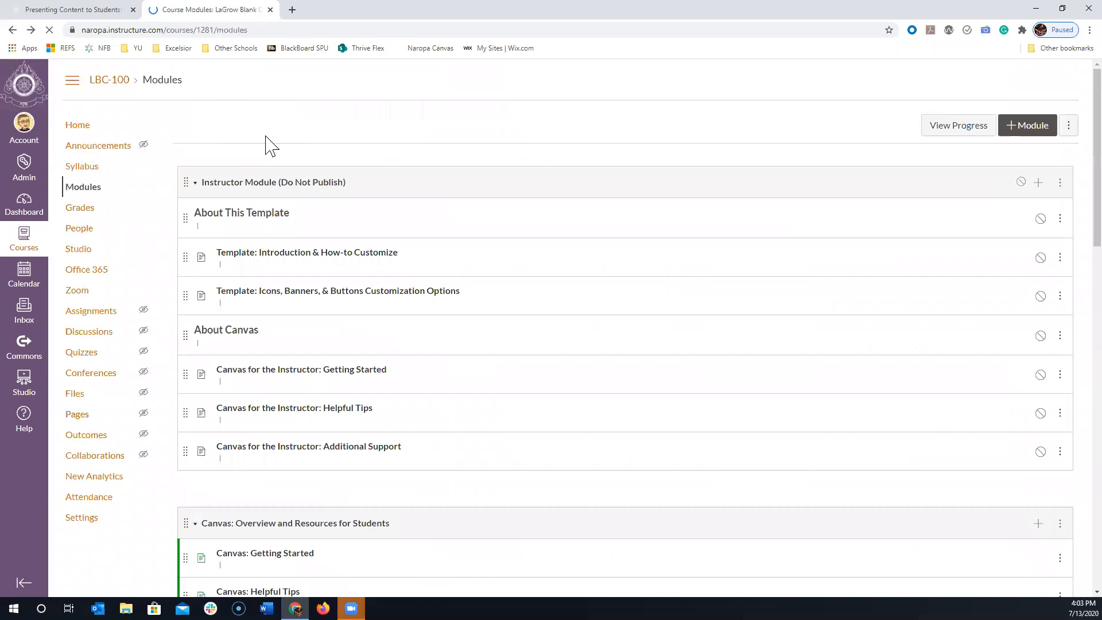
pyautogui.scroll(-1, 318, 232)
pyautogui.scroll(-2, 357, 293)
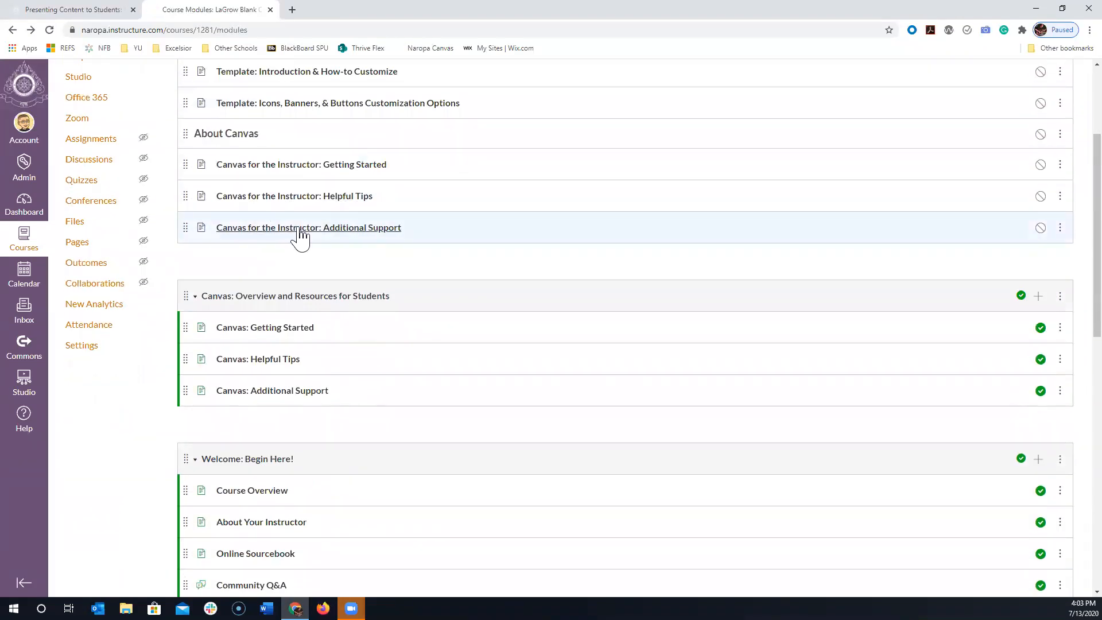
pyautogui.click(301, 232)
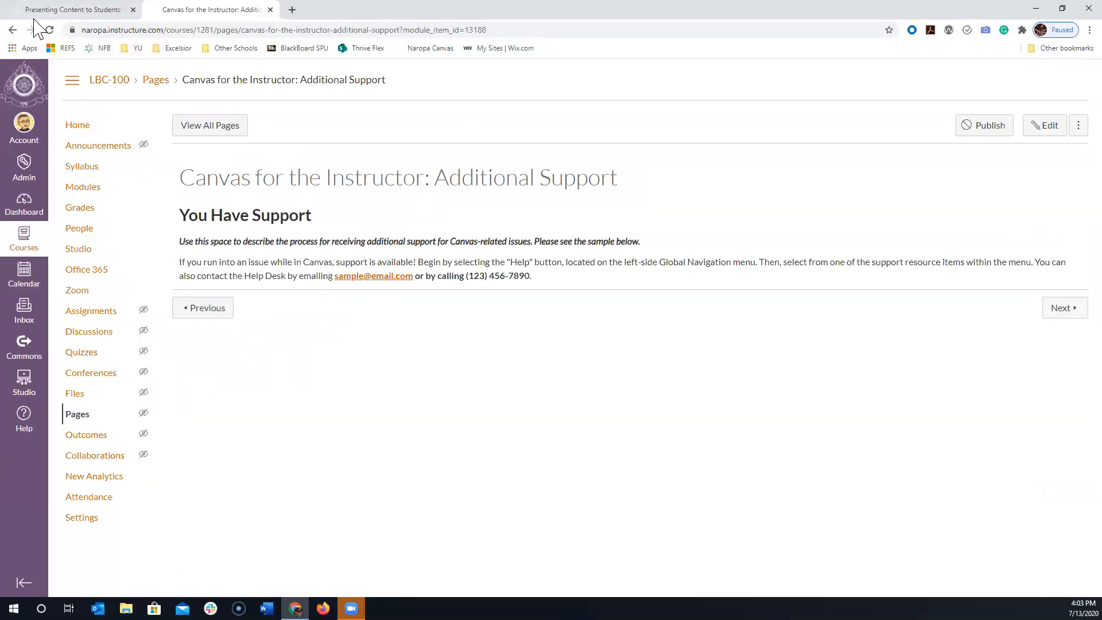
pyautogui.click(13, 30)
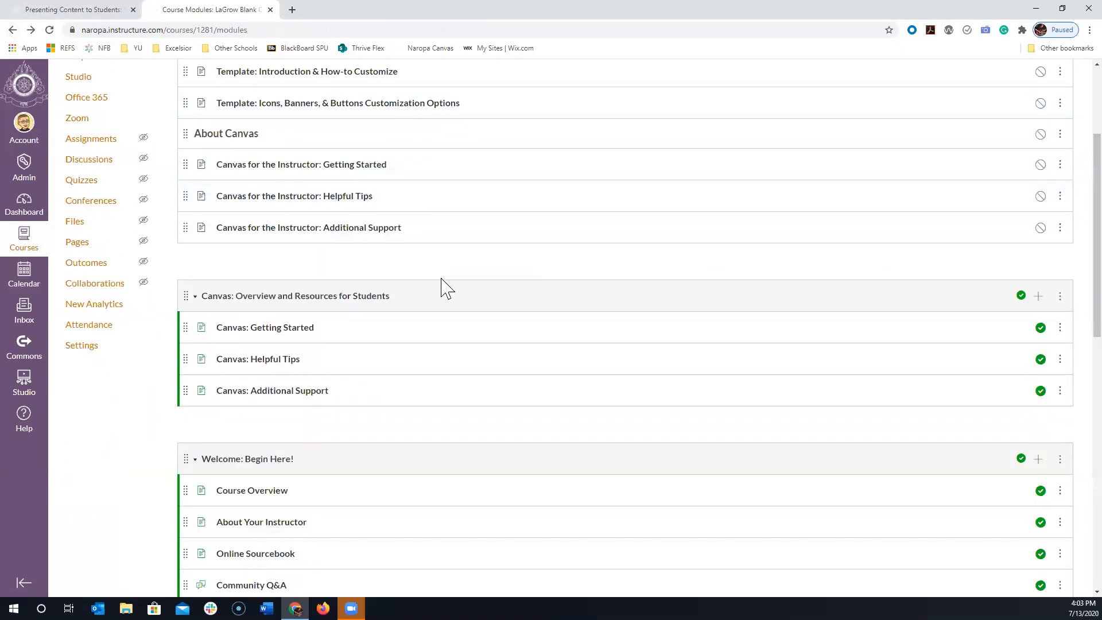
pyautogui.scroll(-1, 395, 294)
pyautogui.click(341, 172)
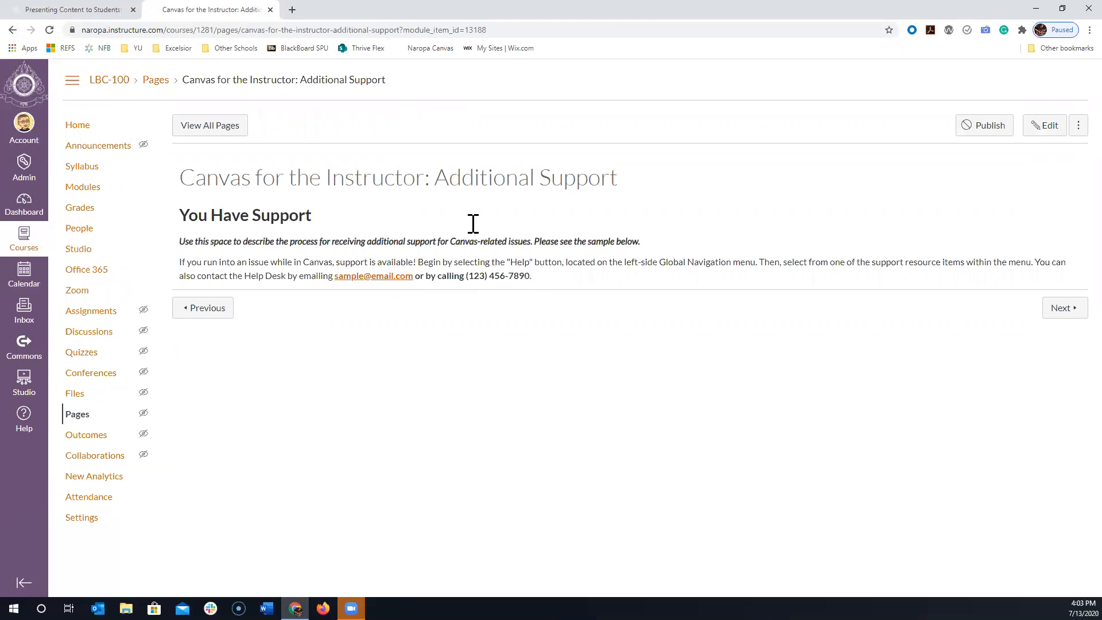
pyautogui.click(11, 30)
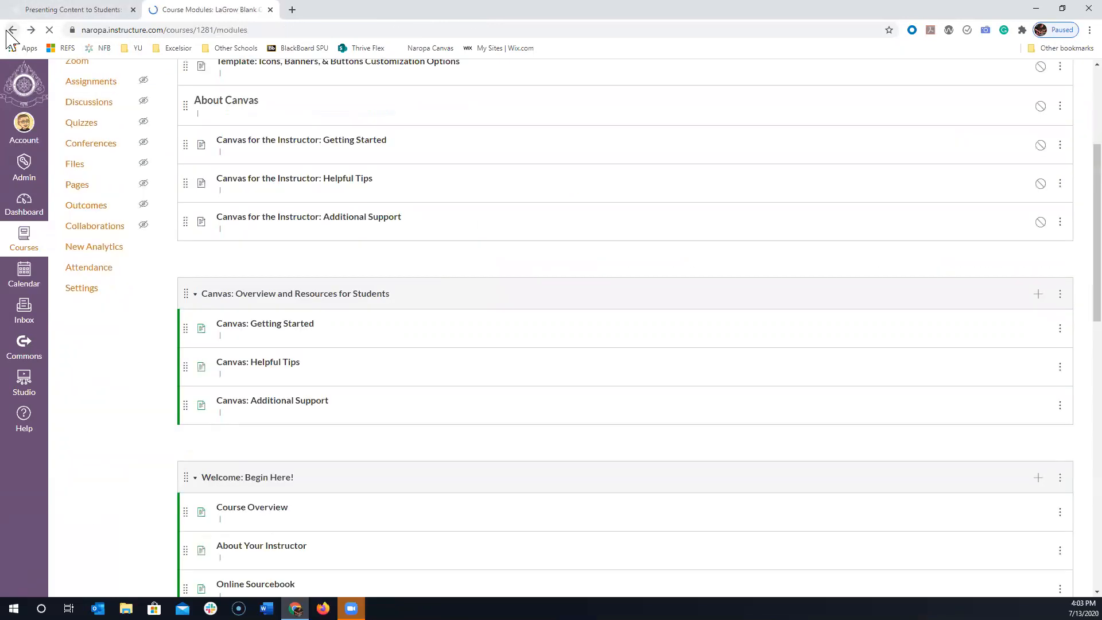
# - Open the Canvas: Getting Started page from the student resources module and look through its tutorial videos
pyautogui.scroll(-2, 276, 164)
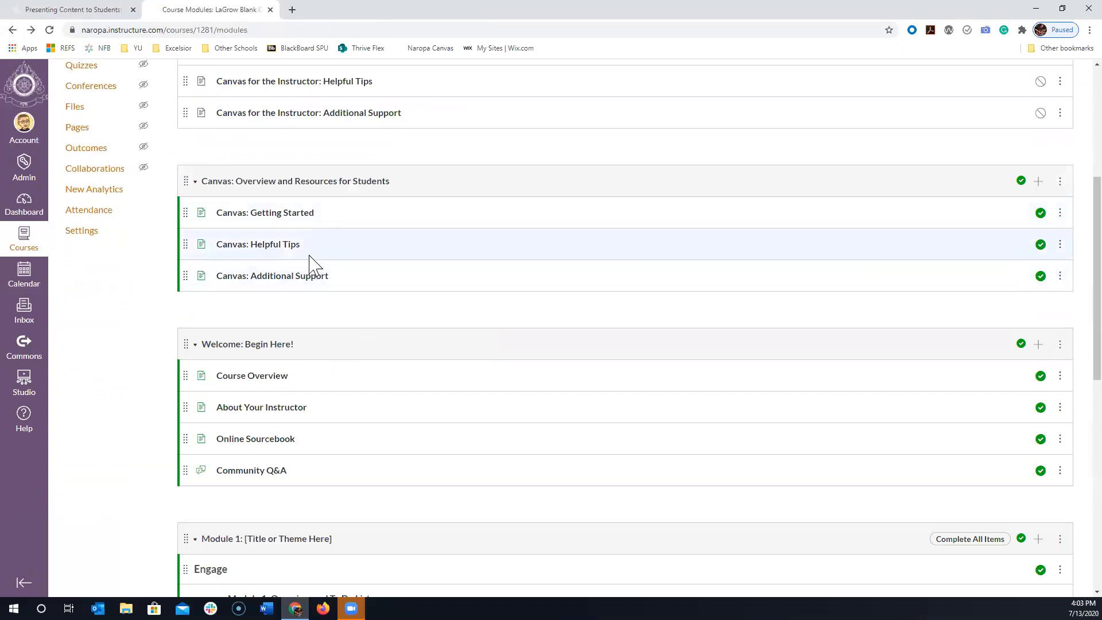
pyautogui.scroll(-2, 309, 258)
pyautogui.scroll(4, 309, 258)
pyautogui.scroll(2, 310, 264)
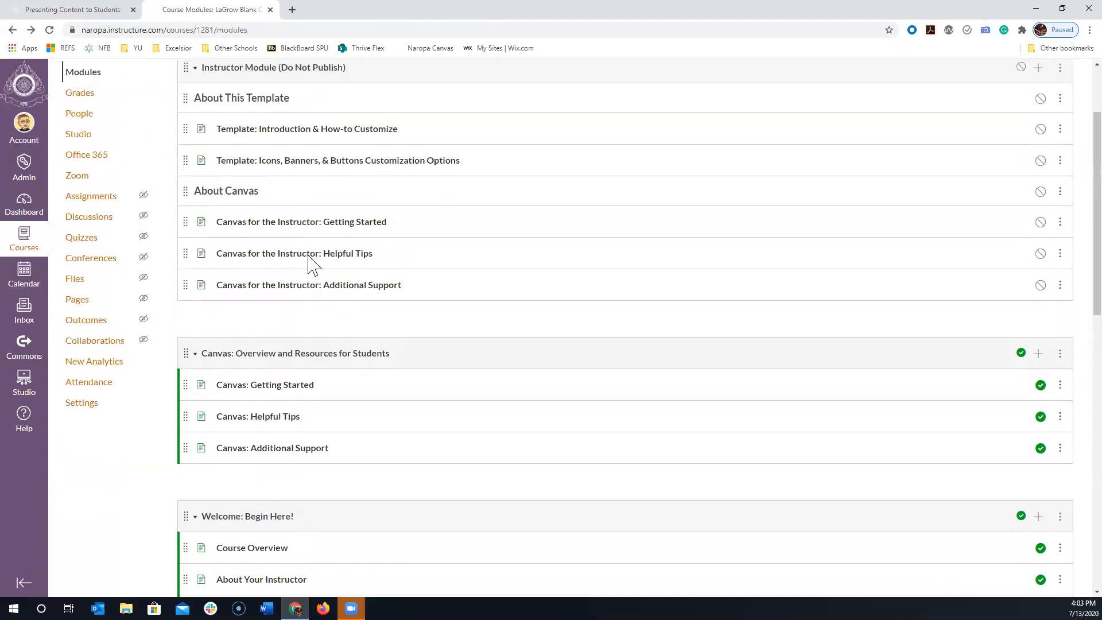
pyautogui.scroll(-5, 309, 264)
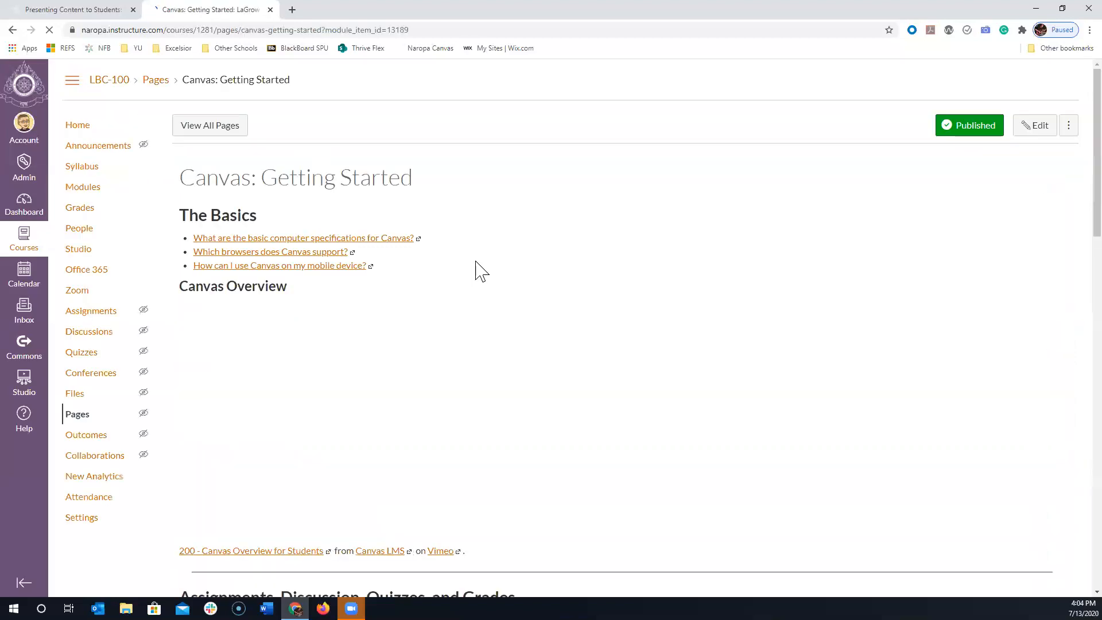
pyautogui.scroll(-15, 513, 263)
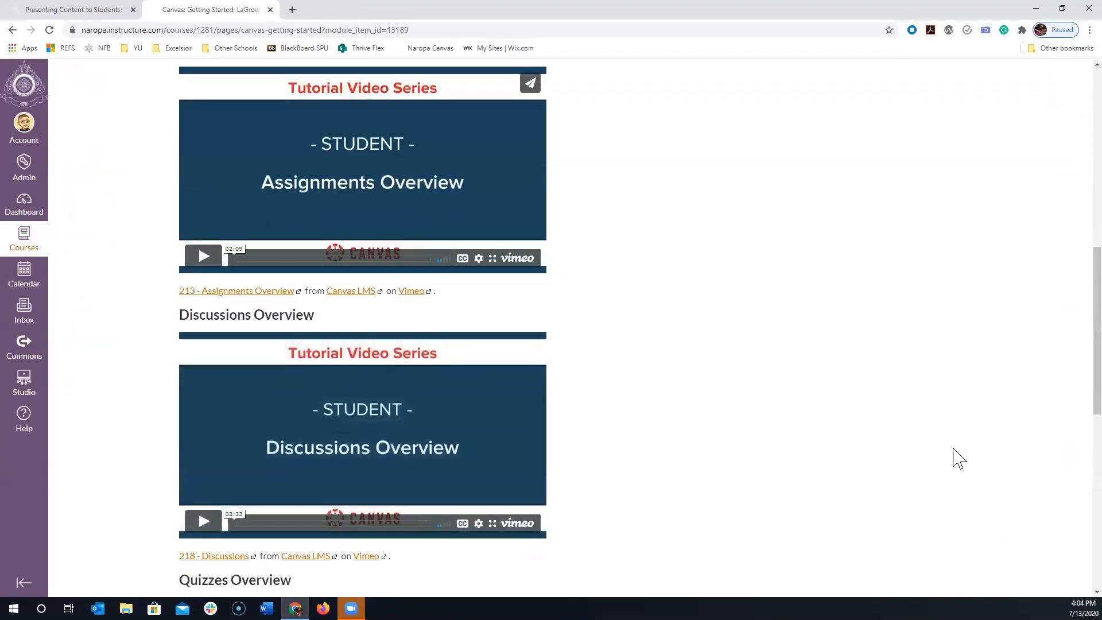
pyautogui.scroll(-1, 915, 505)
# - Advance to the Canvas: Helpful Tips page, look through its Calendar and Files videos, and continue to the following page
pyautogui.click(1055, 565)
pyautogui.scroll(-15, 571, 317)
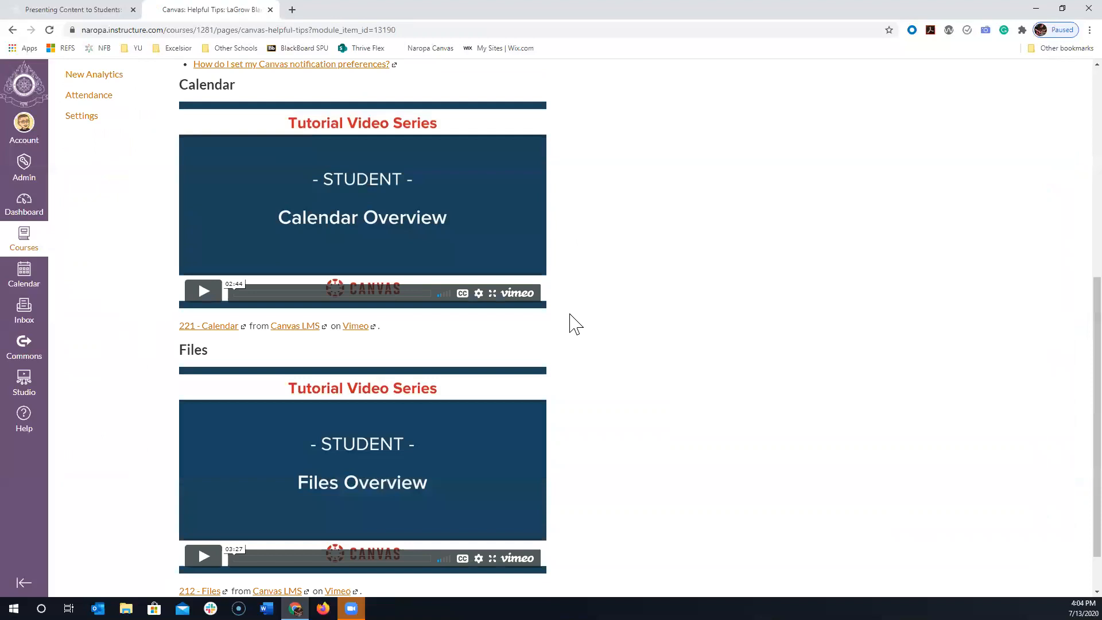
pyautogui.click(1050, 567)
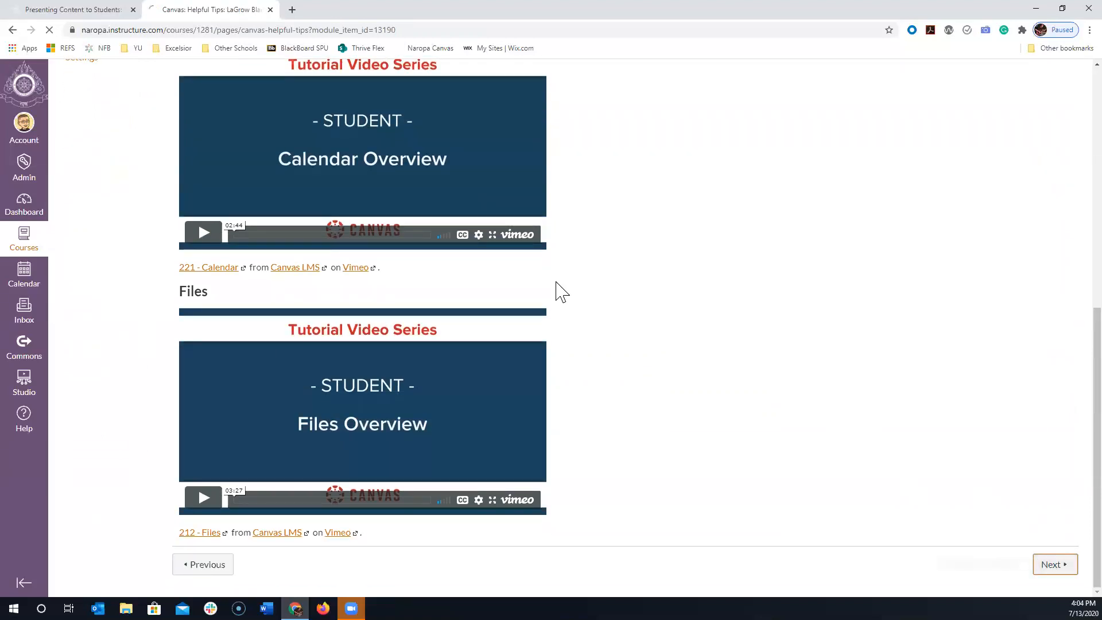
# - Return to the LaGrow Blank Course's modules list and look over the template modules from the Instructor Module to Module 1
pyautogui.click(83, 191)
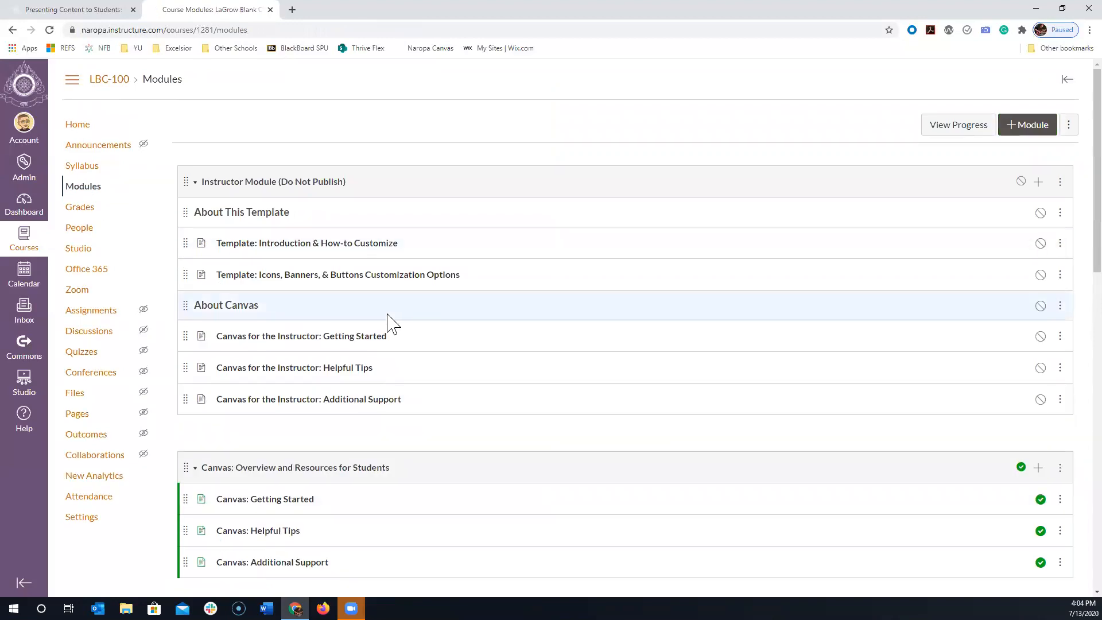
pyautogui.scroll(-4, 330, 255)
pyautogui.scroll(4, 441, 255)
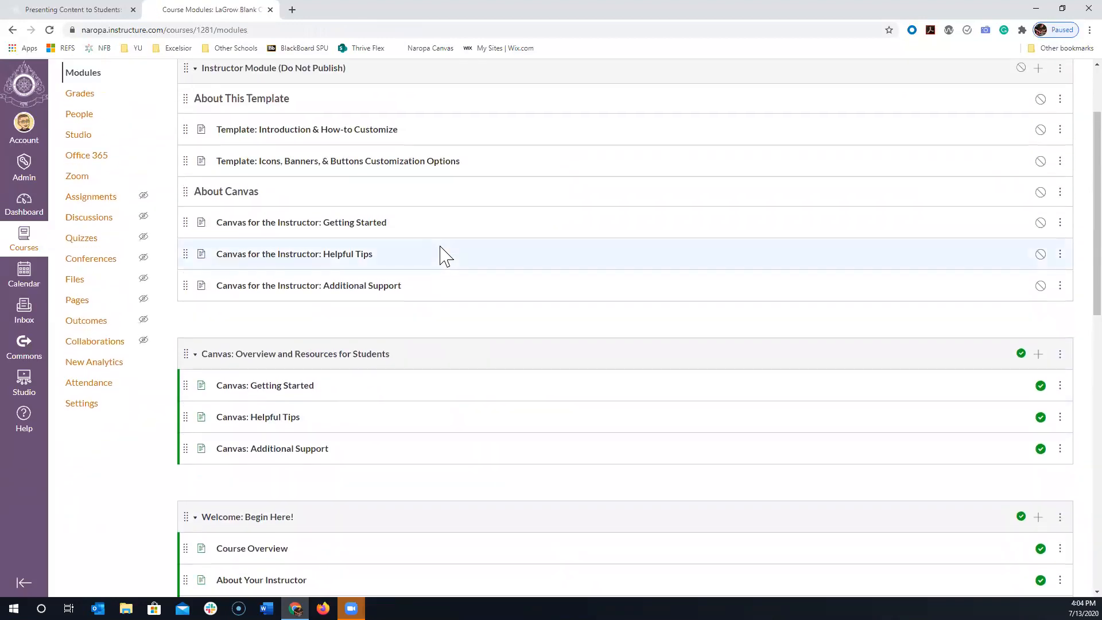
pyautogui.scroll(-5, 413, 281)
pyautogui.scroll(-2, 304, 270)
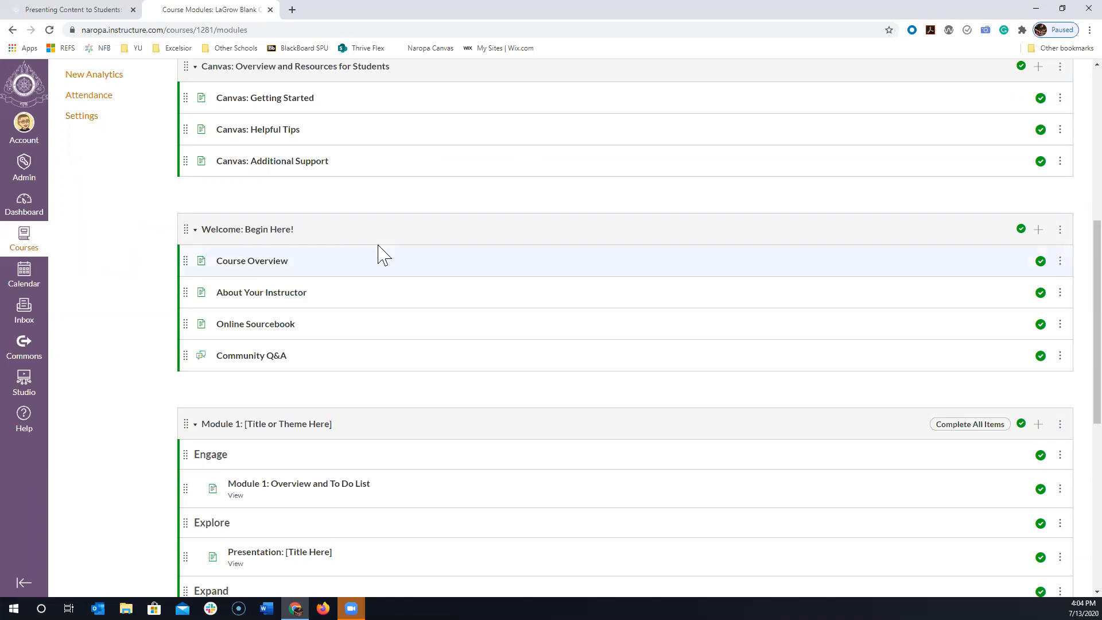
pyautogui.scroll(7, 399, 254)
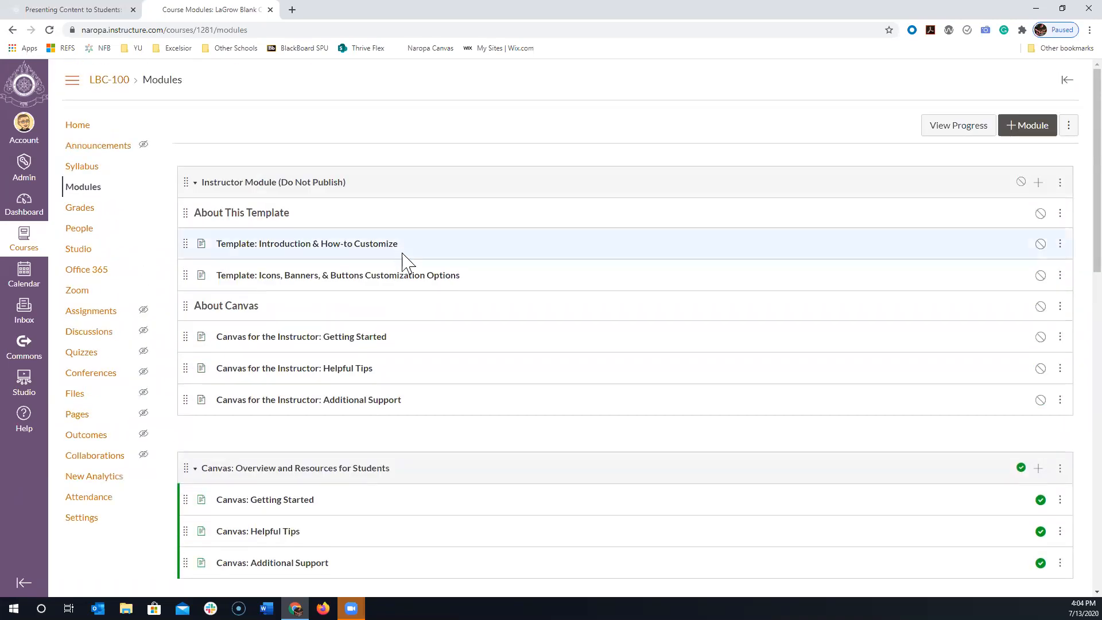
# - Collapse the Instructor Module and the Canvas: Overview and Resources for Students module in the modules list
pyautogui.scroll(-8, 579, 276)
pyautogui.scroll(-6, 524, 339)
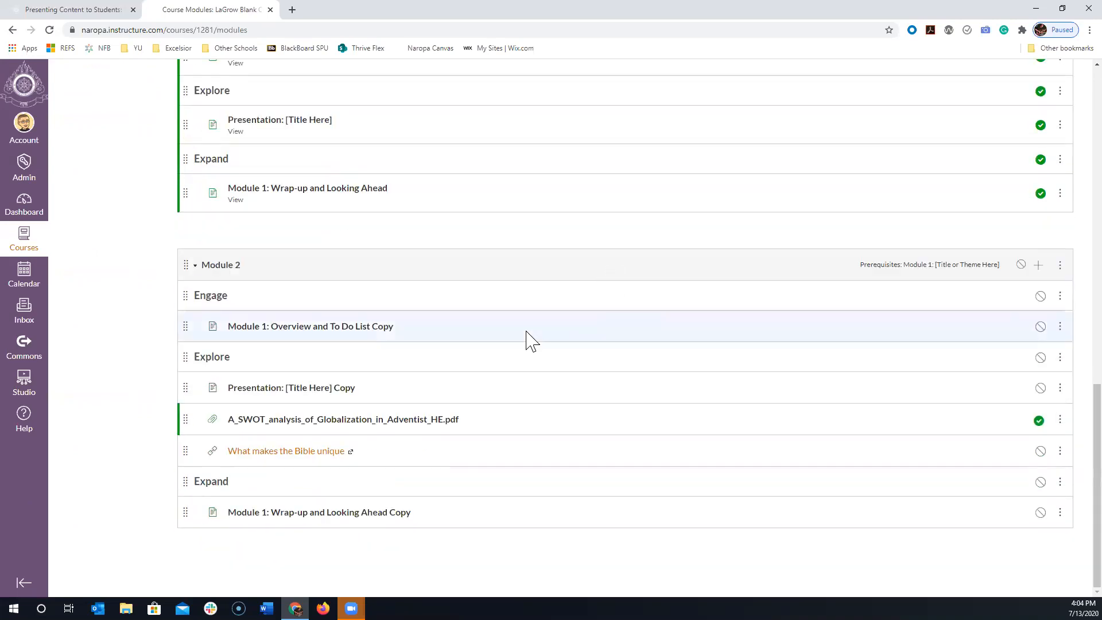
pyautogui.scroll(15, 524, 340)
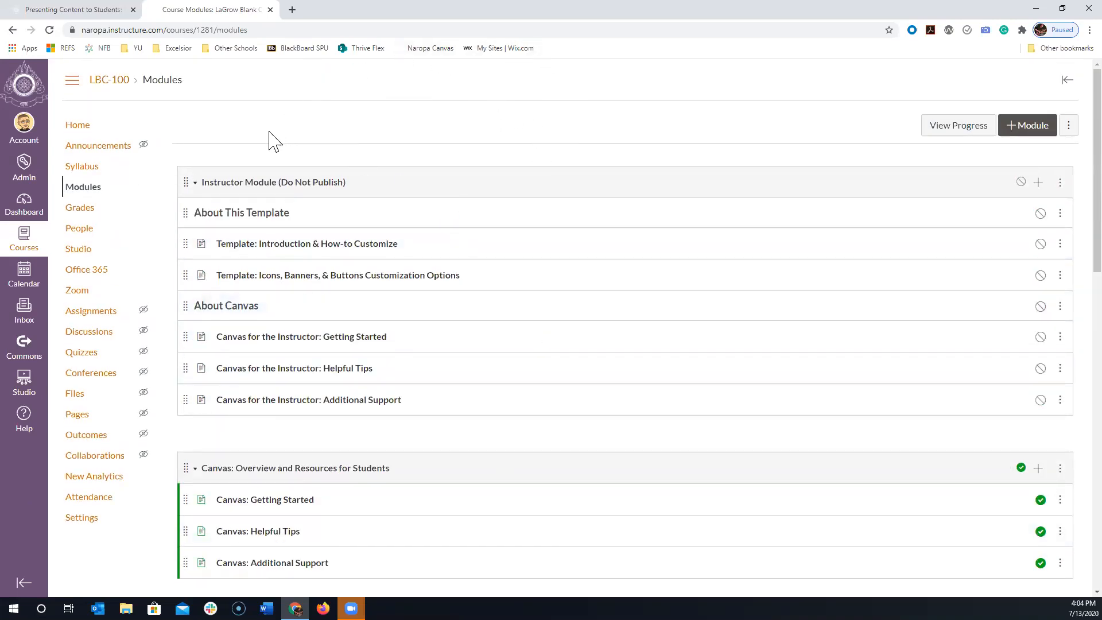
pyautogui.click(195, 184)
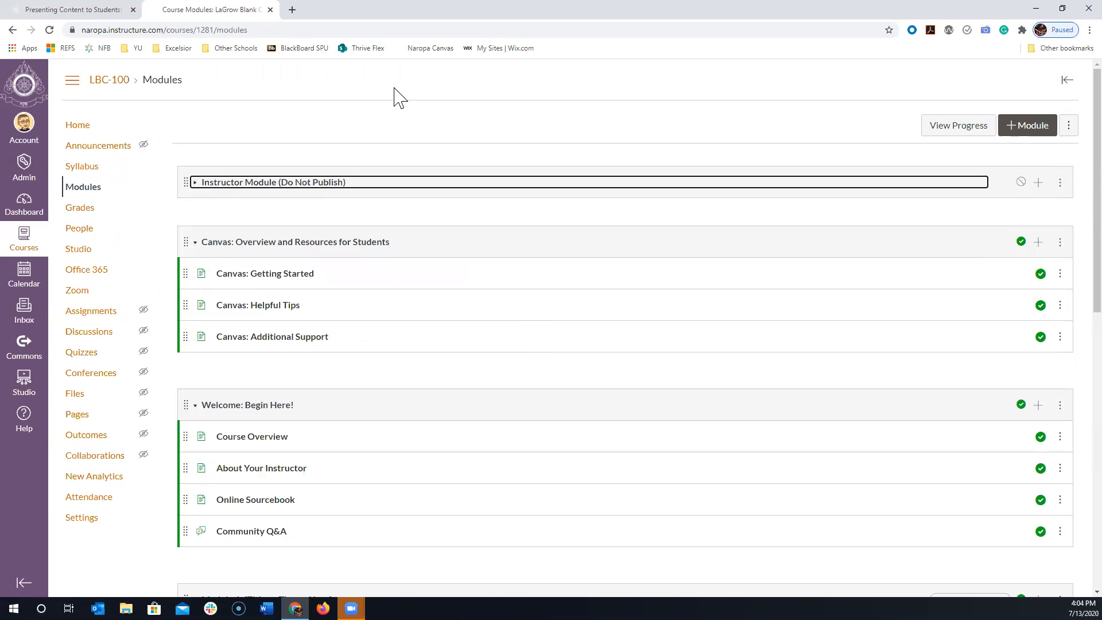
pyautogui.click(195, 244)
# - Open the Course Overview page for editing without loading the auto-saved content, and enlarge its content area
pyautogui.scroll(-2, 349, 214)
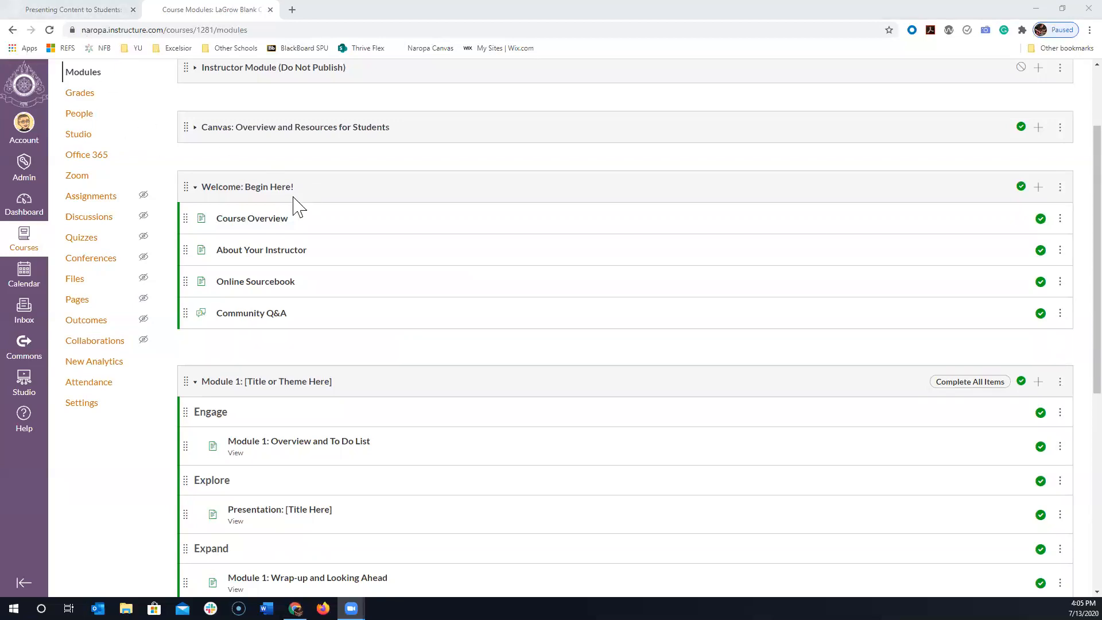
pyautogui.click(253, 219)
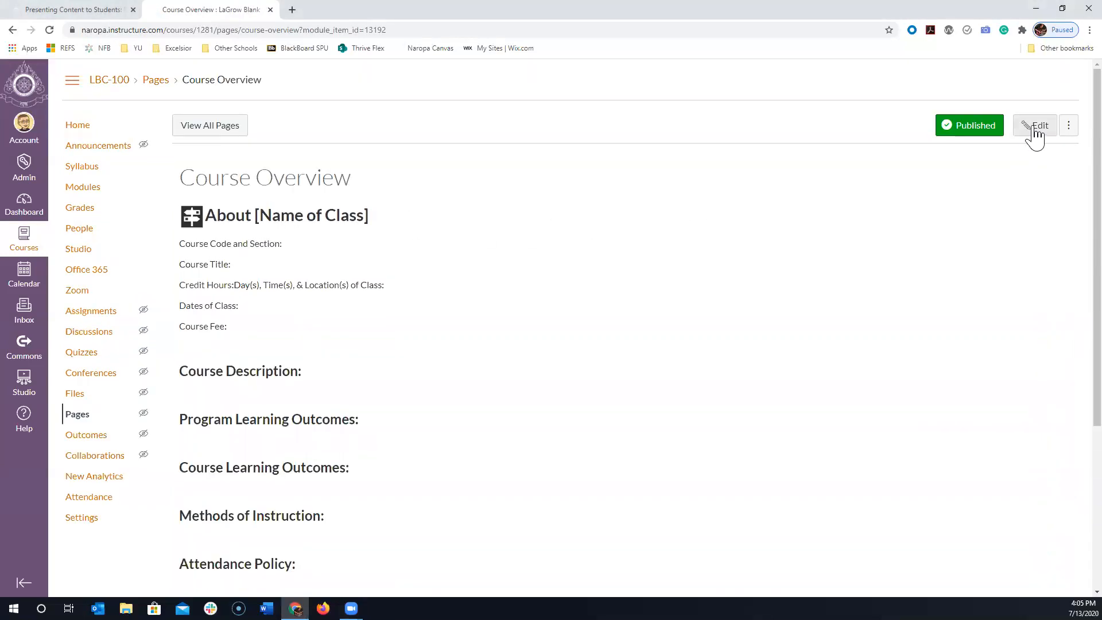
pyautogui.click(1034, 127)
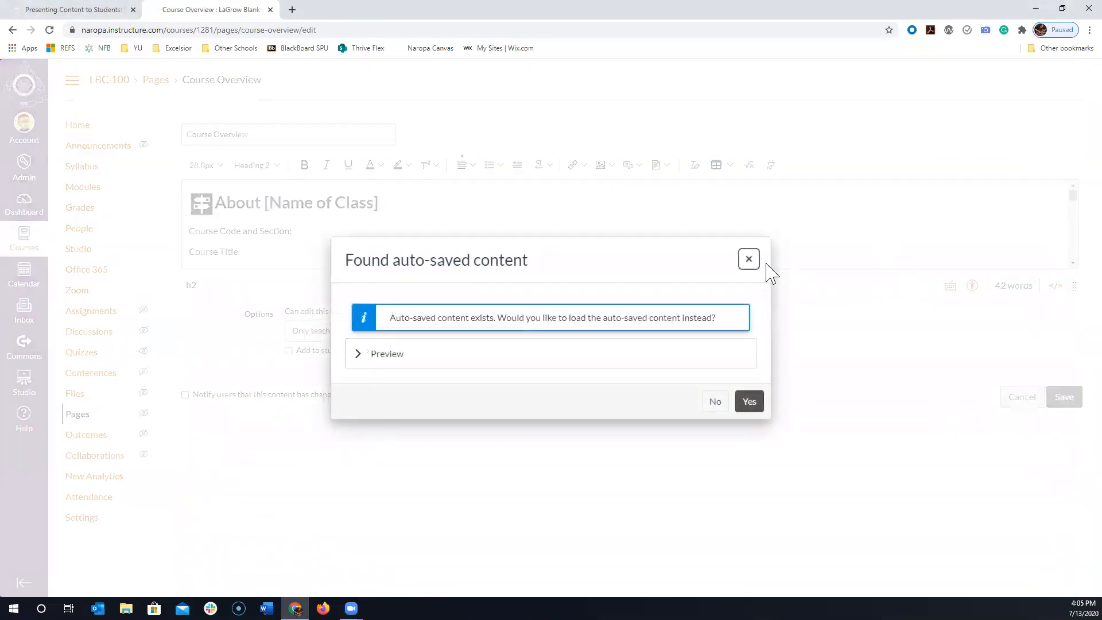
pyautogui.click(748, 258)
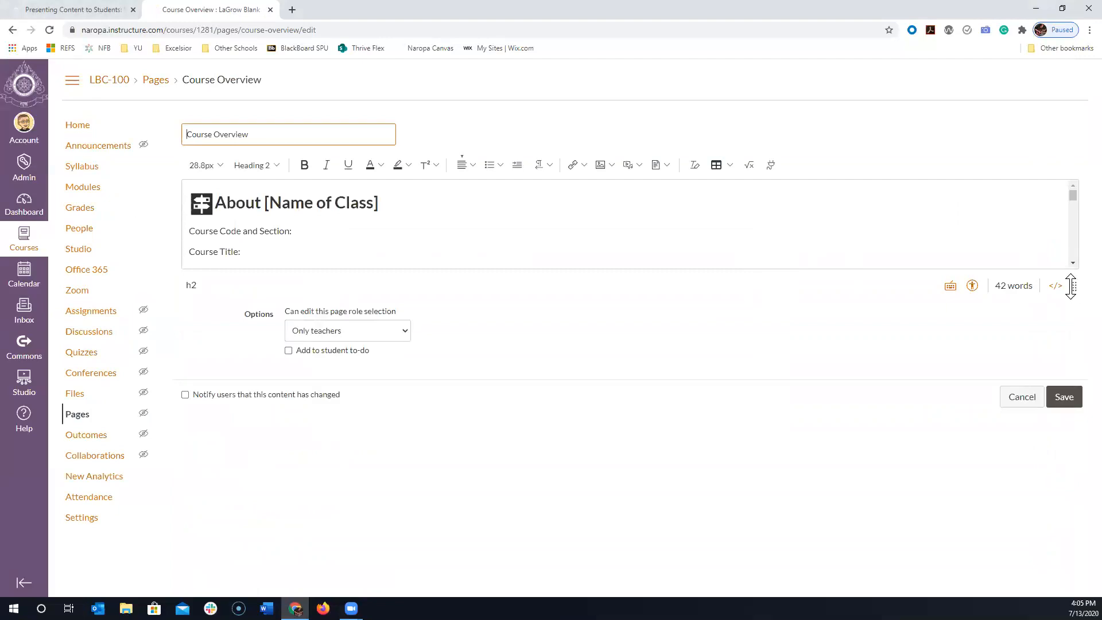
pyautogui.moveTo(1070, 285); pyautogui.dragTo(1063, 568)
# - Look through the Course Overview page's template sections, from the class details to the learning outcomes and policy headings
pyautogui.scroll(-3, 962, 415)
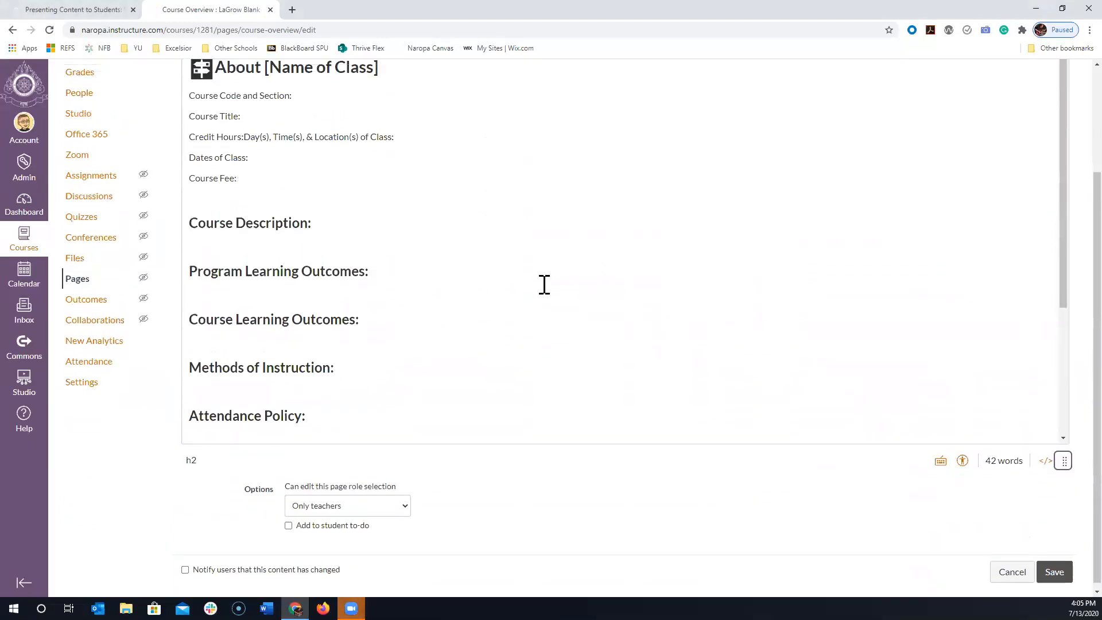
pyautogui.scroll(3, 544, 285)
pyautogui.click(306, 197)
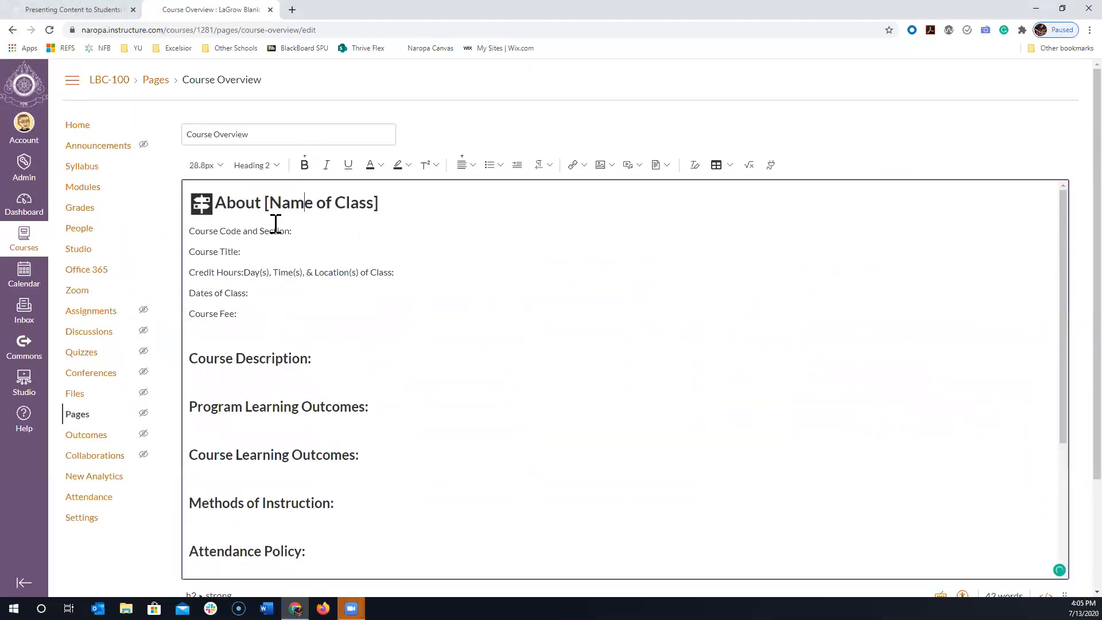
pyautogui.scroll(-1, 284, 218)
pyautogui.scroll(-2, 276, 222)
pyautogui.scroll(3, 253, 226)
pyautogui.click(226, 251)
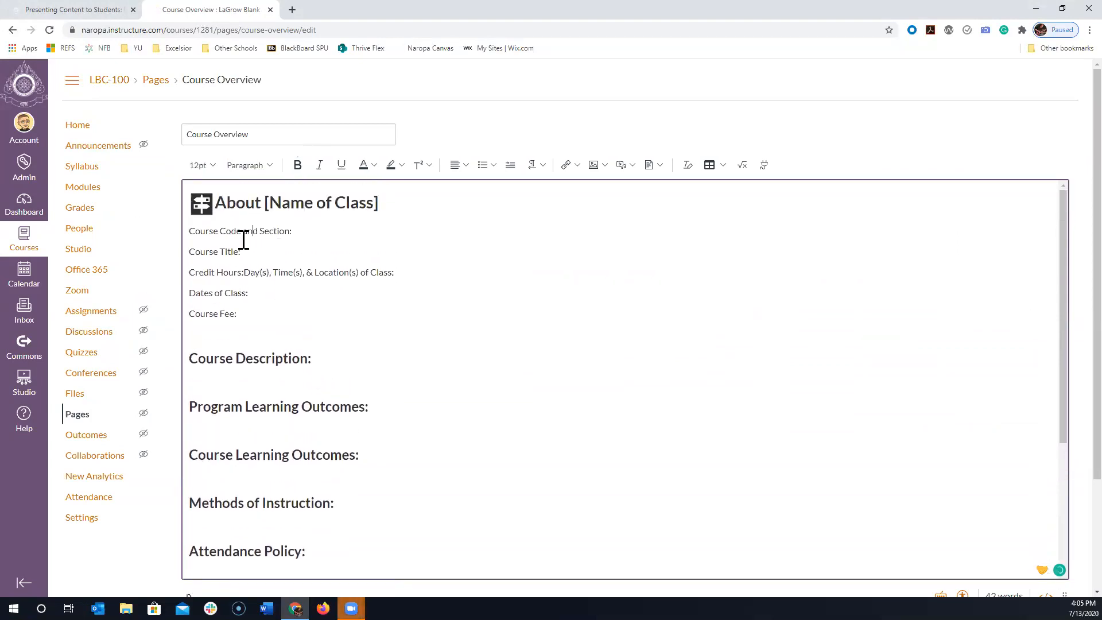
pyautogui.click(264, 255)
pyautogui.scroll(-2, 332, 332)
pyautogui.click(291, 291)
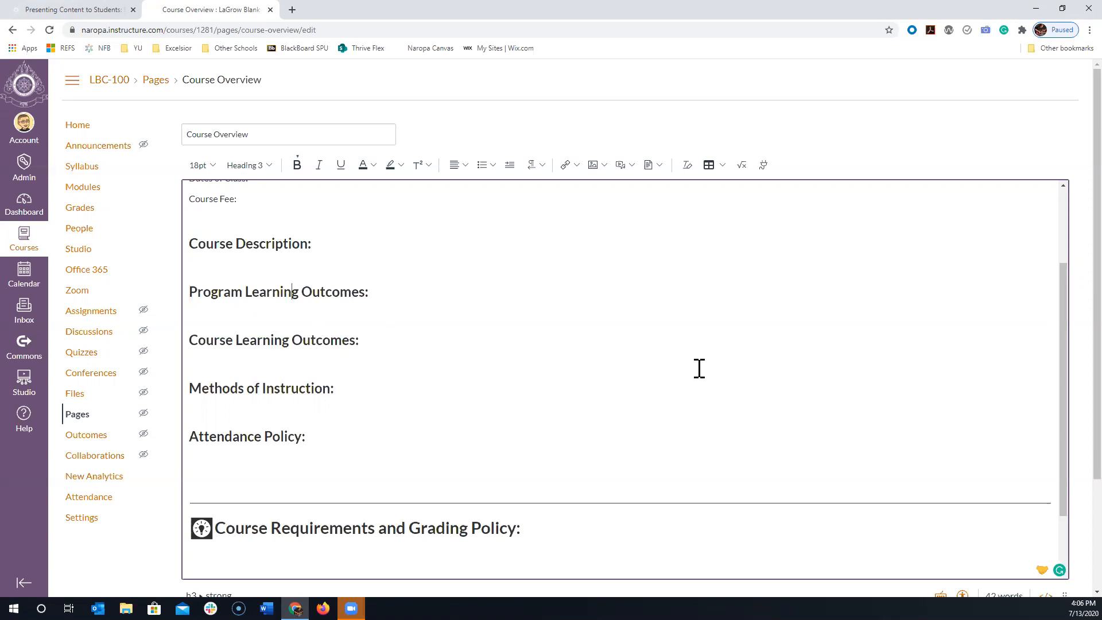
# - Run the Accessibility Checker on the Course Overview page, review its result against the content, and close it
pyautogui.scroll(-2, 775, 370)
pyautogui.scroll(-3, 1066, 321)
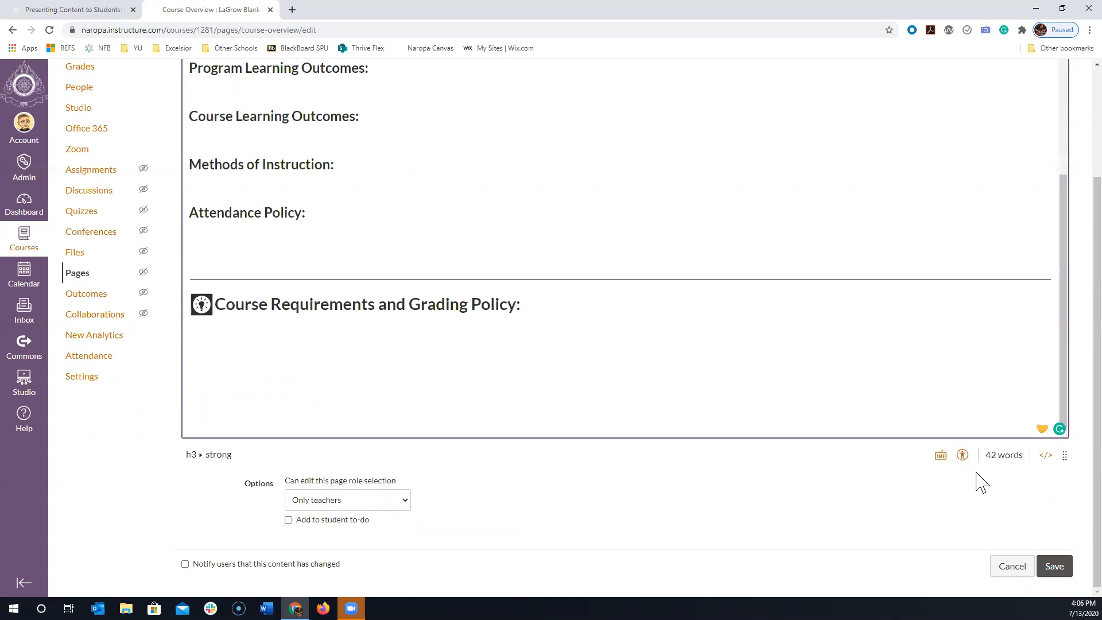
pyautogui.click(962, 454)
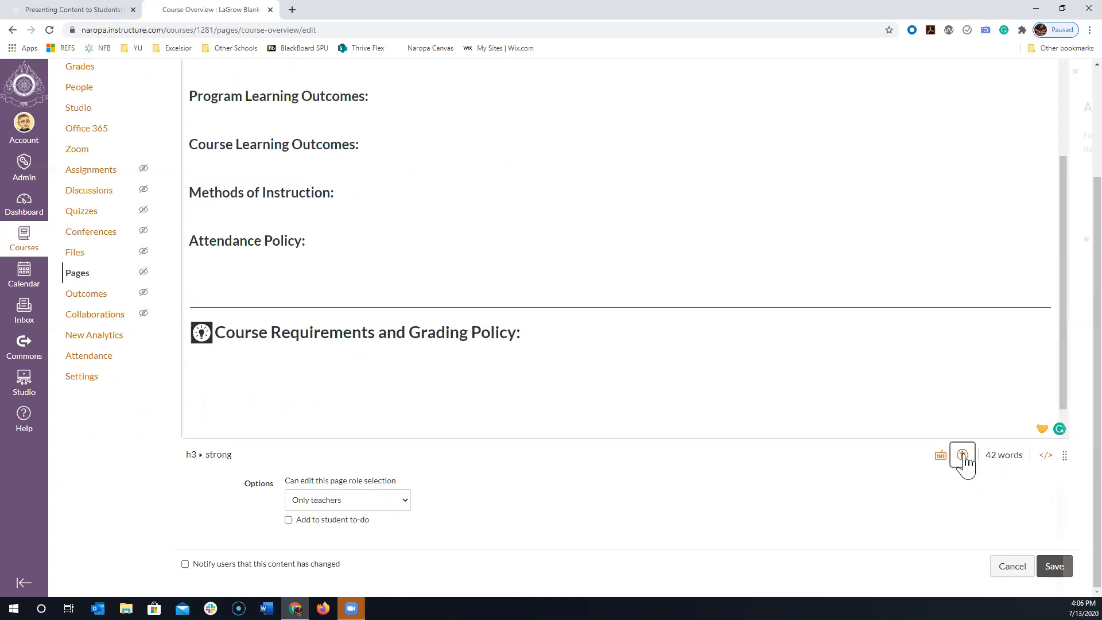
pyautogui.scroll(2, 722, 361)
pyautogui.scroll(1, 563, 305)
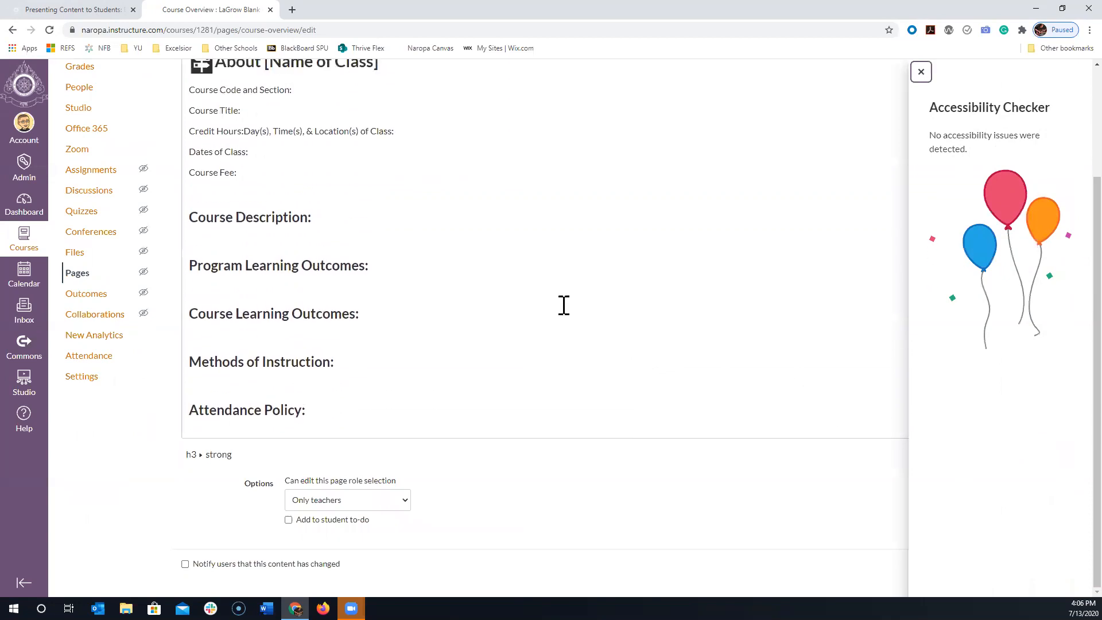
pyautogui.scroll(3, 379, 321)
pyautogui.scroll(-2, 444, 342)
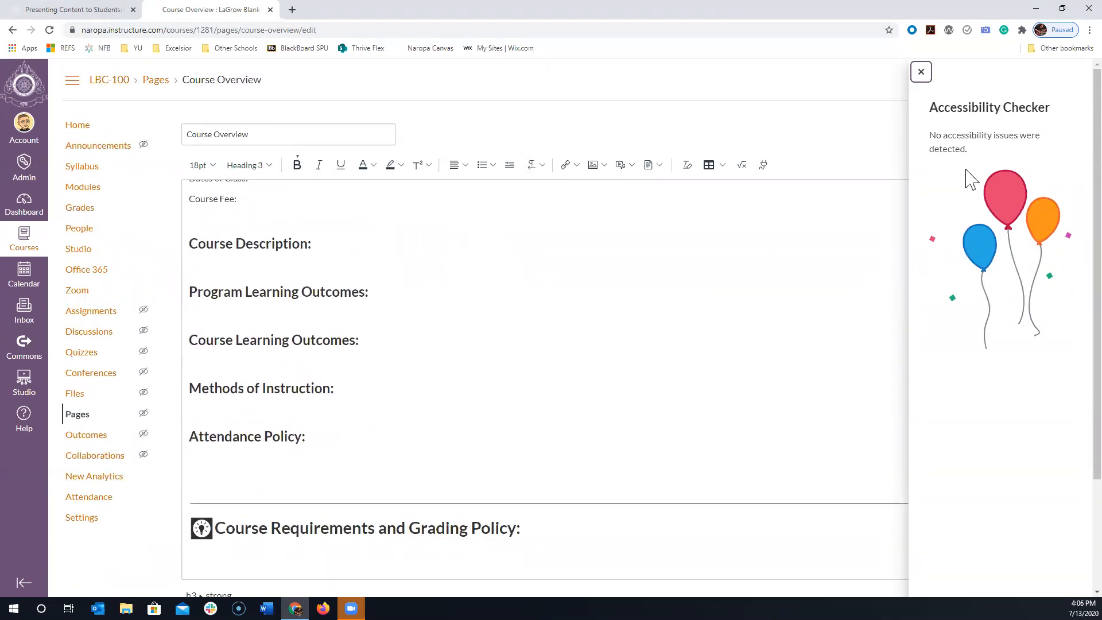
pyautogui.click(920, 72)
# - View the heading and paragraph styles available for the page text without applying one
pyautogui.scroll(2, 632, 308)
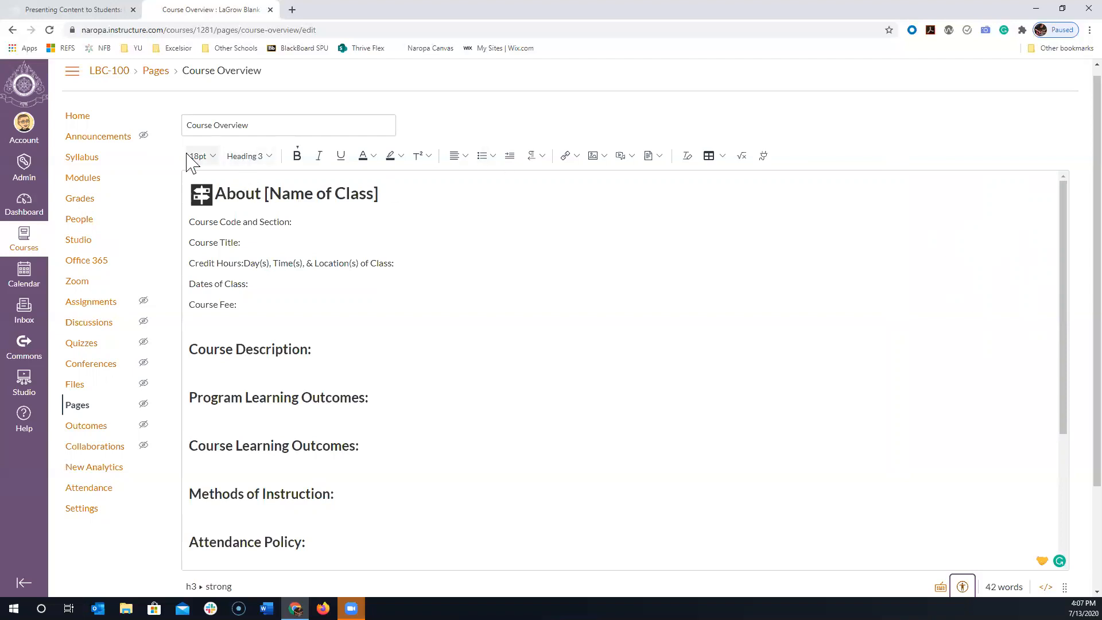
pyautogui.click(249, 160)
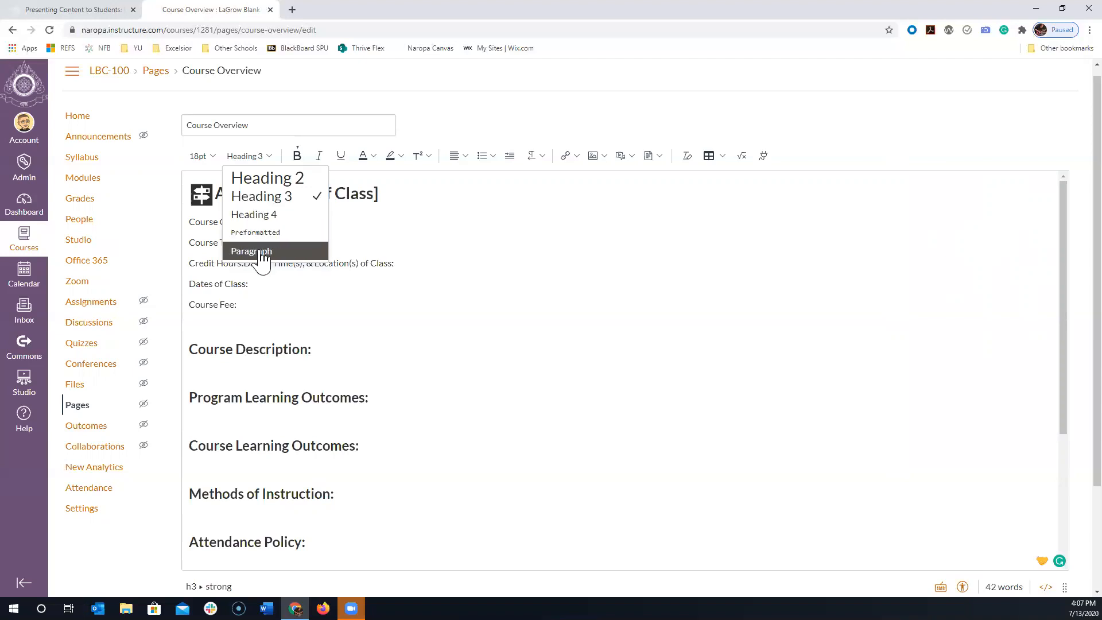
pyautogui.click(485, 361)
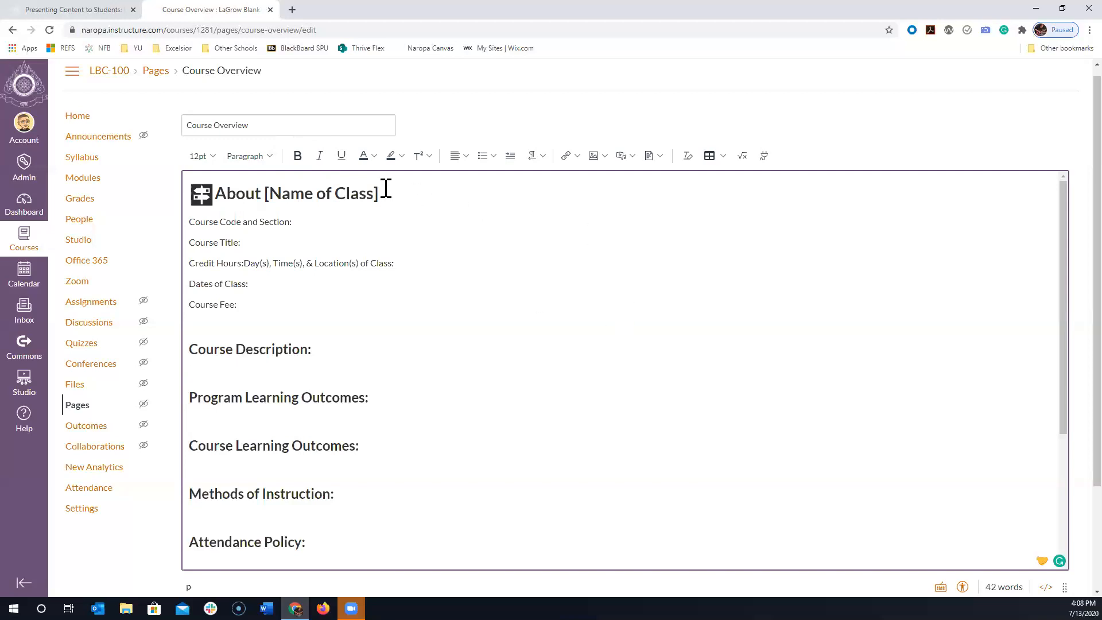
# - Compare the text style of the About [Name of Class] heading with the section headings further down the page
pyautogui.click(347, 194)
pyautogui.moveTo(226, 194); pyautogui.dragTo(387, 203)
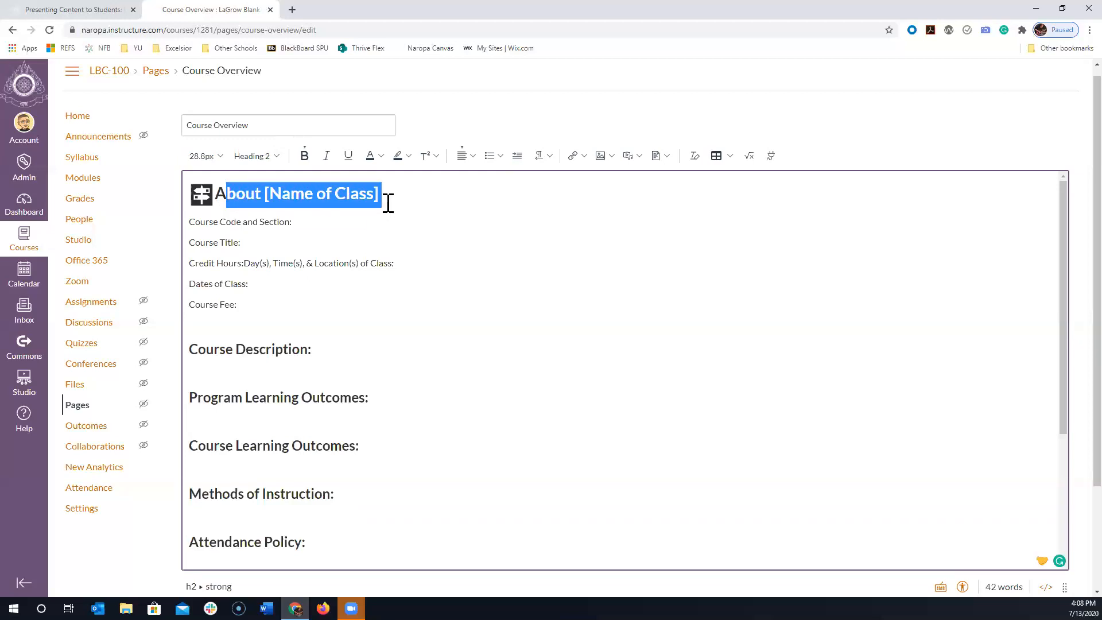
pyautogui.click(388, 203)
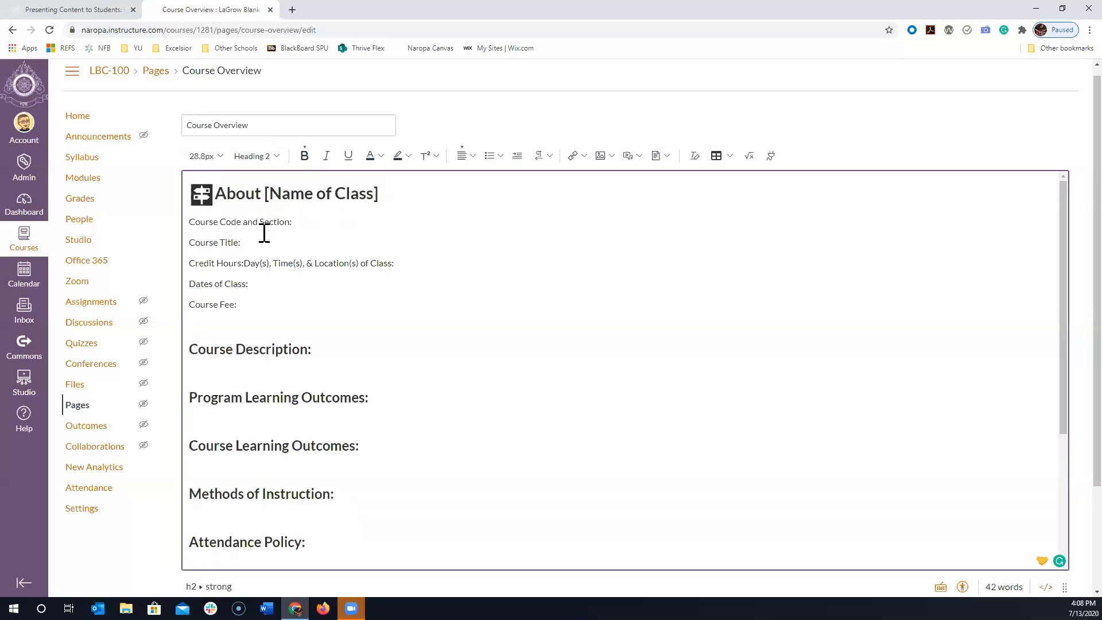
pyautogui.scroll(-1, 249, 263)
pyautogui.click(242, 291)
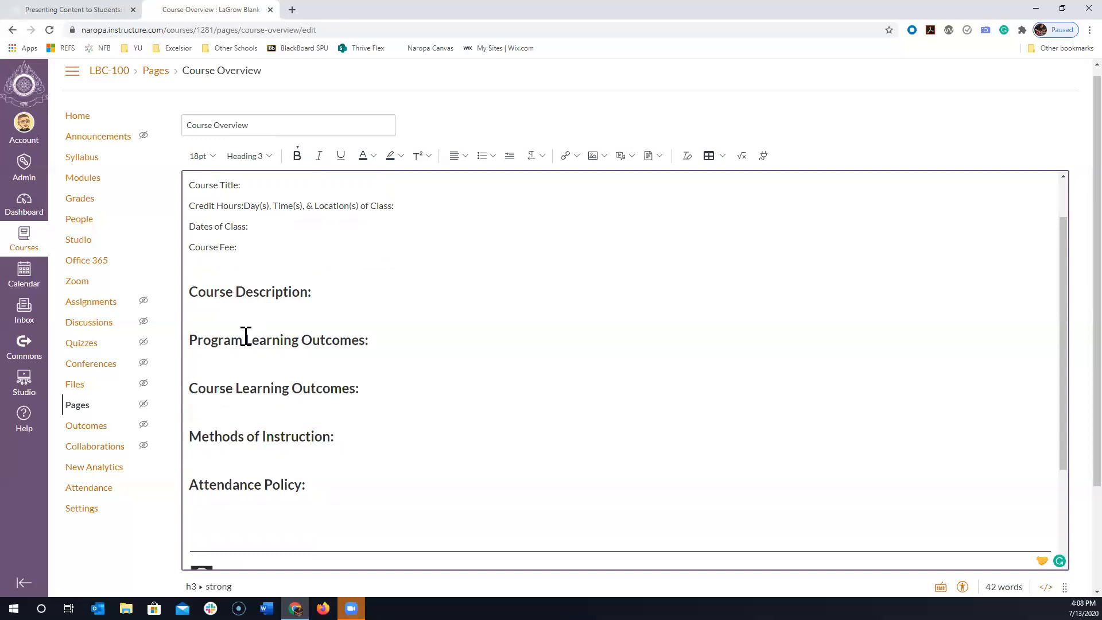
pyautogui.scroll(-1, 282, 393)
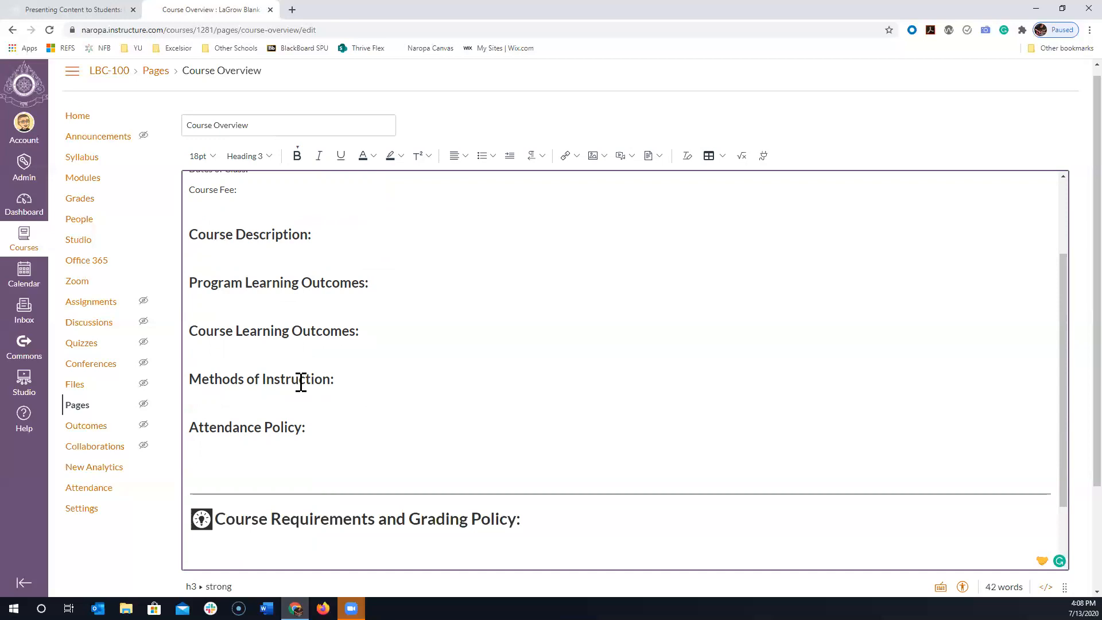
pyautogui.scroll(5, 538, 329)
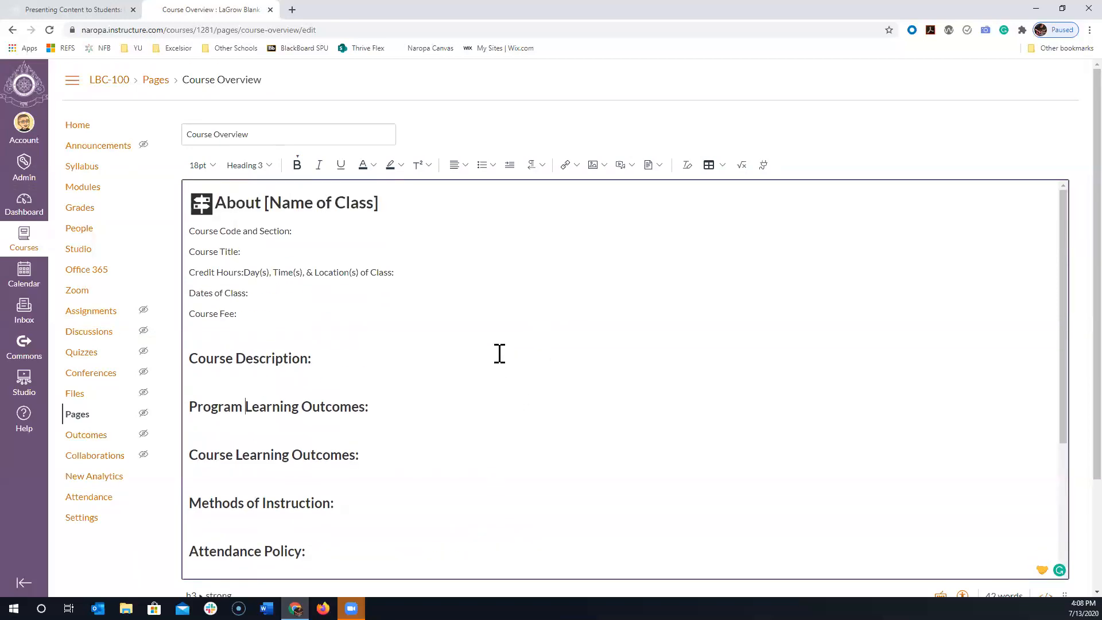
# - Select the About [Name of Class] heading and check which heading level it uses without changing it
pyautogui.click(314, 200)
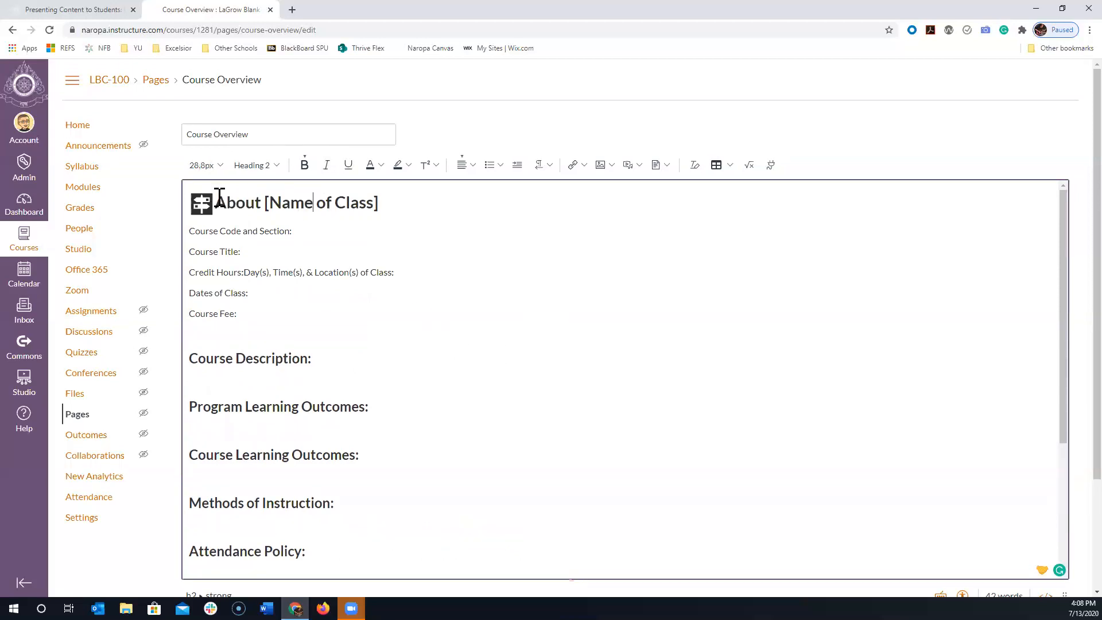
pyautogui.moveTo(401, 201); pyautogui.dragTo(192, 162)
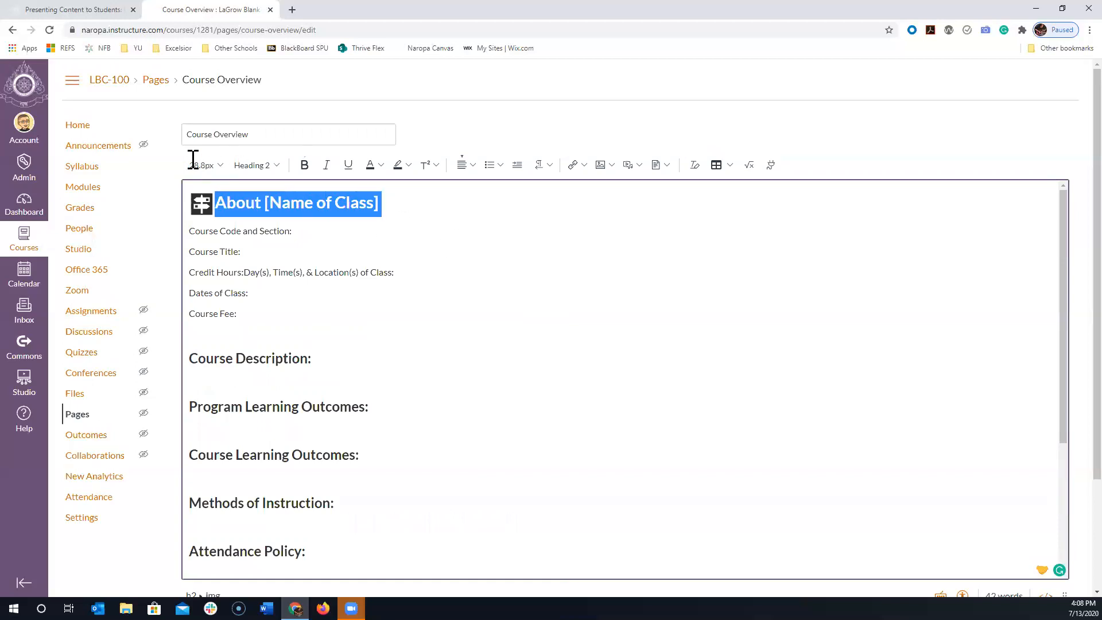
pyautogui.click(256, 166)
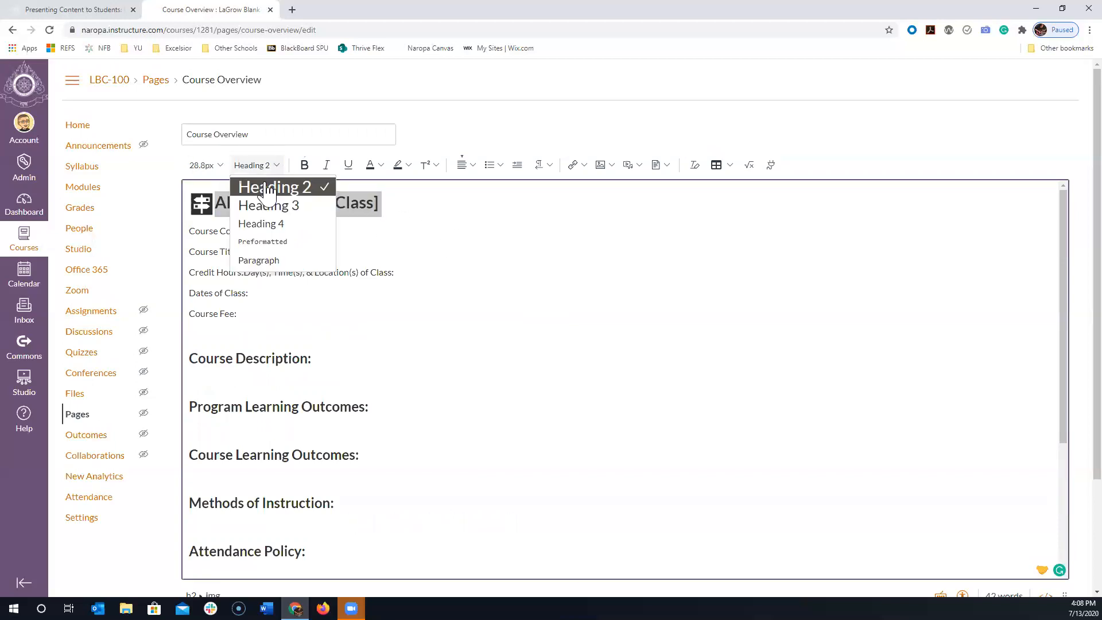
pyautogui.click(572, 253)
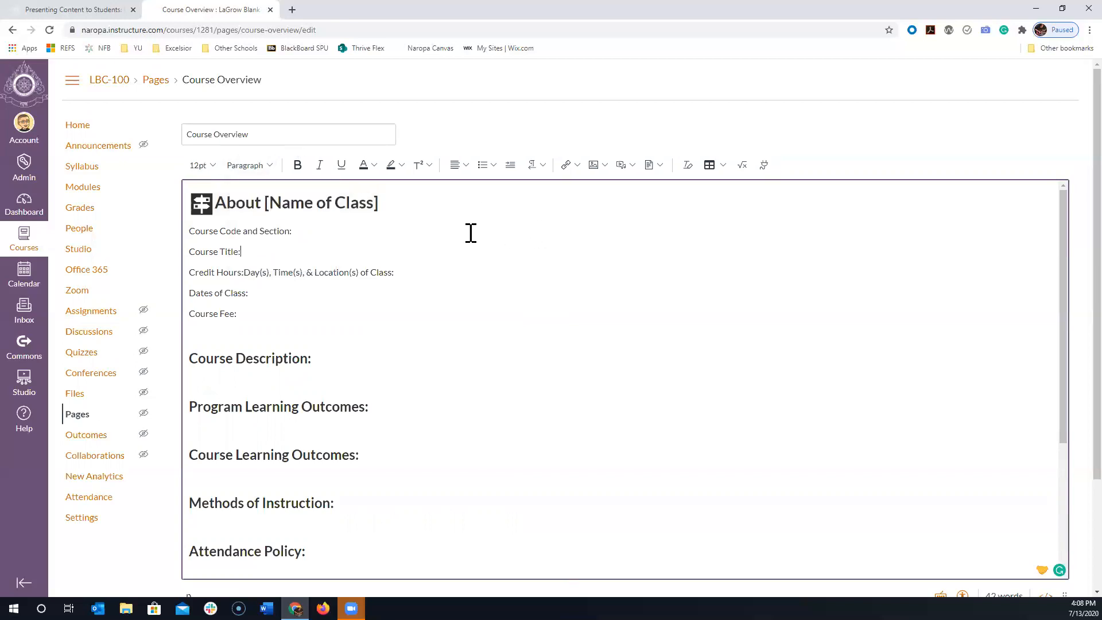
# - Change the Course Description heading to the Heading 4 style
pyautogui.click(295, 360)
pyautogui.moveTo(320, 369); pyautogui.dragTo(192, 354)
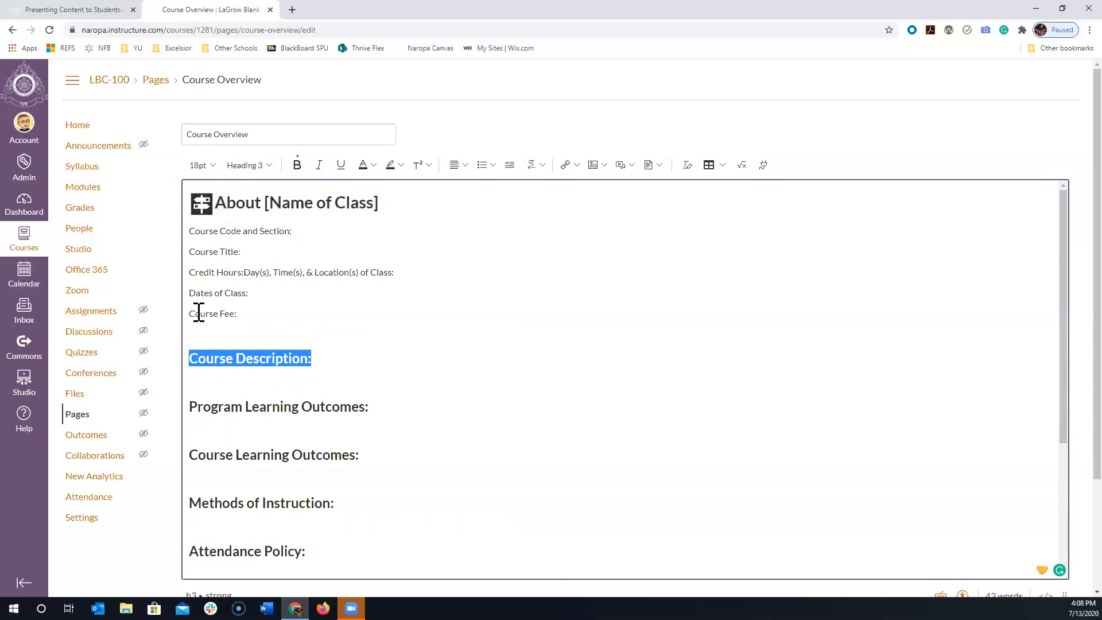
pyautogui.click(249, 166)
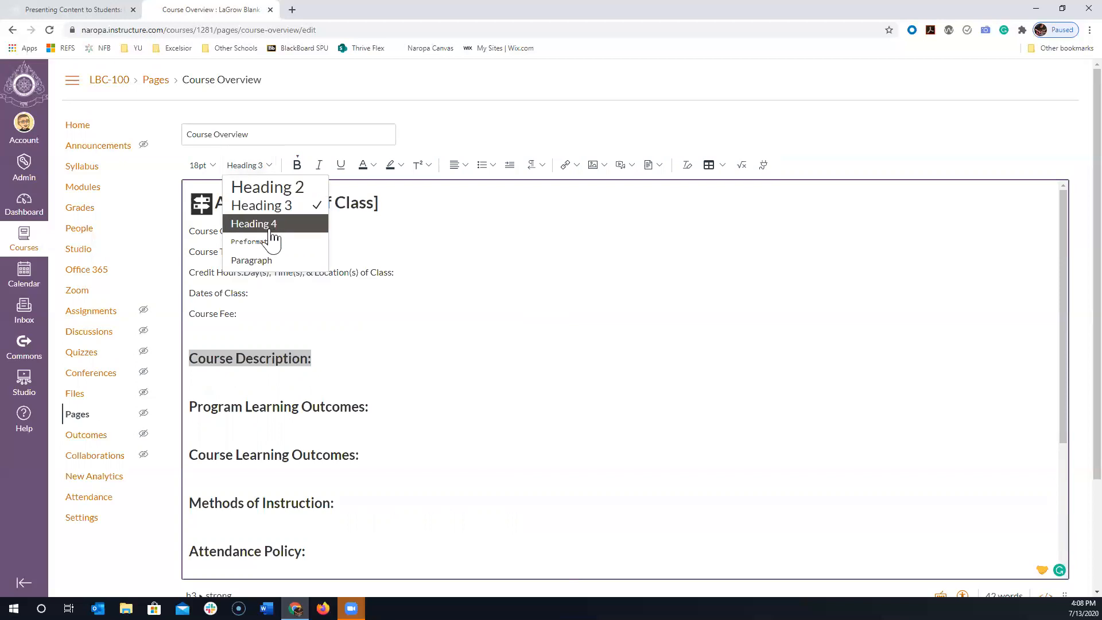
pyautogui.click(274, 226)
pyautogui.click(358, 368)
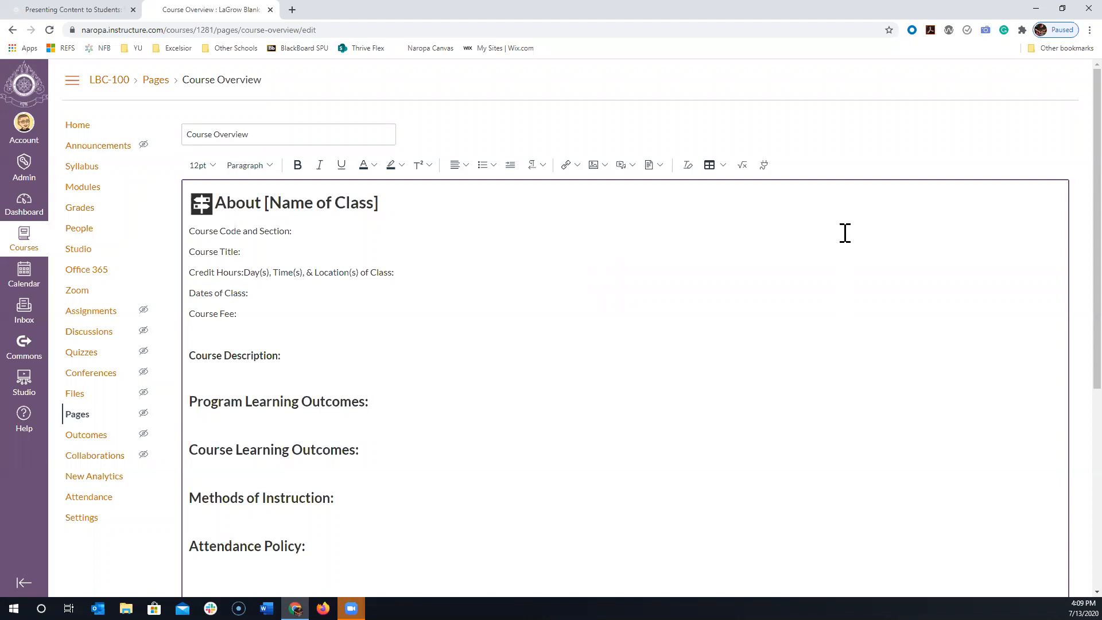
# - Run the Accessibility Checker and apply Fix heading hierarchy to the skipped level at the Course Description heading
pyautogui.scroll(-6, 929, 300)
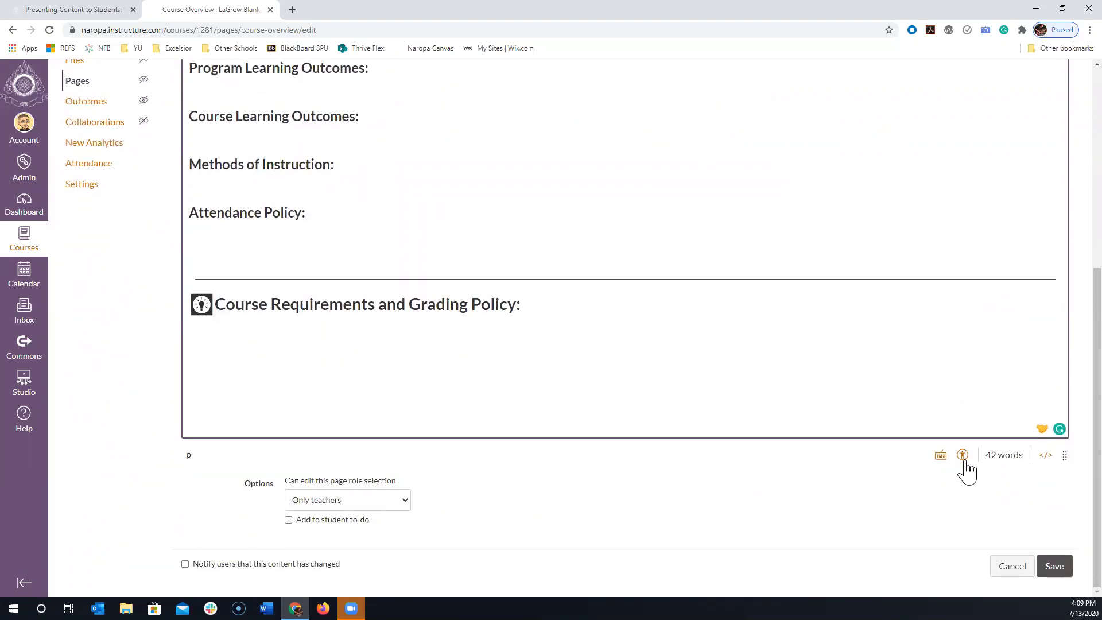
pyautogui.click(963, 457)
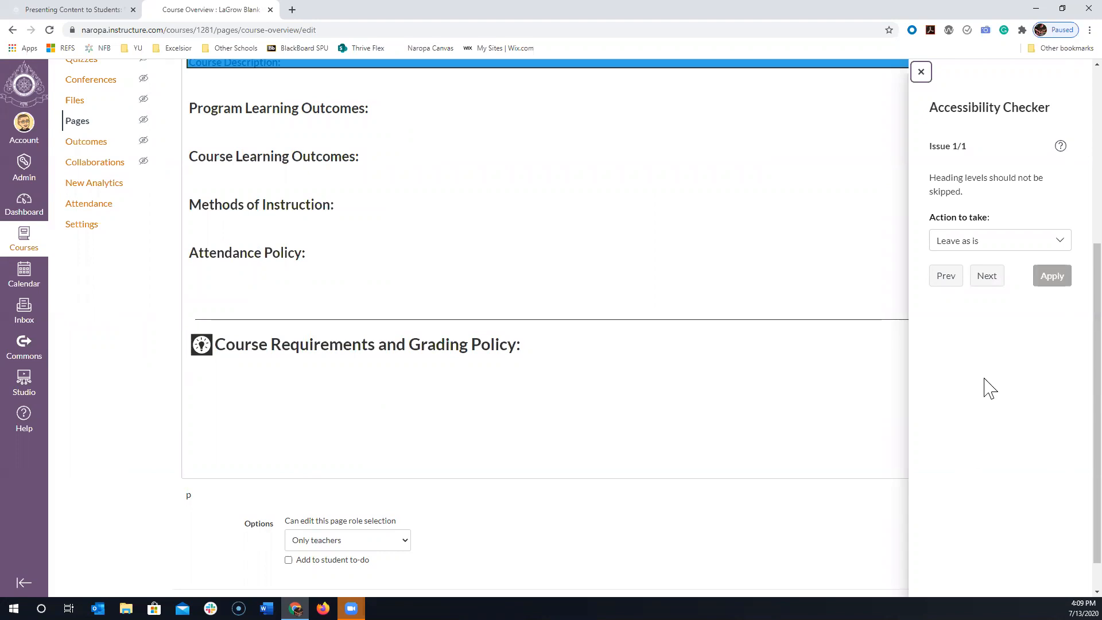
pyautogui.click(974, 250)
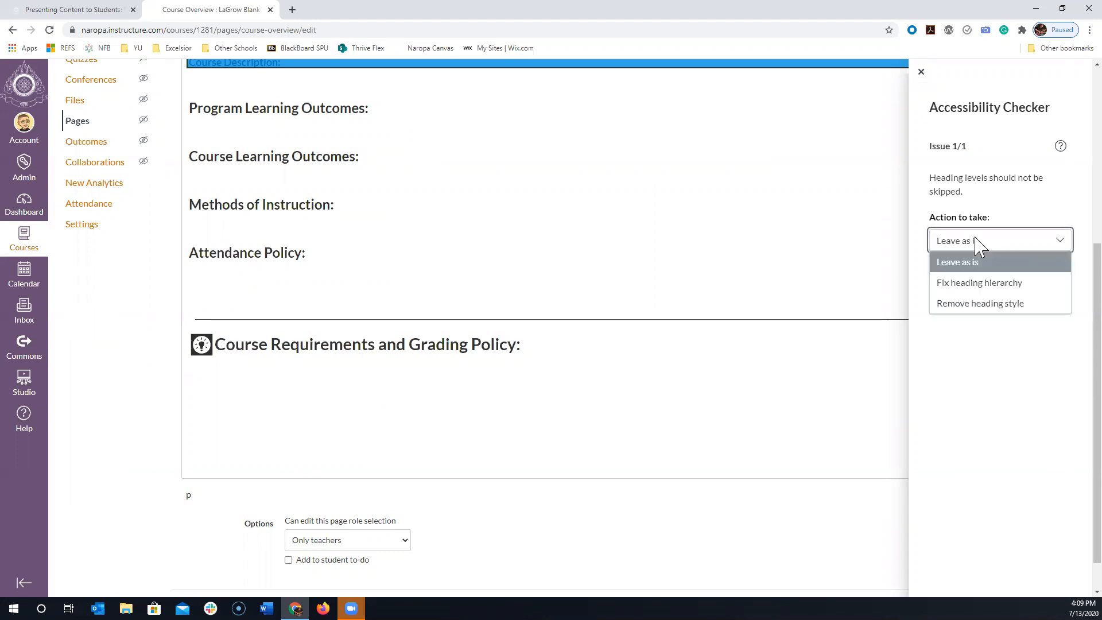
pyautogui.click(982, 282)
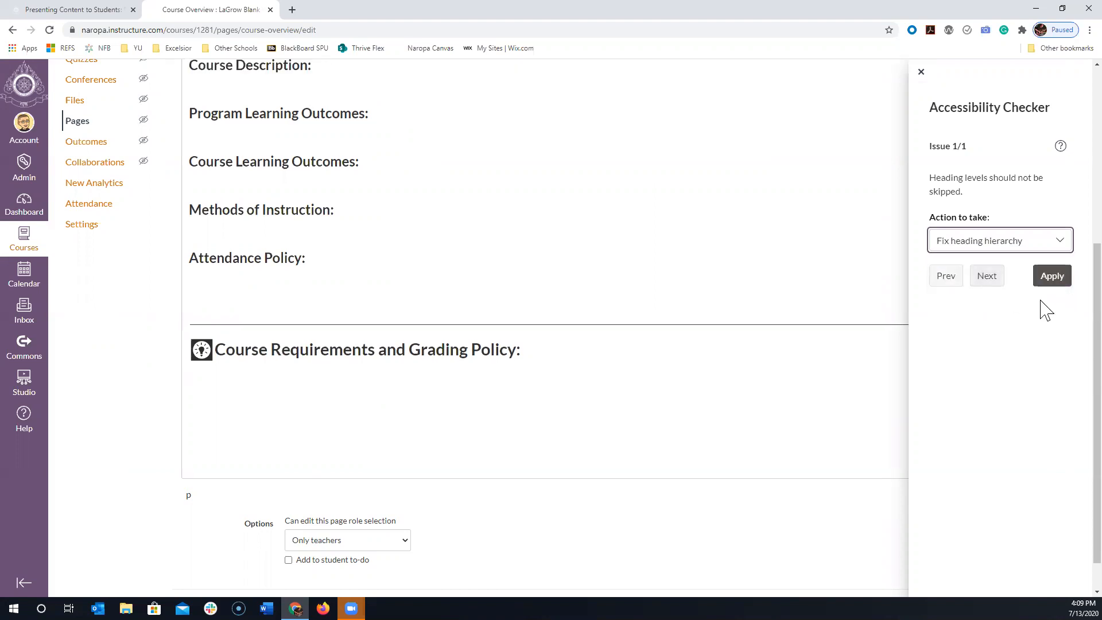
pyautogui.click(1050, 278)
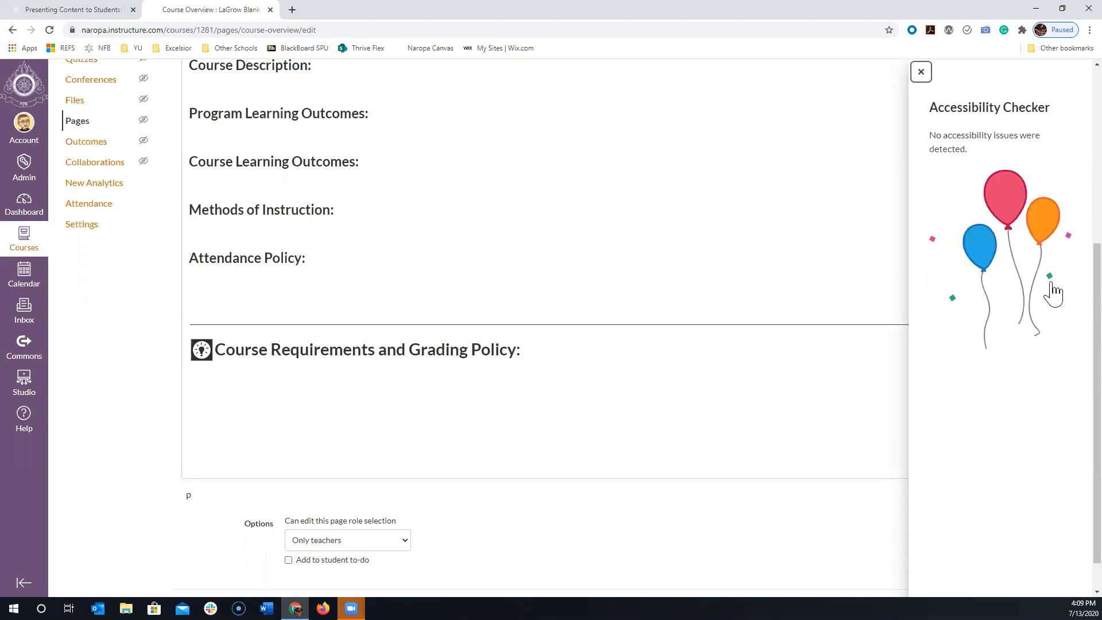
# - Close the Accessibility Checker, try bold formatting on the Course Fee label, and restore the label to regular weight
pyautogui.click(922, 74)
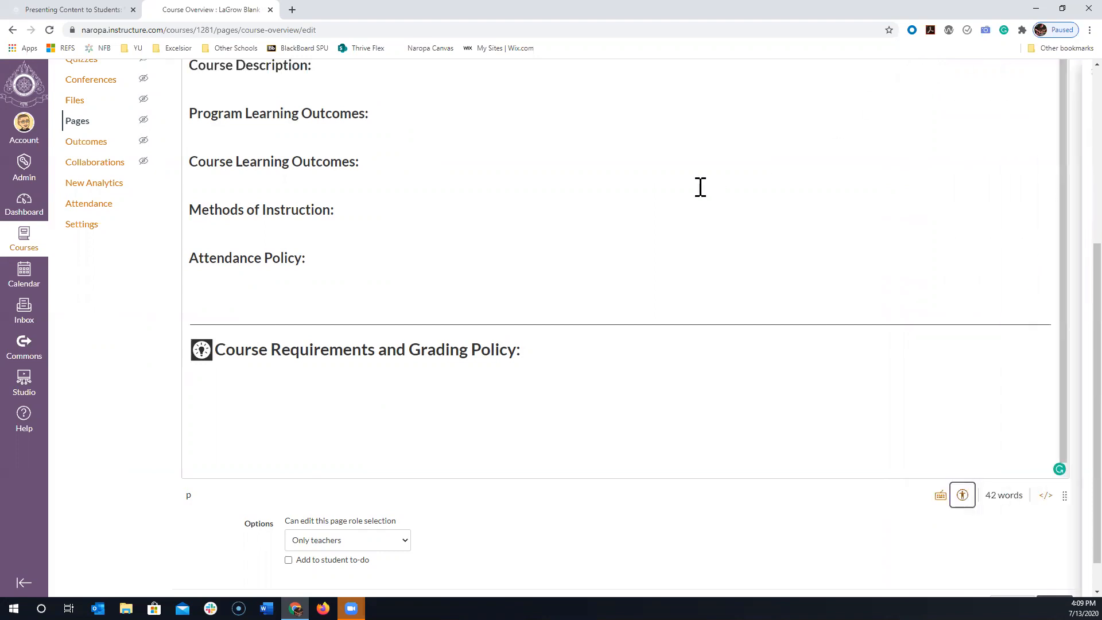
pyautogui.scroll(4, 268, 180)
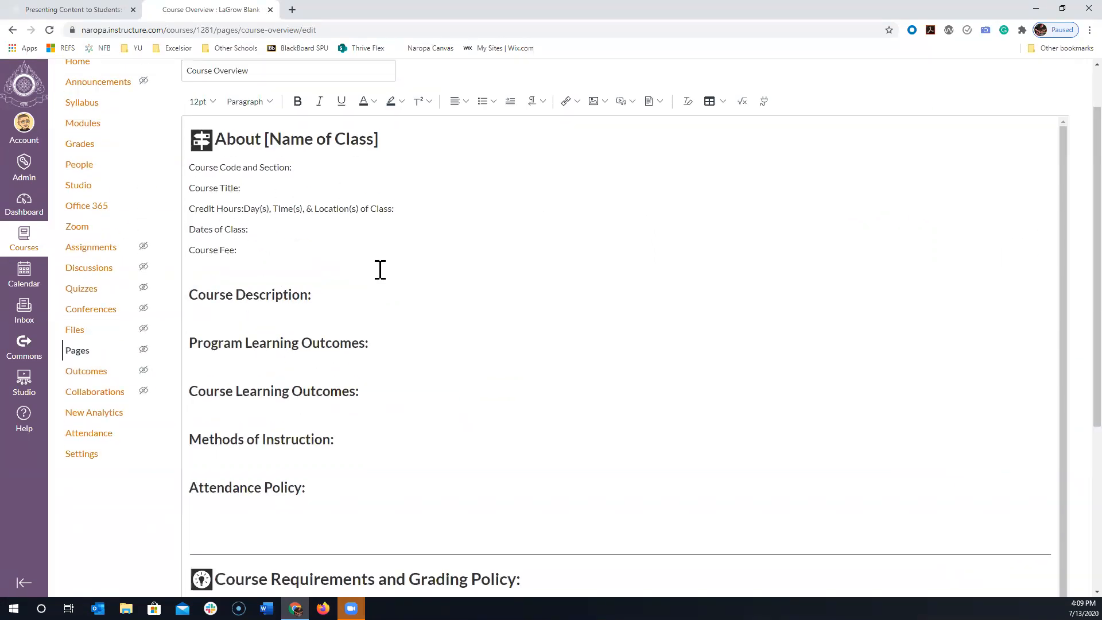
pyautogui.click(244, 251)
pyautogui.doubleClick(230, 249)
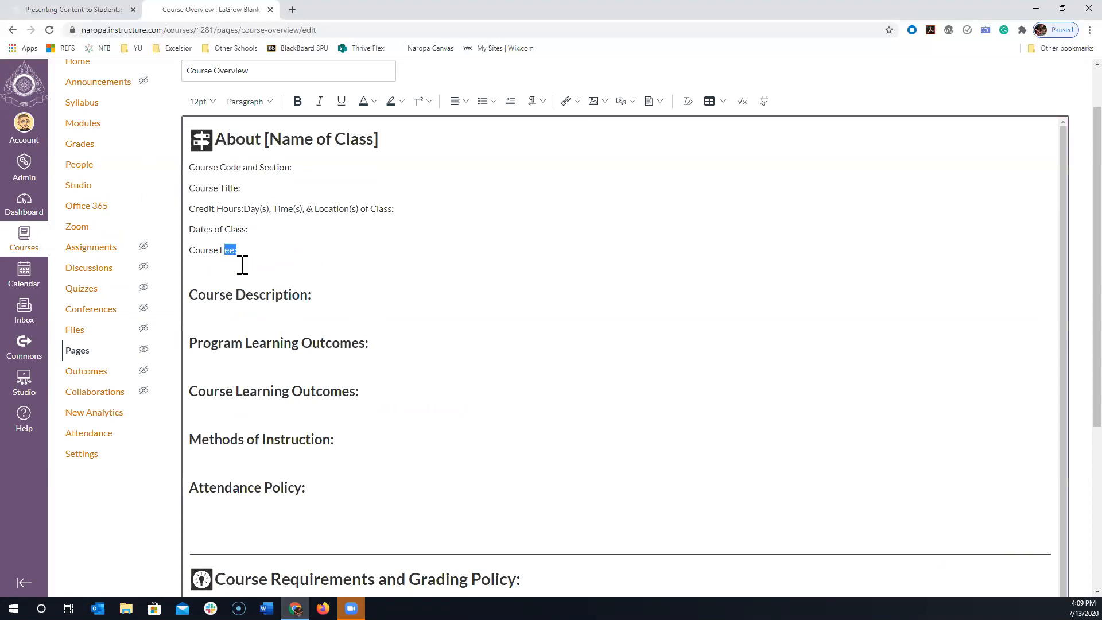
pyautogui.moveTo(248, 248); pyautogui.dragTo(191, 248)
pyautogui.hotkey('ctrl', 'b')
pyautogui.click(287, 254)
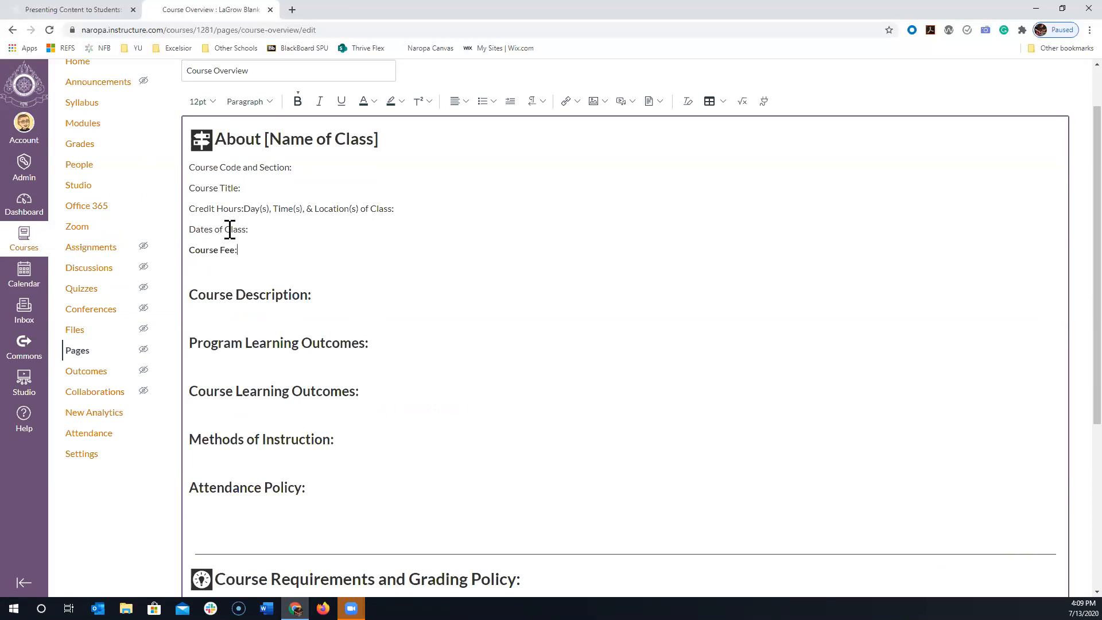
pyautogui.moveTo(256, 250); pyautogui.dragTo(183, 249)
pyautogui.click(389, 295)
# - Save the edited Course Overview page
pyautogui.scroll(-3, 392, 294)
pyautogui.scroll(-2, 389, 295)
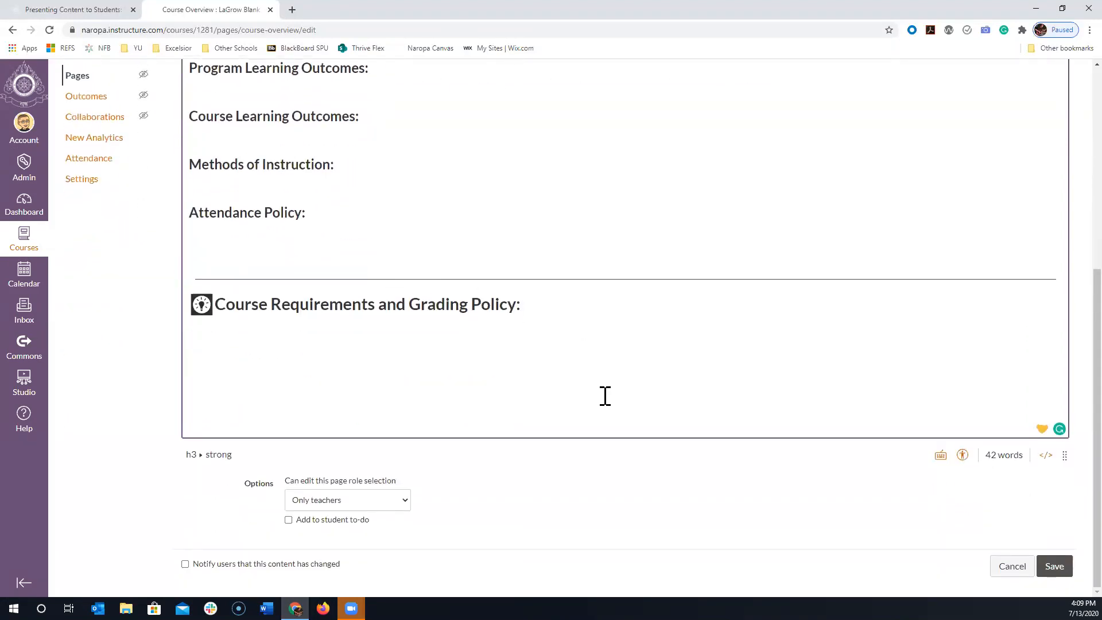
pyautogui.click(1055, 568)
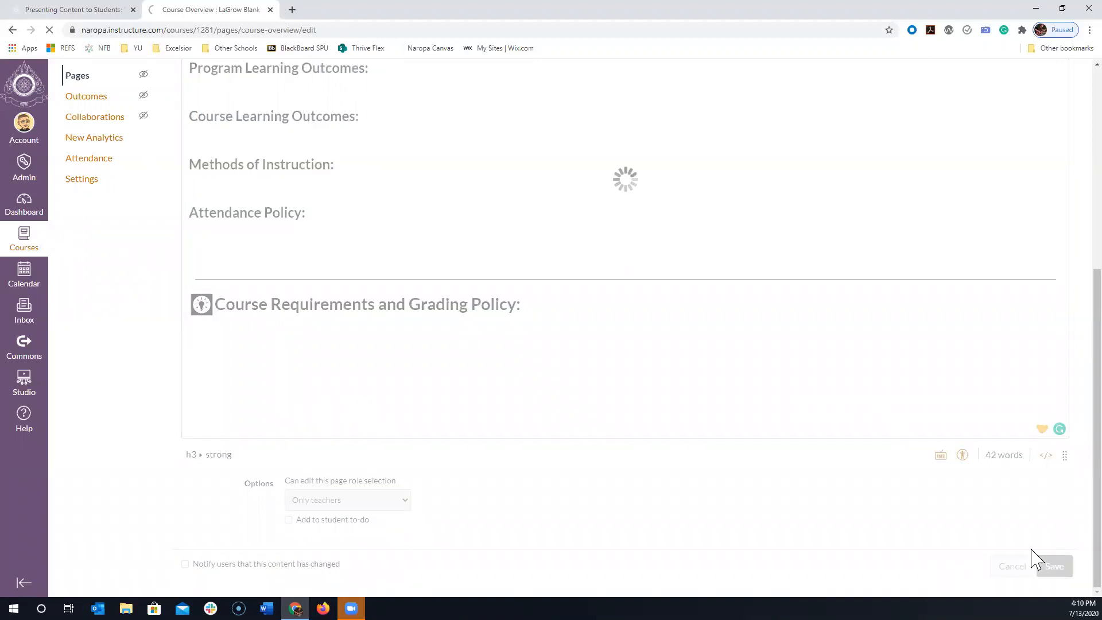
pyautogui.scroll(-3, 298, 332)
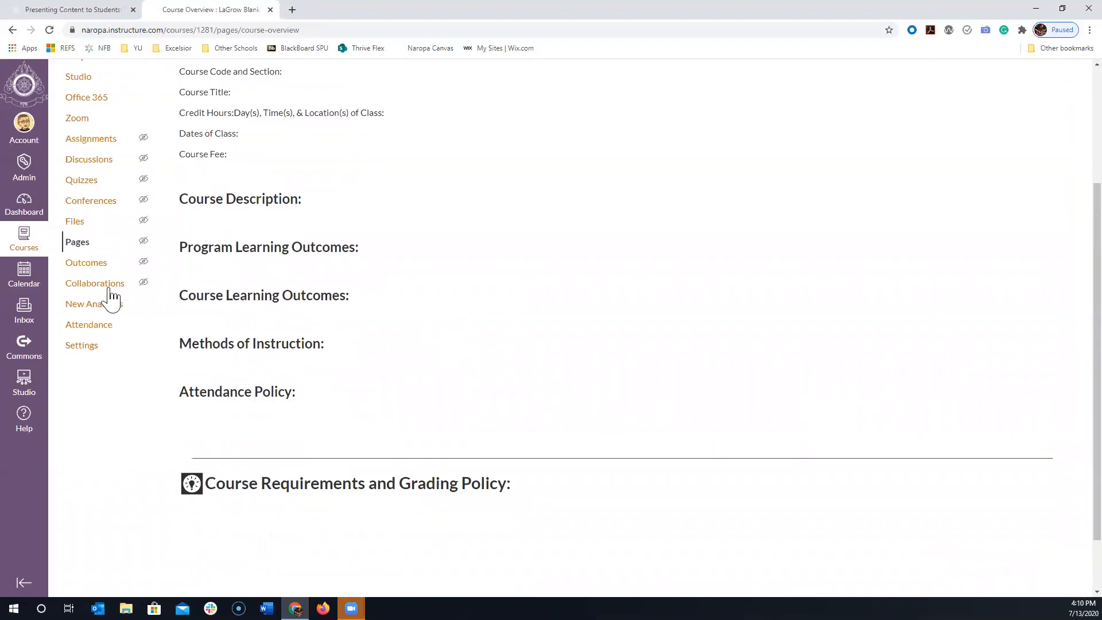
# - Go to the course modules and open the About Your Instructor page in the Welcome: Begin Here! module
pyautogui.scroll(2, 103, 286)
pyautogui.click(78, 132)
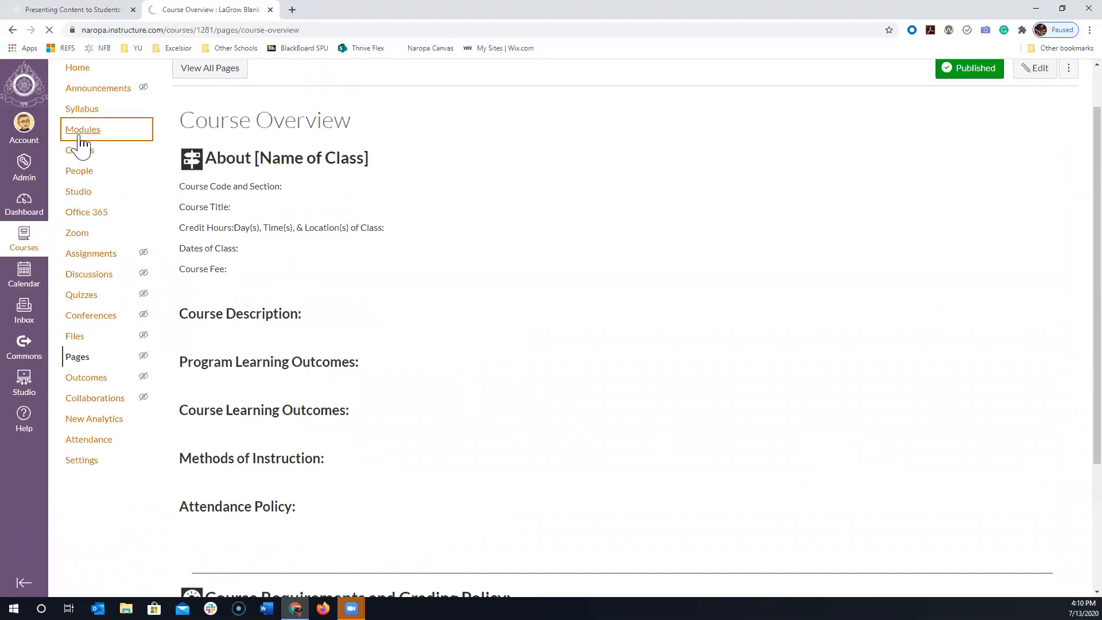
pyautogui.scroll(-6, 430, 297)
pyautogui.scroll(1, 340, 298)
pyautogui.scroll(1, 340, 298)
pyautogui.scroll(3, 298, 256)
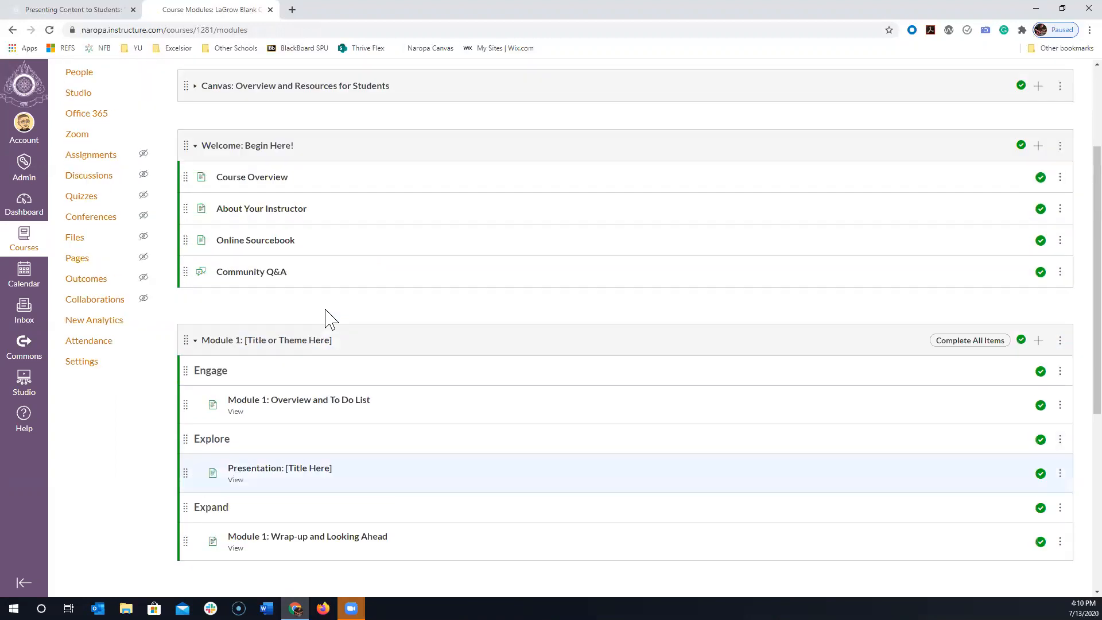
pyautogui.click(262, 212)
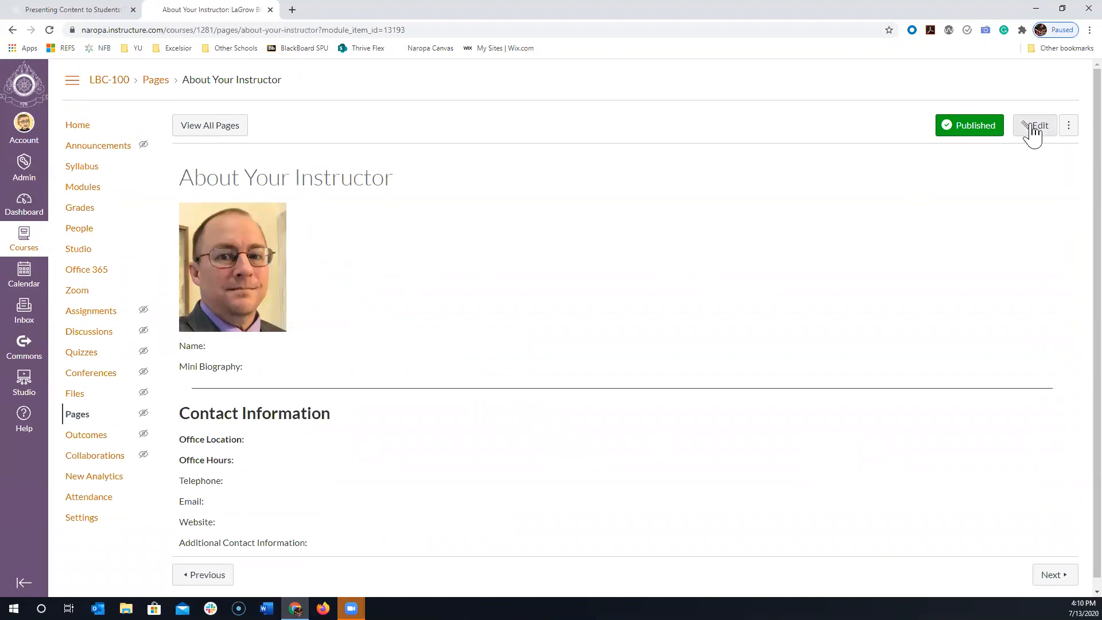
# - Open the About Your Instructor page for editing with a taller content area and delete the existing instructor photo
pyautogui.click(1032, 129)
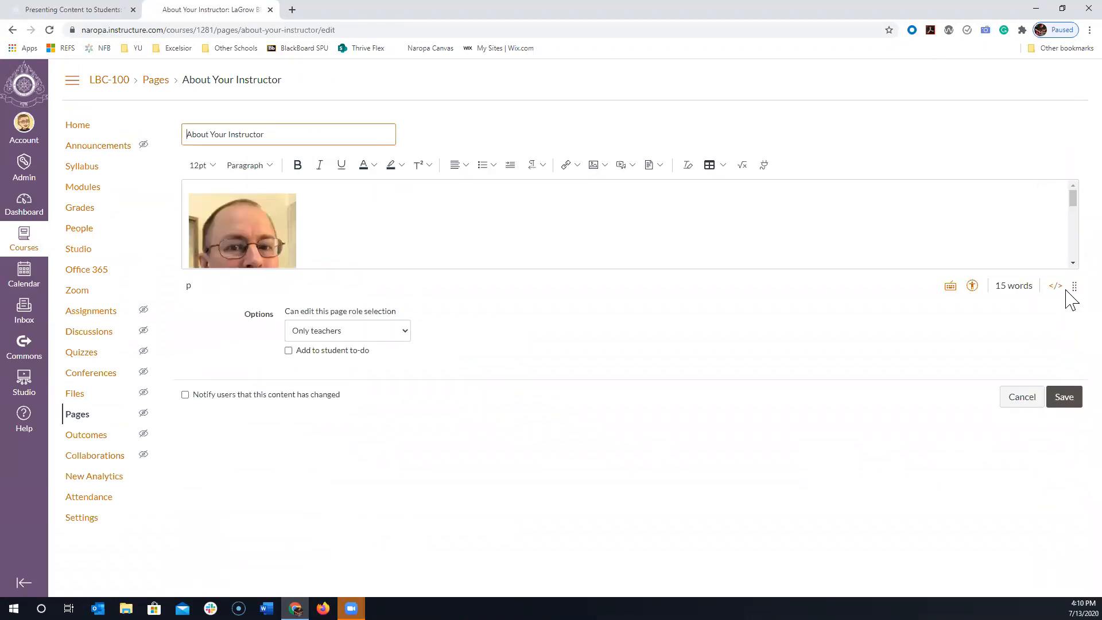
pyautogui.moveTo(1073, 286); pyautogui.dragTo(1071, 473)
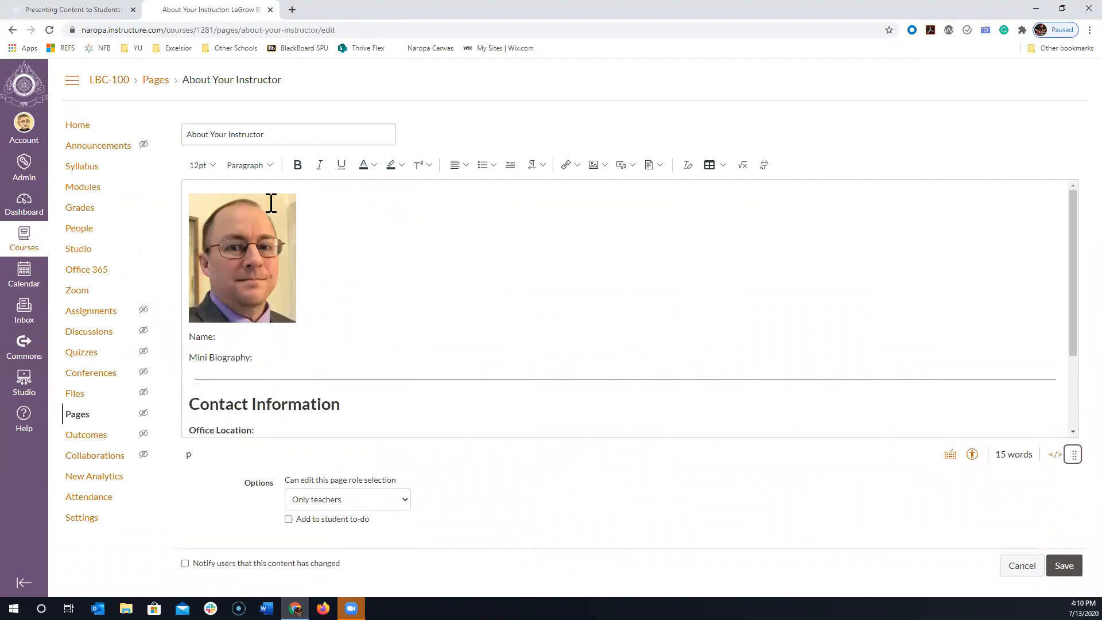
pyautogui.click(268, 209)
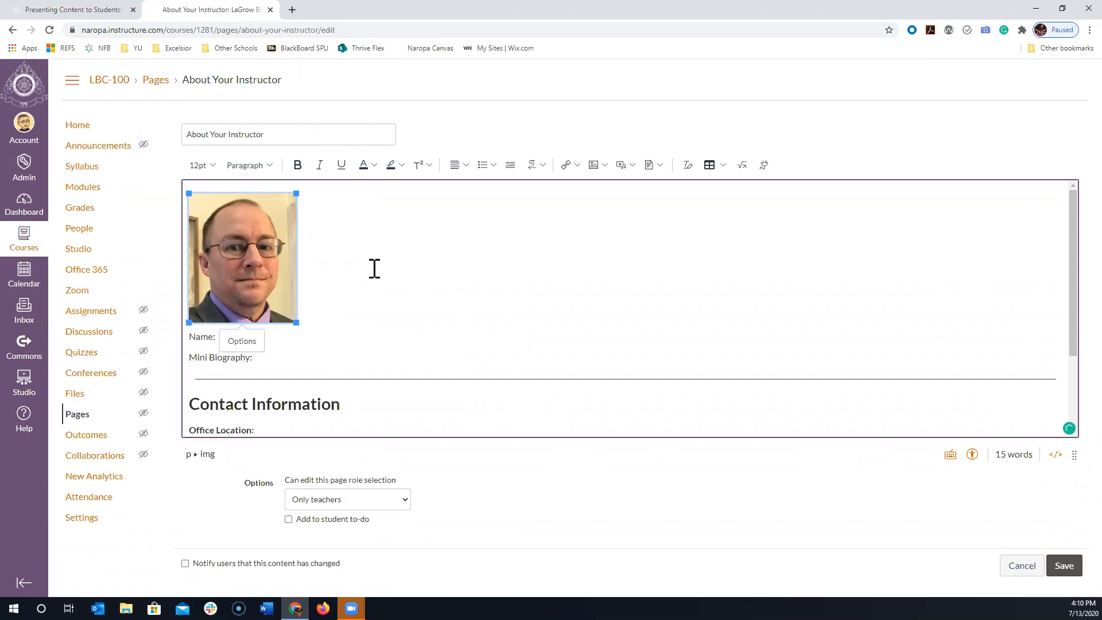
pyautogui.press('Delete')
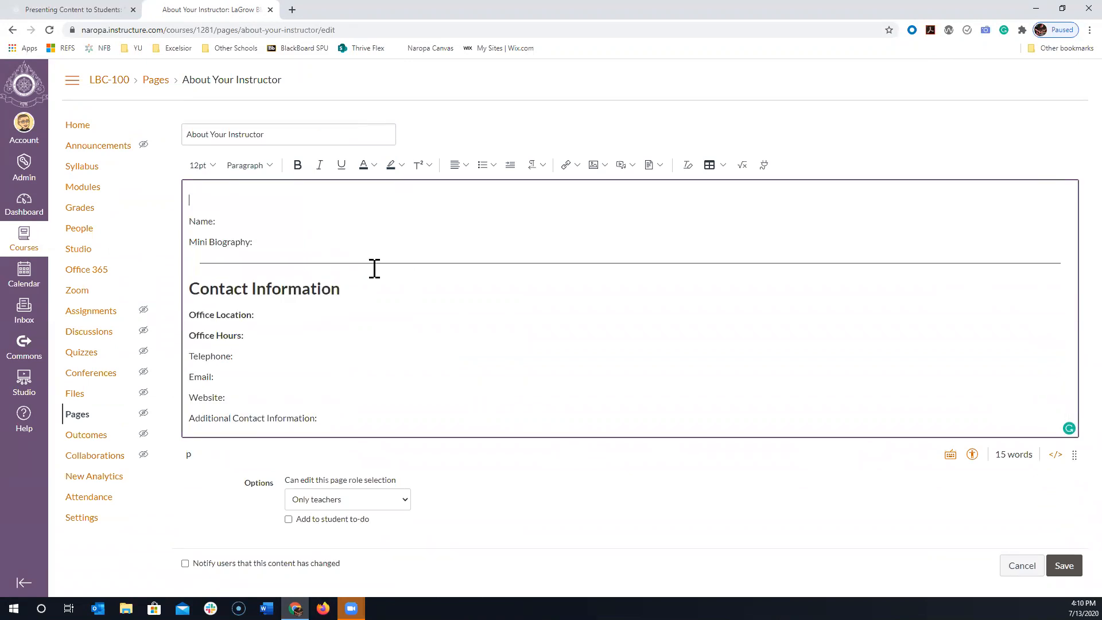
pyautogui.click(601, 166)
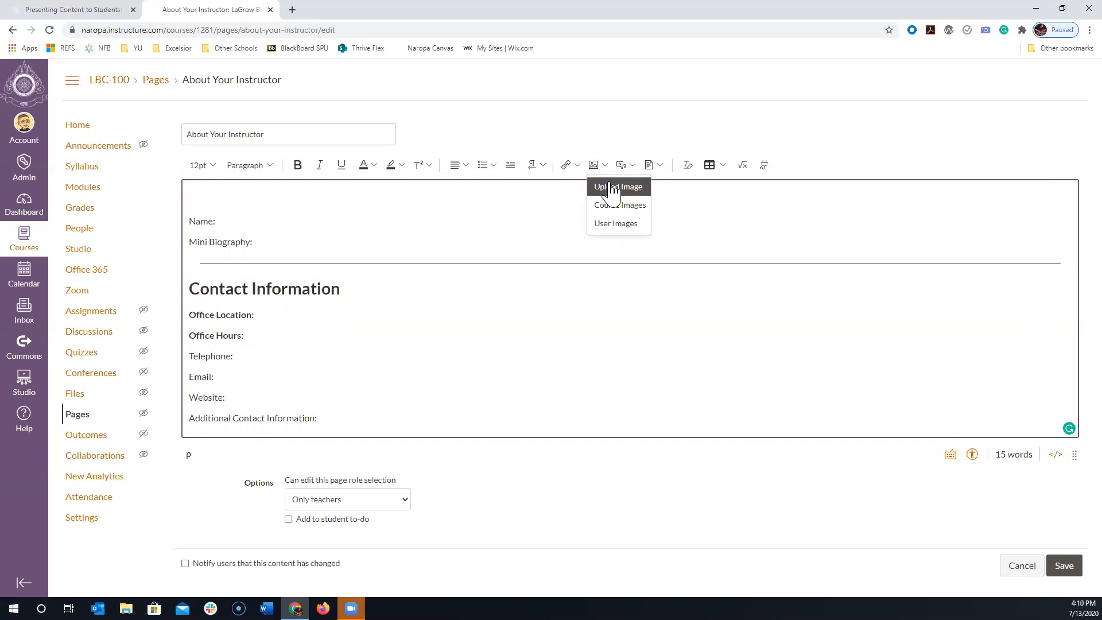
pyautogui.click(610, 187)
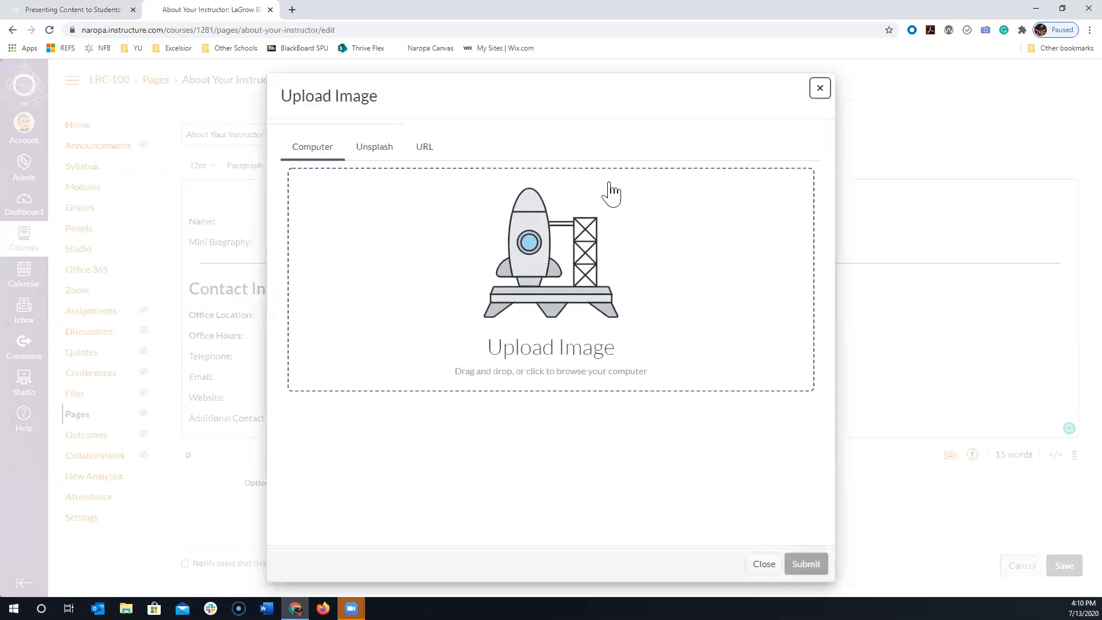
pyautogui.click(603, 267)
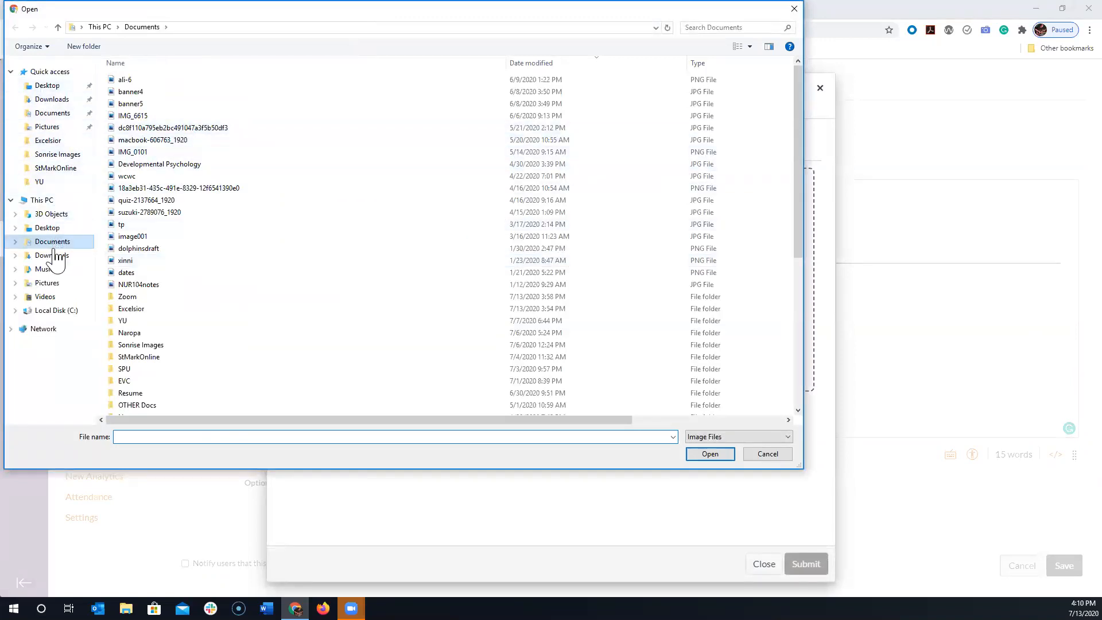
pyautogui.click(57, 282)
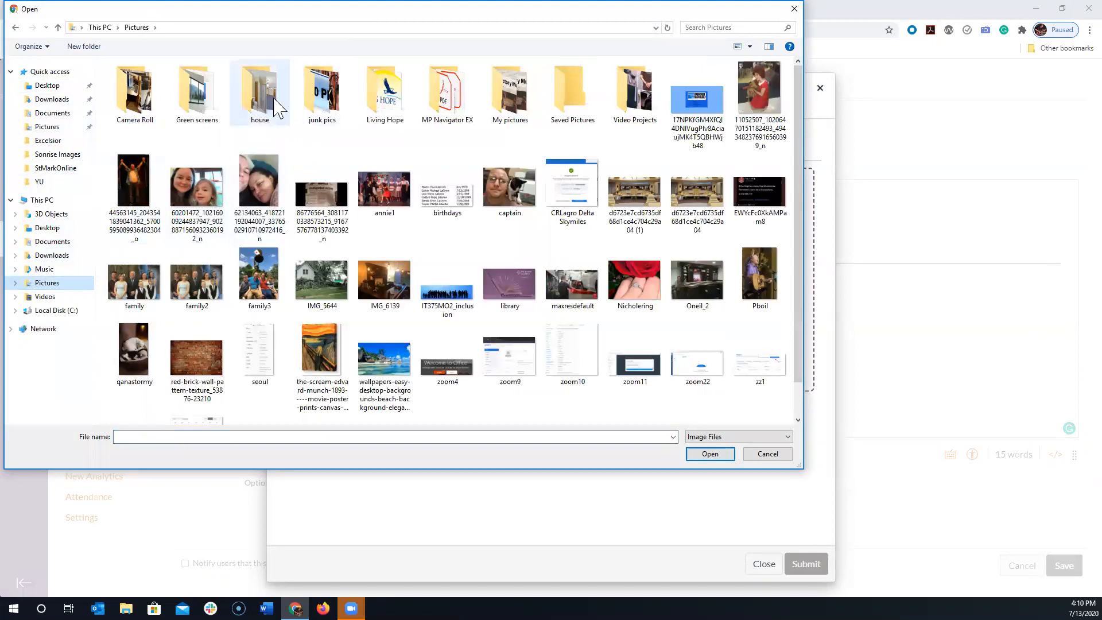
pyautogui.click(508, 109)
pyautogui.doubleClick(509, 109)
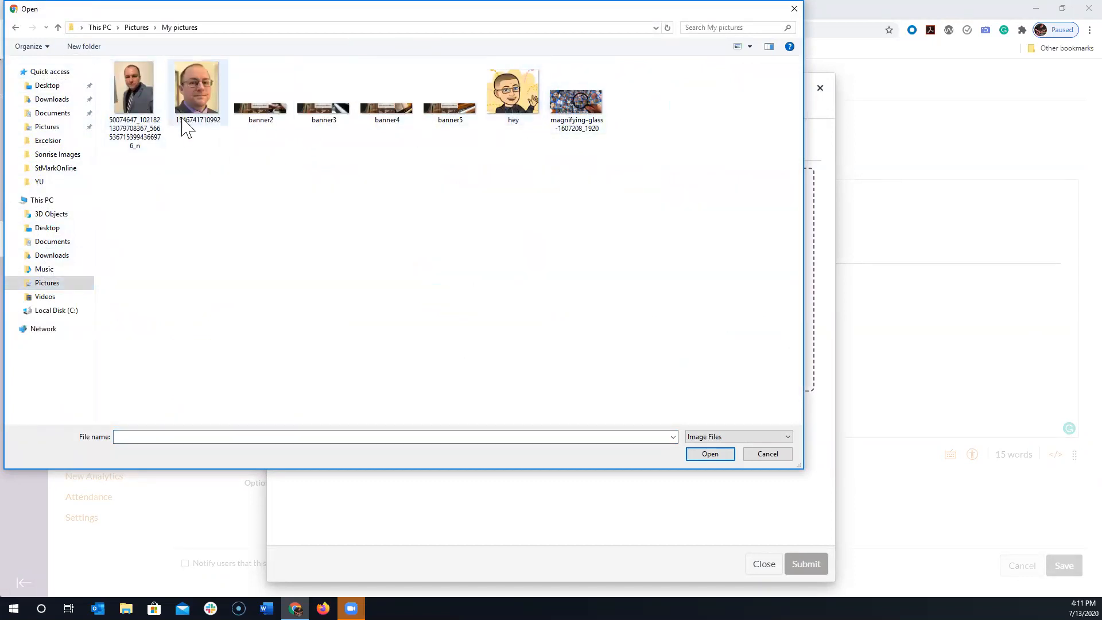
pyautogui.click(205, 96)
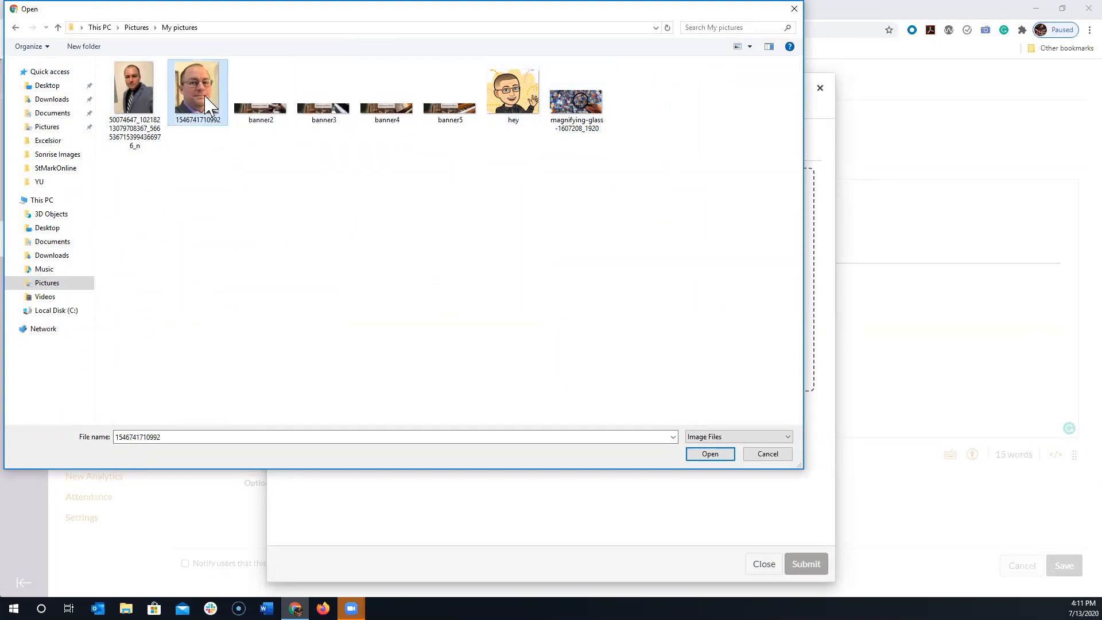
pyautogui.click(726, 453)
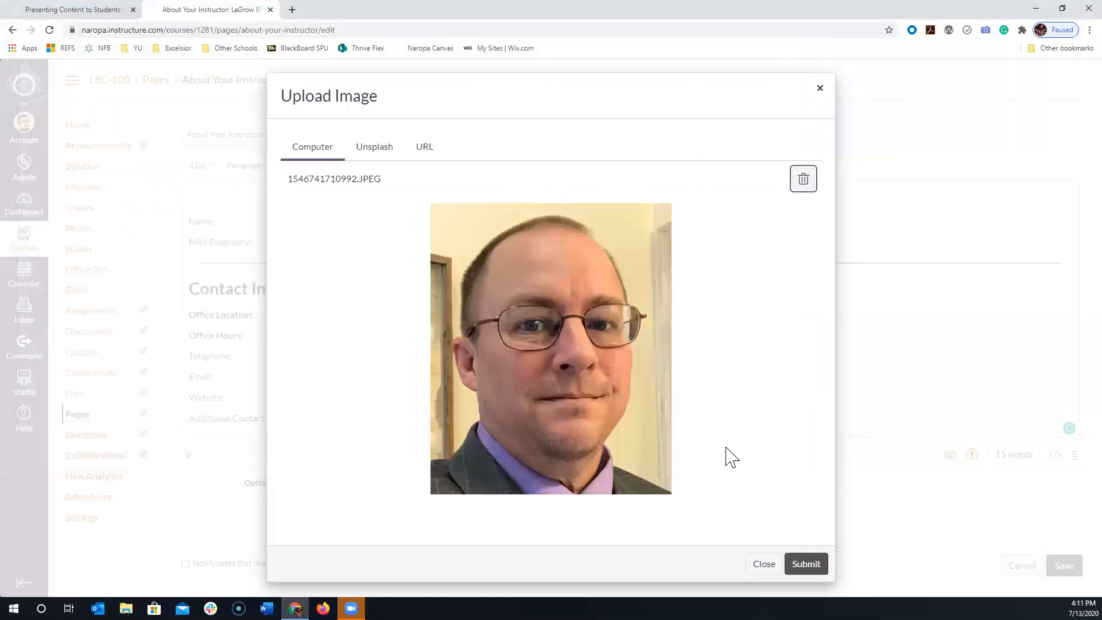
pyautogui.click(806, 564)
# - Shrink the inserted instructor photo to about 146 by 176 pixels
pyautogui.scroll(-2, 767, 384)
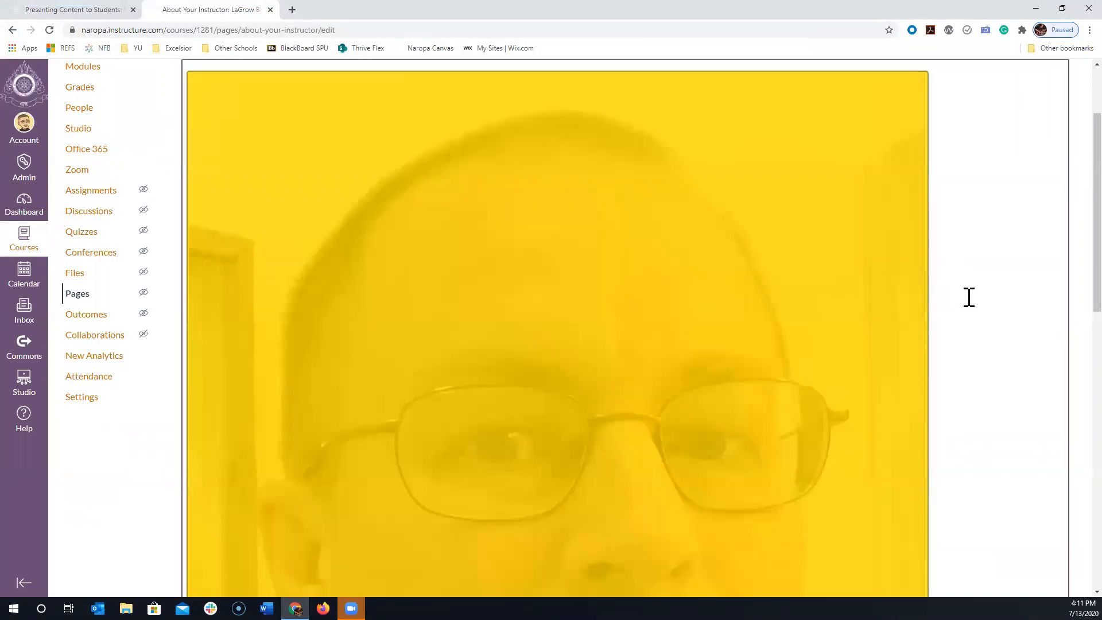
pyautogui.scroll(-10, 1002, 268)
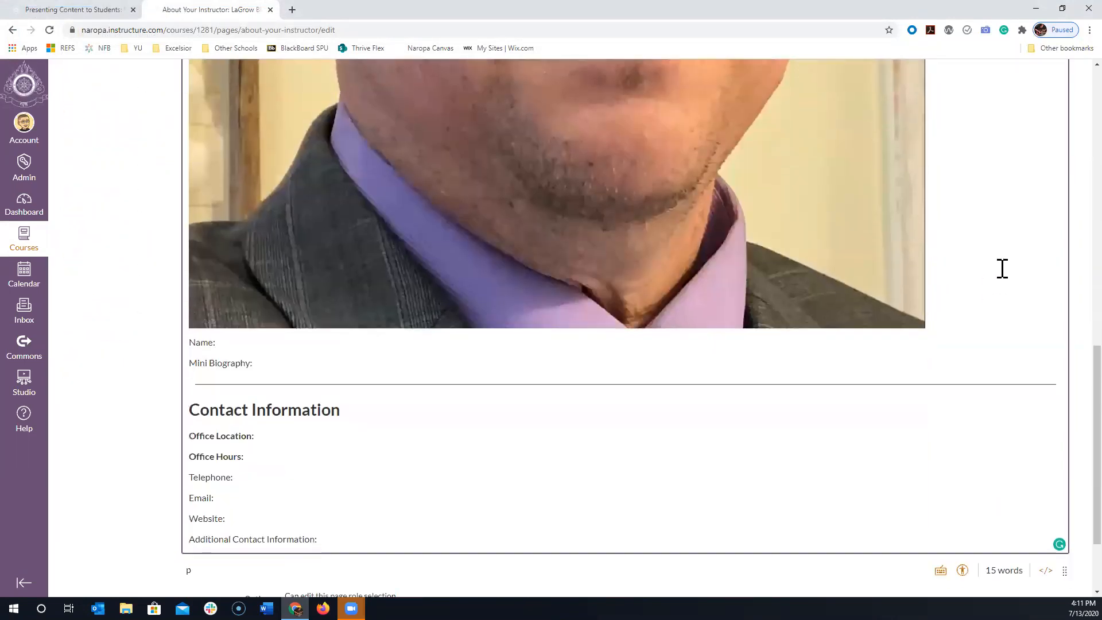
pyautogui.click(856, 278)
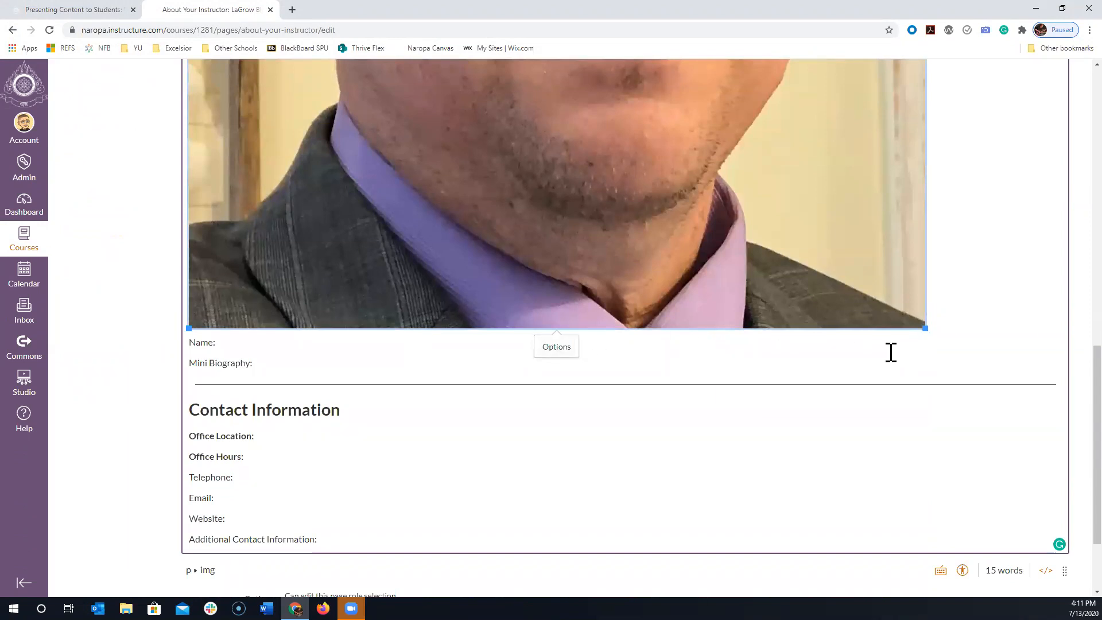
pyautogui.moveTo(925, 327); pyautogui.dragTo(614, 86)
pyautogui.scroll(10, 732, 207)
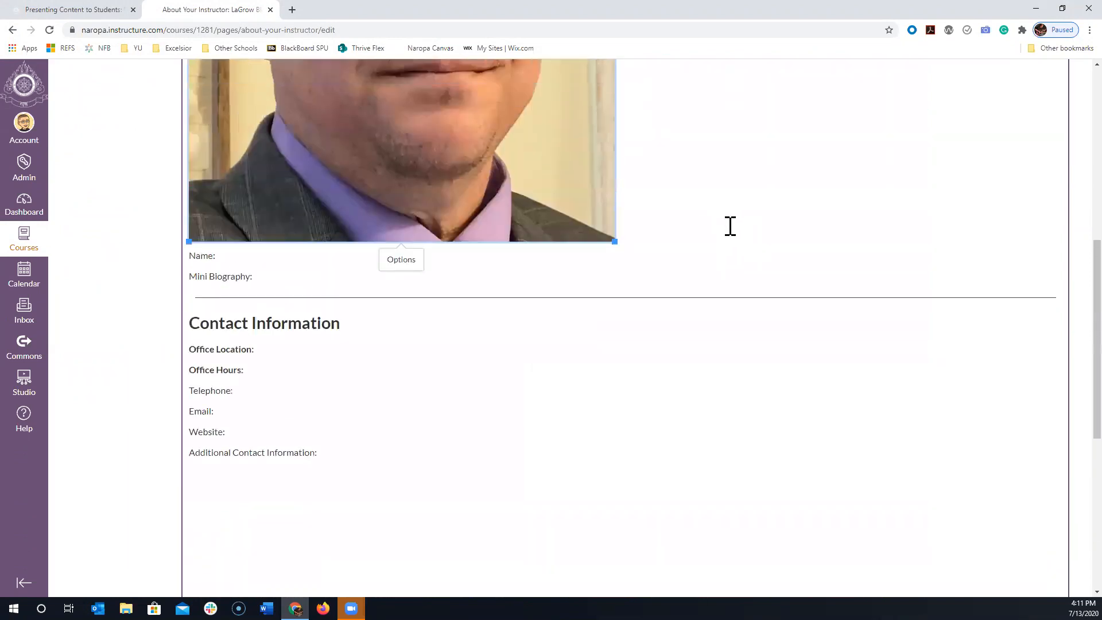
pyautogui.moveTo(614, 526); pyautogui.dragTo(274, 116)
pyautogui.scroll(3, 492, 260)
pyautogui.click(461, 256)
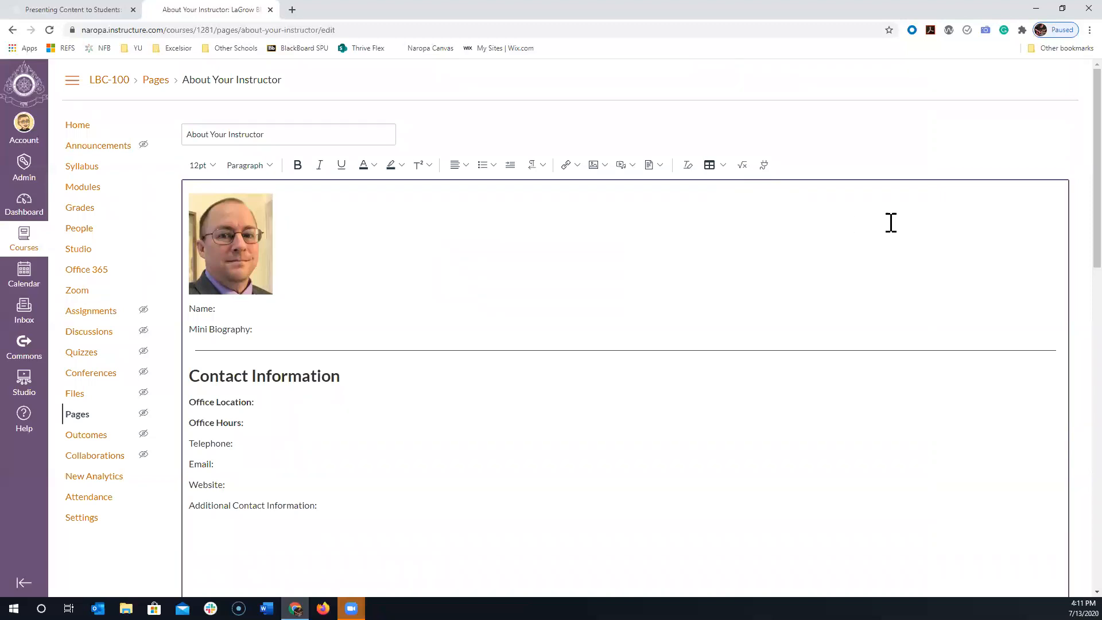
# - Run the Accessibility Checker and try replacing the photo's alt text with "Handsome rugged middle aged professor" plus the instructor's surname
pyautogui.scroll(-1, 918, 218)
pyautogui.scroll(-14, 1018, 211)
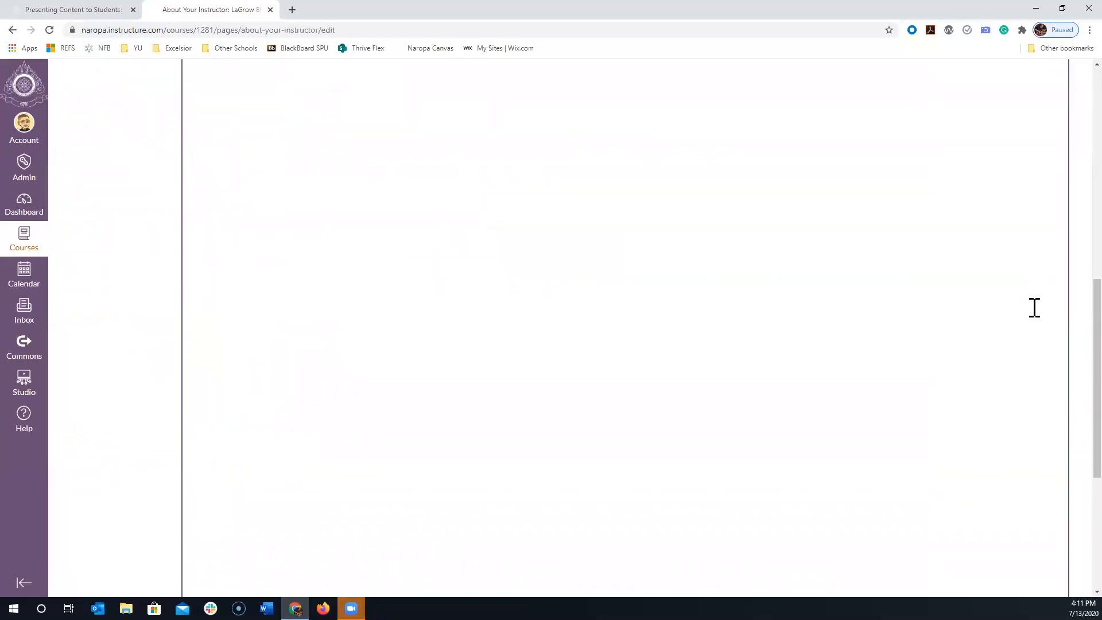
pyautogui.click(962, 456)
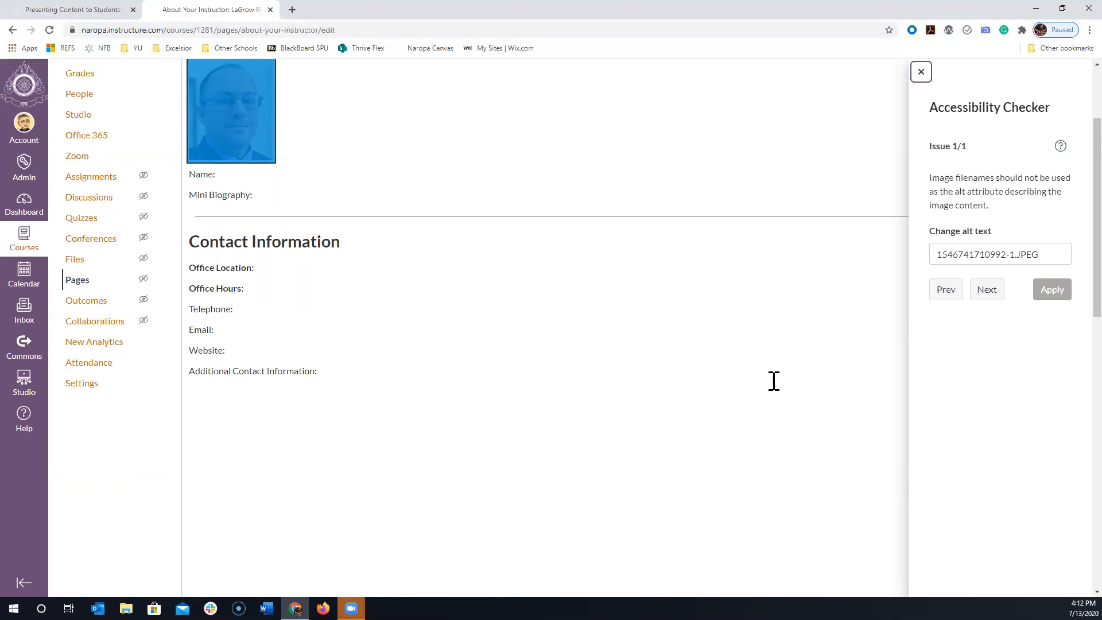
pyautogui.moveTo(1056, 254); pyautogui.dragTo(923, 260)
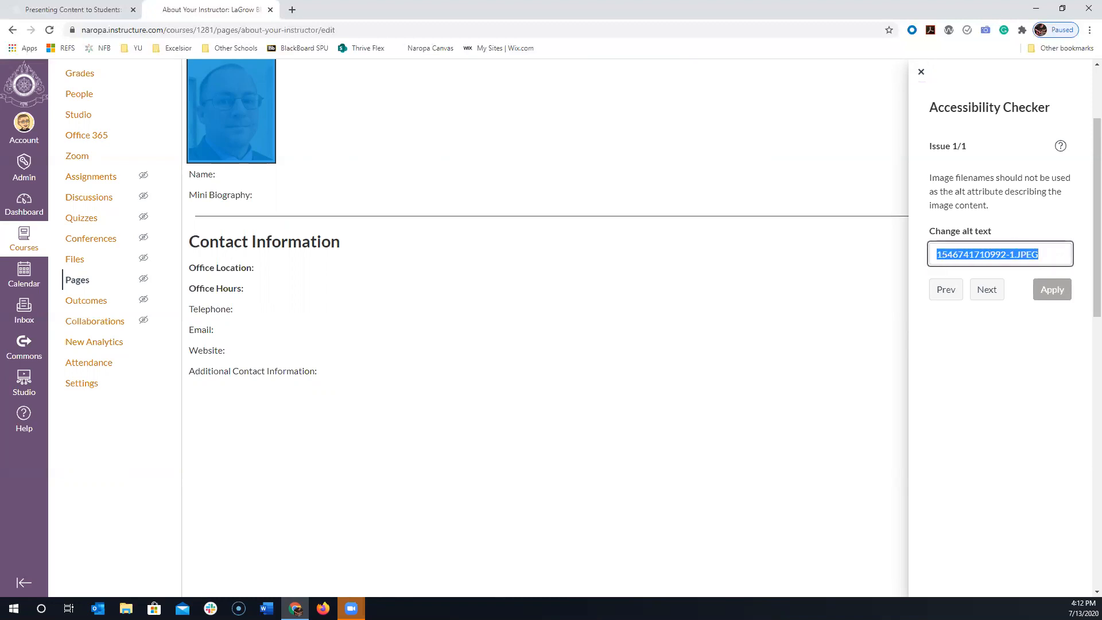
pyautogui.write('Handsome rugg')
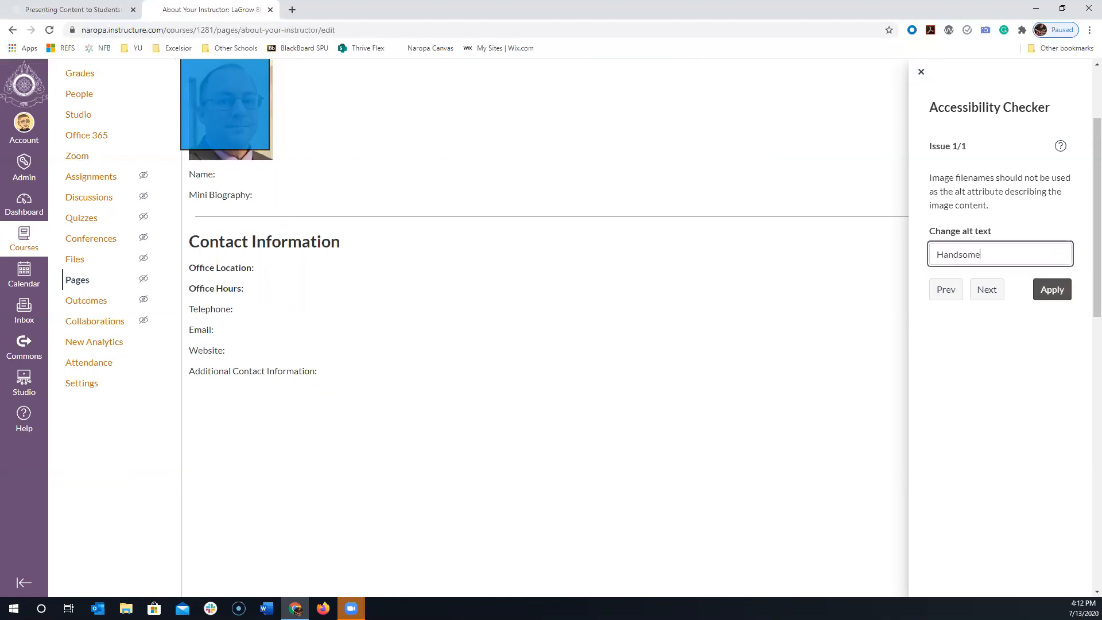
pyautogui.write('iddle aged professor LaGrow')
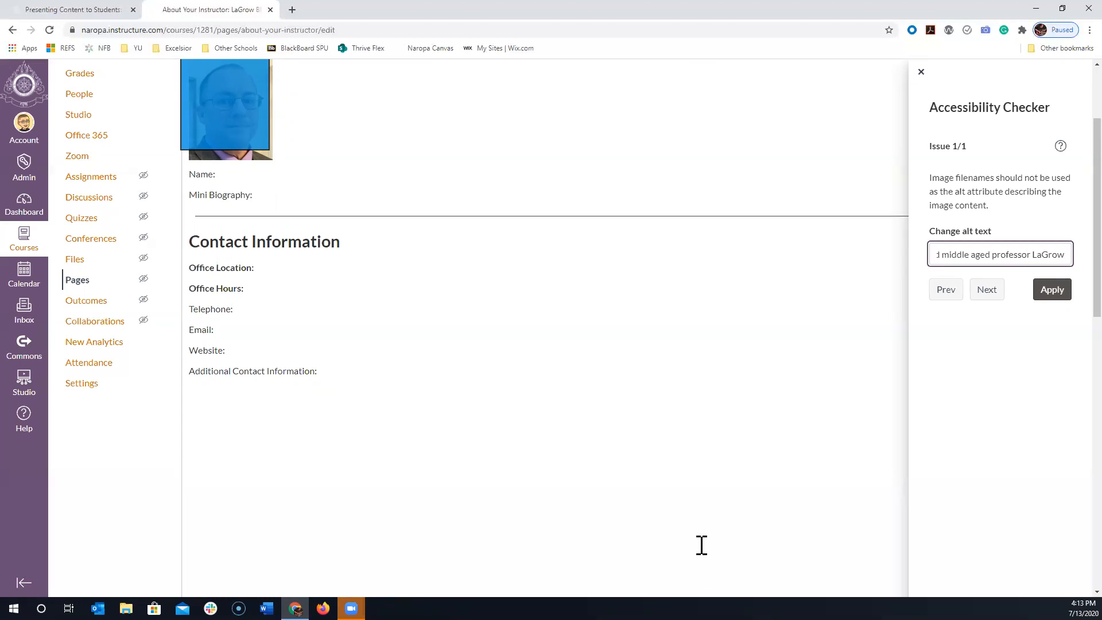
pyautogui.click(920, 72)
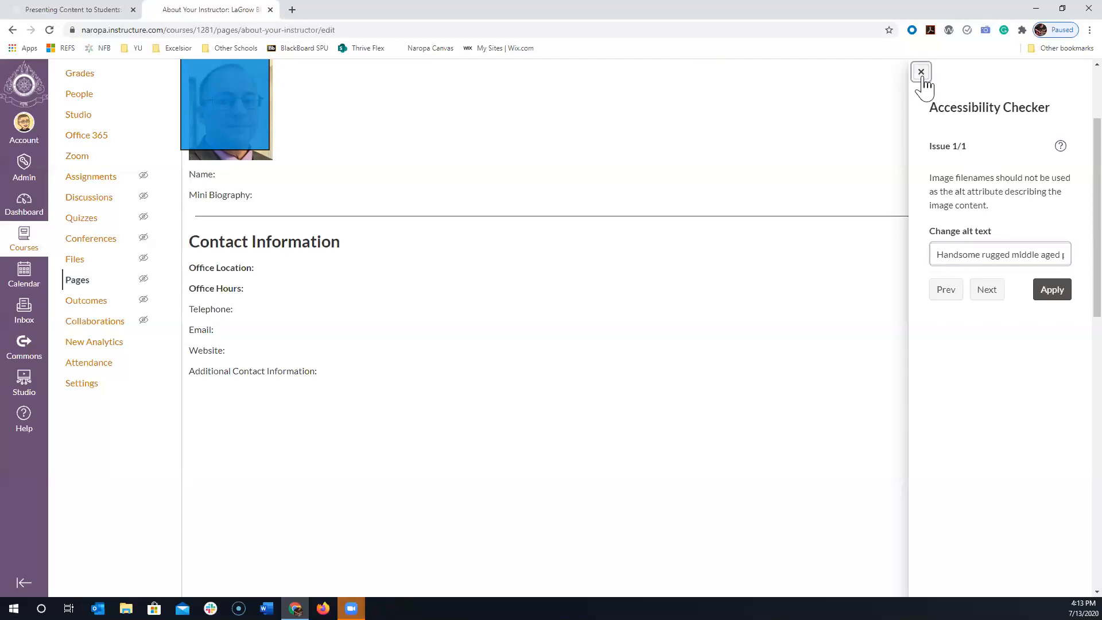
# - Try to mark the instructor photo as a decorative image through its image options
pyautogui.scroll(10, 695, 170)
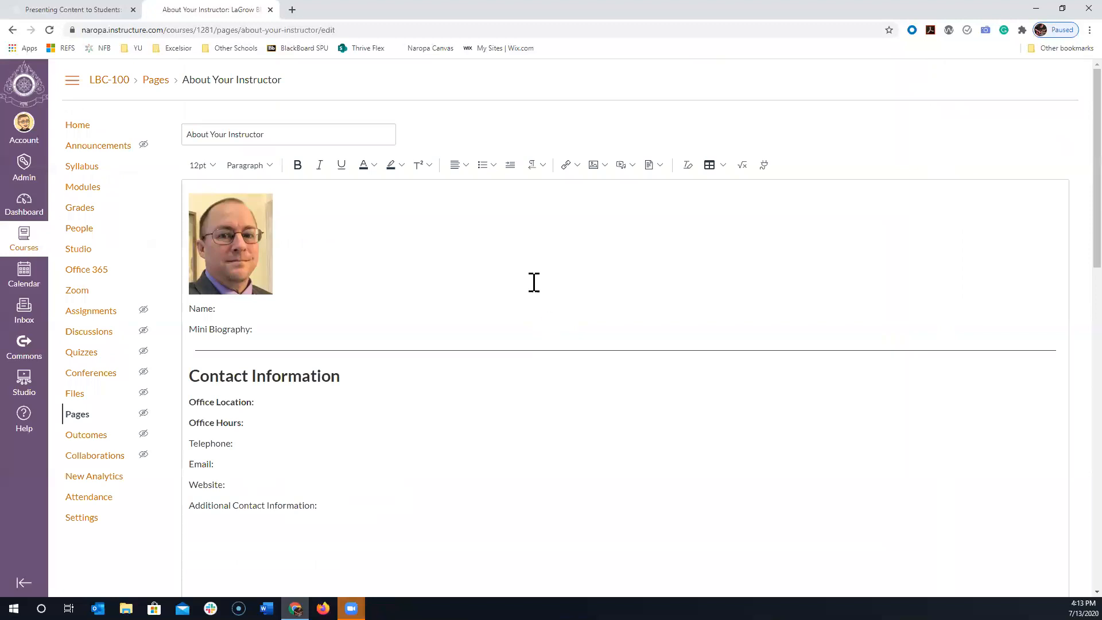
pyautogui.click(245, 235)
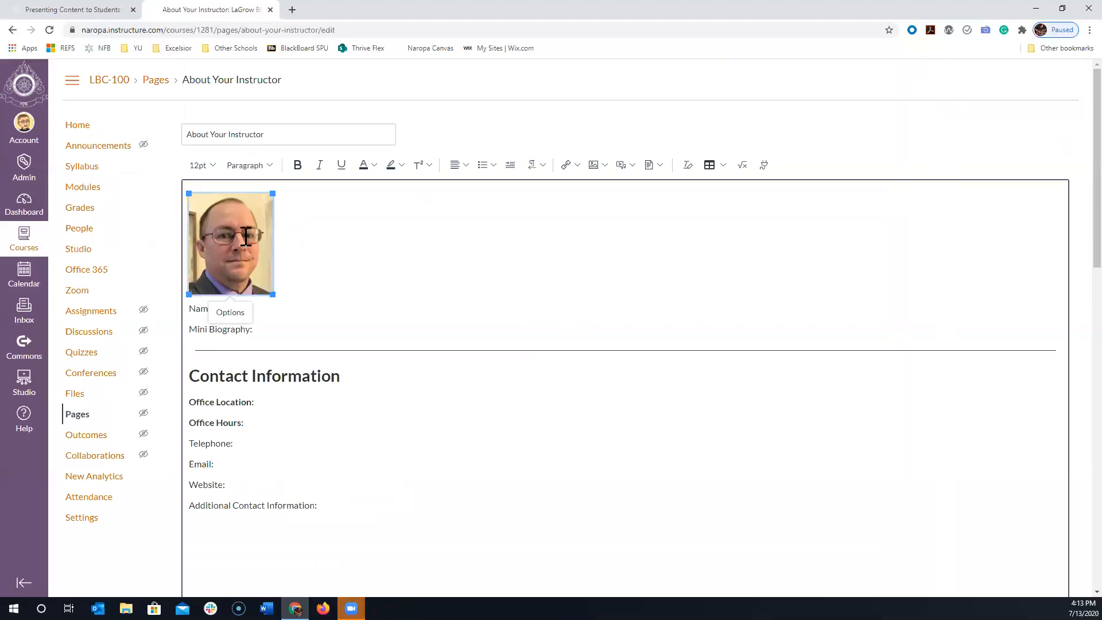
pyautogui.click(230, 313)
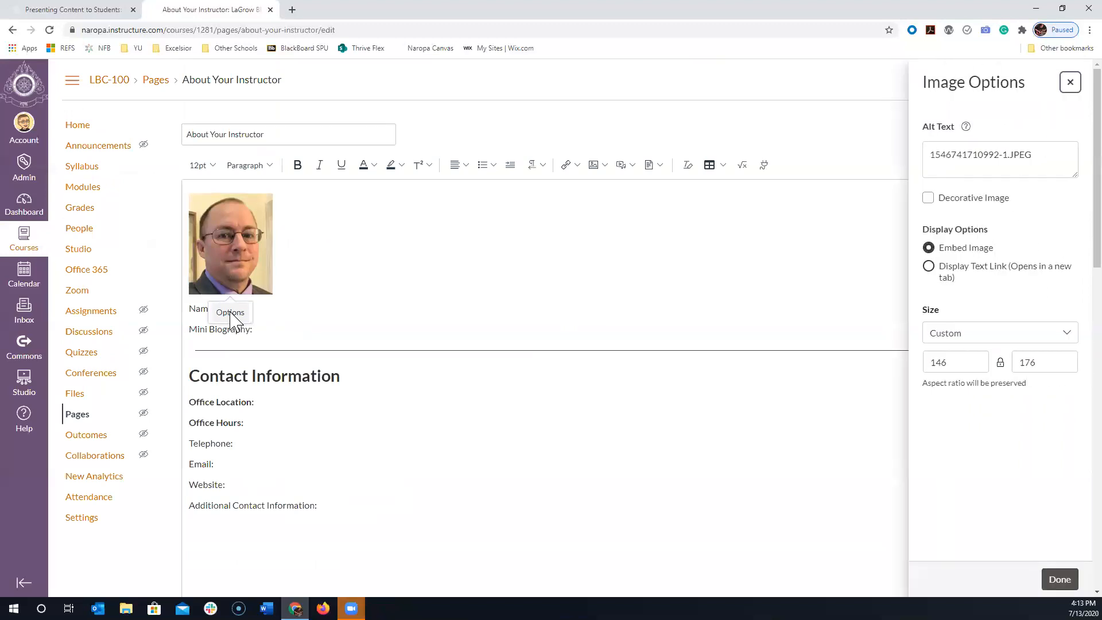
pyautogui.click(403, 328)
pyautogui.click(256, 243)
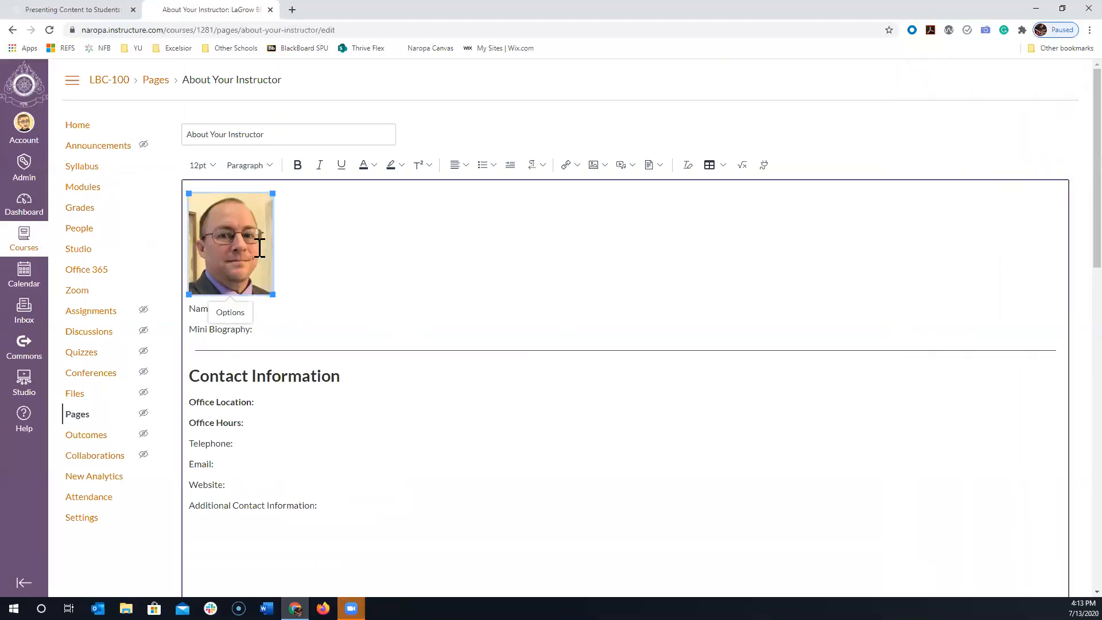
pyautogui.click(231, 313)
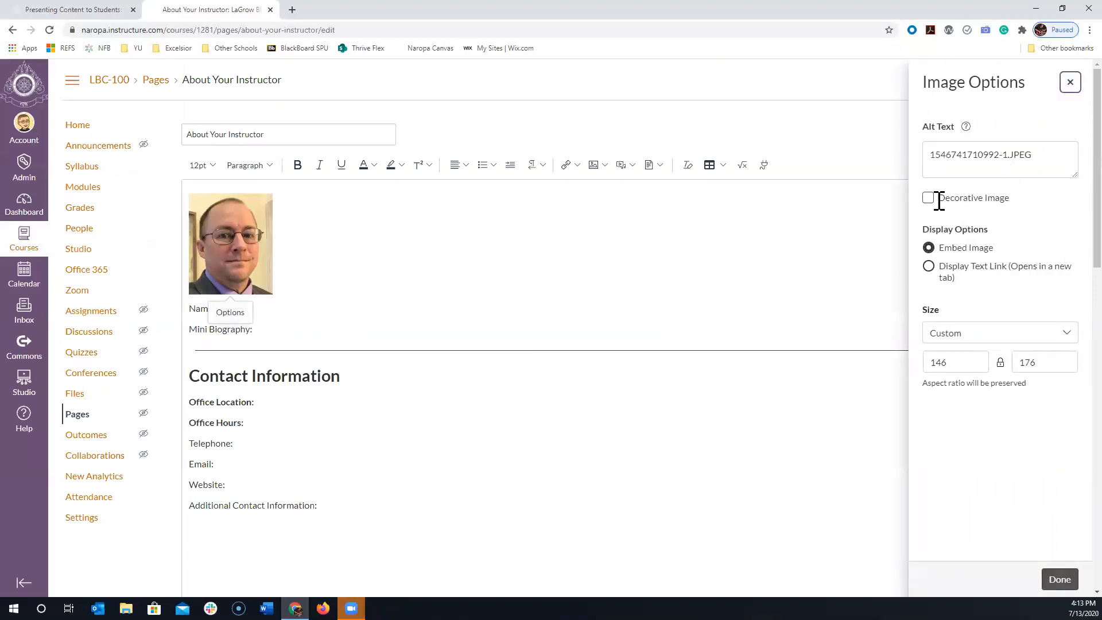
pyautogui.click(929, 198)
pyautogui.click(1057, 580)
# - Run the Accessibility Checker, clear the file name from the instructor photo's alt text and apply the change
pyautogui.scroll(-10, 925, 396)
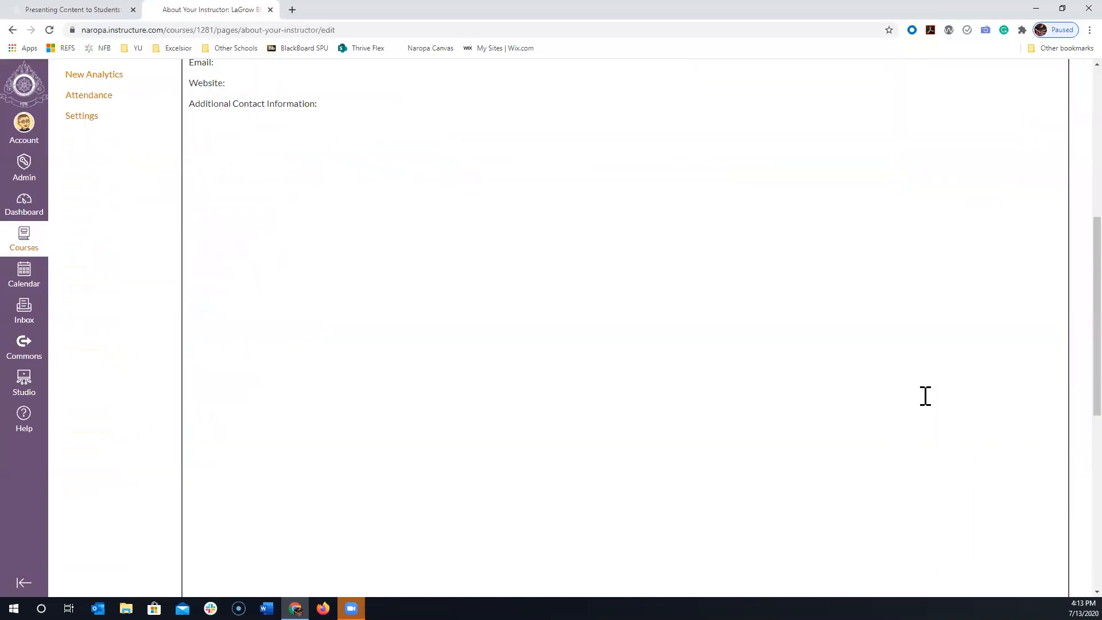
pyautogui.click(962, 455)
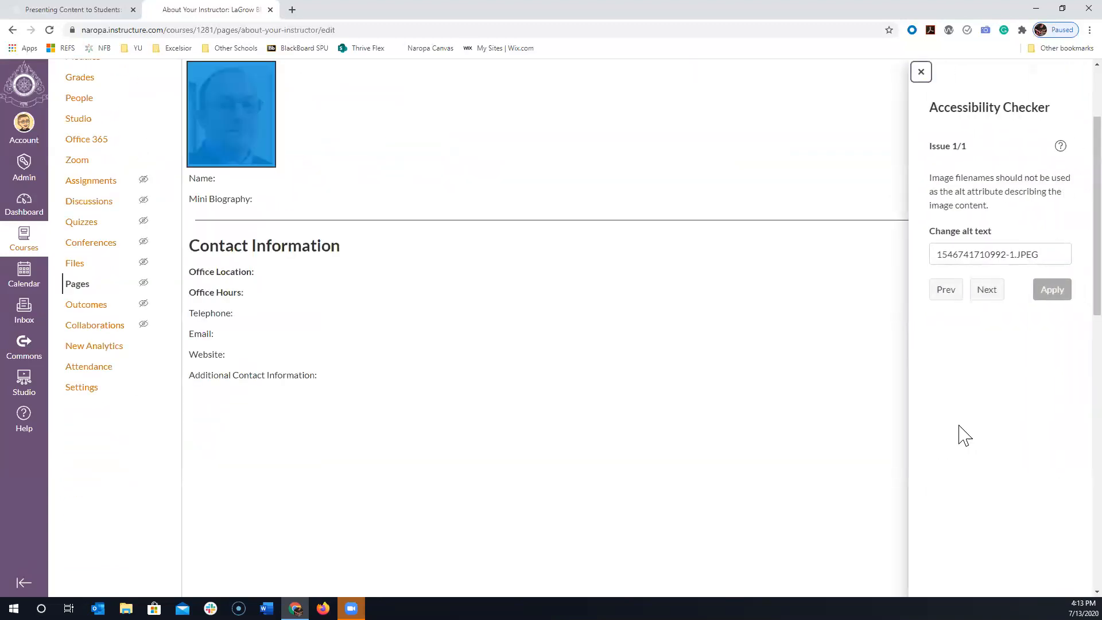
pyautogui.moveTo(1041, 254); pyautogui.dragTo(838, 268)
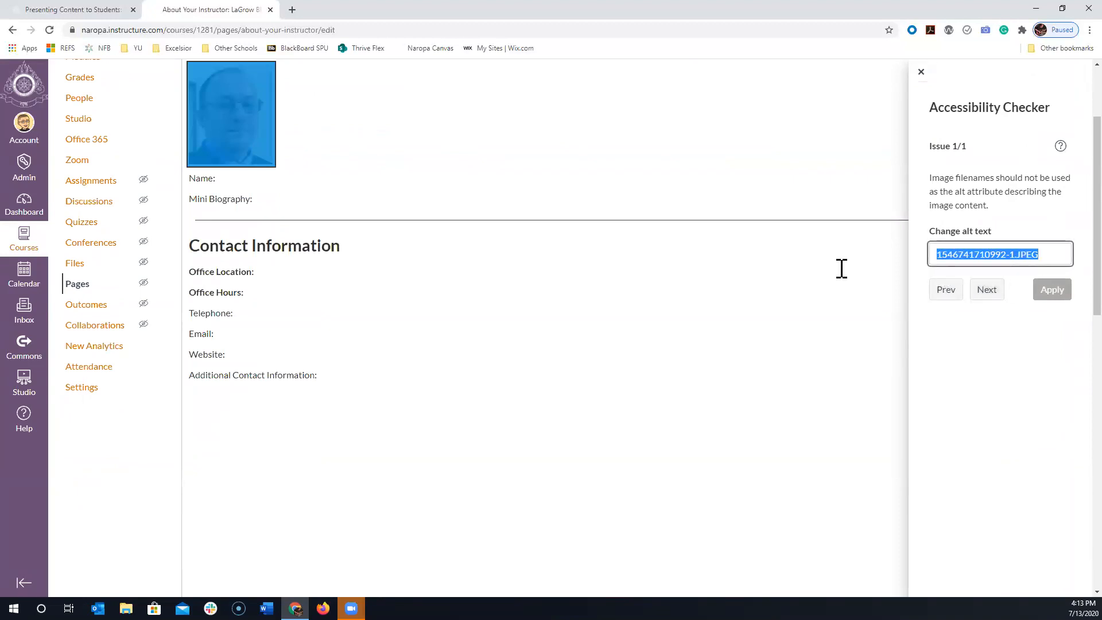
pyautogui.press('BackSpace')
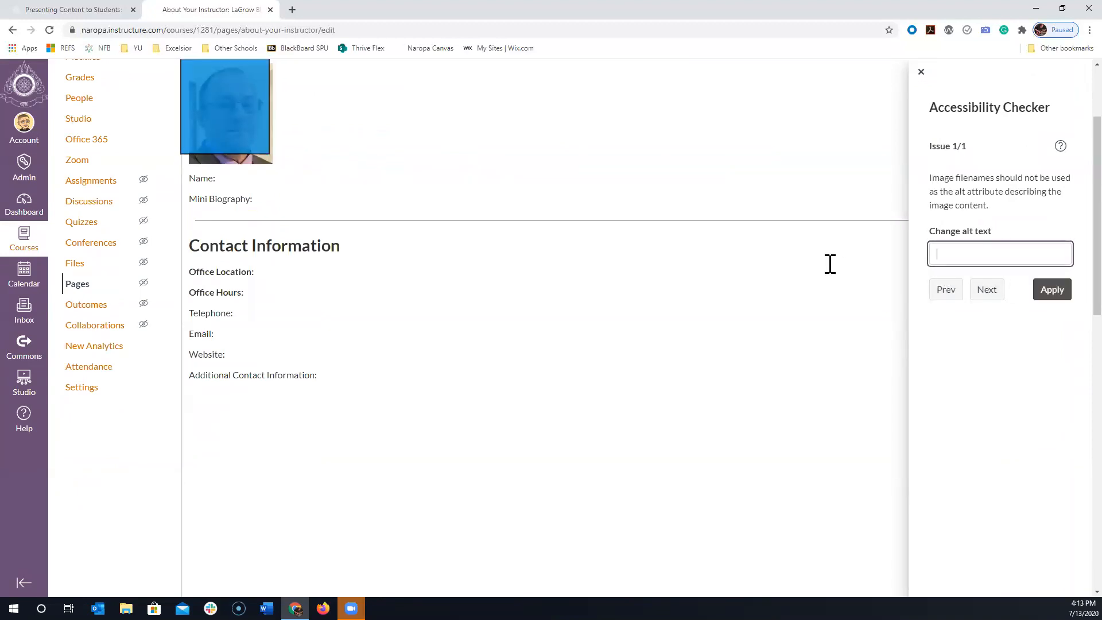
pyautogui.click(1060, 294)
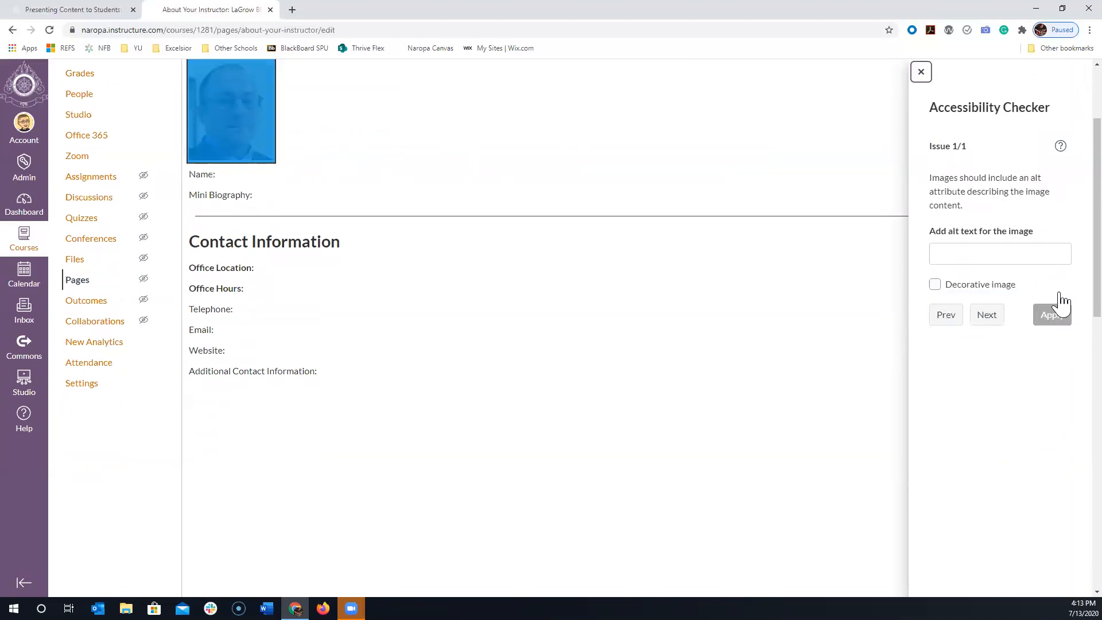
pyautogui.click(920, 71)
# - Review the alt text and decorative setting in the instructor photo's image options
pyautogui.click(511, 307)
pyautogui.scroll(15, 468, 376)
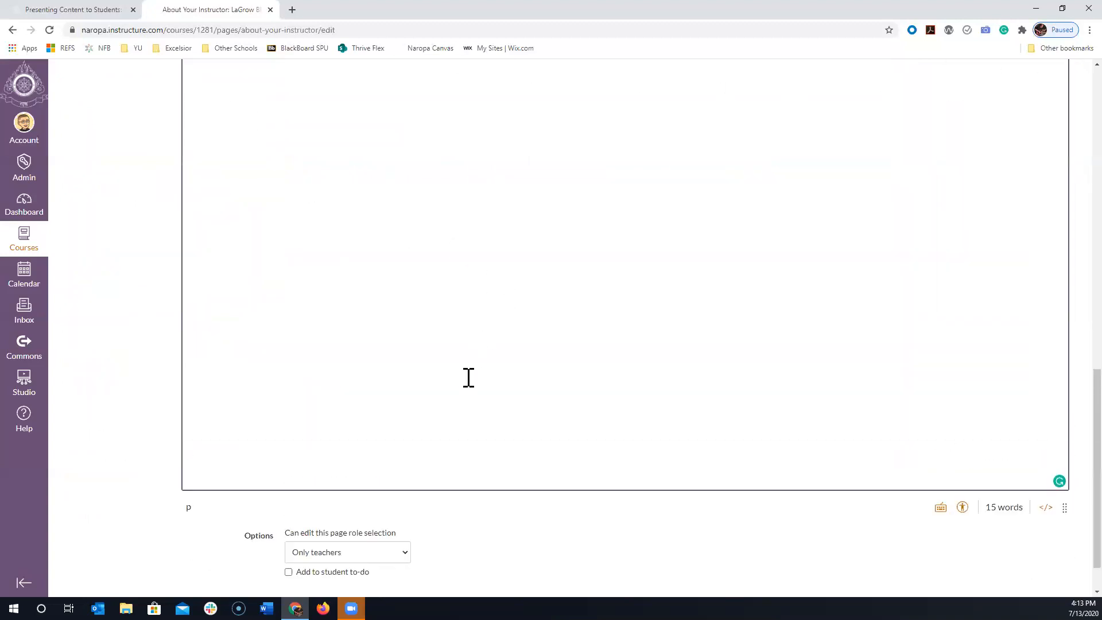
pyautogui.click(241, 223)
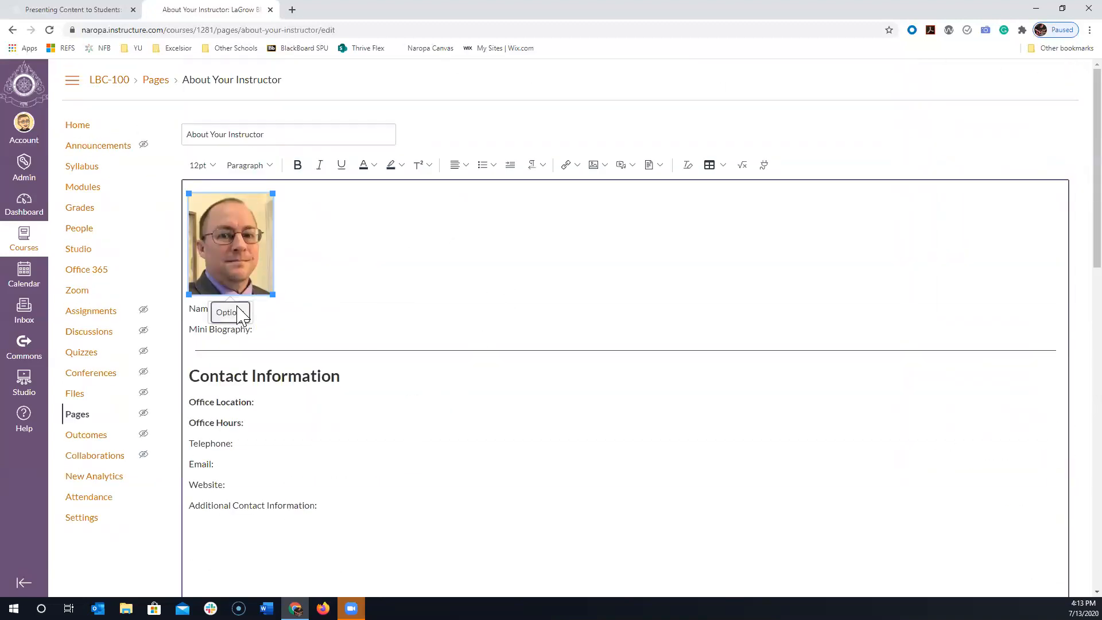
pyautogui.click(230, 312)
pyautogui.click(1059, 580)
pyautogui.click(228, 241)
pyautogui.click(230, 312)
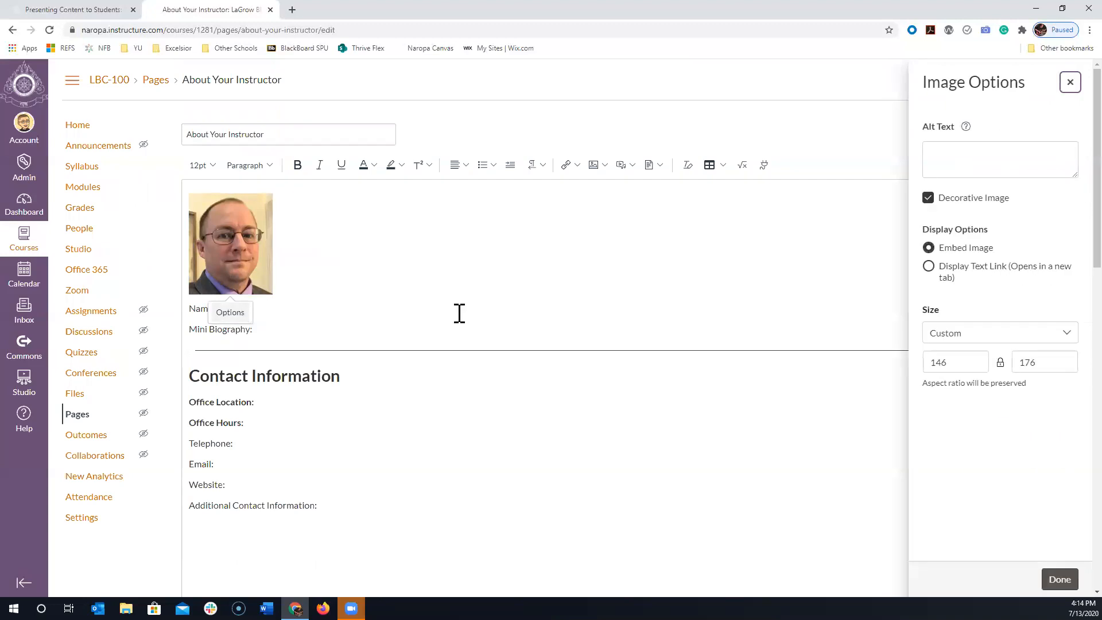
pyautogui.click(1059, 579)
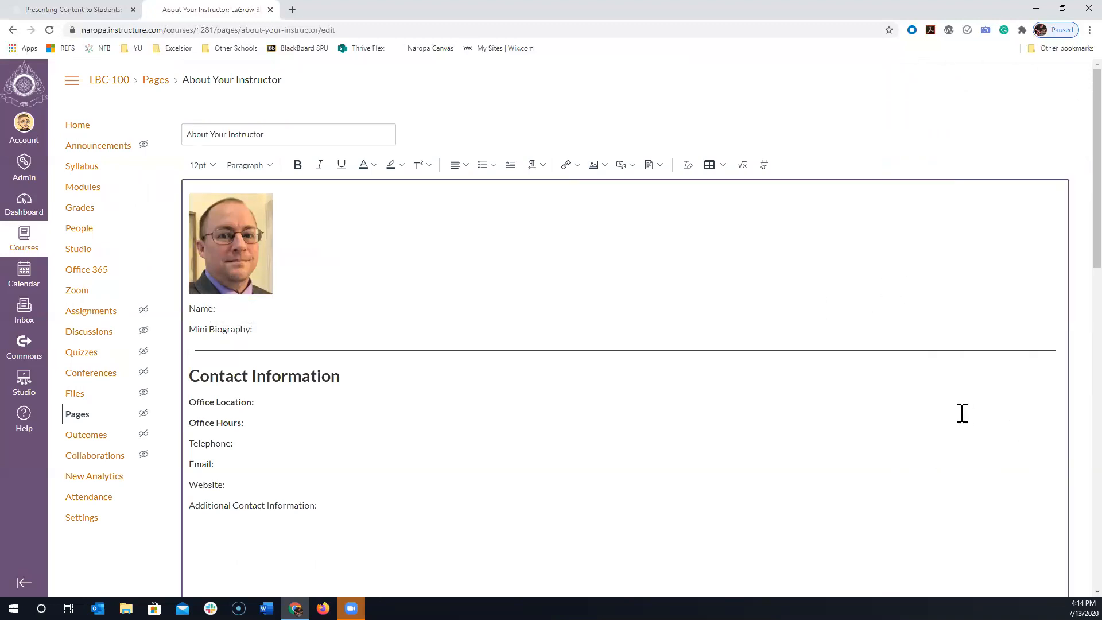
# - Run the Accessibility Checker again and apply the decorative image setting to the instructor photo
pyautogui.scroll(-10, 961, 413)
pyautogui.click(962, 455)
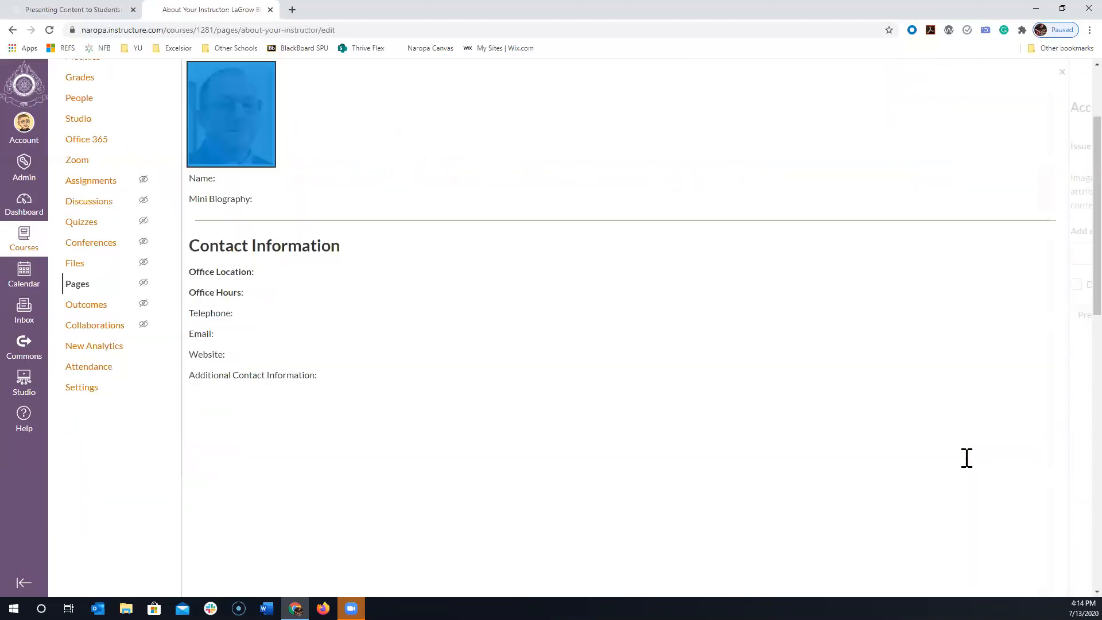
pyautogui.click(954, 256)
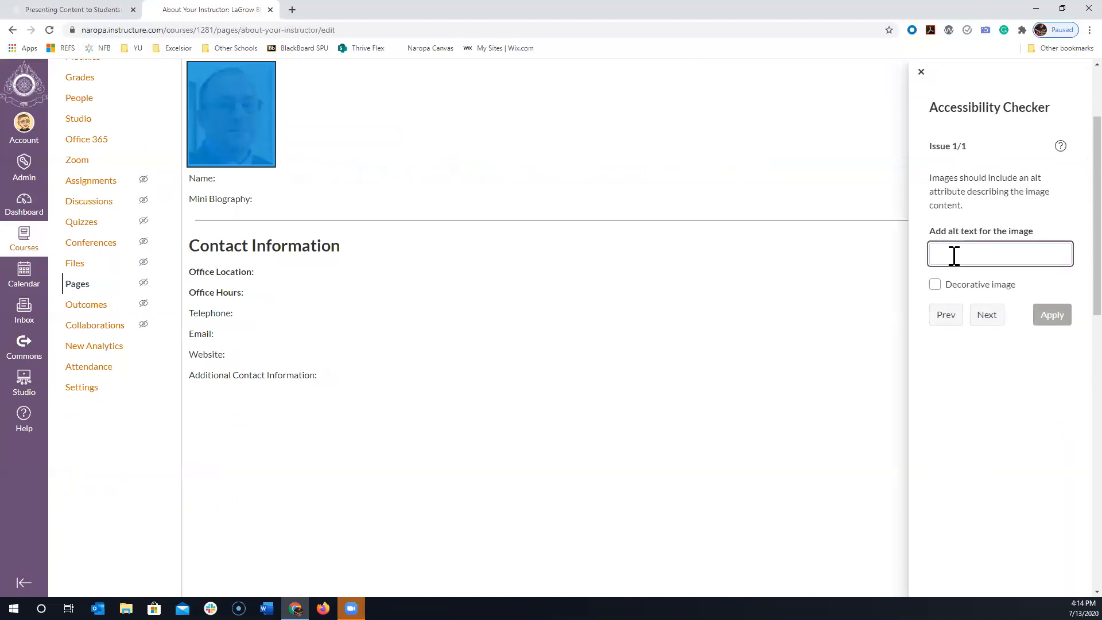
pyautogui.write('Pro')
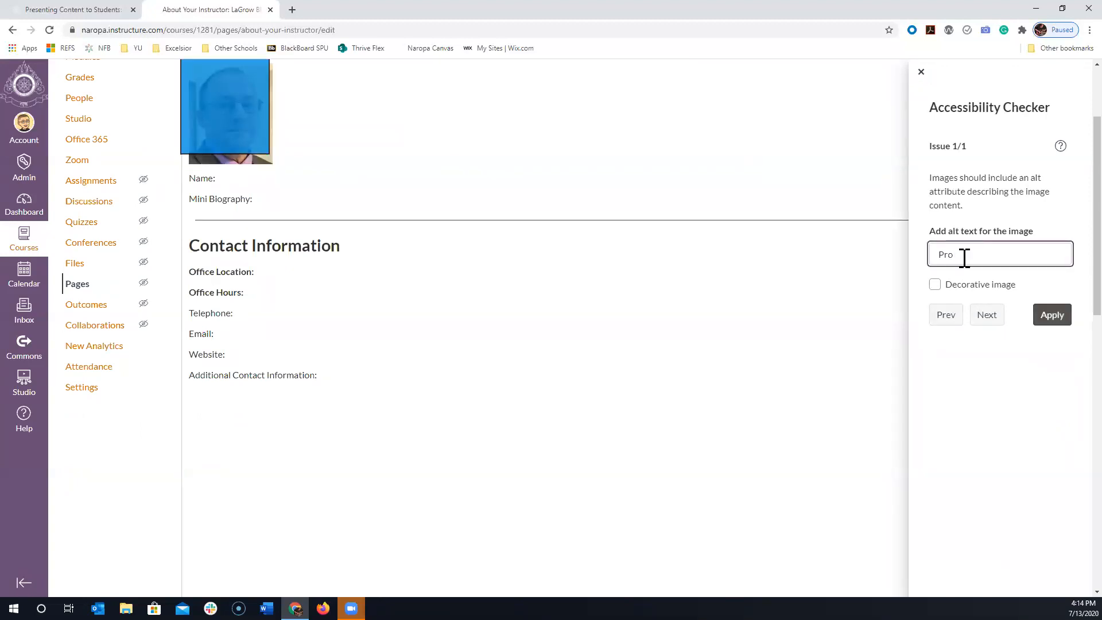
pyautogui.click(934, 285)
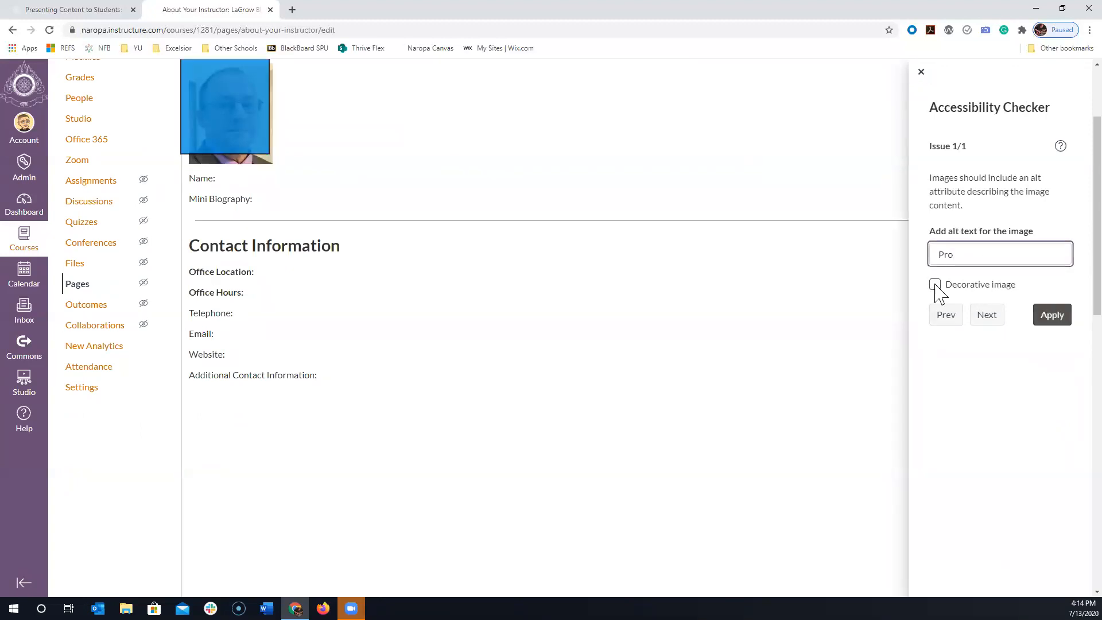
pyautogui.click(1058, 319)
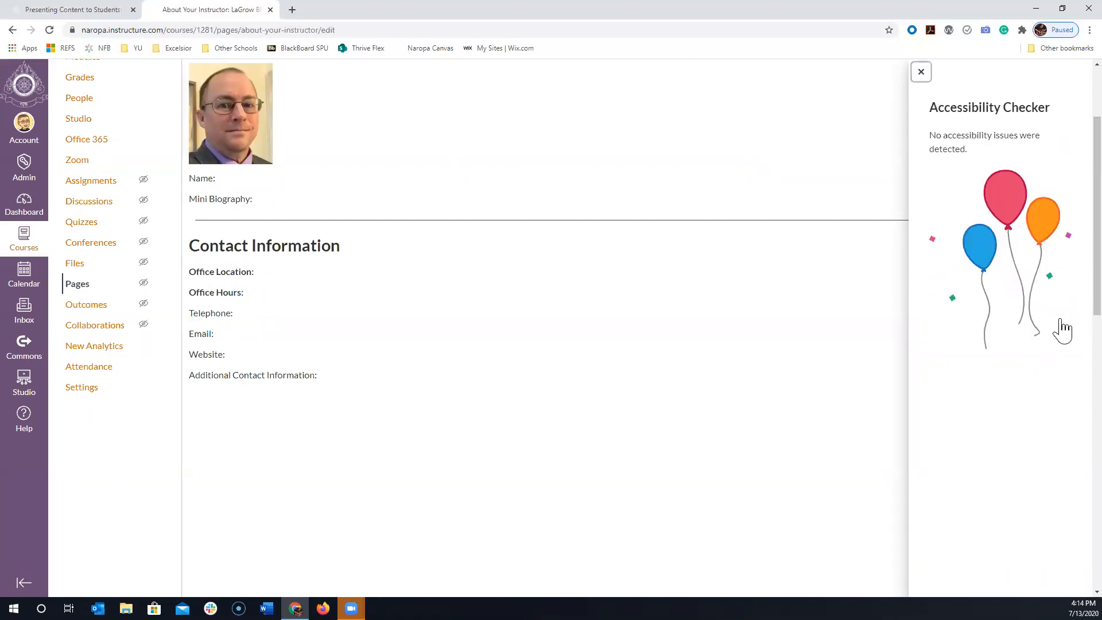
pyautogui.click(921, 72)
# - Look over the Name, Mini Biography and Contact Information lines and save the About Your Instructor page
pyautogui.scroll(15, 666, 211)
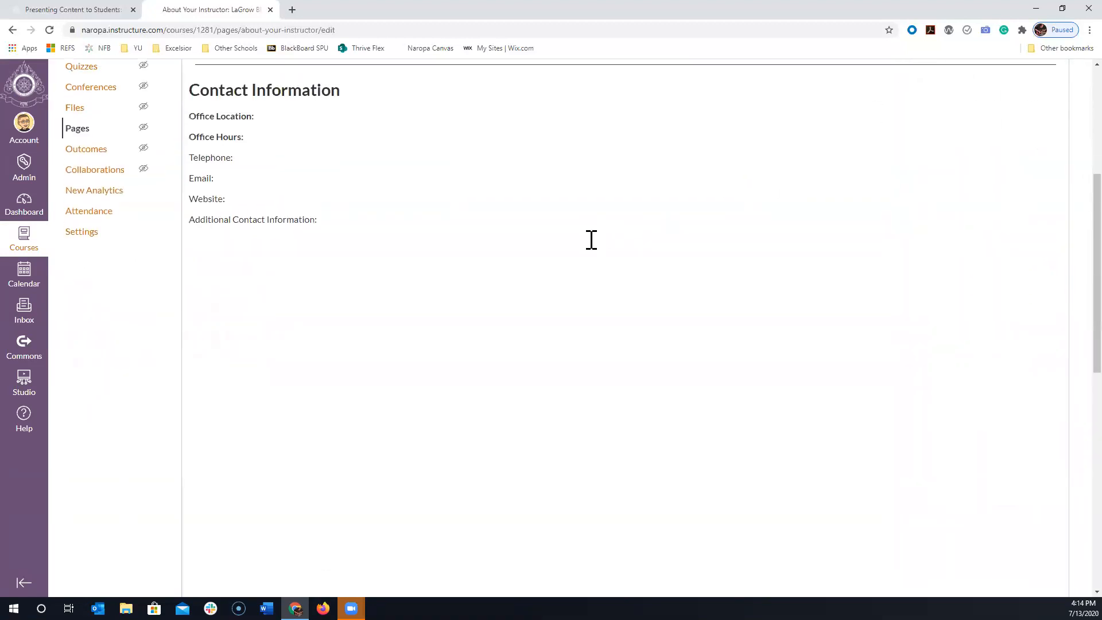
pyautogui.click(322, 323)
pyautogui.click(314, 295)
pyautogui.click(306, 306)
pyautogui.click(348, 330)
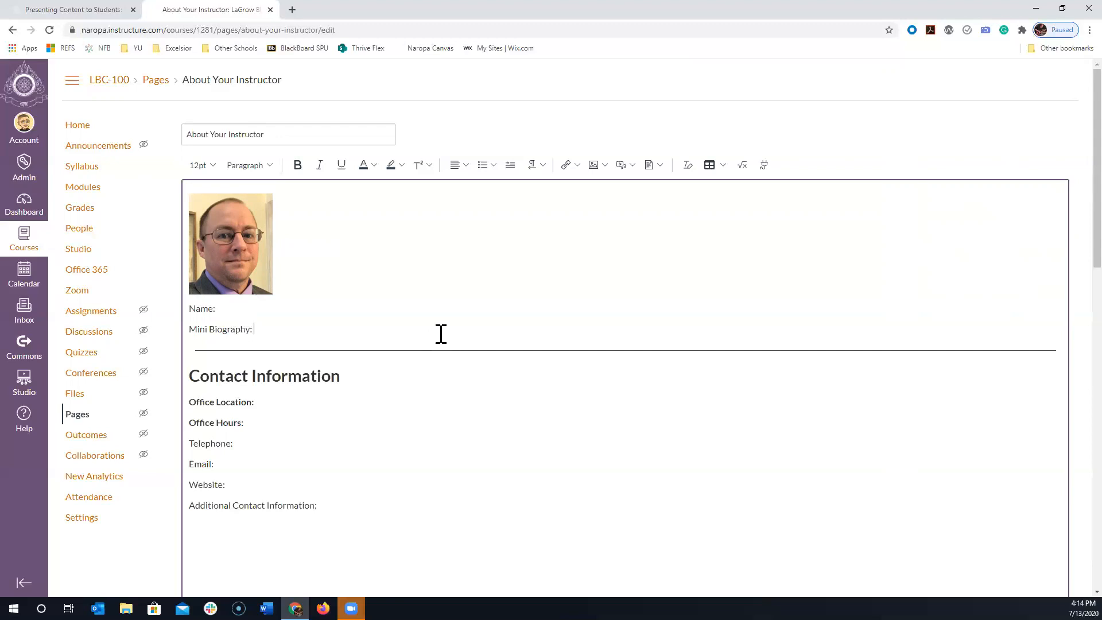
pyautogui.scroll(-4, 441, 335)
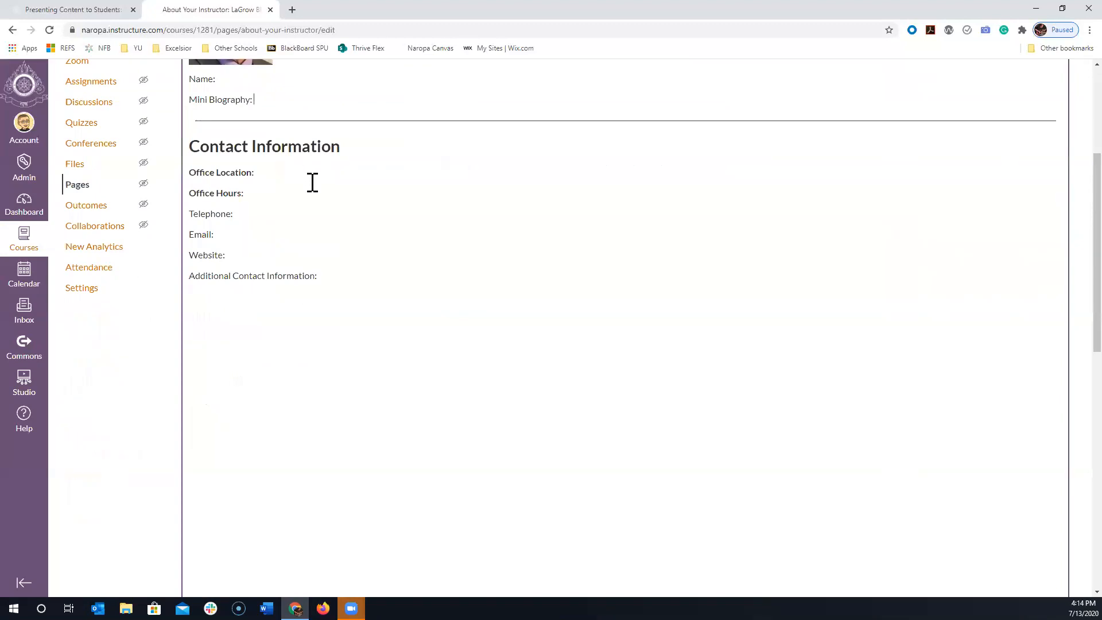
pyautogui.scroll(-2, 367, 230)
pyautogui.scroll(-5, 537, 304)
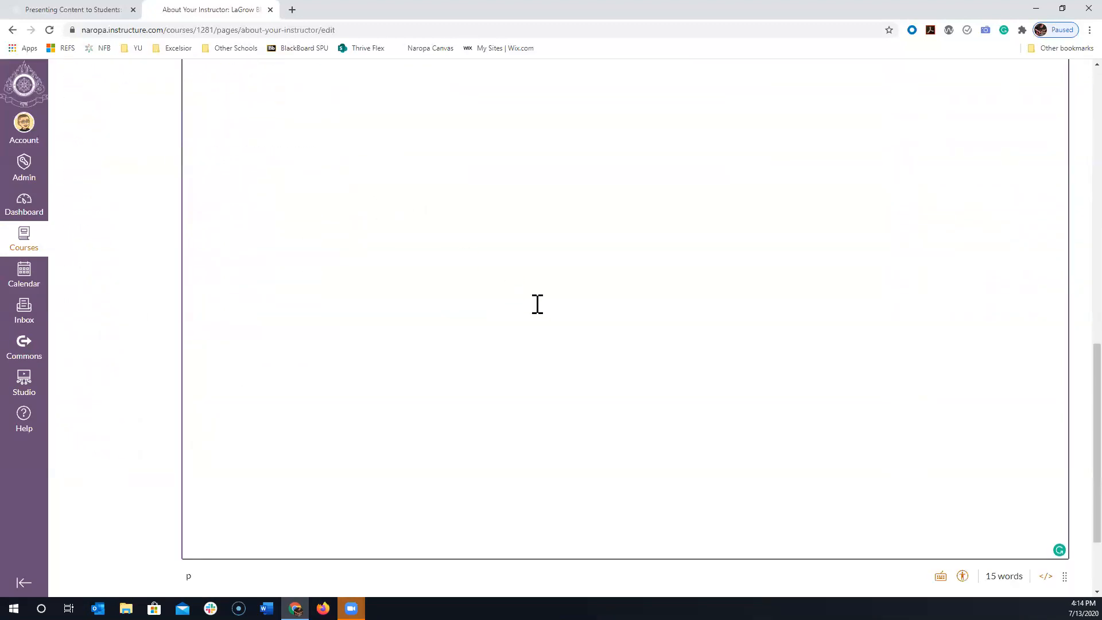
pyautogui.click(1054, 567)
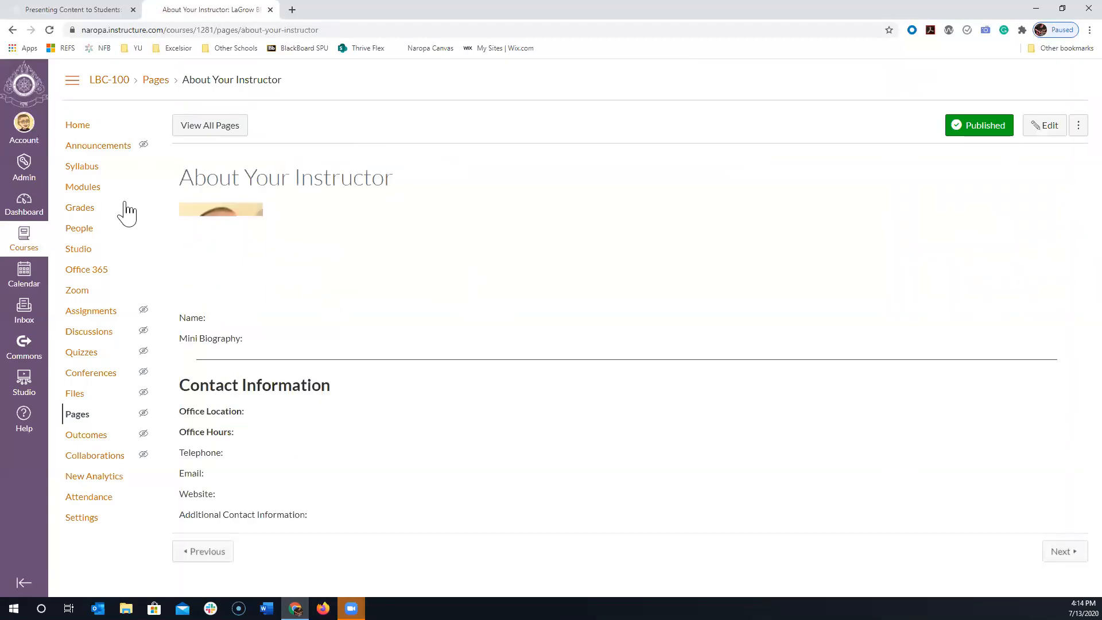
# - Open the Online Sourcebook page from the Welcome: Begin Here! module to view its reading sections
pyautogui.click(76, 190)
pyautogui.scroll(-8, 470, 294)
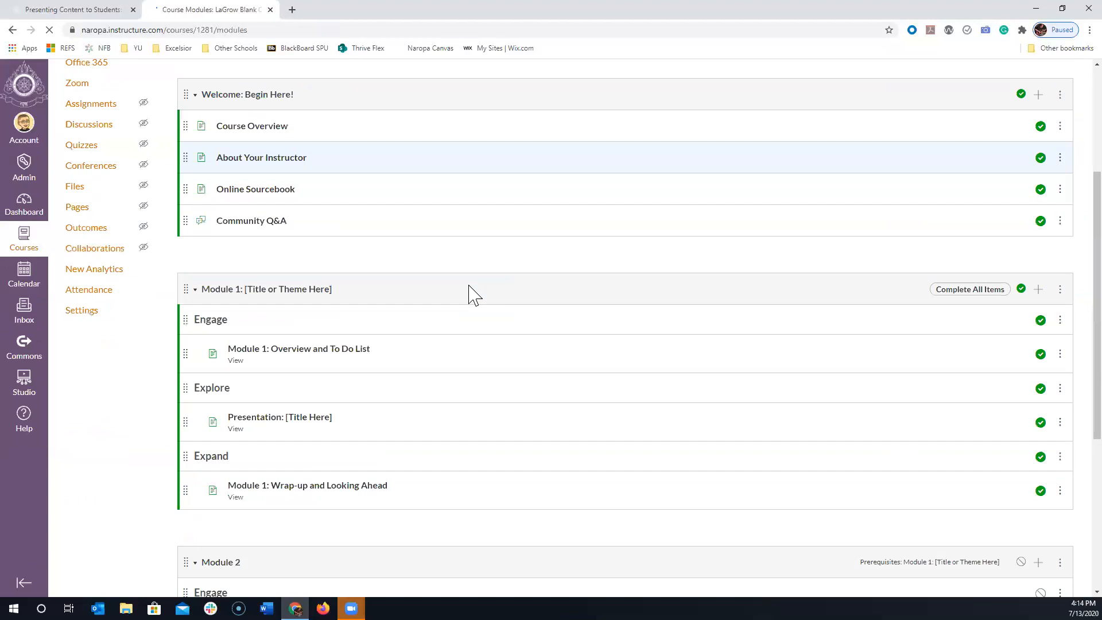
pyautogui.scroll(7, 492, 349)
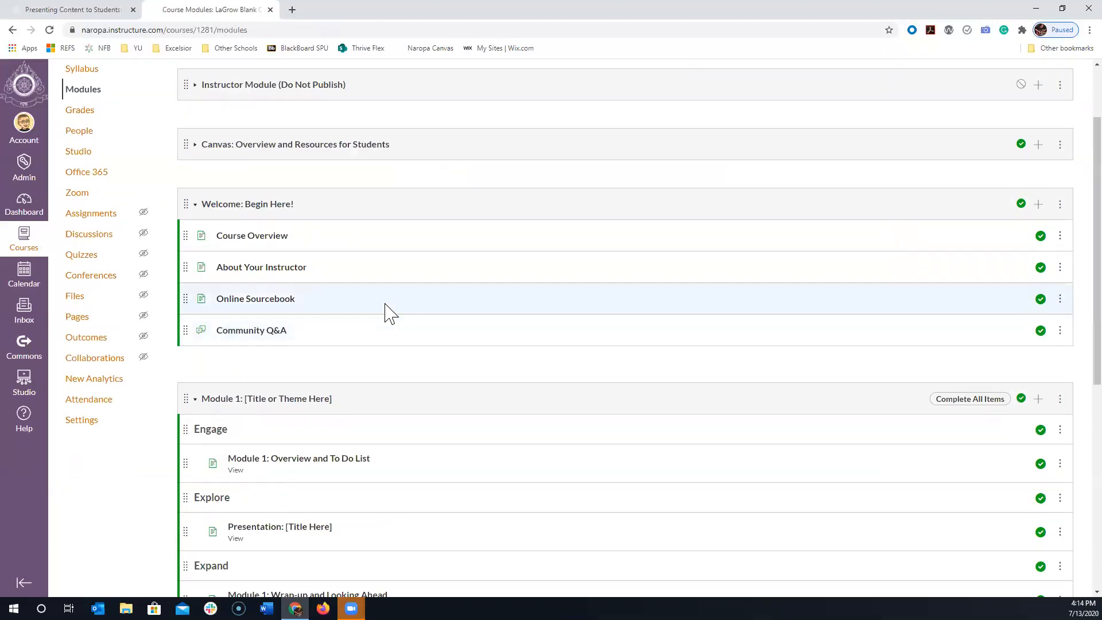
pyautogui.click(281, 302)
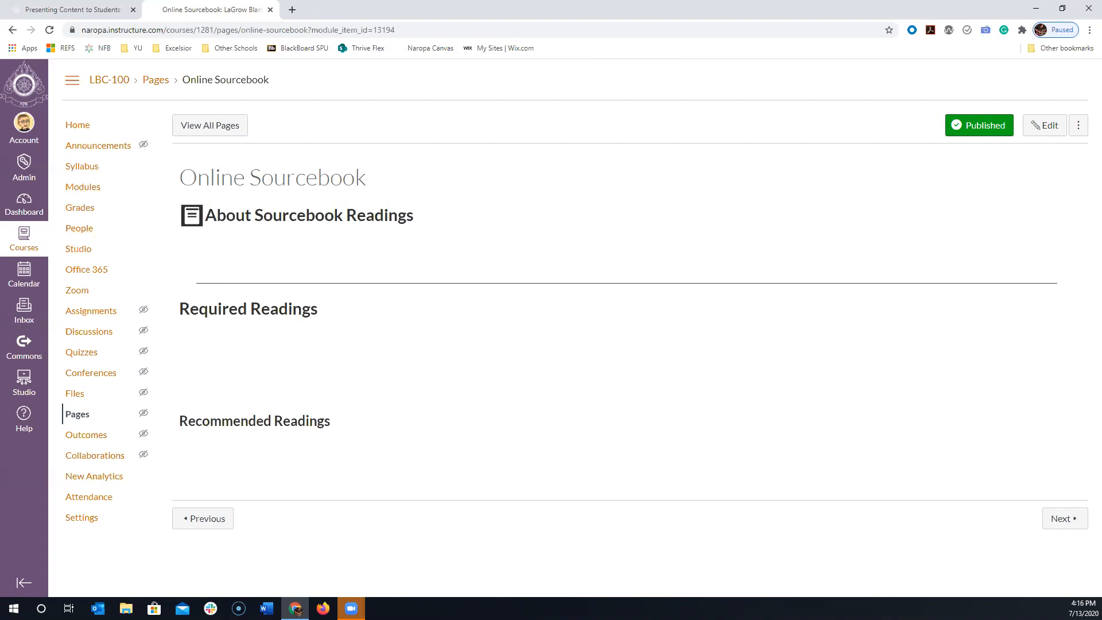
# - Return to the course modules, unpublish the Online Sourcebook page and publish it again
pyautogui.click(86, 188)
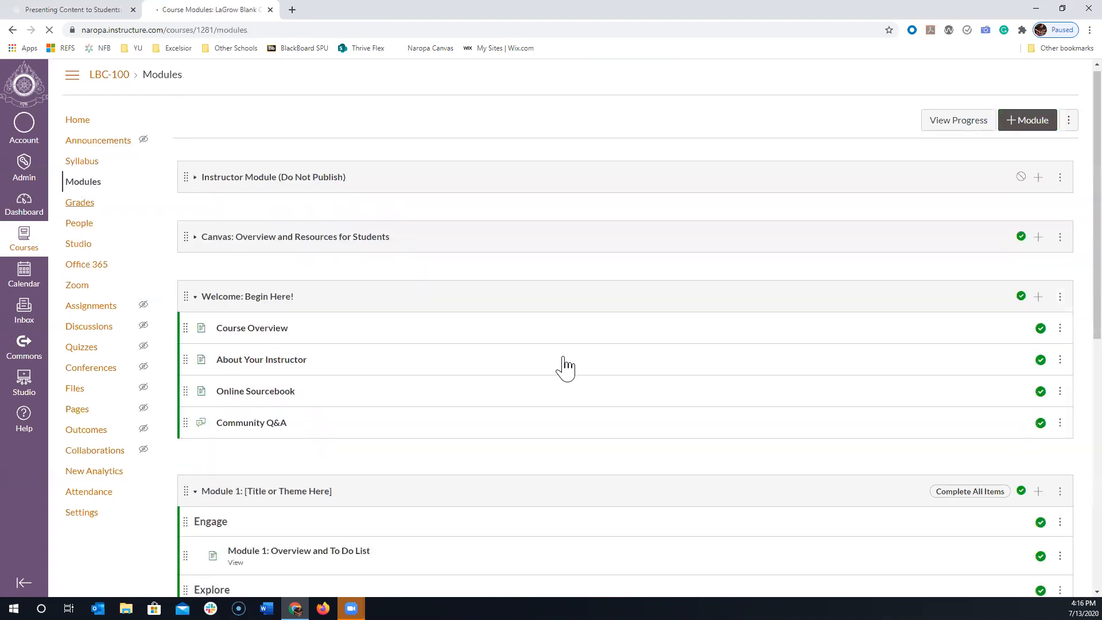
pyautogui.scroll(-6, 564, 365)
pyautogui.scroll(4, 590, 369)
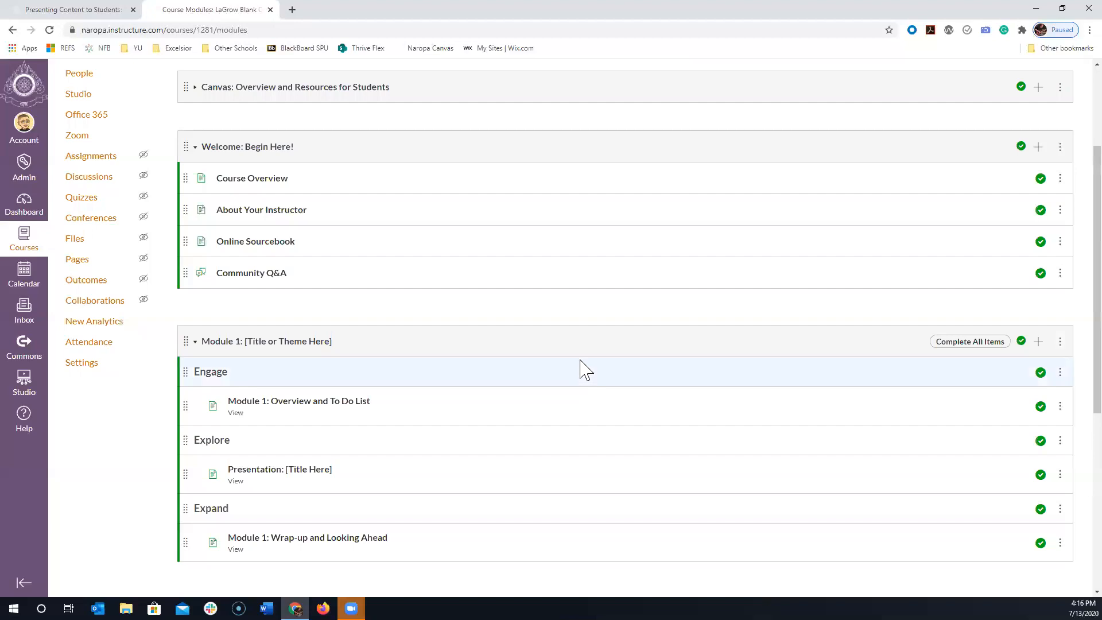
pyautogui.click(1040, 241)
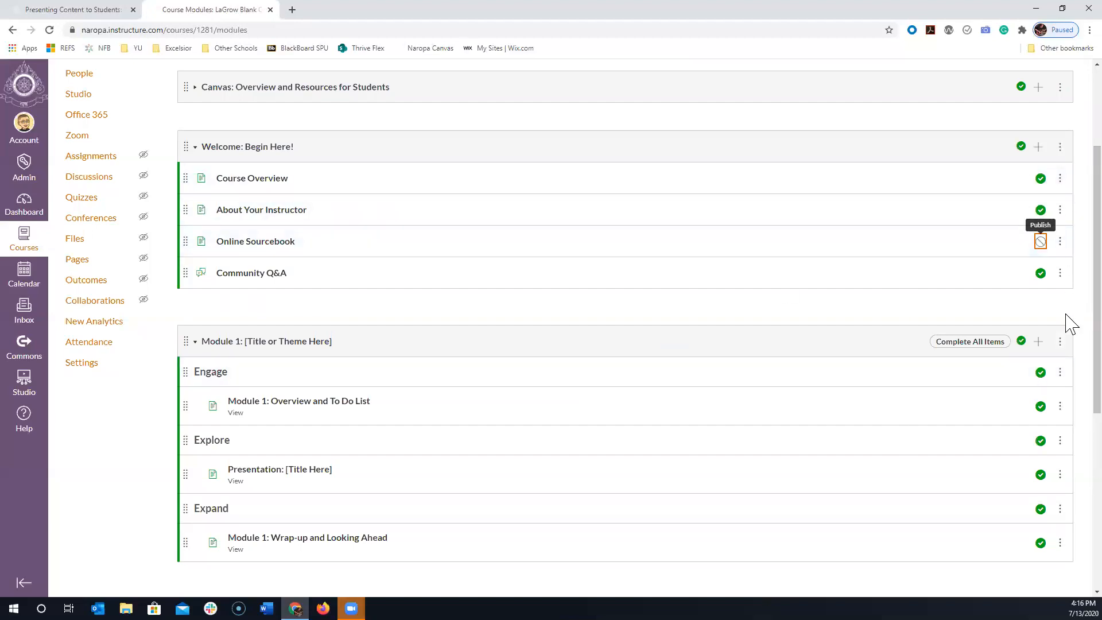
pyautogui.click(1040, 241)
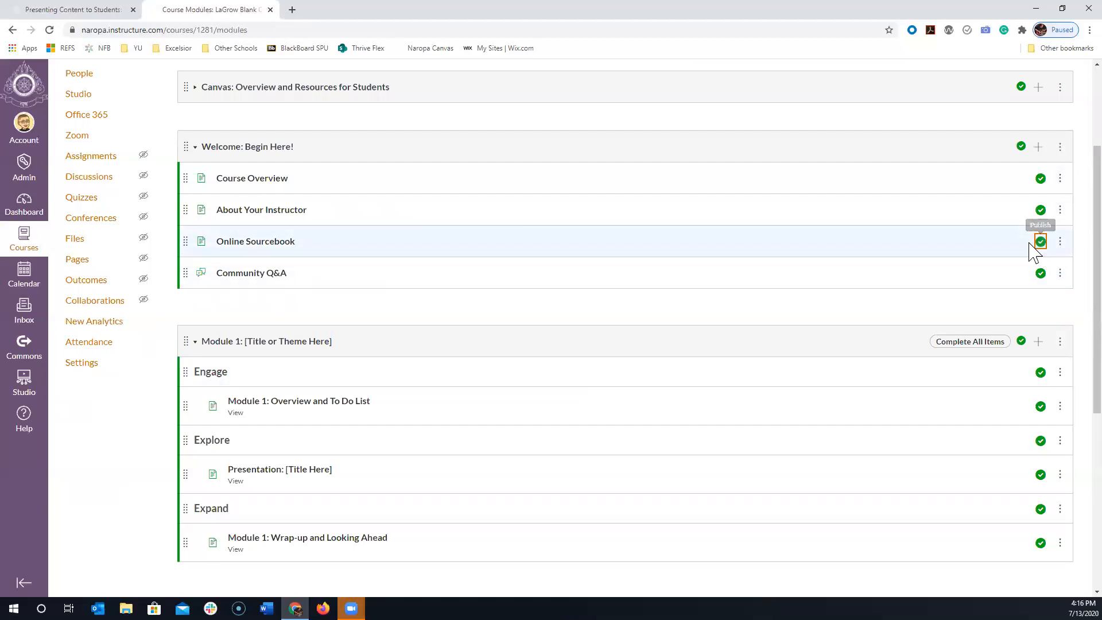
# - Open the Community Q&A discussion from the Welcome: Begin Here! module for editing and dismiss the auto-saved content offer
pyautogui.click(246, 277)
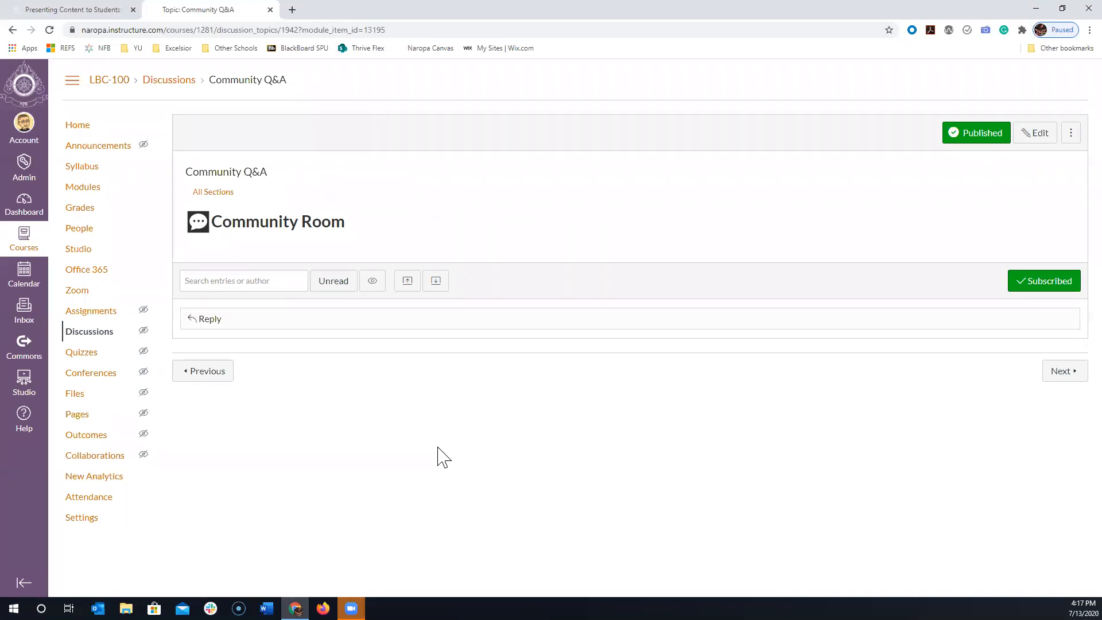
pyautogui.click(1039, 136)
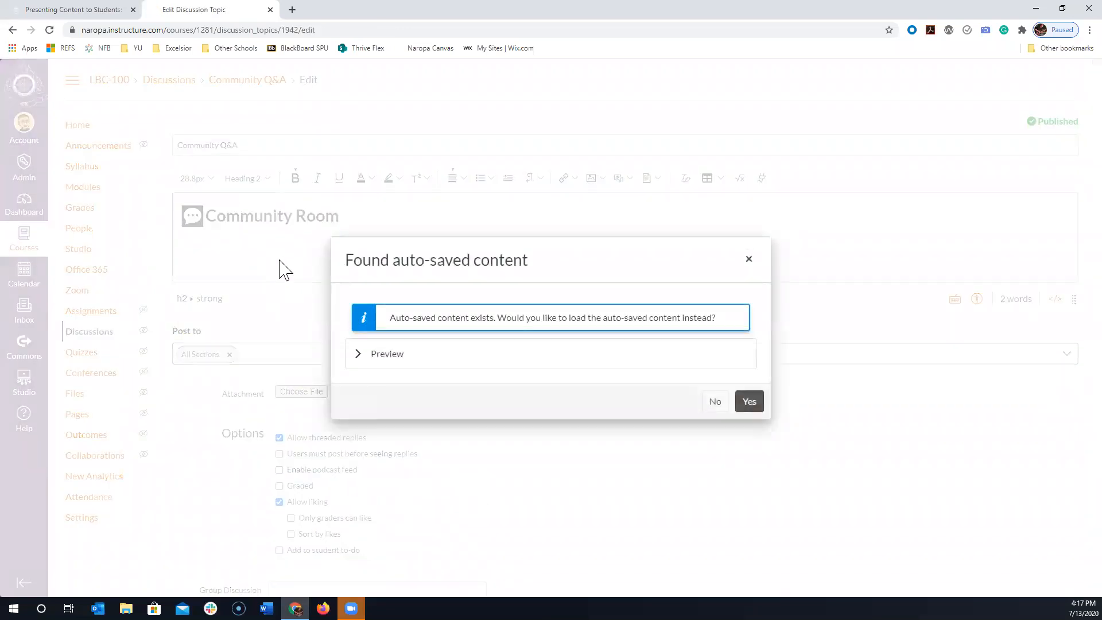
pyautogui.click(749, 261)
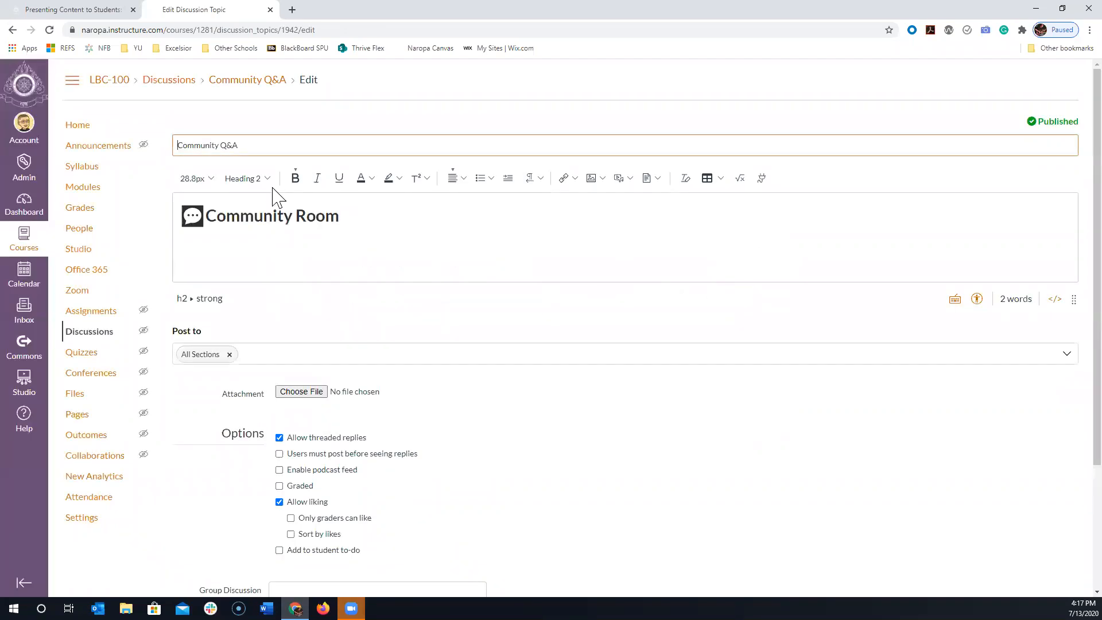
# - Add the lines "Tell me about..." and "Here you can ask questions...." below the Community Room heading
pyautogui.click(241, 260)
pyautogui.write('Tell')
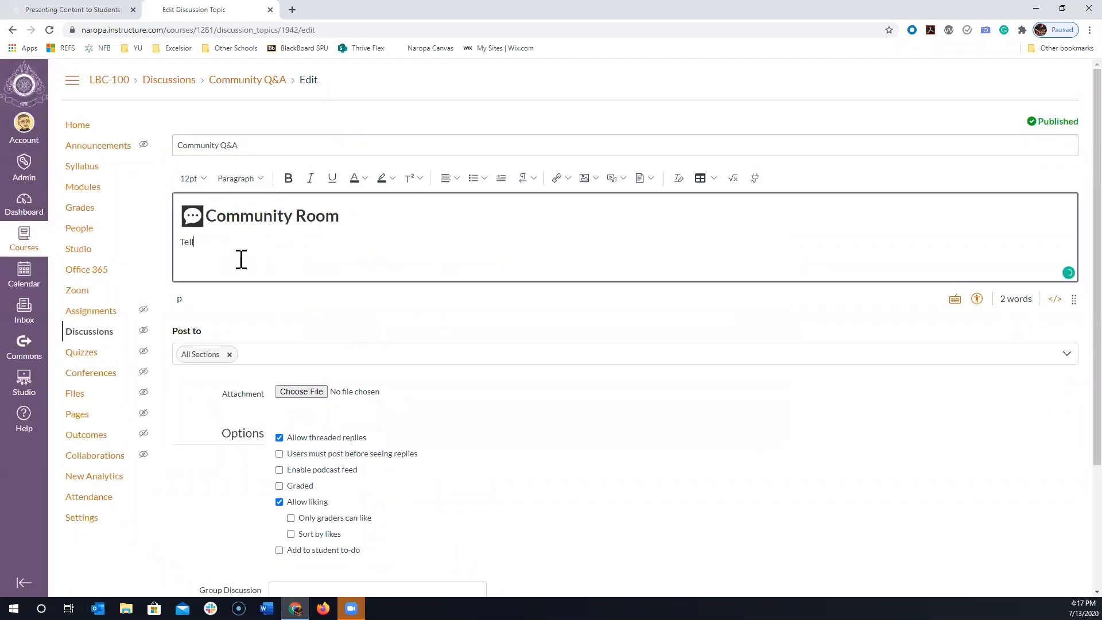
pyautogui.write(' me about...')
pyautogui.press('Return')
pyautogui.write('Here')
pyautogui.press('BackSpace')
pyautogui.press('BackSpace')
pyautogui.press('BackSpace')
pyautogui.press('BackSpace')
pyautogui.write('Here you can ask questions....')
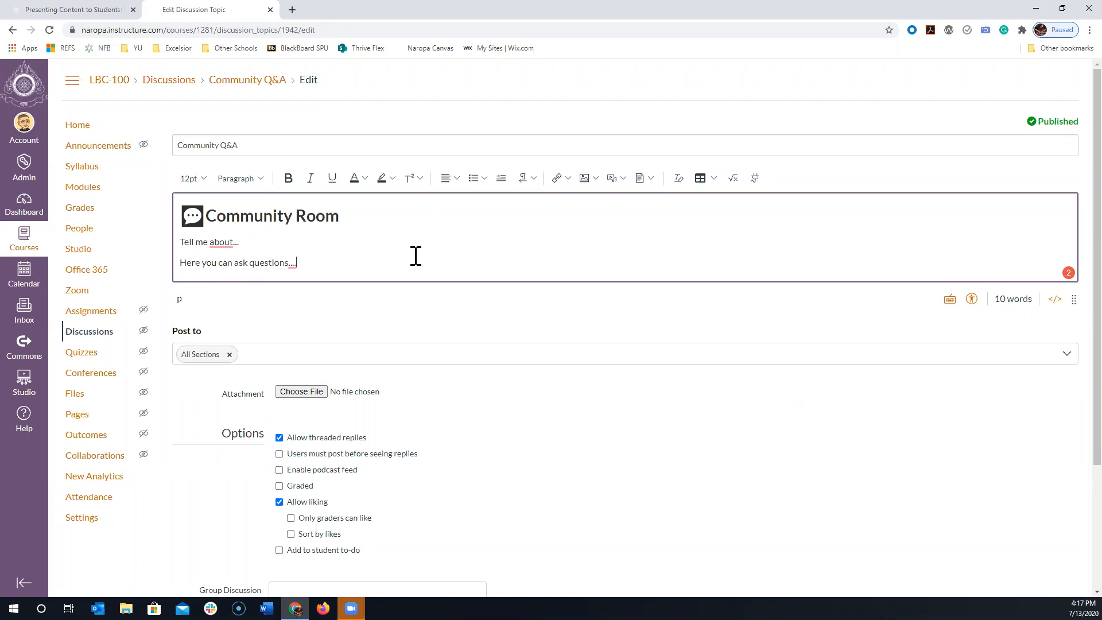
# - Turn threaded replies off and on again, enable Sort by likes and save the Community Q&A discussion
pyautogui.scroll(-3, 504, 273)
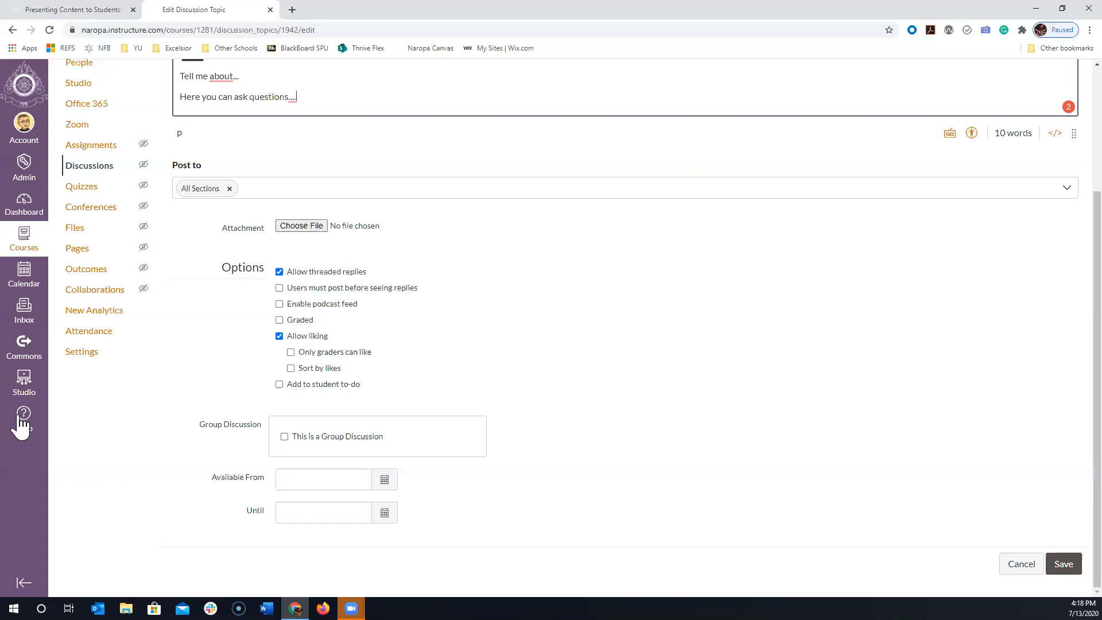
pyautogui.click(279, 271)
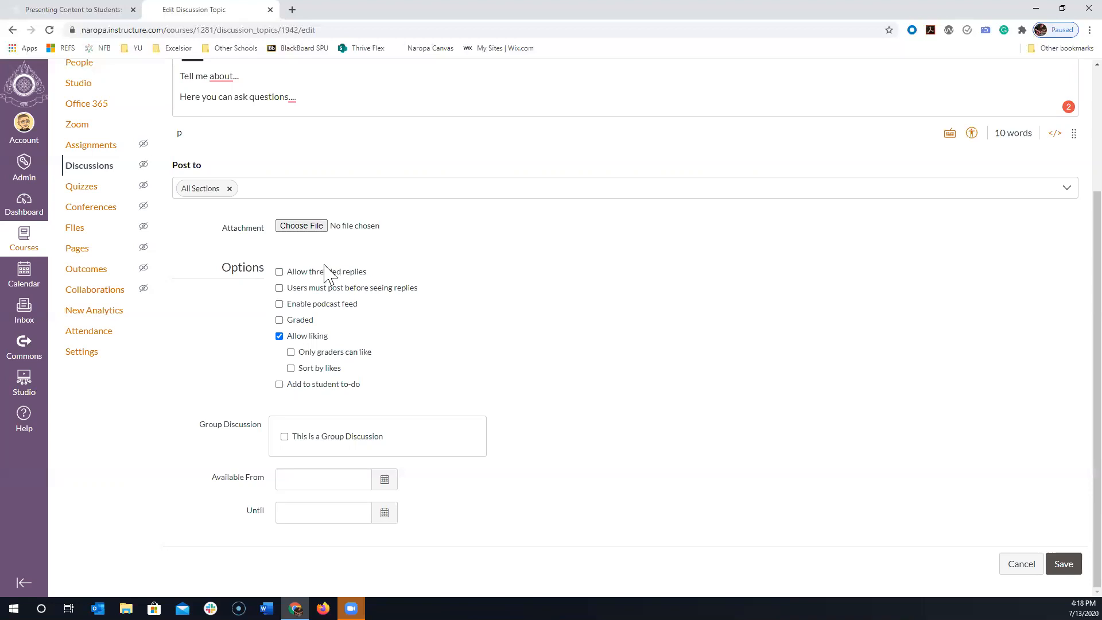
pyautogui.click(279, 272)
pyautogui.click(307, 368)
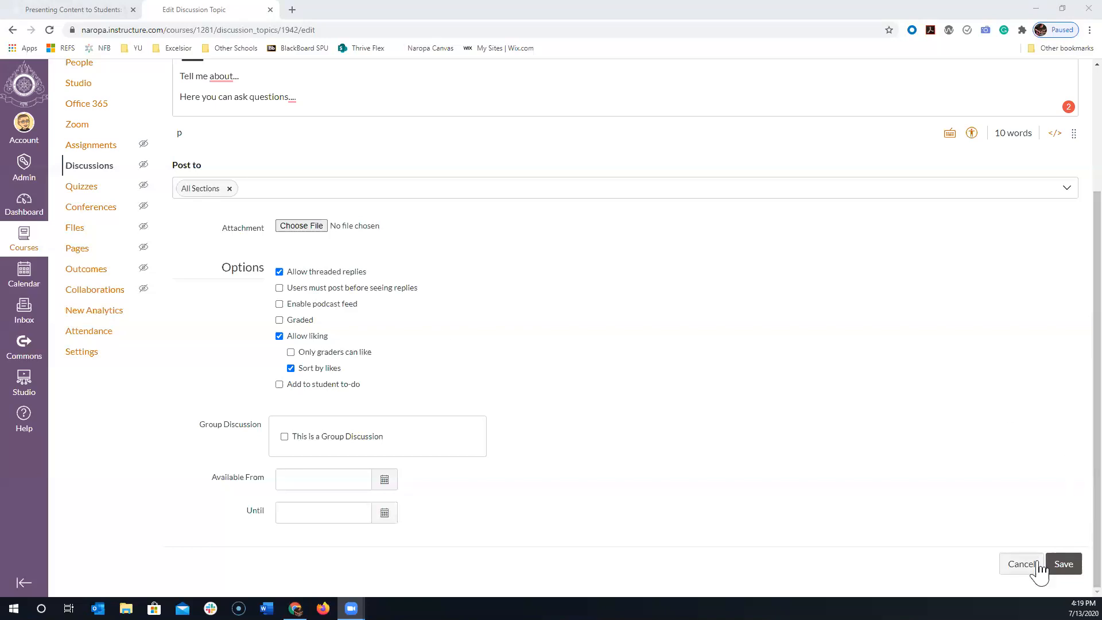
pyautogui.click(1063, 564)
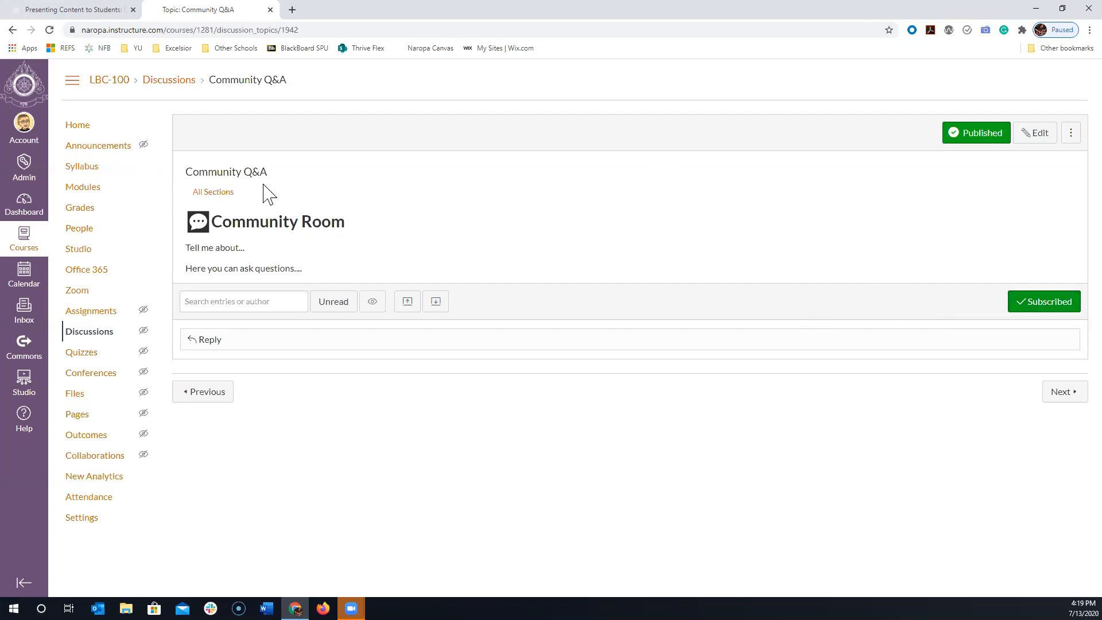
# - Return to the course modules, look over the module list and delete Module 2
pyautogui.click(85, 190)
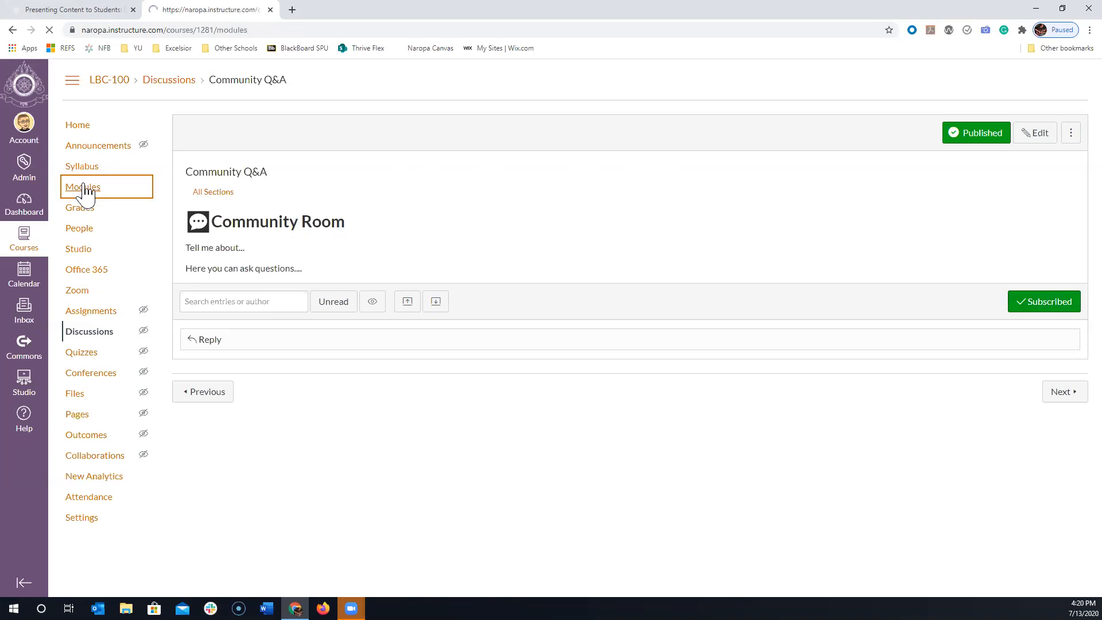
pyautogui.scroll(-7, 743, 398)
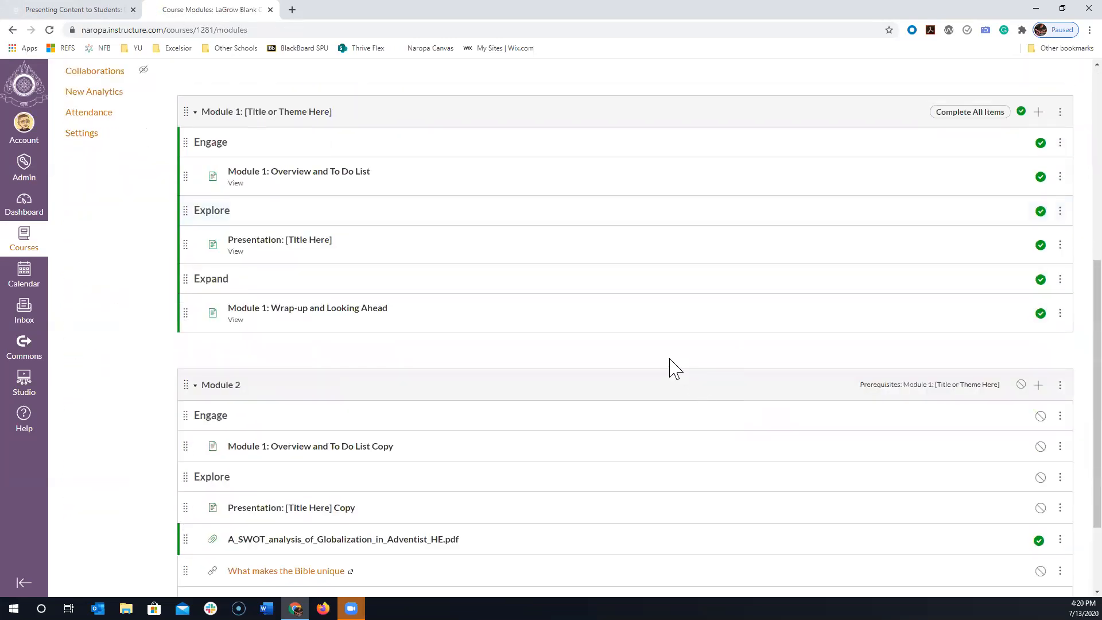
pyautogui.scroll(-2, 674, 369)
pyautogui.scroll(7, 674, 368)
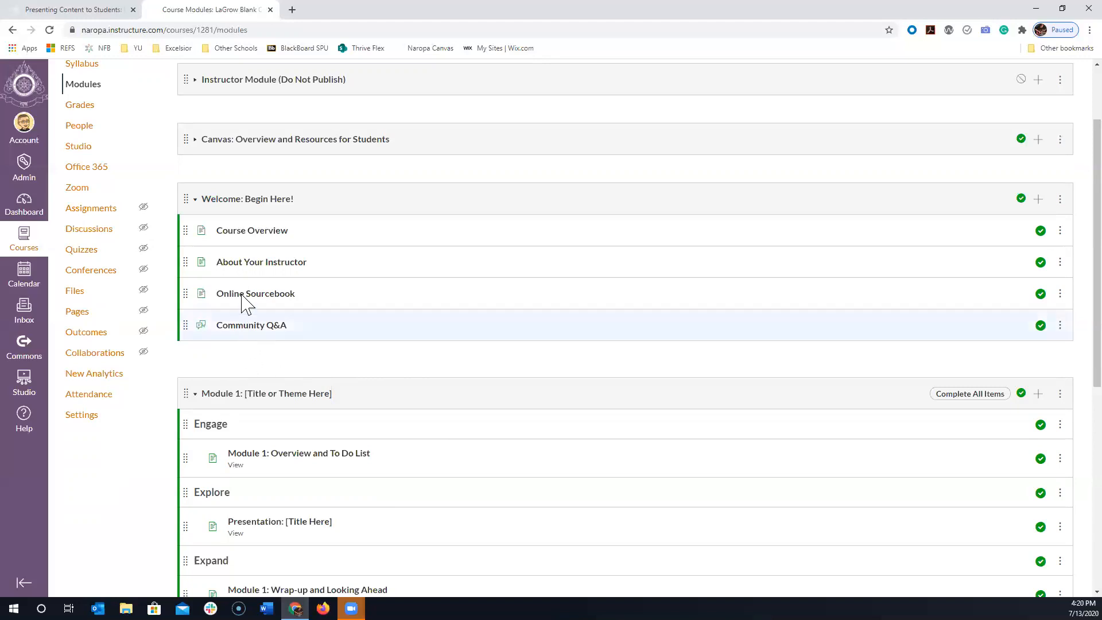
pyautogui.scroll(-1, 357, 310)
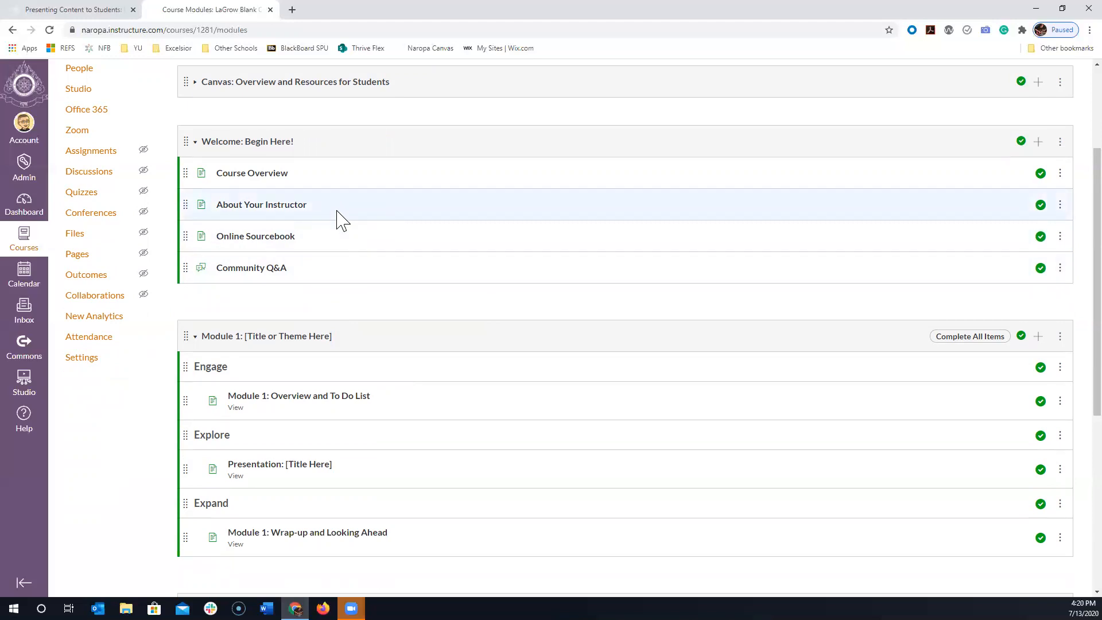
pyautogui.scroll(-3, 339, 221)
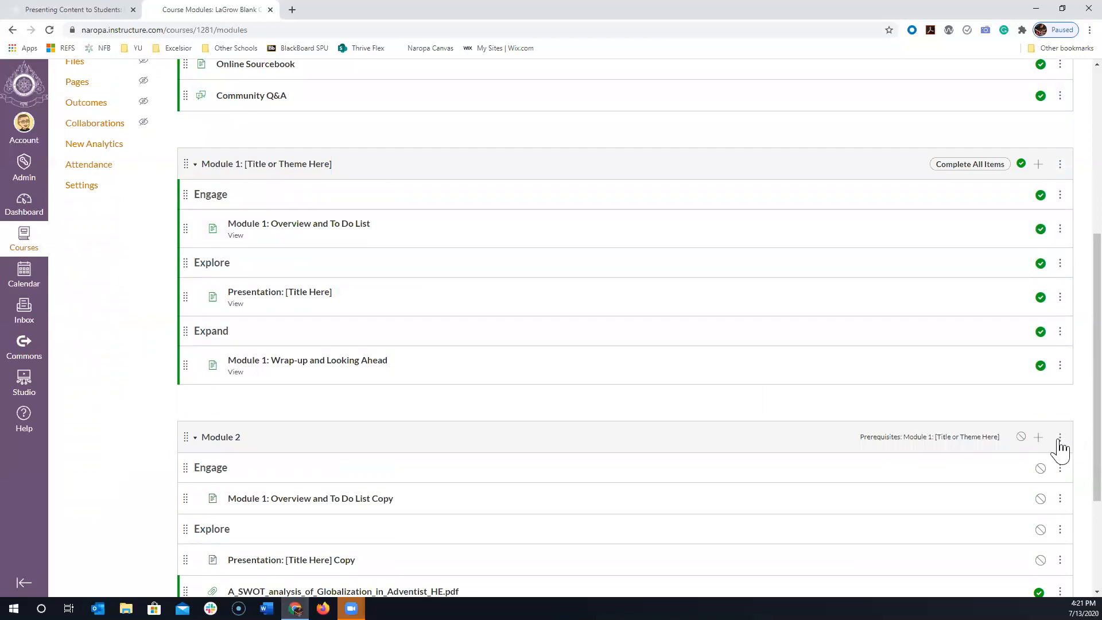
pyautogui.click(1059, 439)
pyautogui.click(1016, 527)
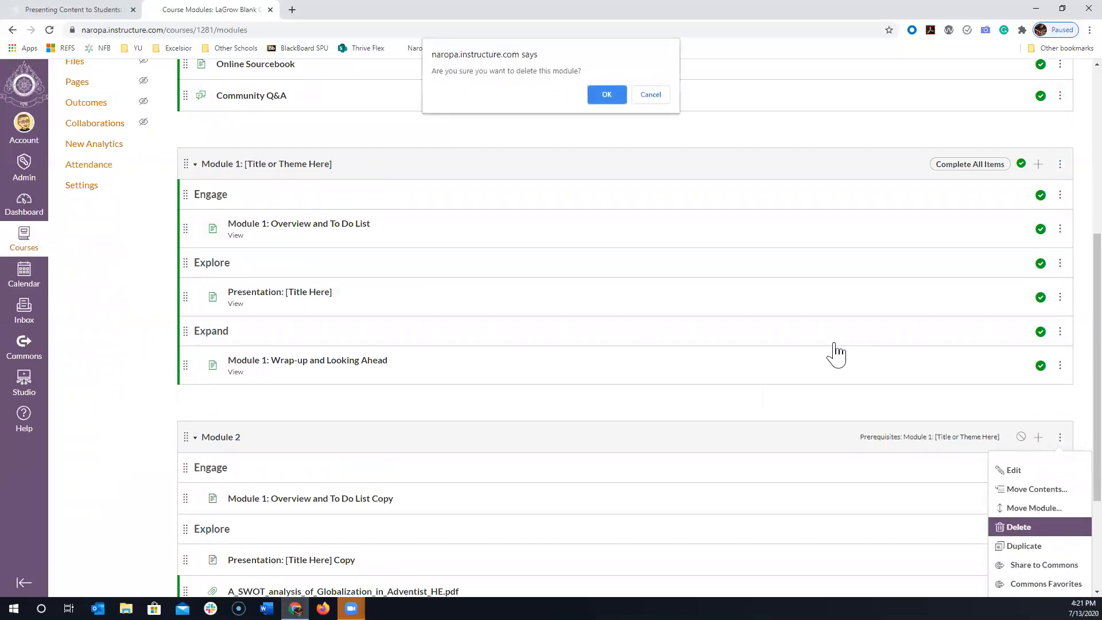
pyautogui.click(606, 94)
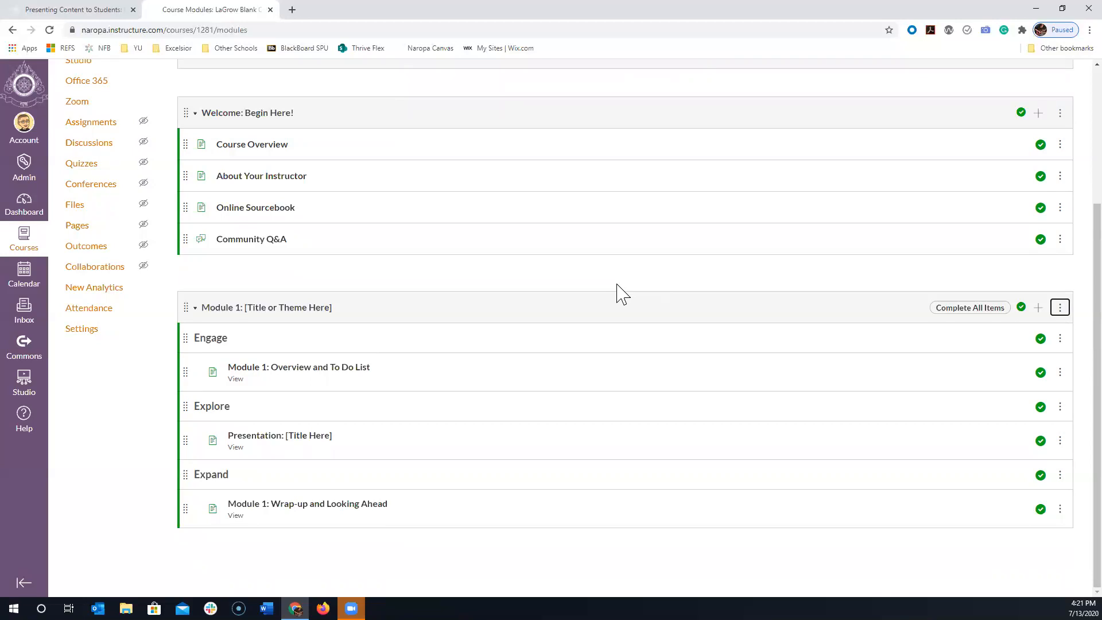
# - View the Course Overview page's section headings in a separate browser tab and close that tab
pyautogui.rightClick(281, 150)
pyautogui.click(284, 152)
pyautogui.click(319, 10)
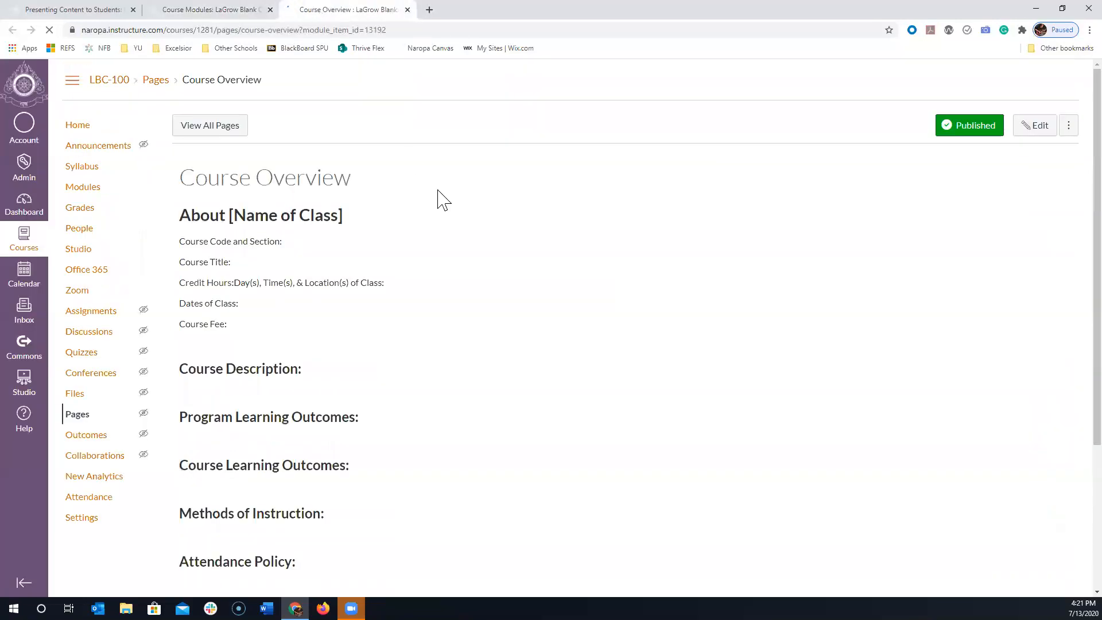
pyautogui.scroll(-2, 462, 236)
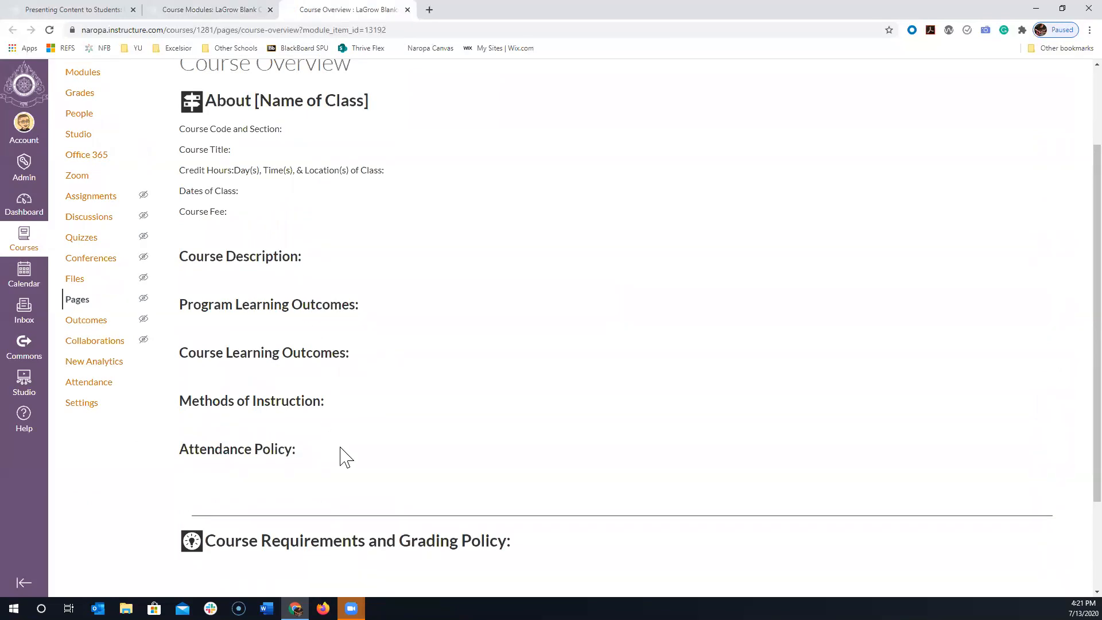
pyautogui.scroll(2, 387, 459)
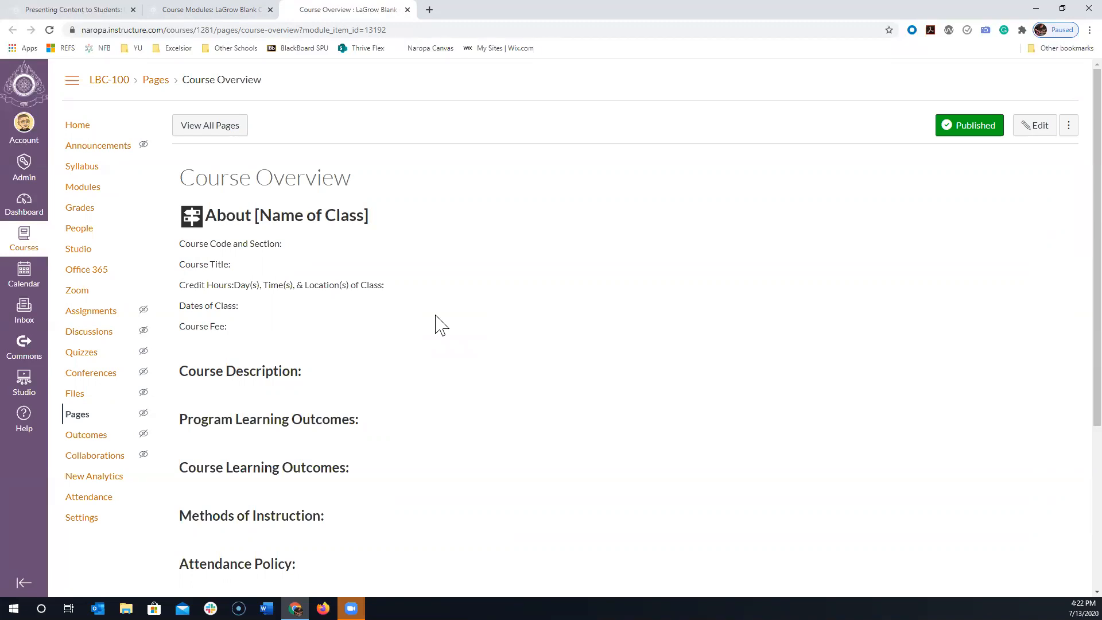
pyautogui.click(406, 10)
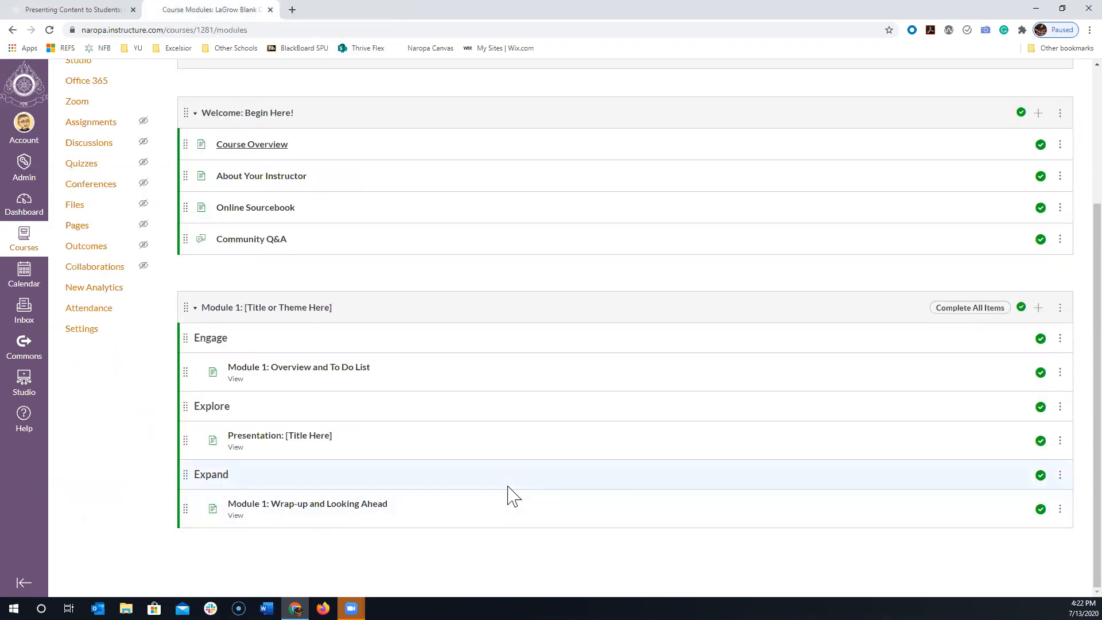
# - Open the settings of Module 1: [Title or Theme Here] and change the module name to "Week 1: Topic"
pyautogui.scroll(3, 516, 490)
pyautogui.scroll(-3, 534, 474)
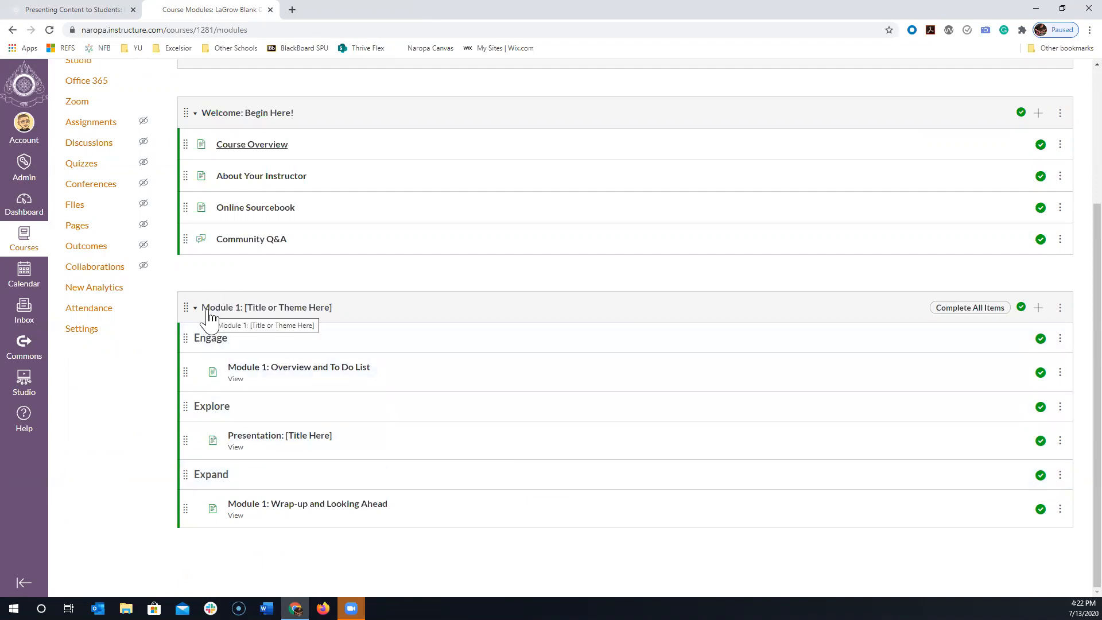
pyautogui.click(1057, 315)
pyautogui.click(1036, 343)
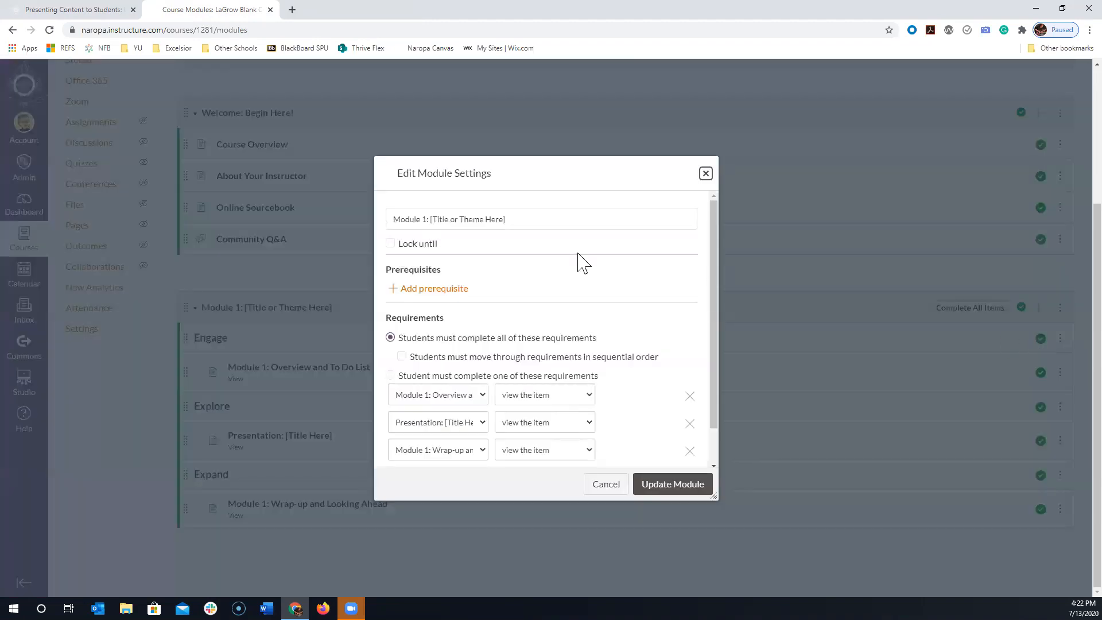
pyautogui.moveTo(541, 220); pyautogui.dragTo(347, 211)
pyautogui.write('We')
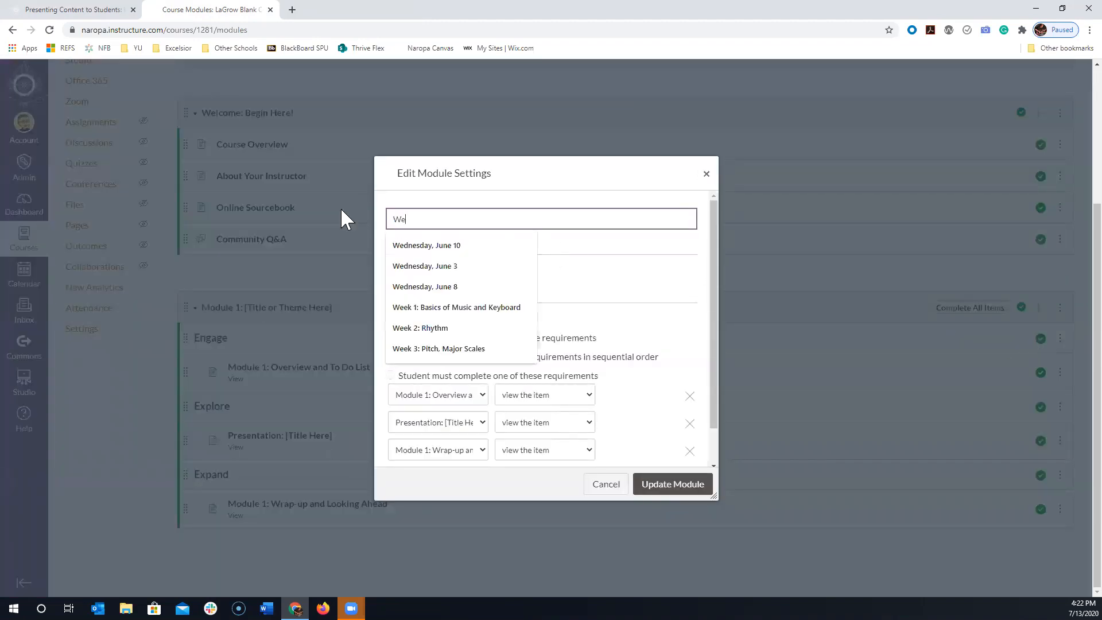
pyautogui.write('ek 1:')
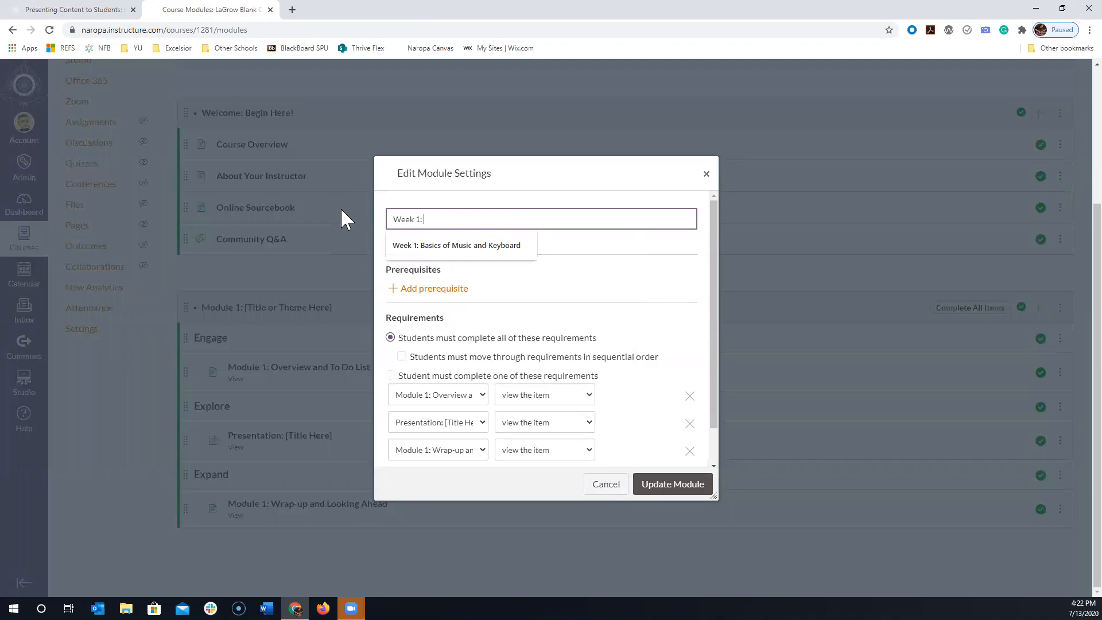
pyautogui.write(' Topic')
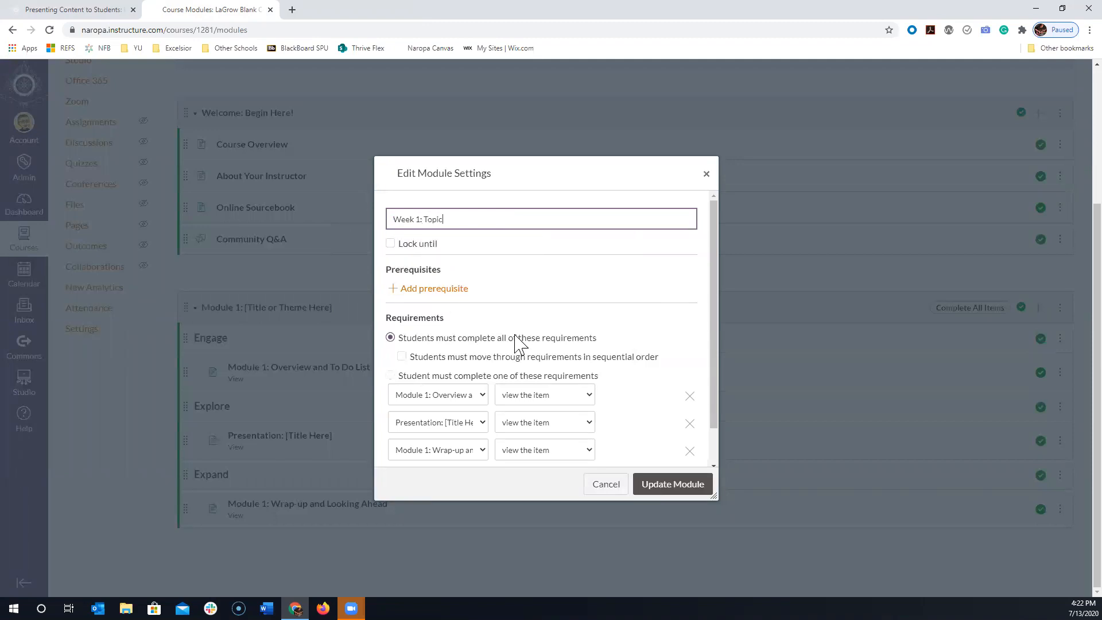
# - Remove all three view-the-item requirements from the module and update its settings
pyautogui.scroll(-2, 536, 353)
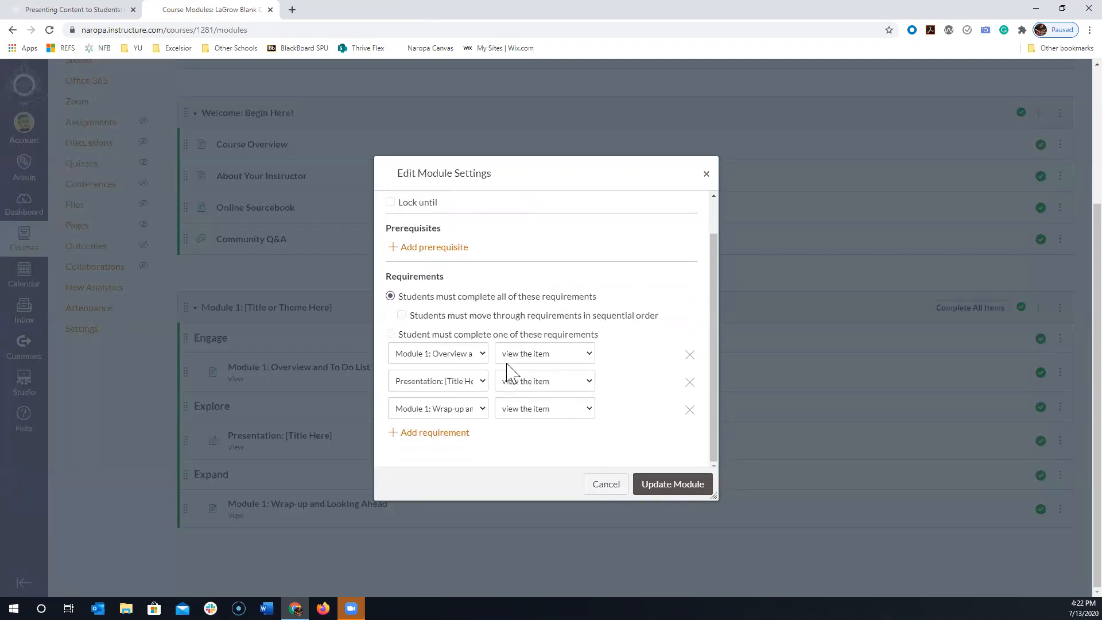
pyautogui.click(692, 356)
pyautogui.click(689, 383)
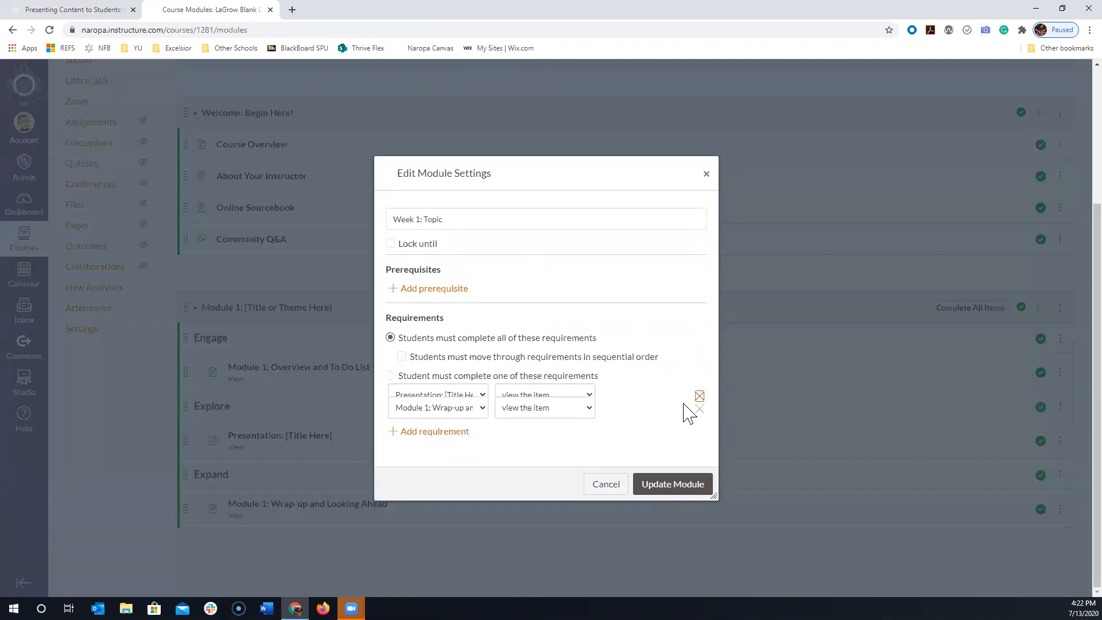
pyautogui.click(698, 397)
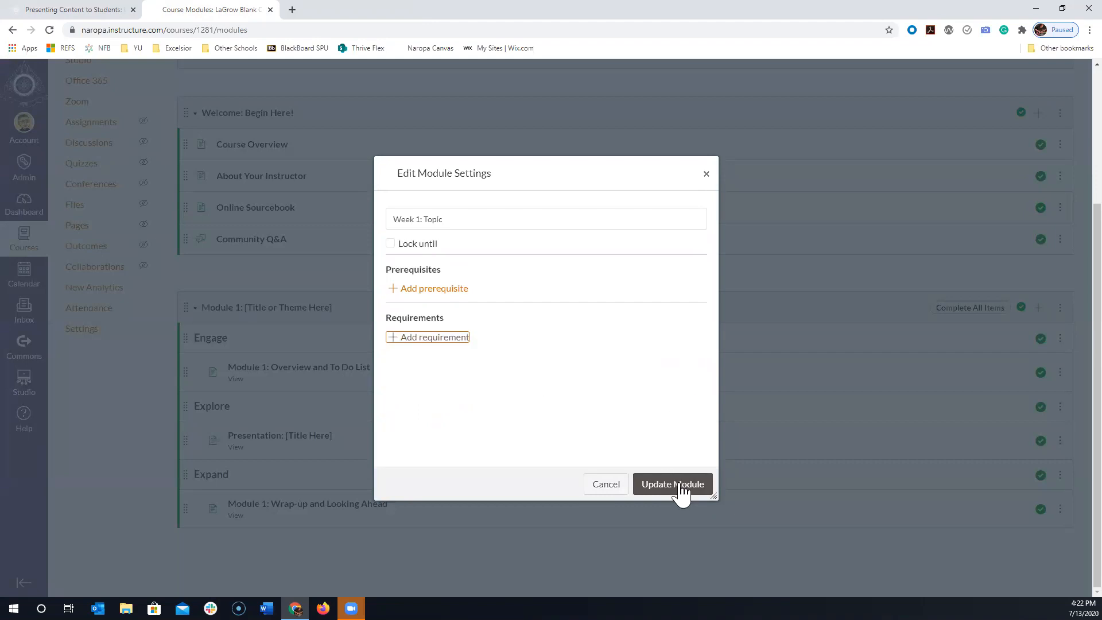
pyautogui.click(679, 487)
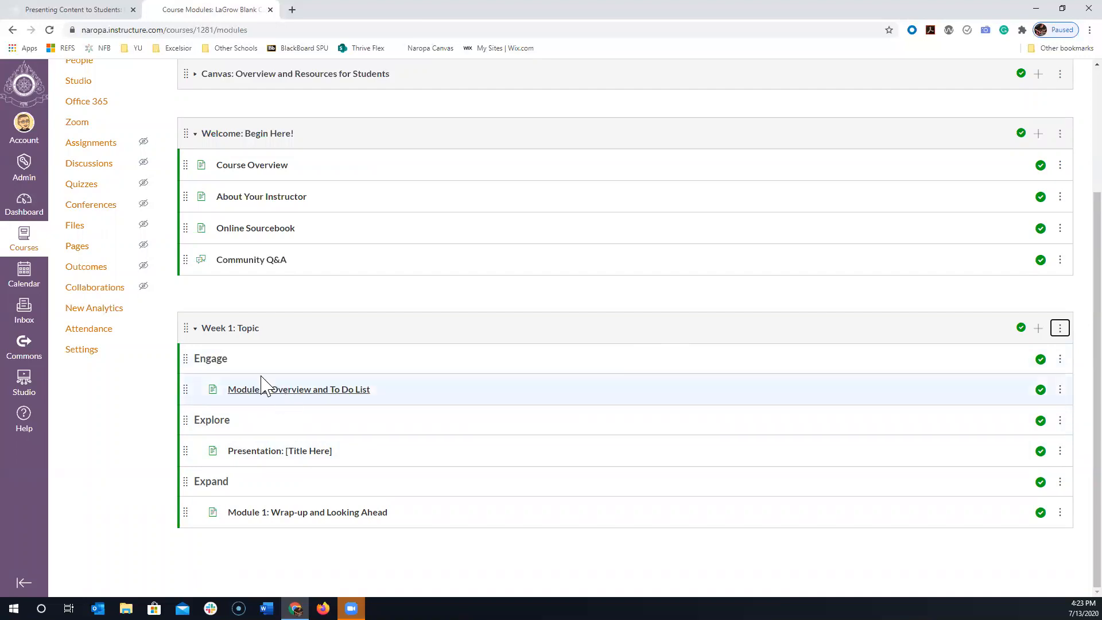
# - Open the Module 1: Overview and To Do List page for editing and enlarge the editor to show the whole content
pyautogui.tripleClick(219, 353)
pyautogui.click(279, 360)
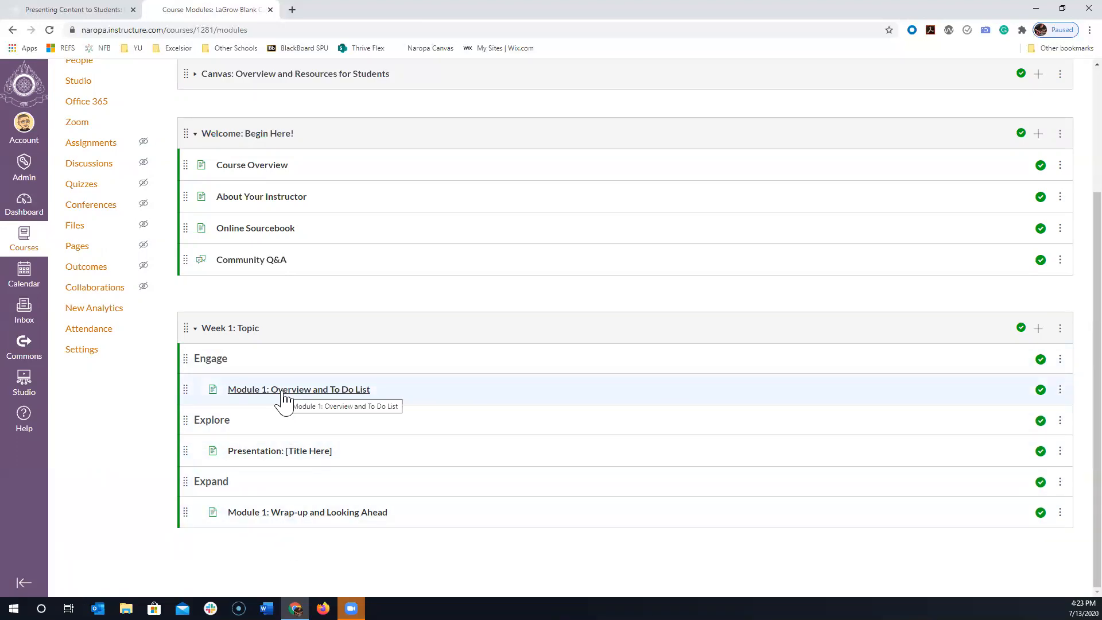
pyautogui.click(318, 392)
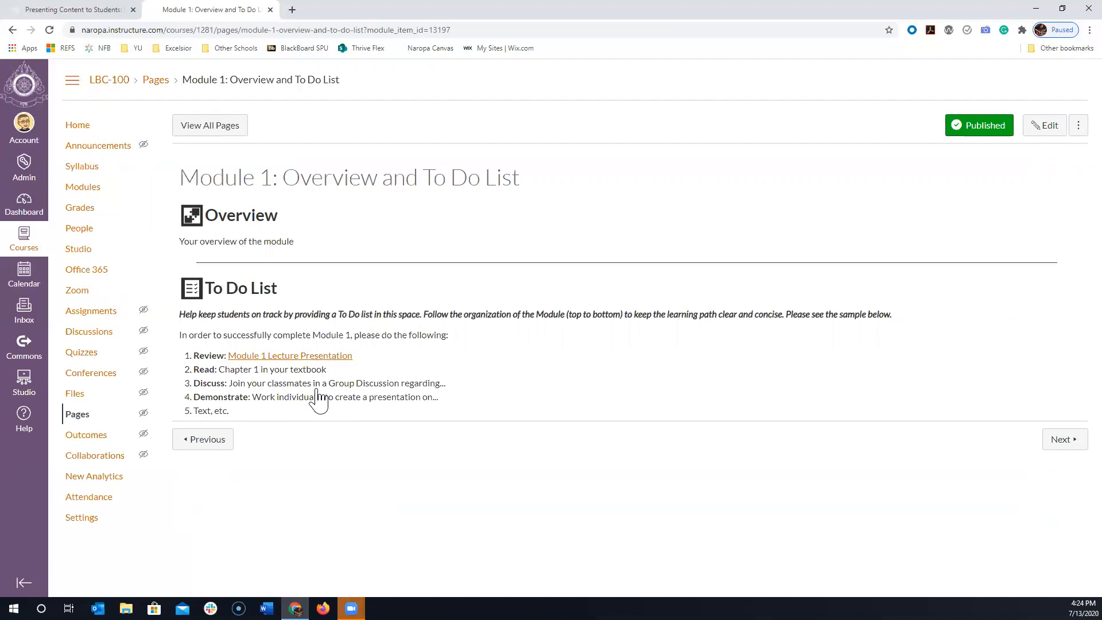
pyautogui.click(1045, 126)
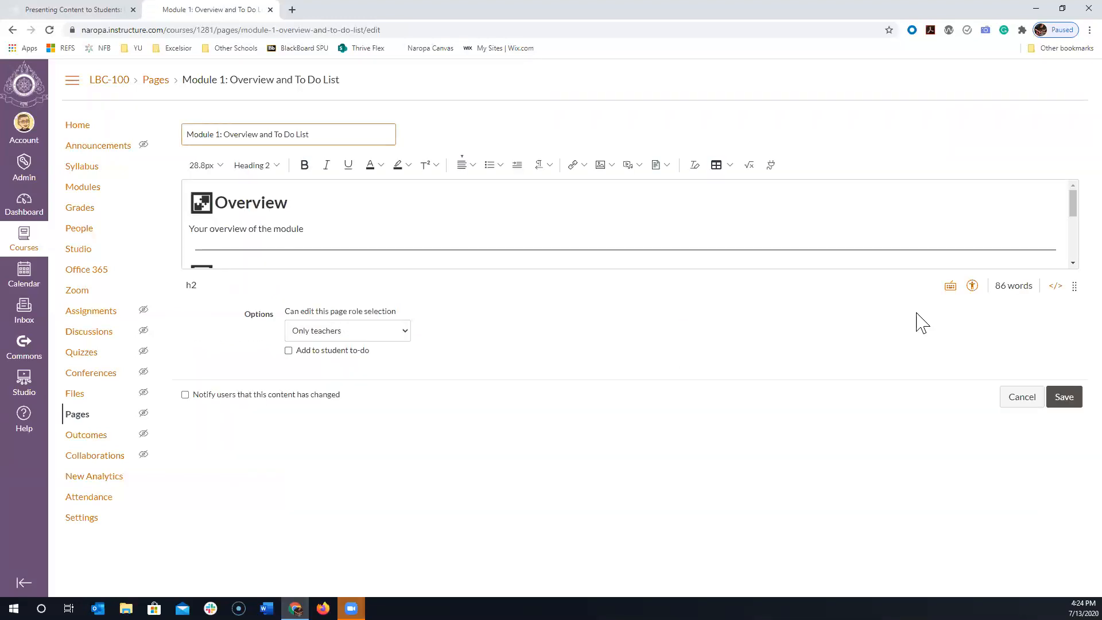
pyautogui.moveTo(1074, 285); pyautogui.dragTo(1063, 540)
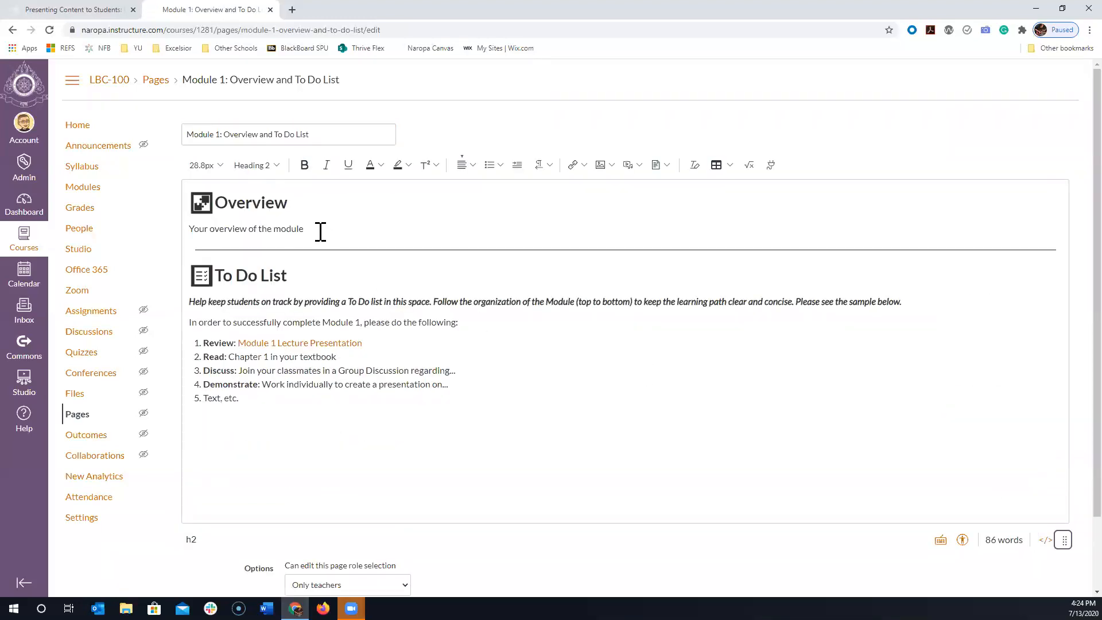
pyautogui.moveTo(320, 232); pyautogui.dragTo(172, 226)
pyautogui.click(356, 346)
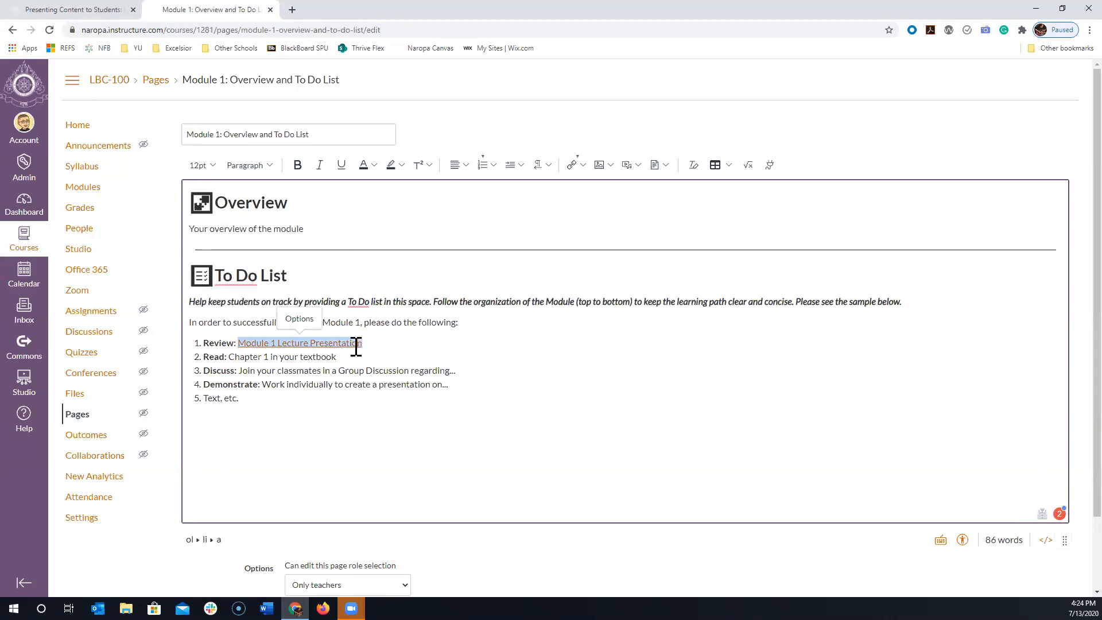
pyautogui.moveTo(380, 343); pyautogui.dragTo(238, 336)
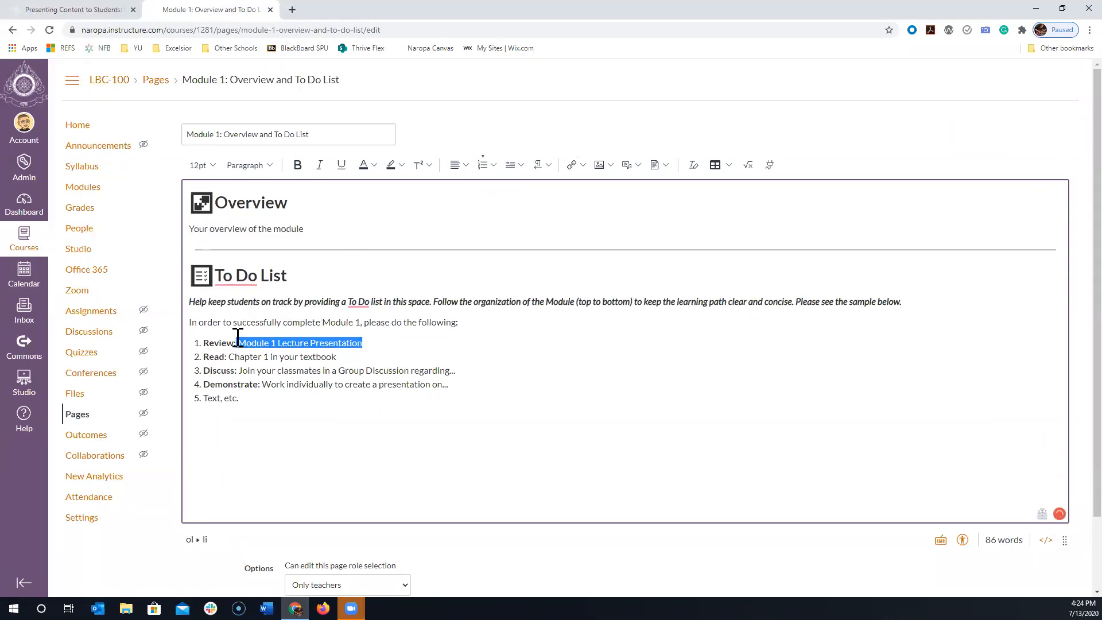
pyautogui.click(573, 166)
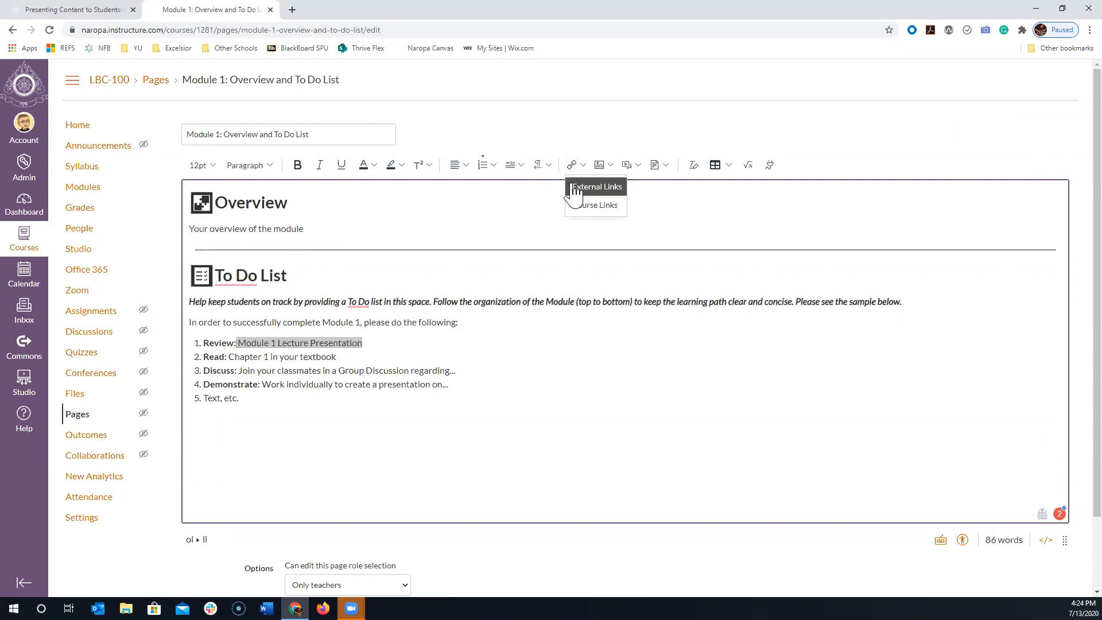
pyautogui.click(699, 208)
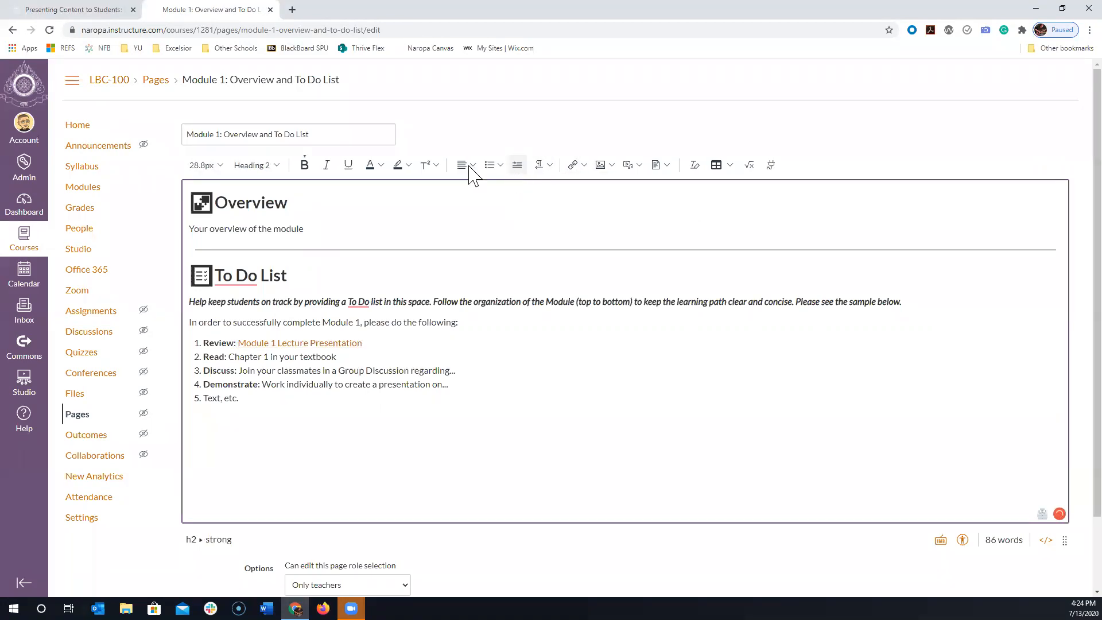
pyautogui.click(584, 166)
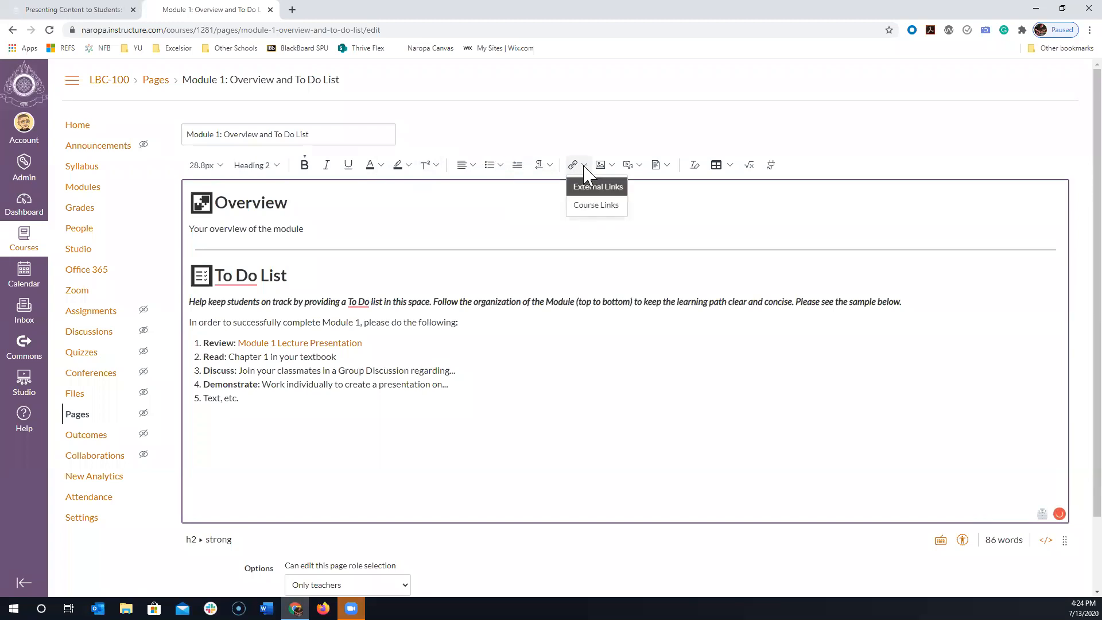
pyautogui.click(362, 343)
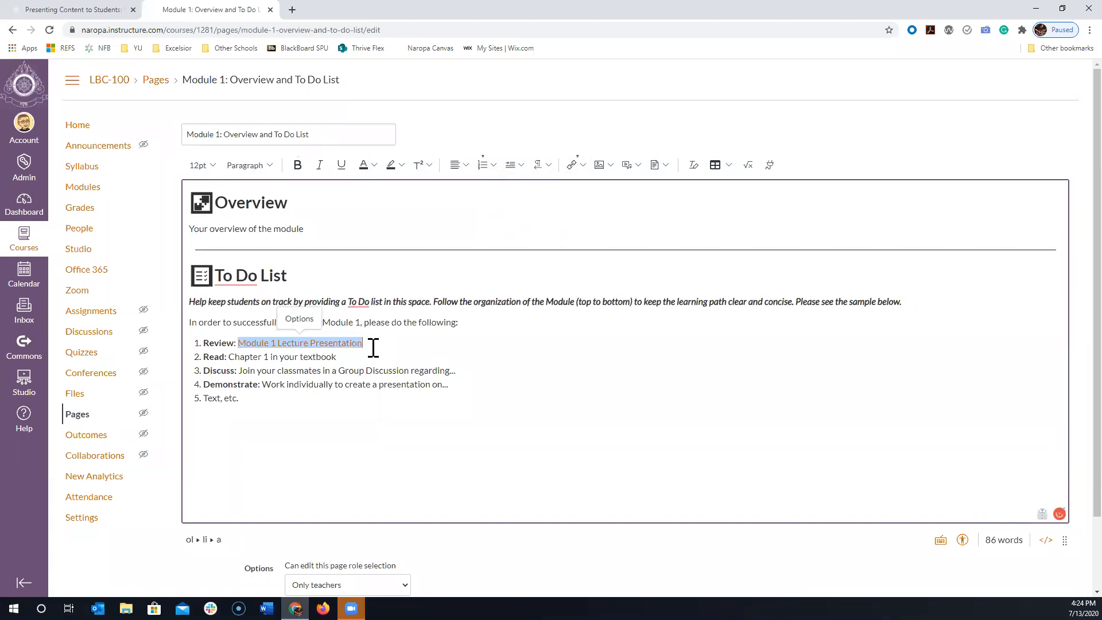
pyautogui.click(344, 358)
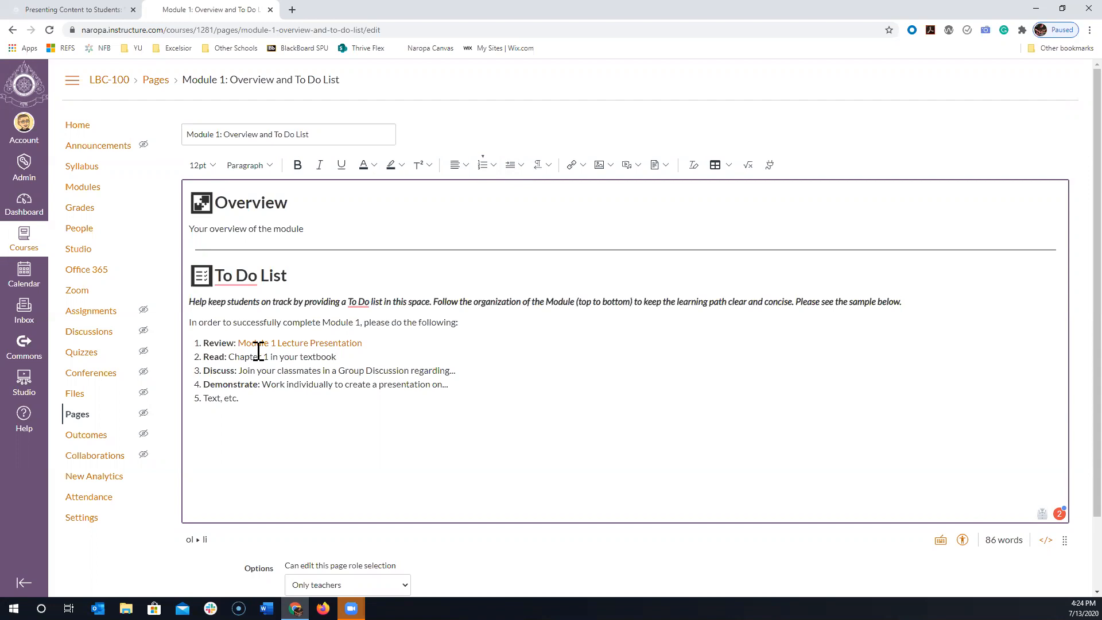
# - View the link options of the Module 1 Lecture Presentation link in the To Do List and close them
pyautogui.moveTo(379, 343); pyautogui.dragTo(242, 344)
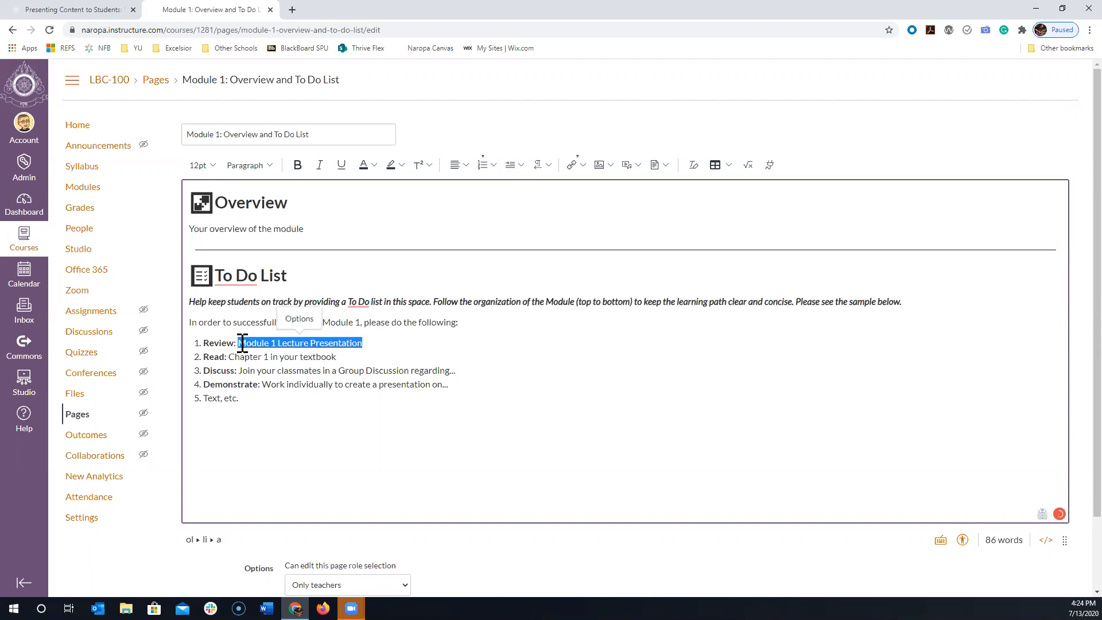
pyautogui.click(296, 319)
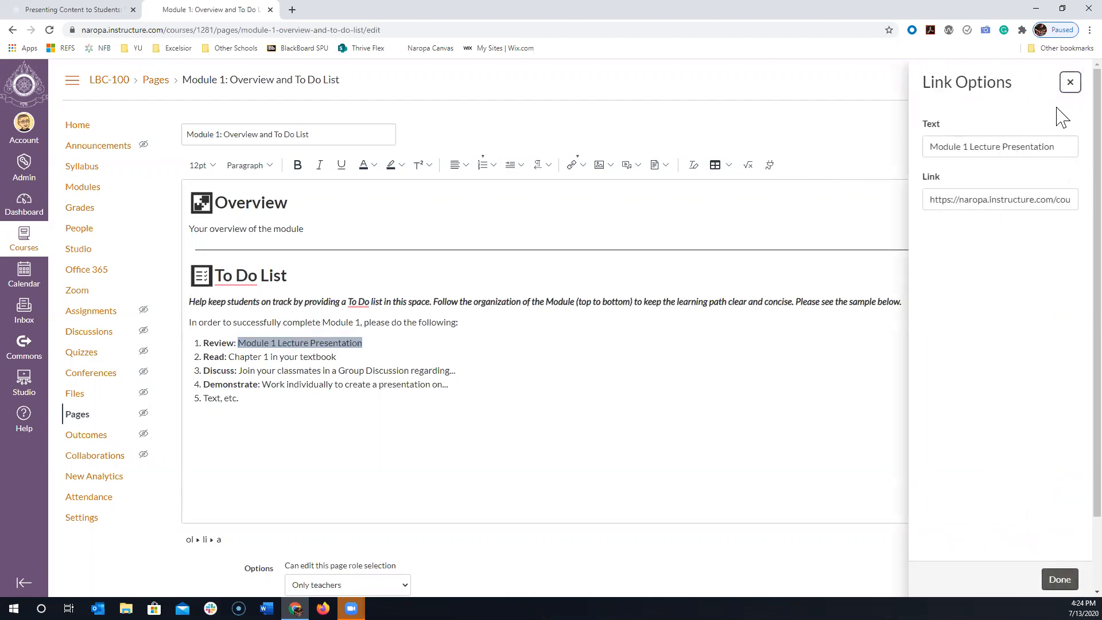
pyautogui.click(1069, 83)
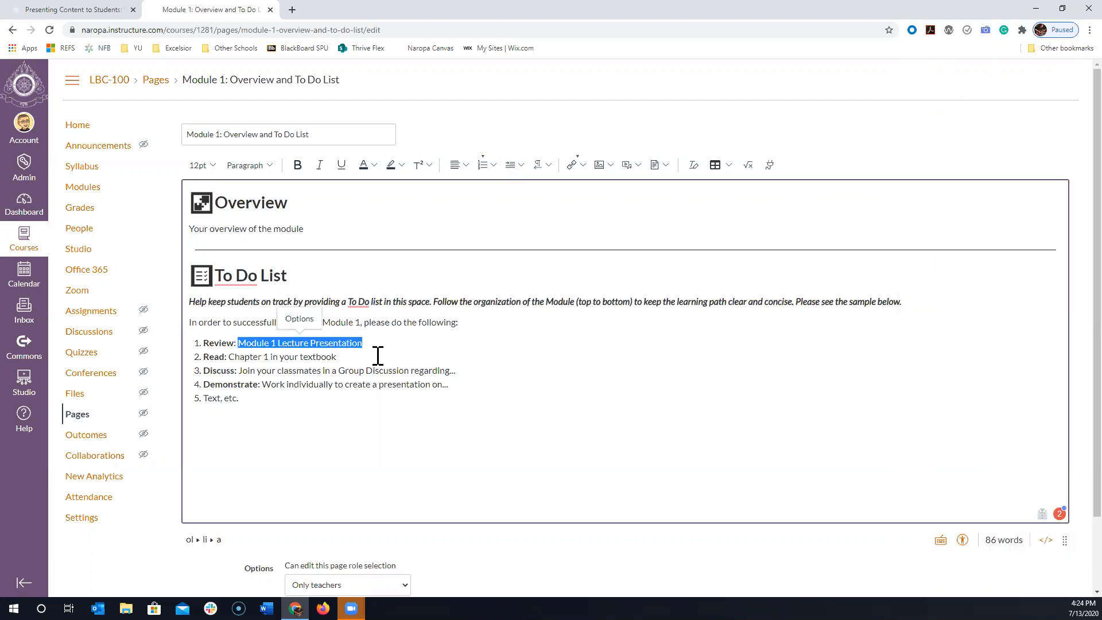
# - Replace the linked text after "Review:" in the To Do List with the plain text "Module 1 Lecture Presentation"
pyautogui.press('BackSpace')
pyautogui.write('Module')
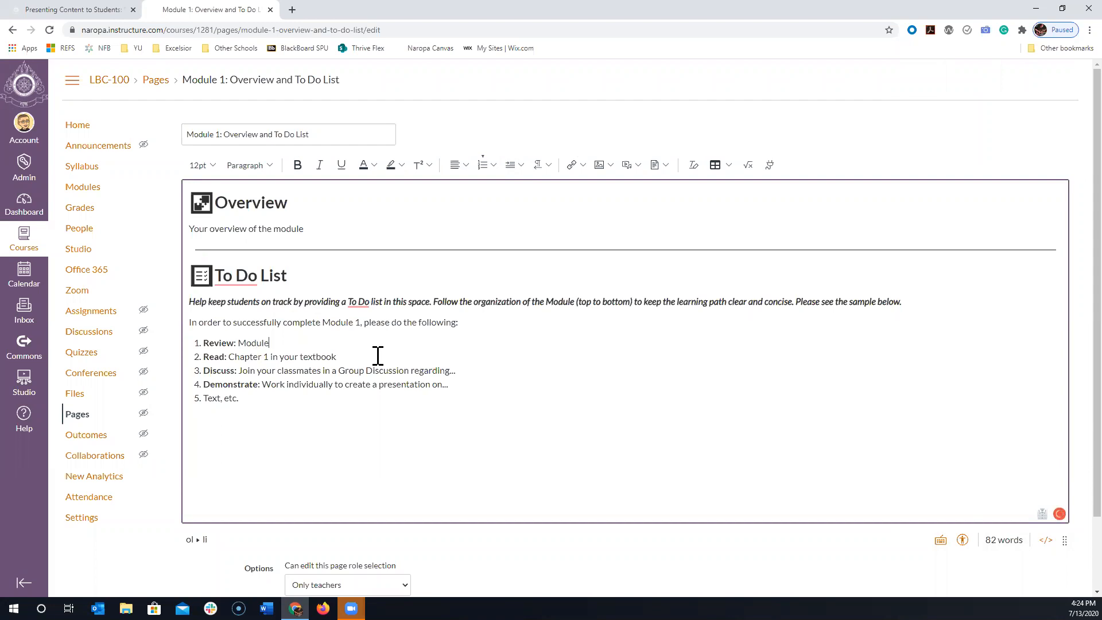
pyautogui.write(' 1 Lecture Presentation')
# - Link the text "Module 1 Lecture Presentation" in the To Do List to the course page "Presentation: [Title Here]"
pyautogui.tripleClick(331, 355)
pyautogui.moveTo(363, 342); pyautogui.dragTo(242, 344)
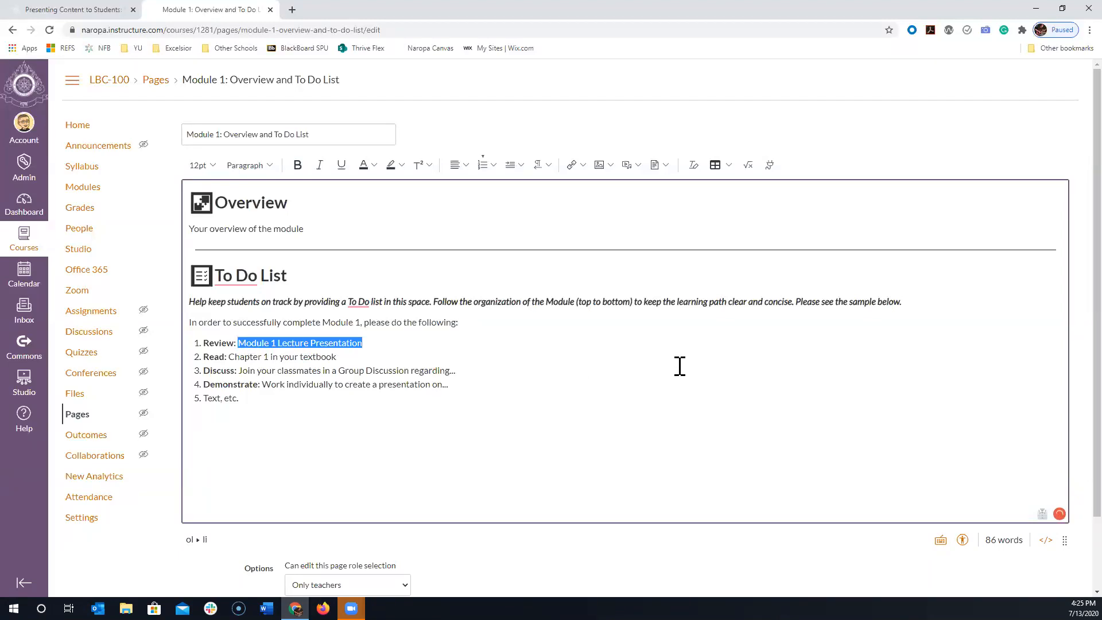
pyautogui.click(584, 166)
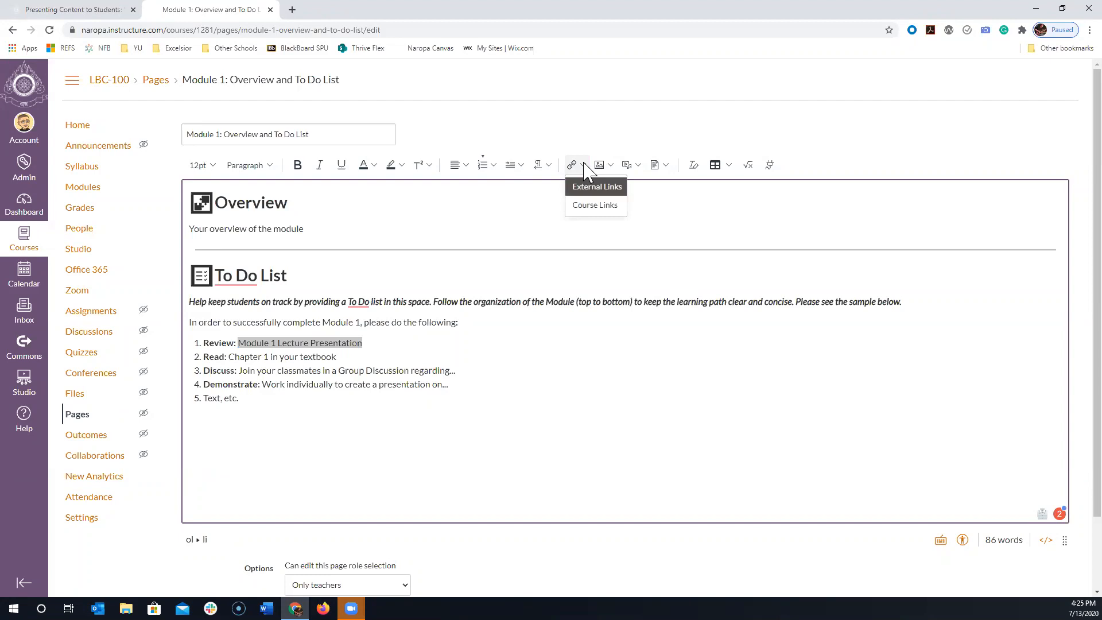
pyautogui.click(585, 205)
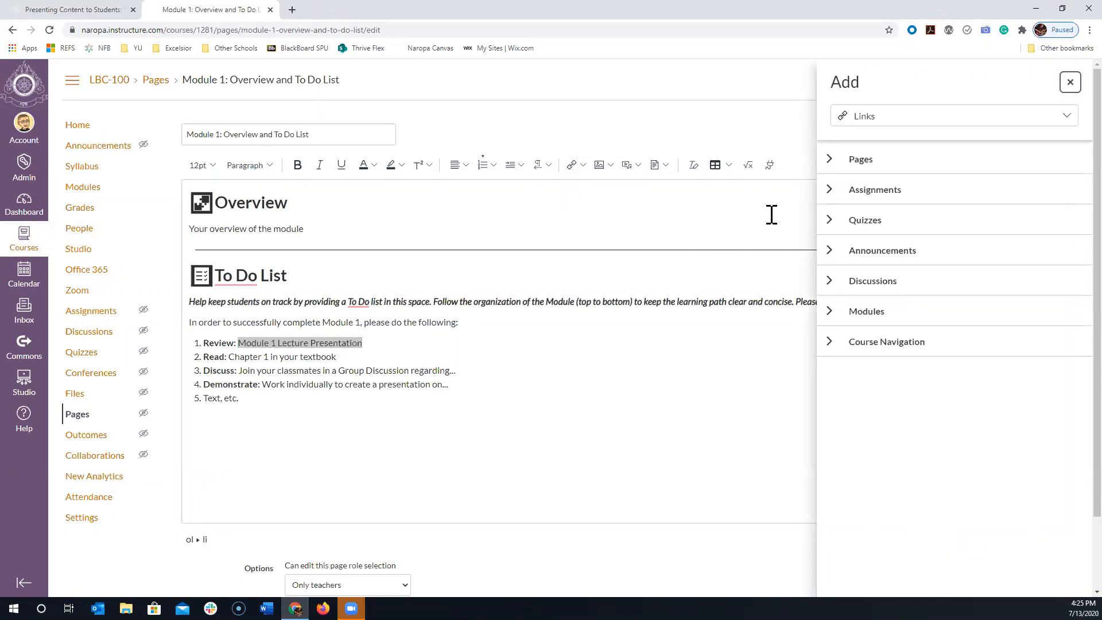
pyautogui.click(832, 161)
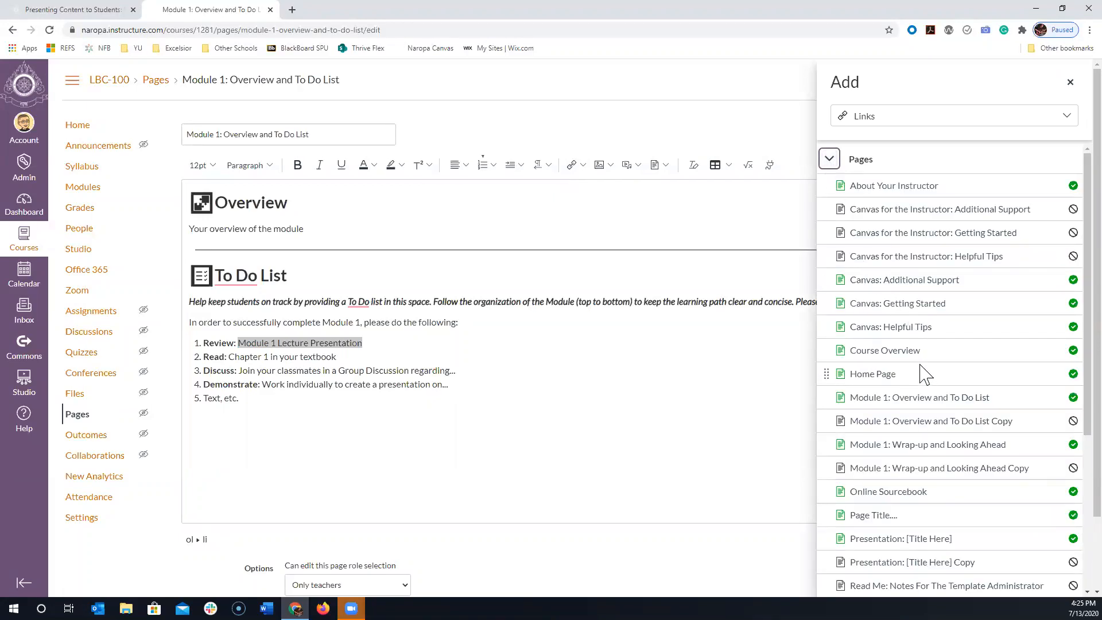
pyautogui.scroll(-1, 922, 373)
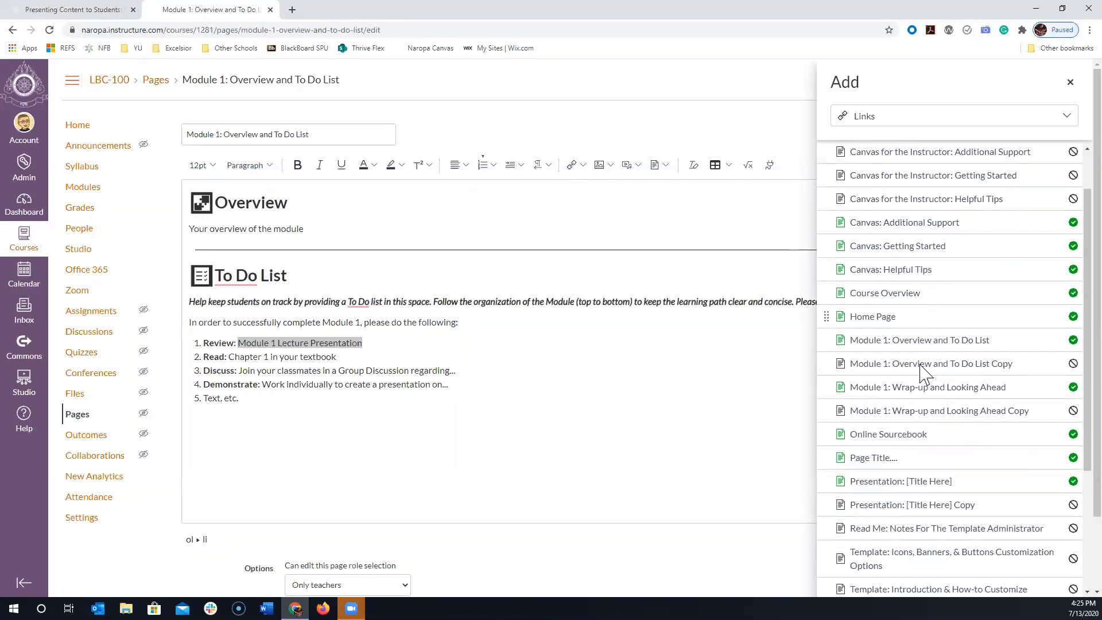
pyautogui.click(881, 481)
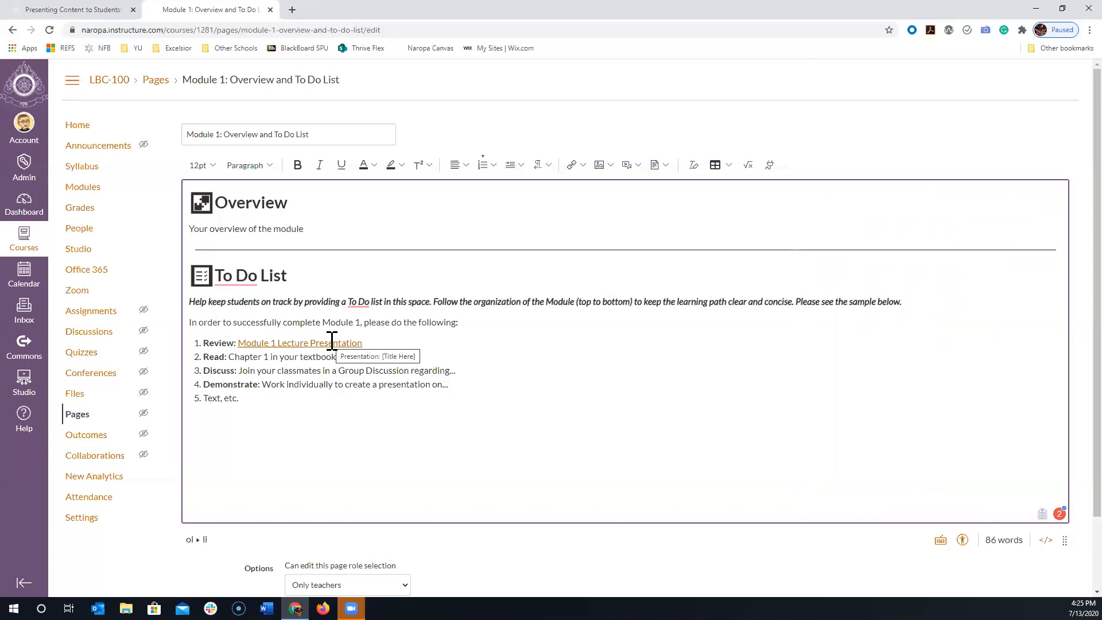
pyautogui.moveTo(372, 343); pyautogui.dragTo(232, 340)
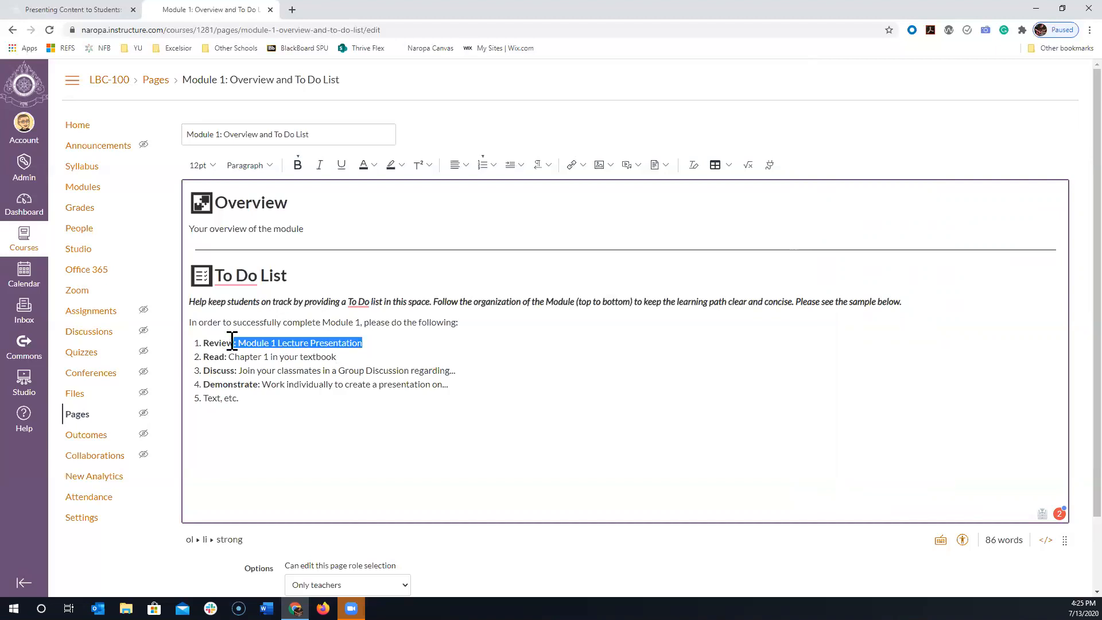
pyautogui.click(609, 386)
# - Run the accessibility check on the Module 1: Overview and To Do List page and save the page
pyautogui.scroll(-2, 605, 373)
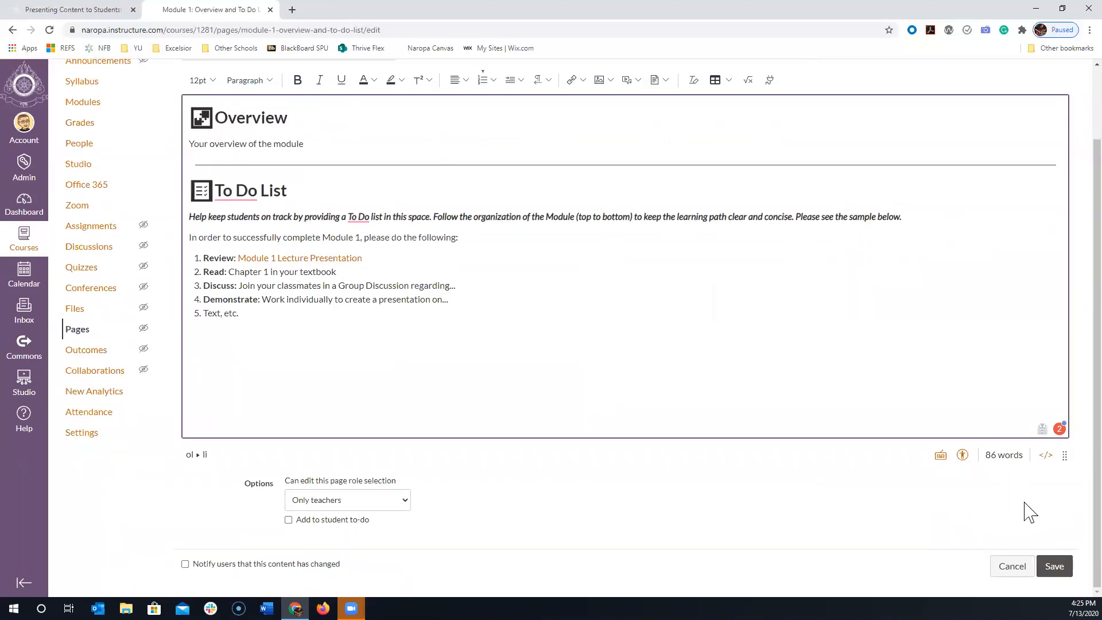
pyautogui.click(962, 454)
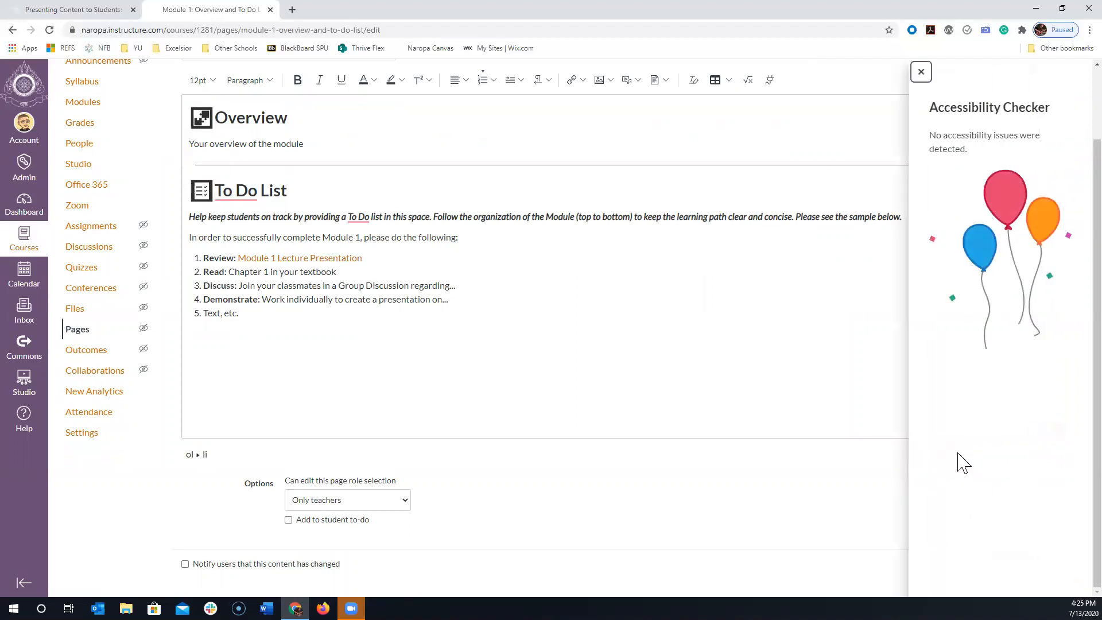
pyautogui.click(920, 72)
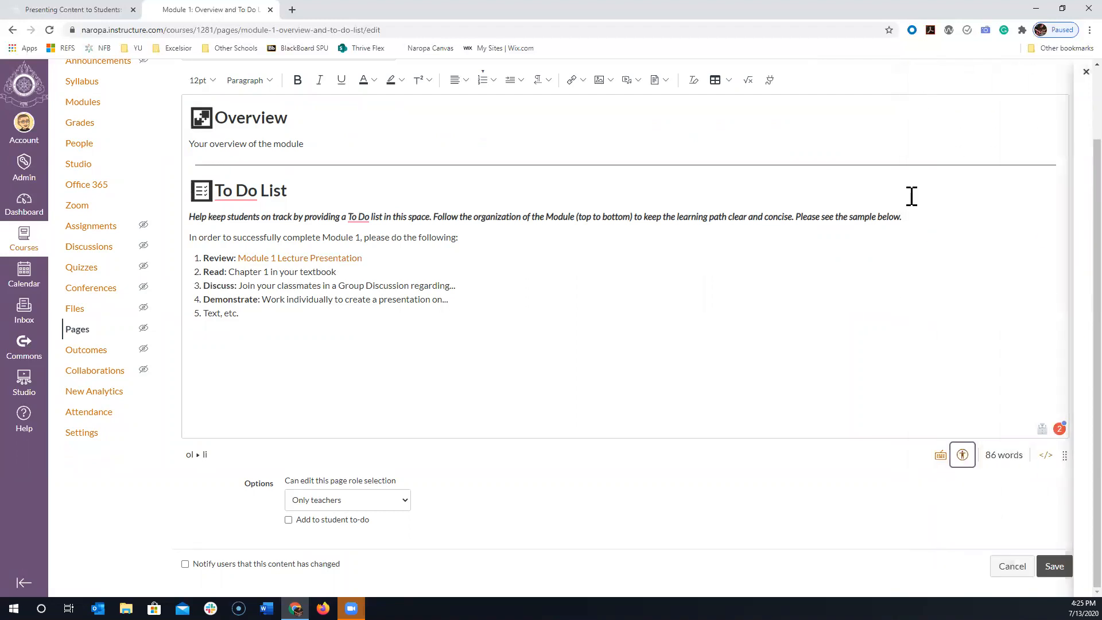
pyautogui.click(1062, 566)
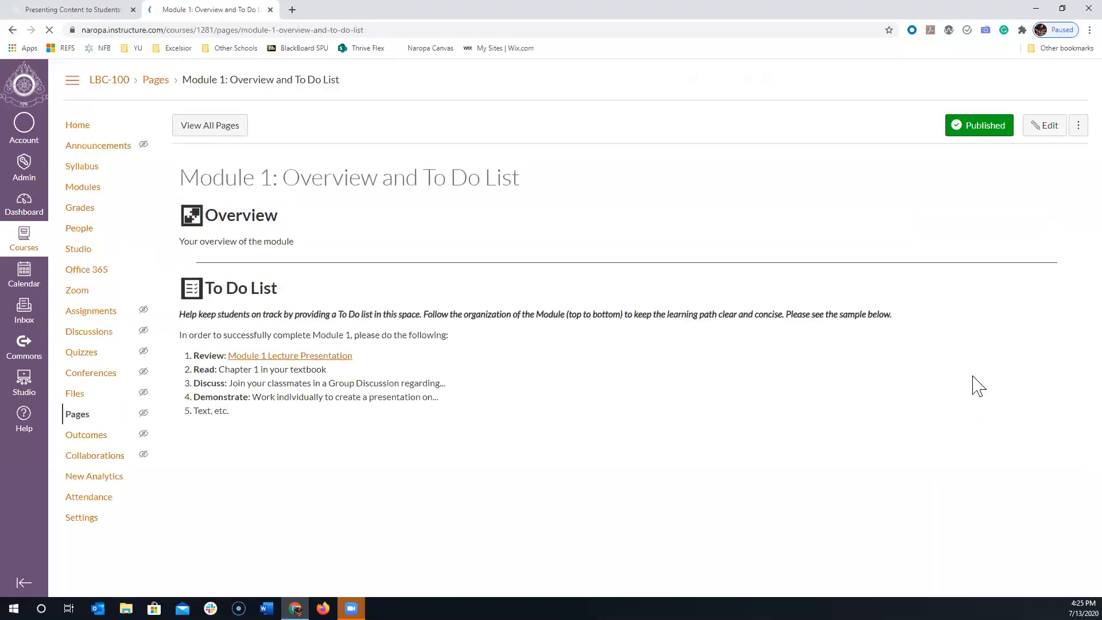
# - Return to the course's module list and find the Presentation: [Title Here] page under Week 1: Topic
pyautogui.click(77, 188)
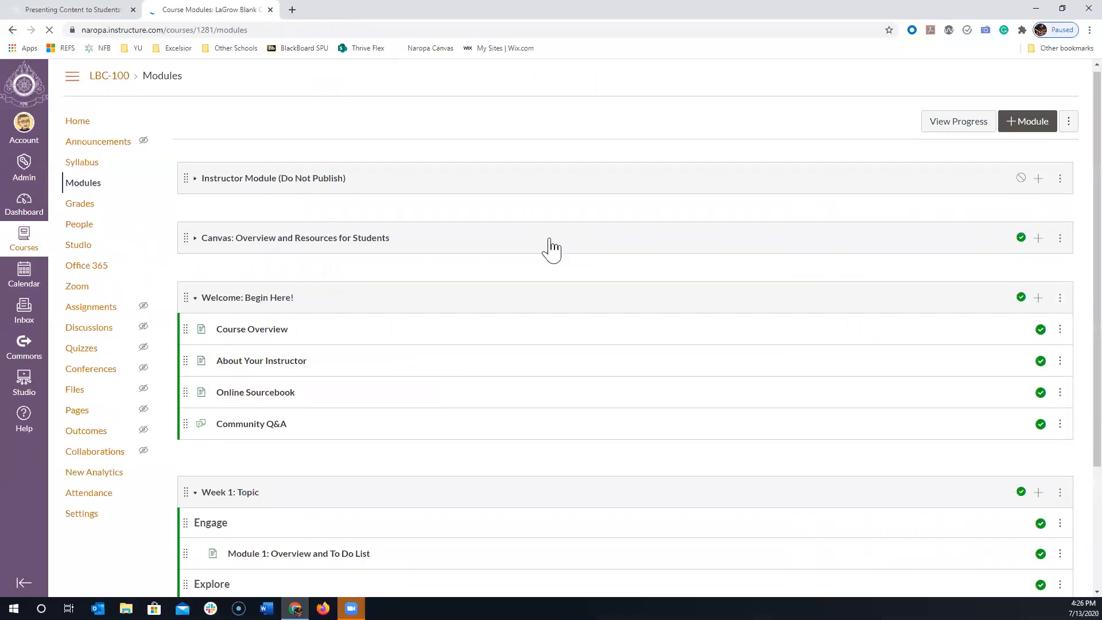
pyautogui.scroll(-3, 548, 246)
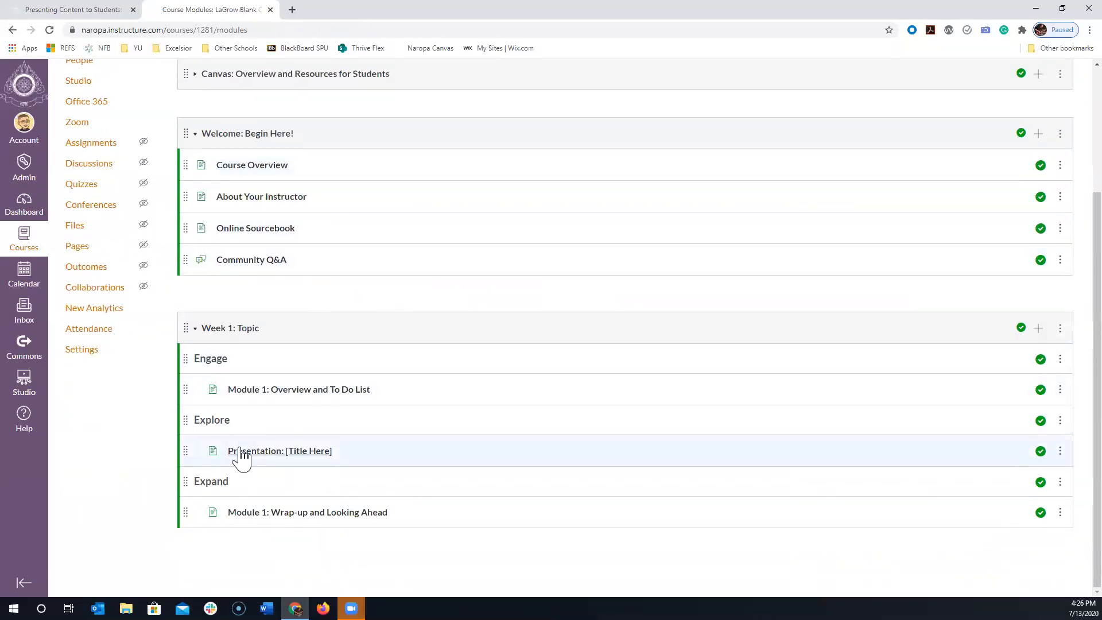
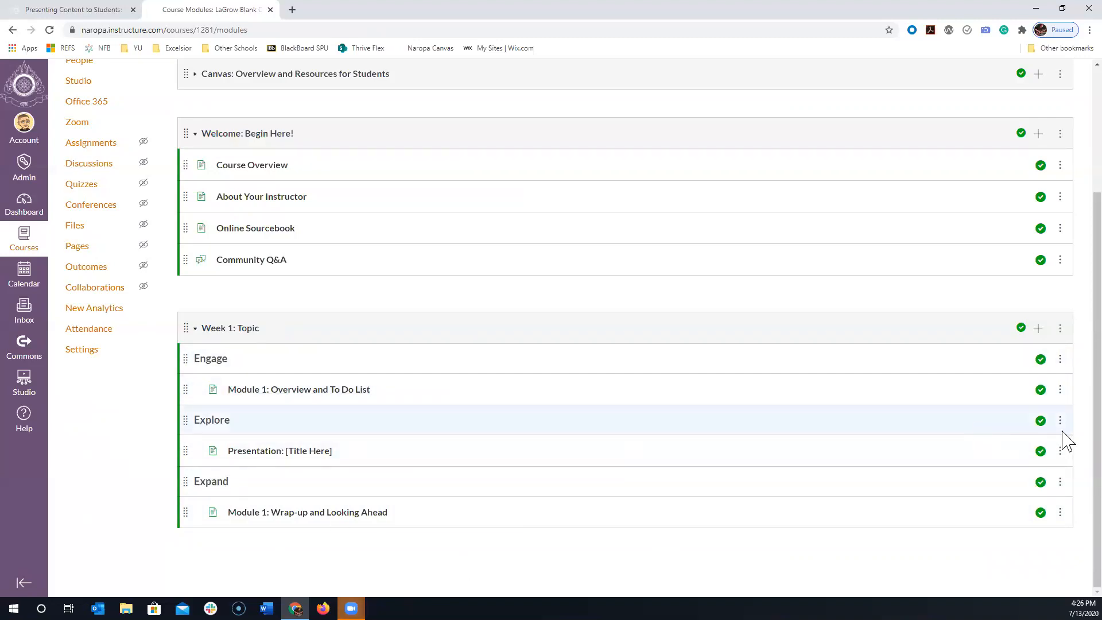
# - Upload the PDF A_SWOT_analysis_of_Globalization_in_Adventist_HE from Documents as a new file item in the Week 1: Topic module
pyautogui.click(1041, 330)
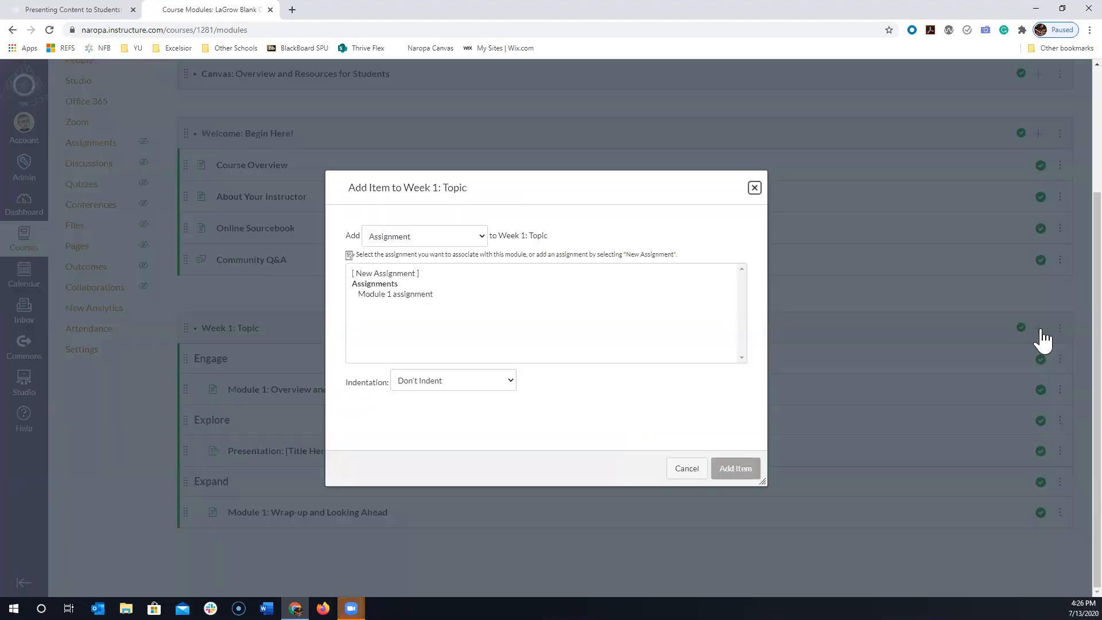
pyautogui.click(447, 241)
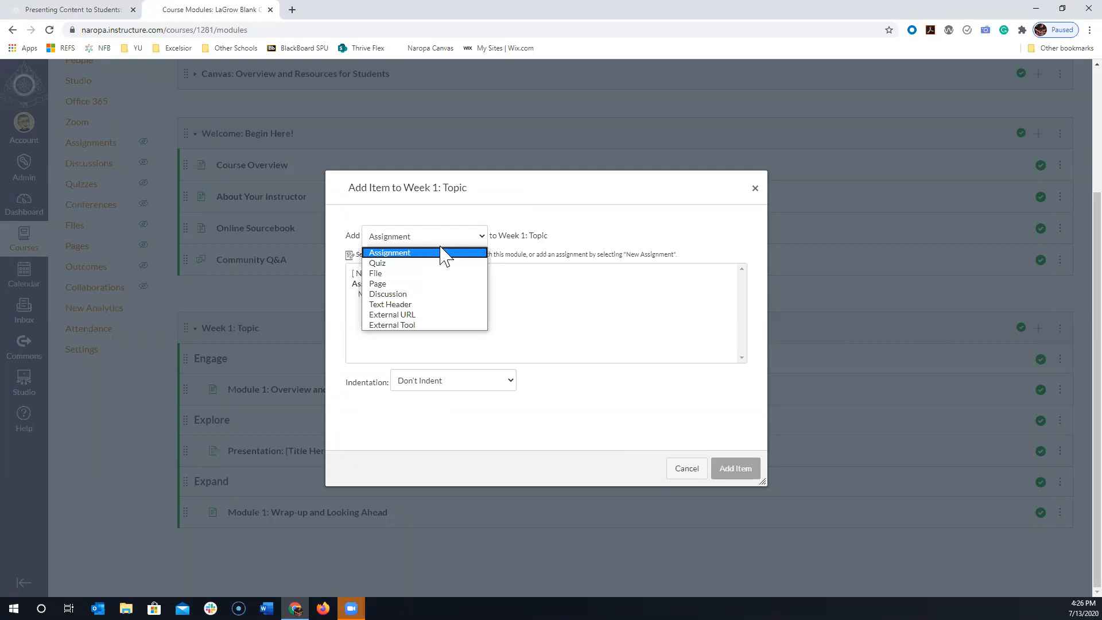
pyautogui.click(432, 274)
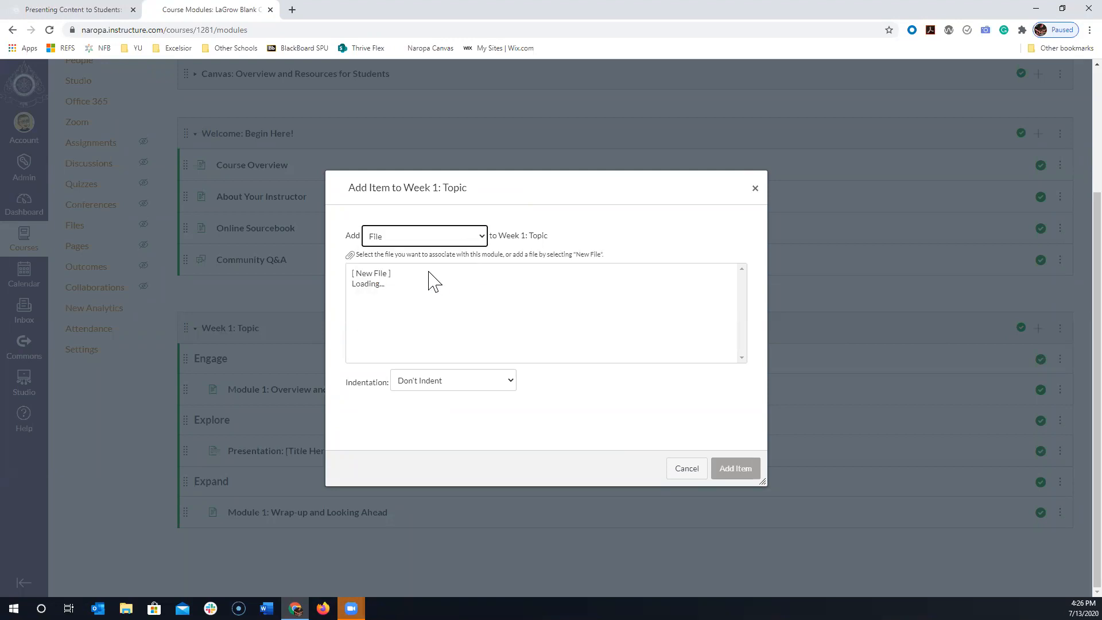
pyautogui.click(396, 273)
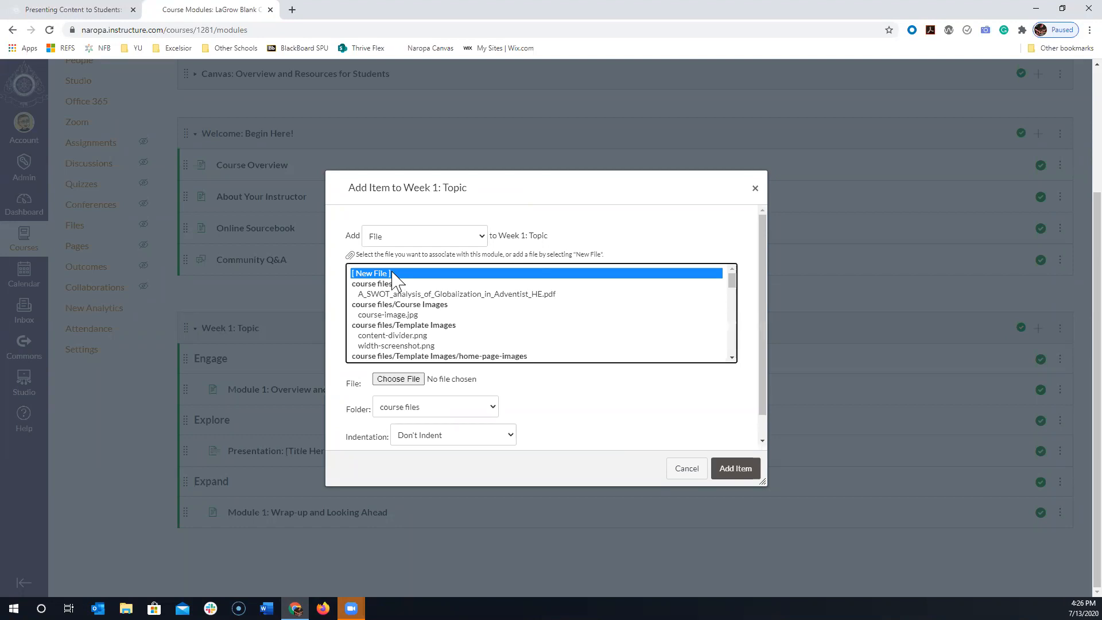
pyautogui.click(399, 380)
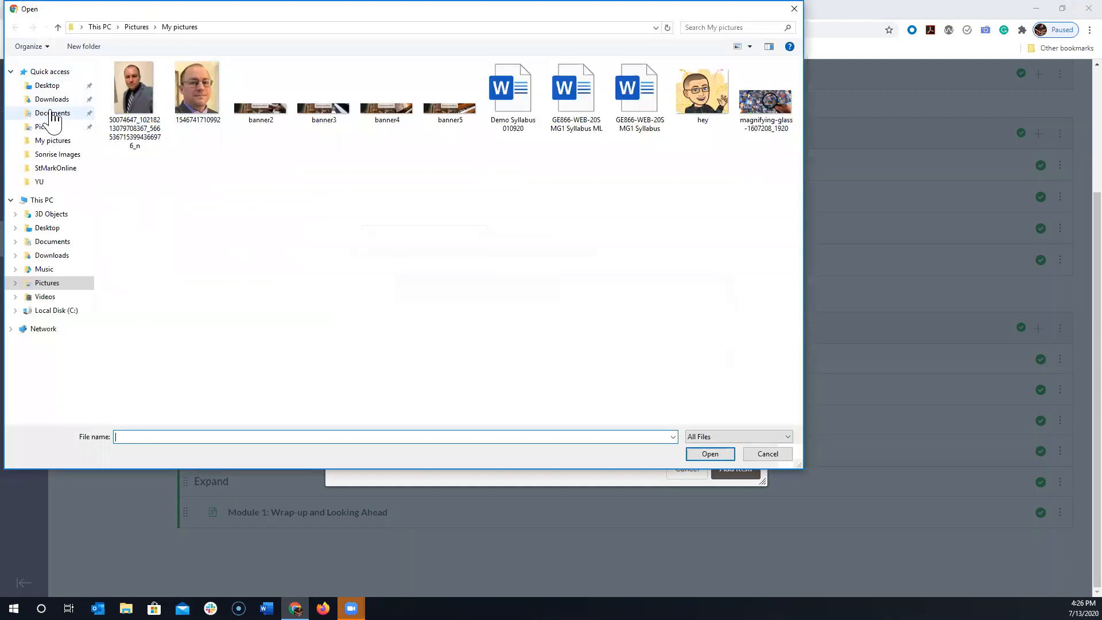
pyautogui.click(53, 114)
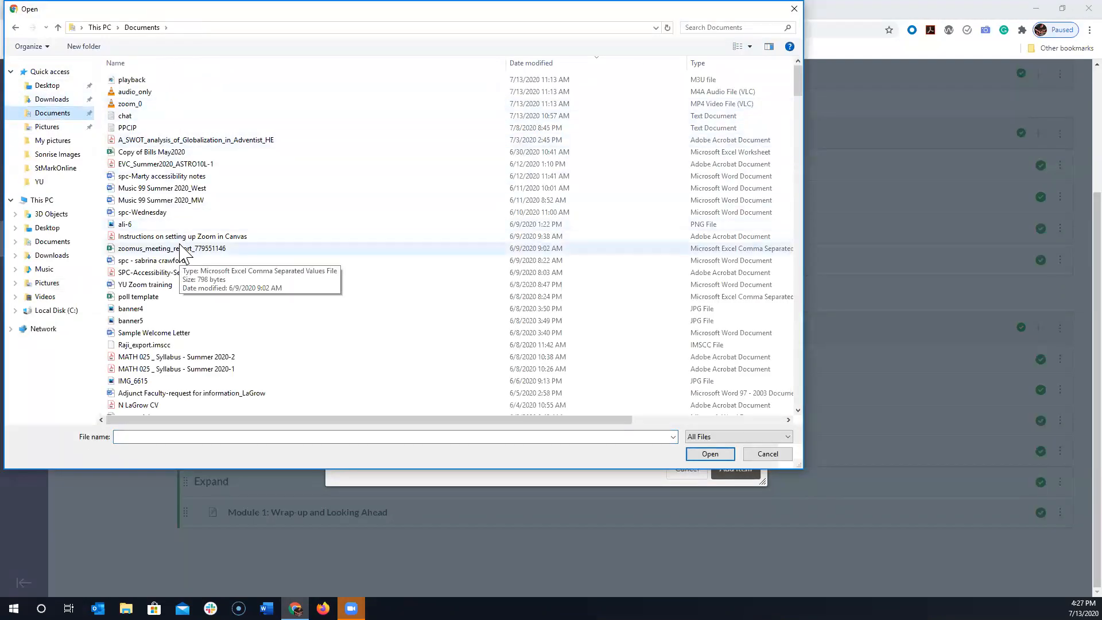
pyautogui.click(160, 142)
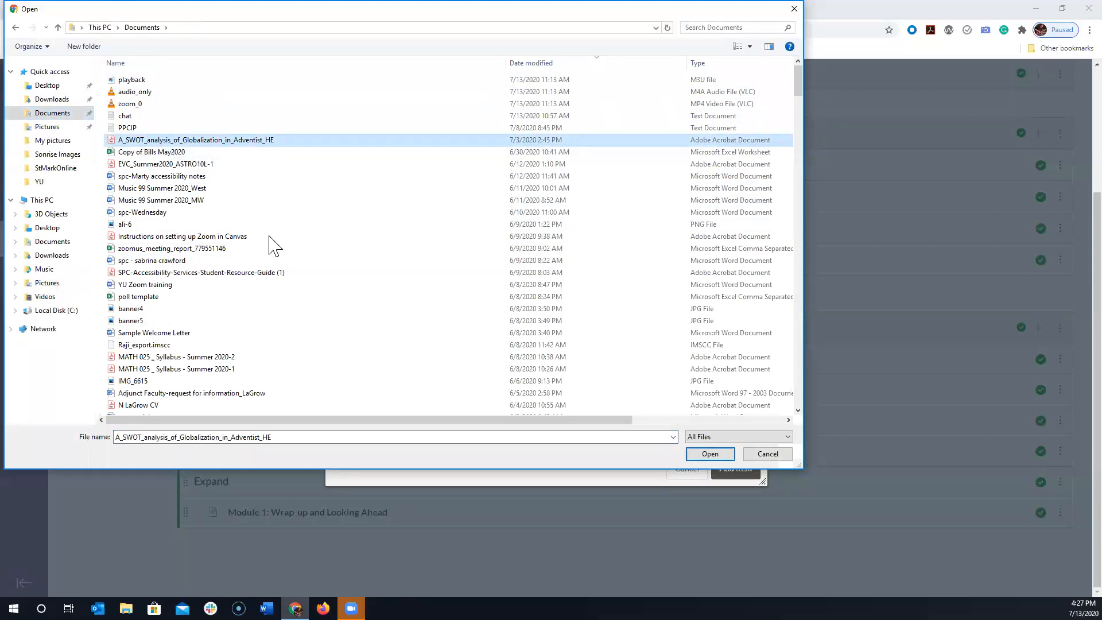
pyautogui.click(709, 454)
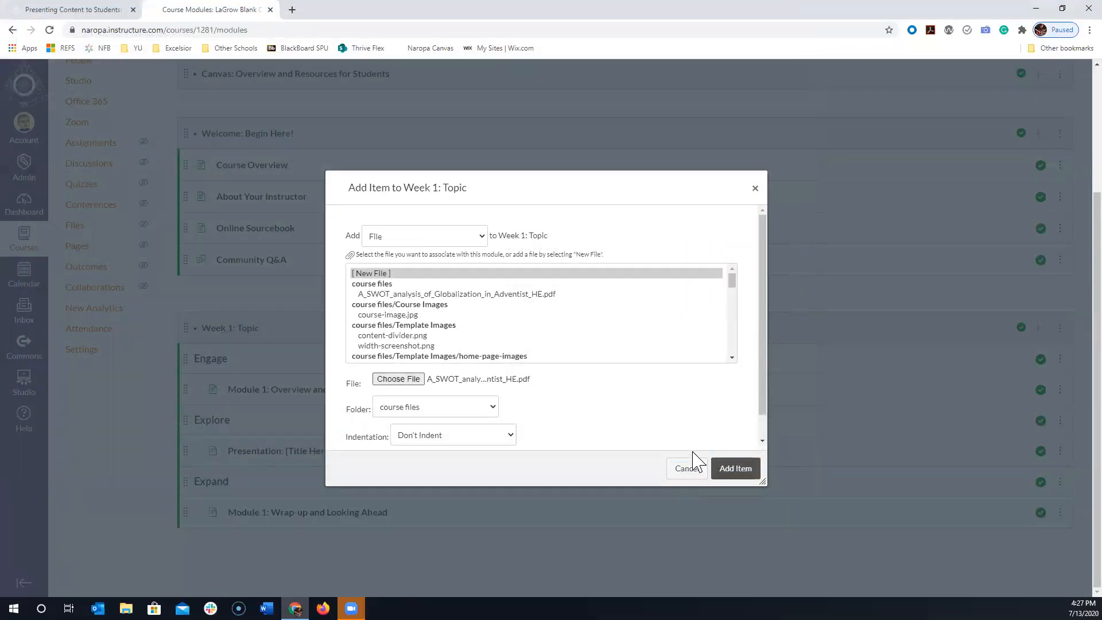
pyautogui.click(736, 468)
# - Move the uploaded PDF item directly below Presentation: [Title Here] in the Explore section and indent it one level
pyautogui.scroll(-1, 344, 419)
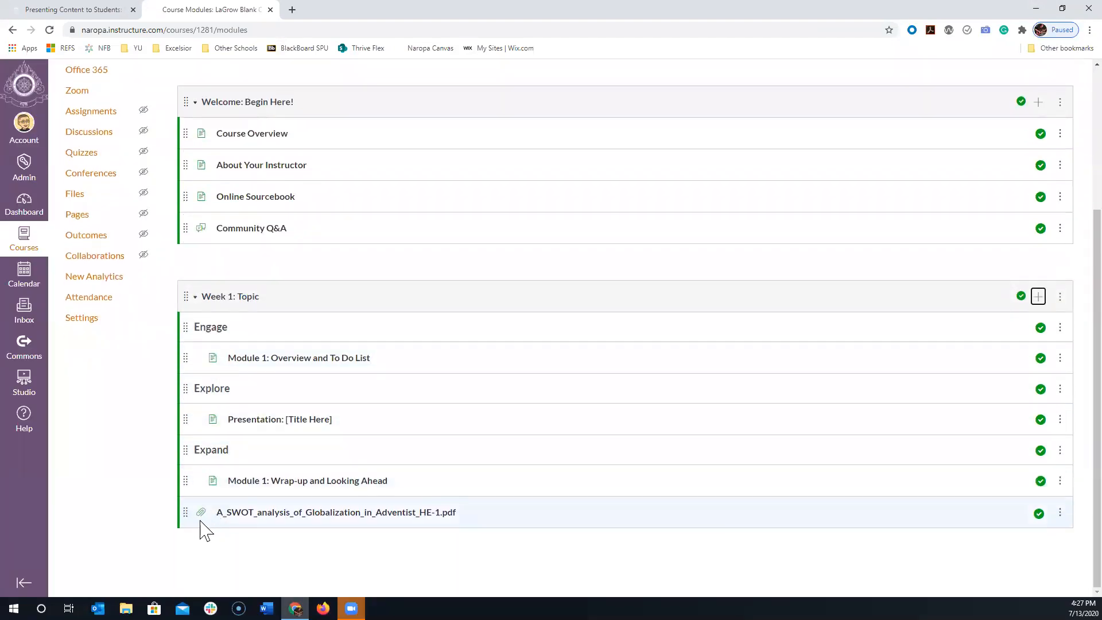
pyautogui.moveTo(185, 512); pyautogui.dragTo(192, 450)
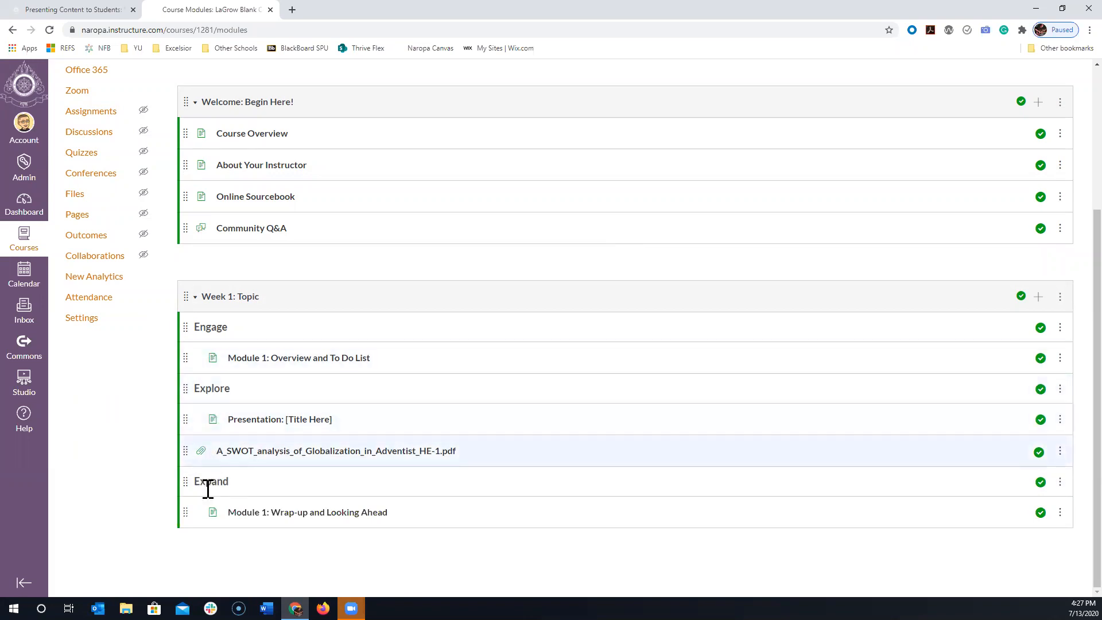
pyautogui.click(1060, 454)
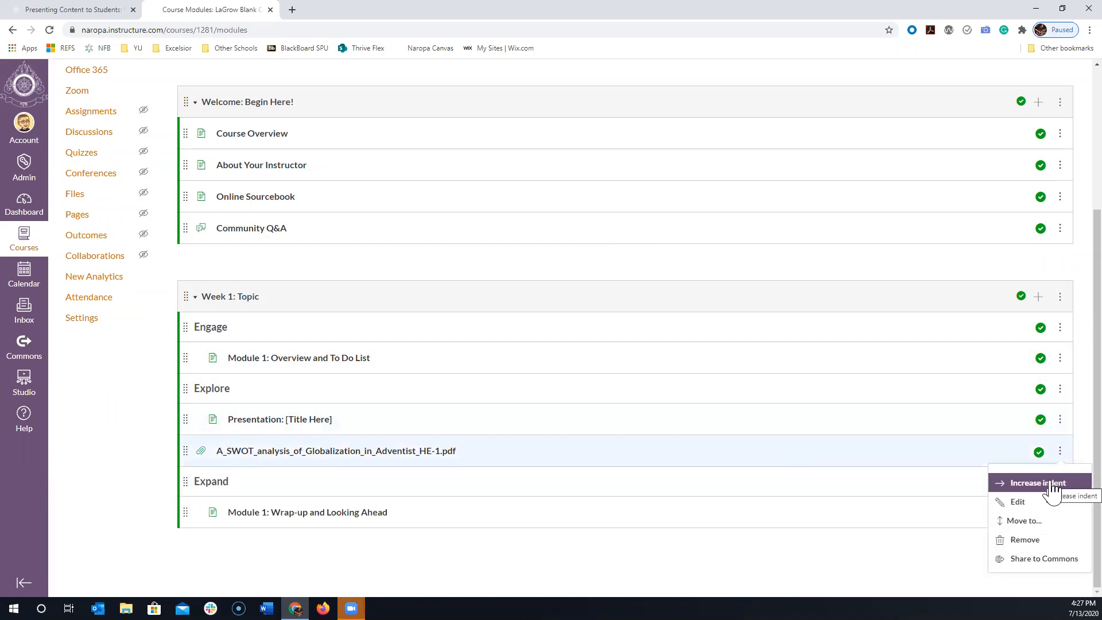
pyautogui.click(1052, 485)
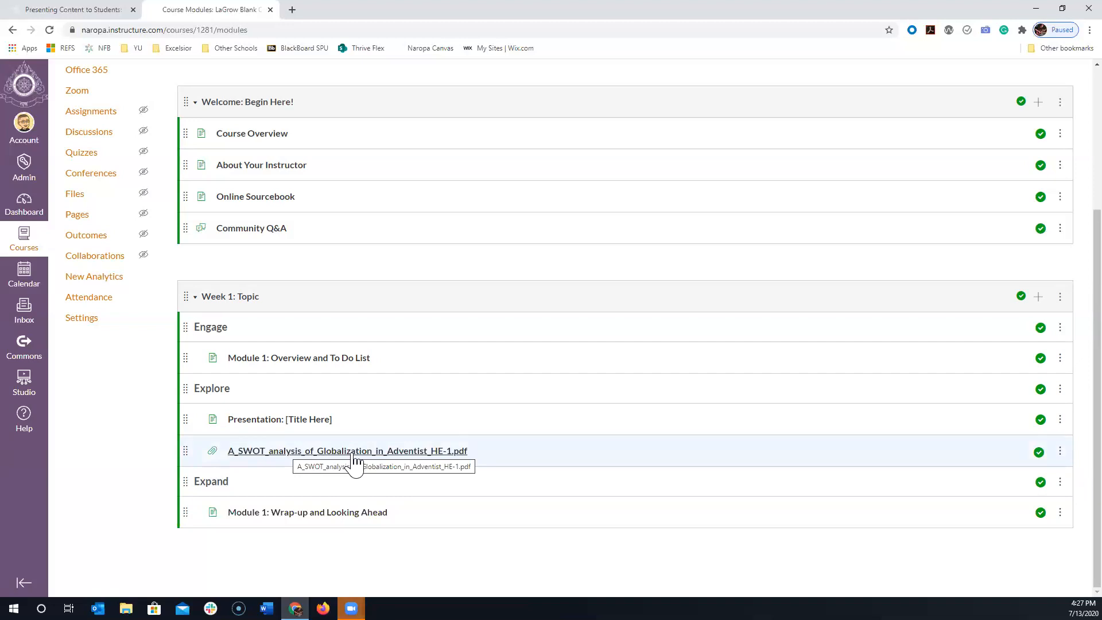
# - Rename the PDF module item as "A_SWOT_analysis_of_Globalization in Adventist HE", without the number suffix and file extension
pyautogui.click(1060, 451)
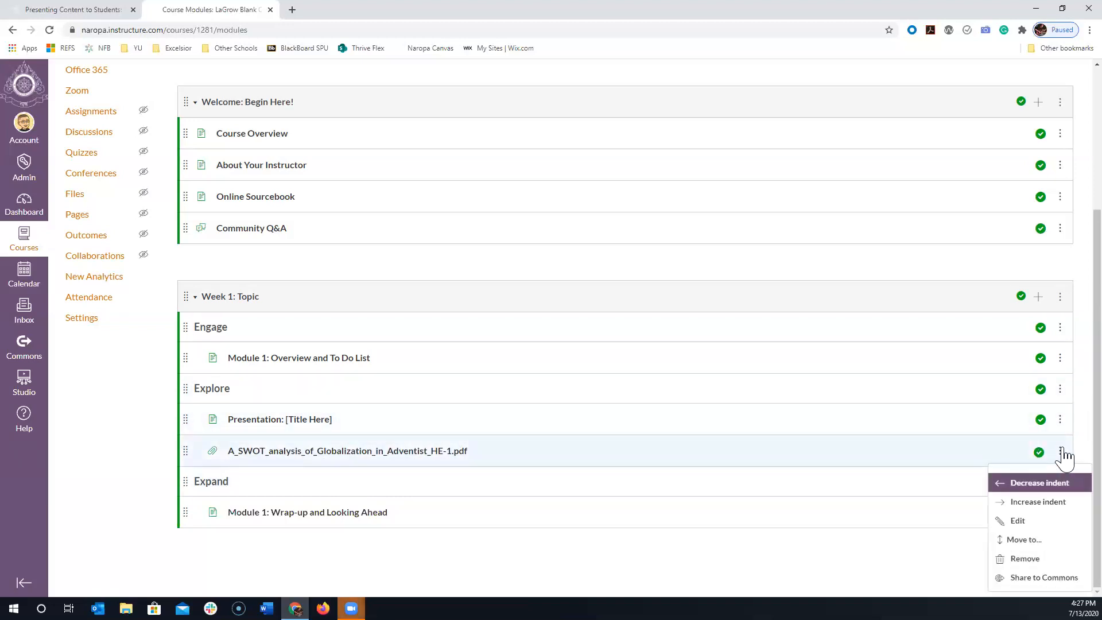
pyautogui.click(1020, 522)
pyautogui.tripleClick(546, 315)
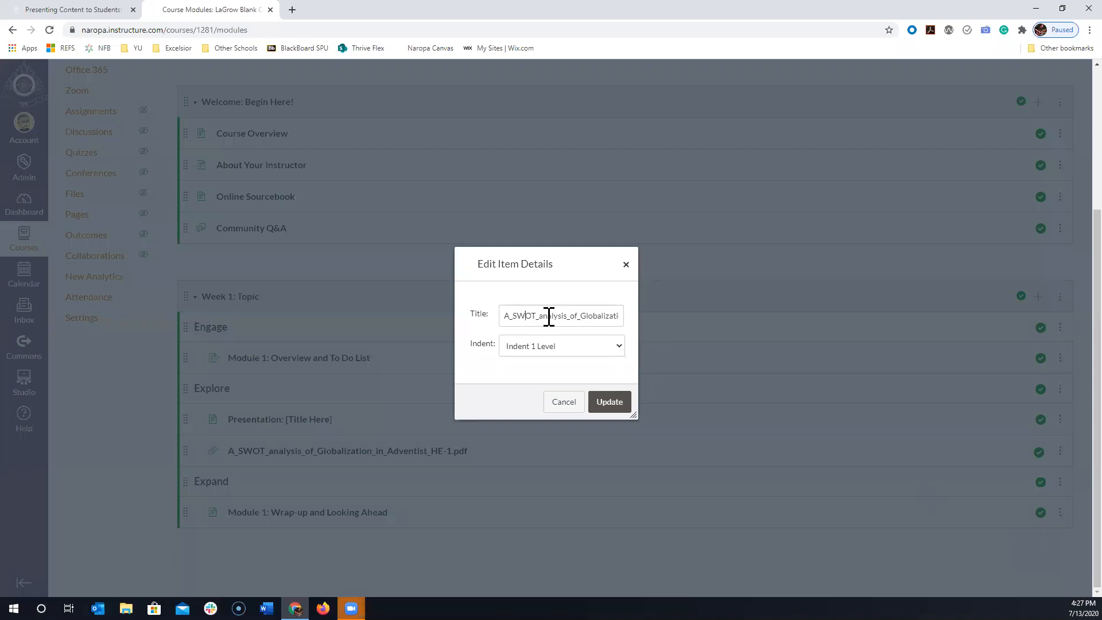
pyautogui.click(607, 315)
pyautogui.moveTo(598, 315); pyautogui.dragTo(637, 324)
pyautogui.press('BackSpace')
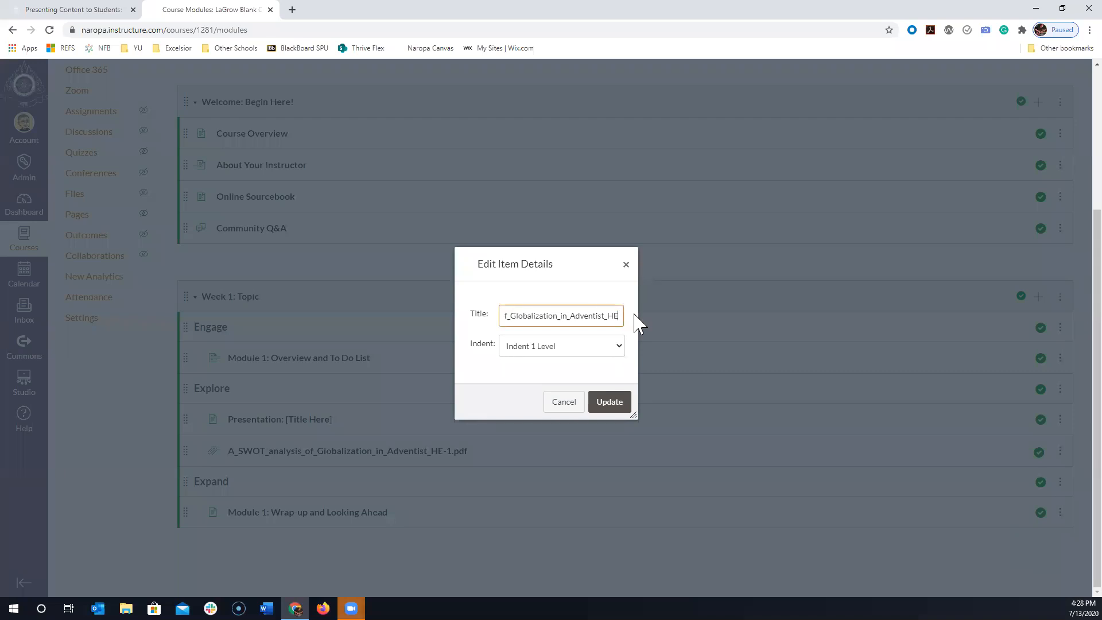
pyautogui.press('Delete')
pyautogui.press('BackSpace')
pyautogui.press('BackSpace')
pyautogui.click(611, 407)
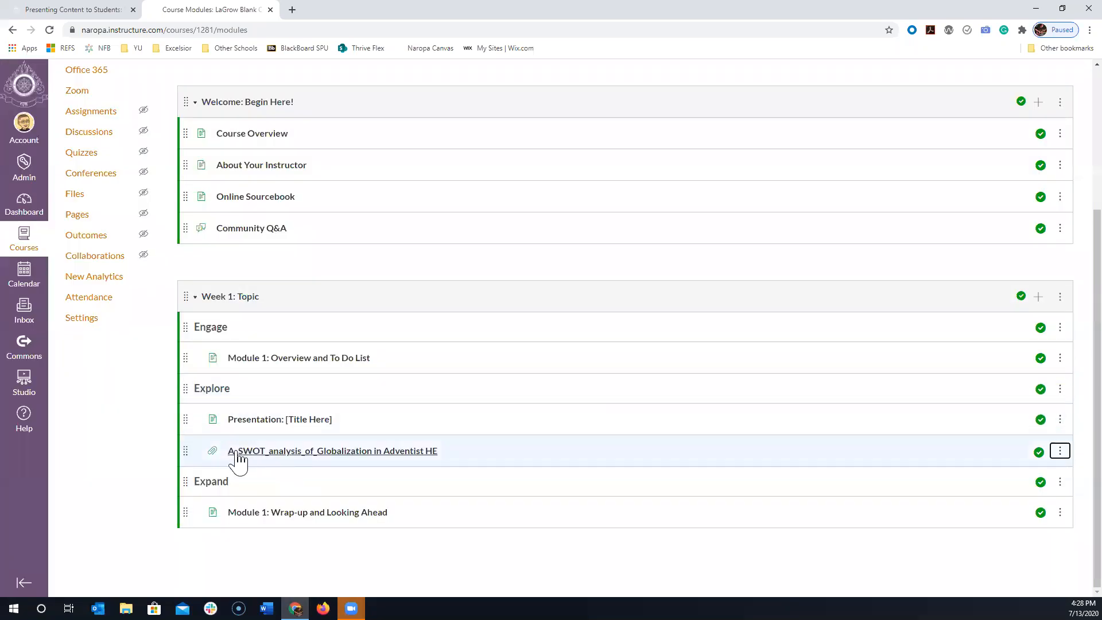
# - Open the Presentation: [Title Here] page for editing and delete the instructions and placeholder paragraphs under Introduction
pyautogui.click(274, 423)
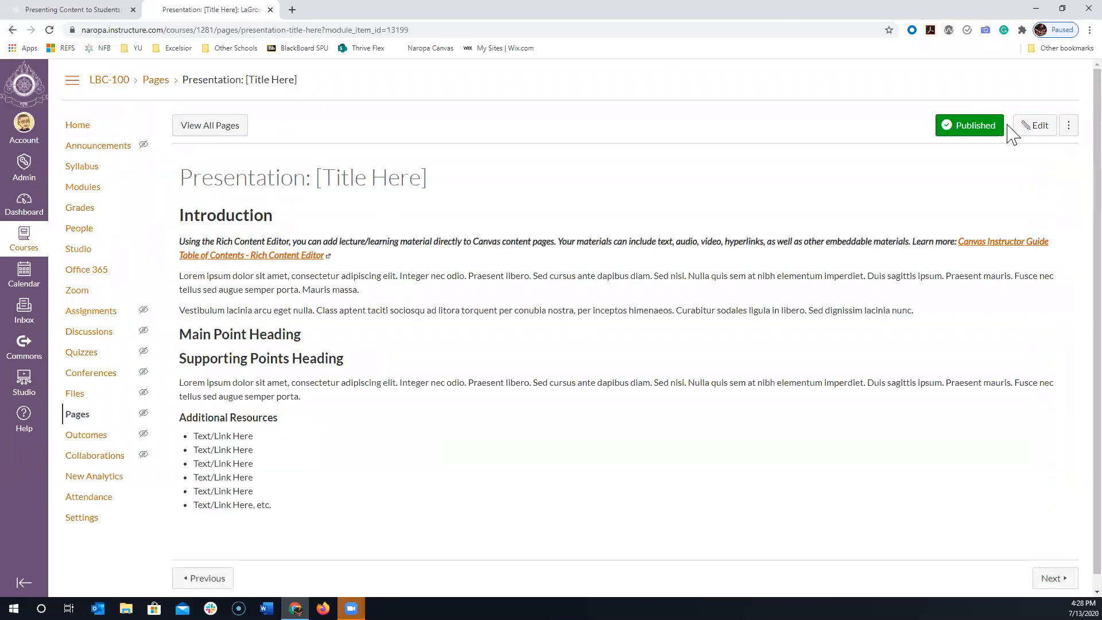
pyautogui.click(1029, 133)
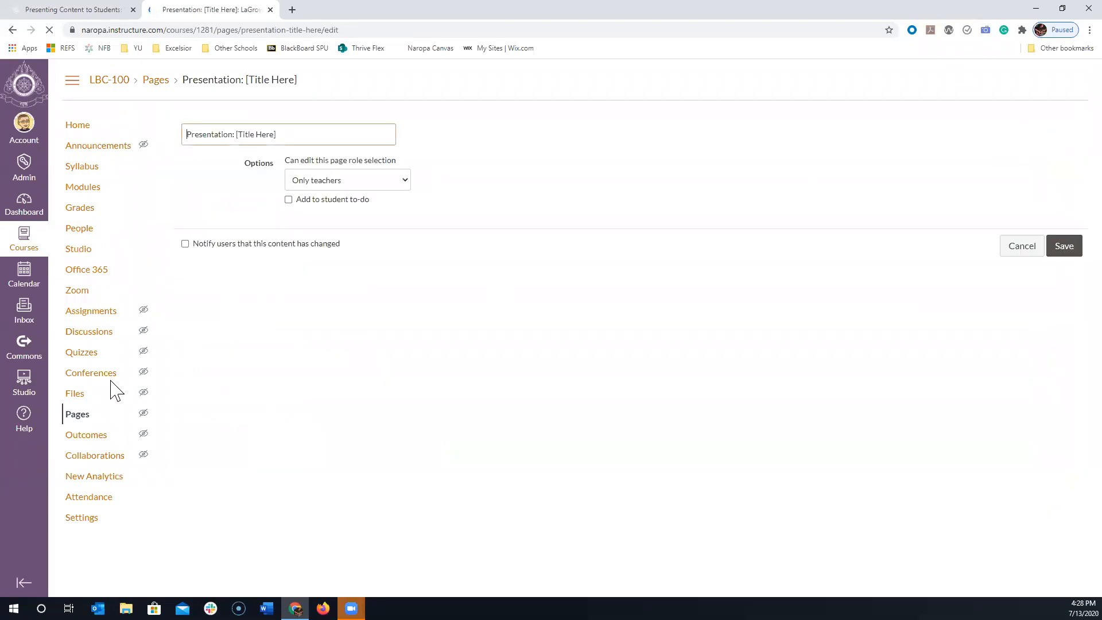
pyautogui.moveTo(1067, 289); pyautogui.dragTo(1025, 446)
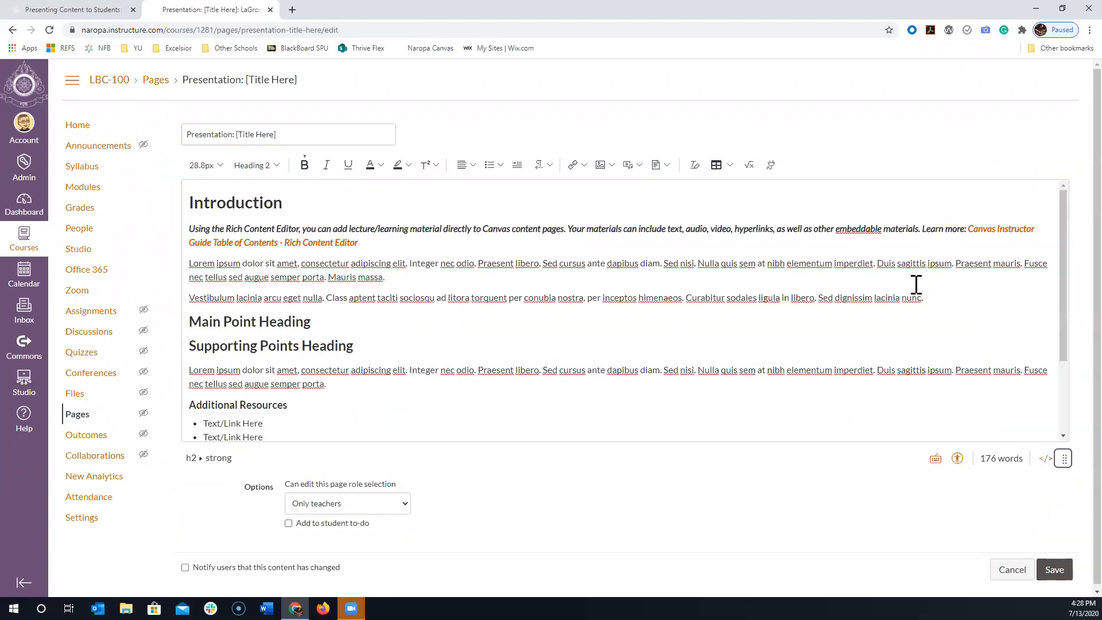
pyautogui.moveTo(928, 299); pyautogui.dragTo(174, 229)
pyautogui.press('BackSpace')
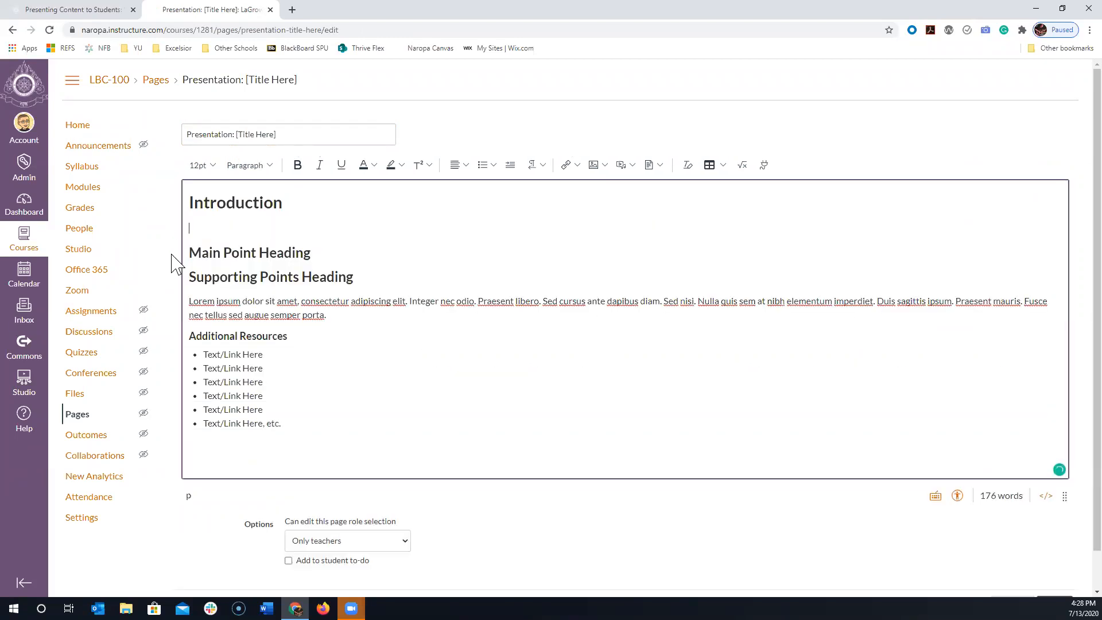
# - Write the introduction text "In this module, start by reading this article and look for...." under the Introduction heading
pyautogui.write('In this modu')
pyautogui.write('el.')
pyautogui.press('BackSpace')
pyautogui.press('BackSpace')
pyautogui.press('BackSpace')
pyautogui.write('le, ')
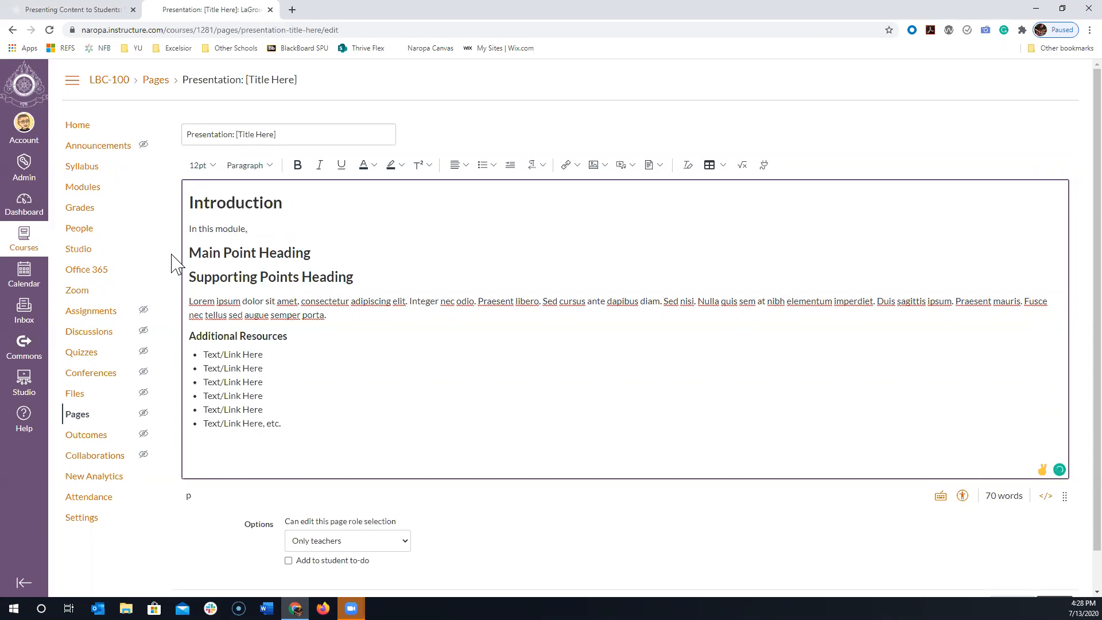
pyautogui.write('start by reading this article and look')
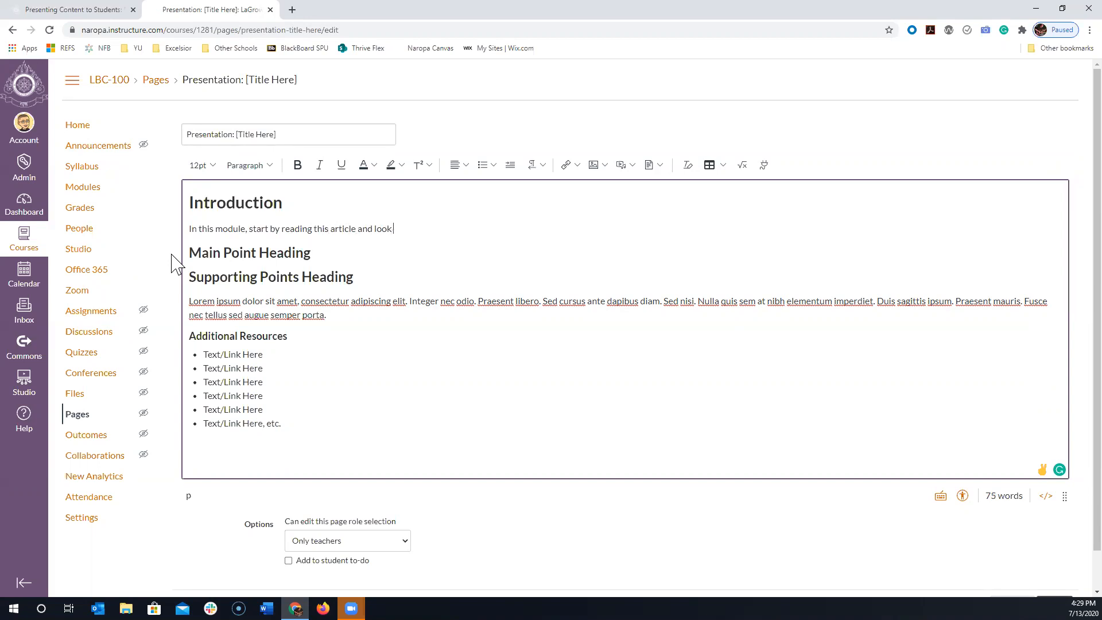
pyautogui.write(' for....')
# - Upload the PDF A_SWOT_analysis_of_Globalization_in_Adventist_HE as a document link on a new line below the introduction sentence
pyautogui.click(438, 232)
pyautogui.press('Return')
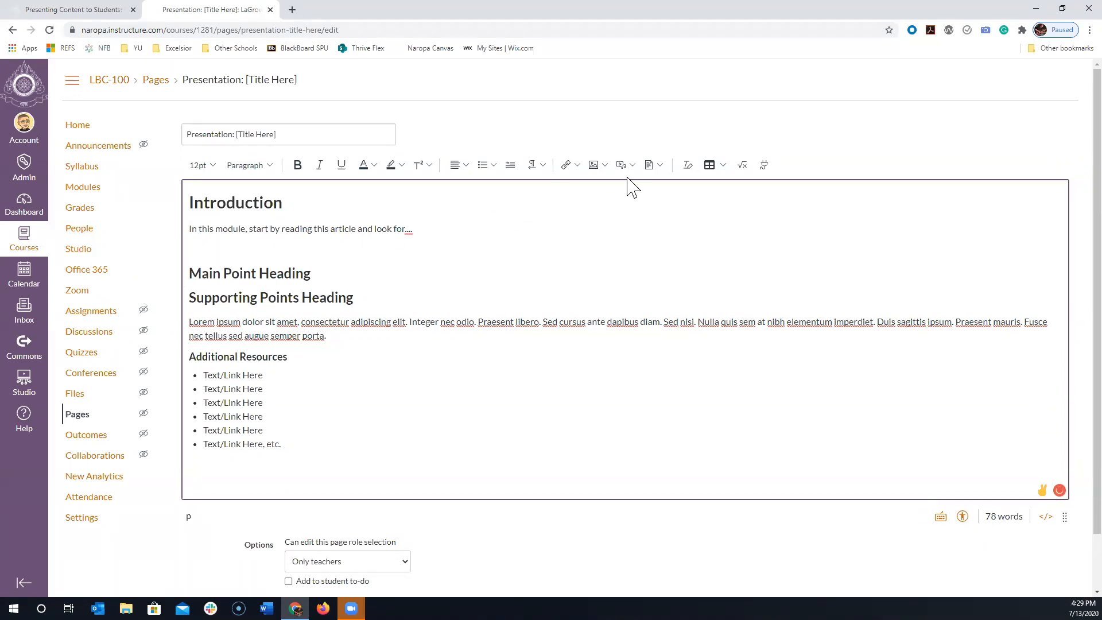
pyautogui.click(660, 165)
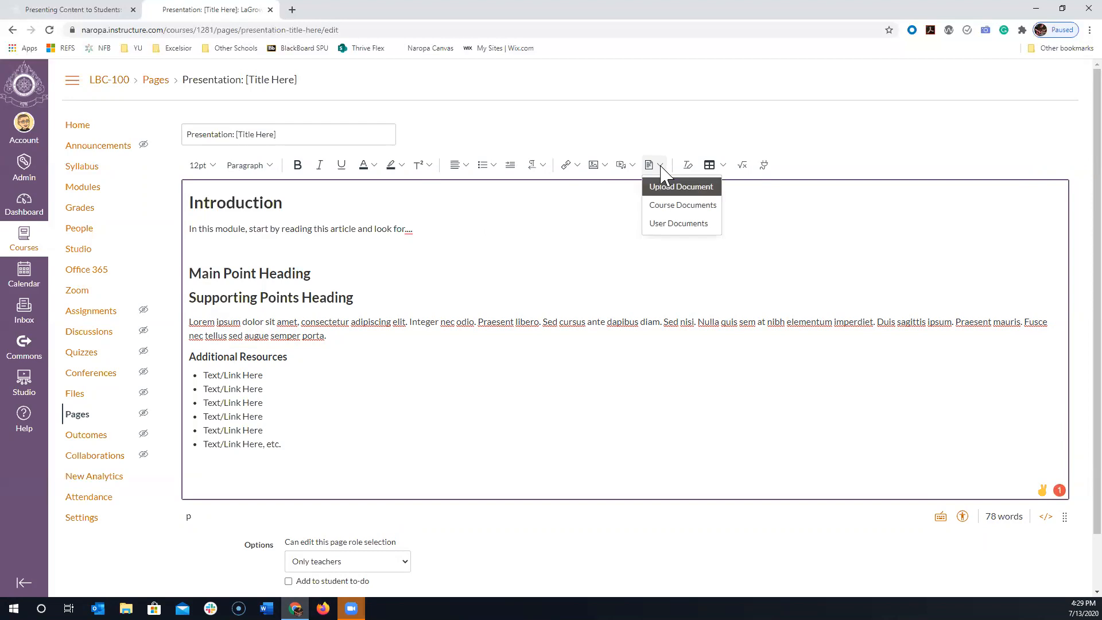
pyautogui.click(670, 186)
pyautogui.click(506, 281)
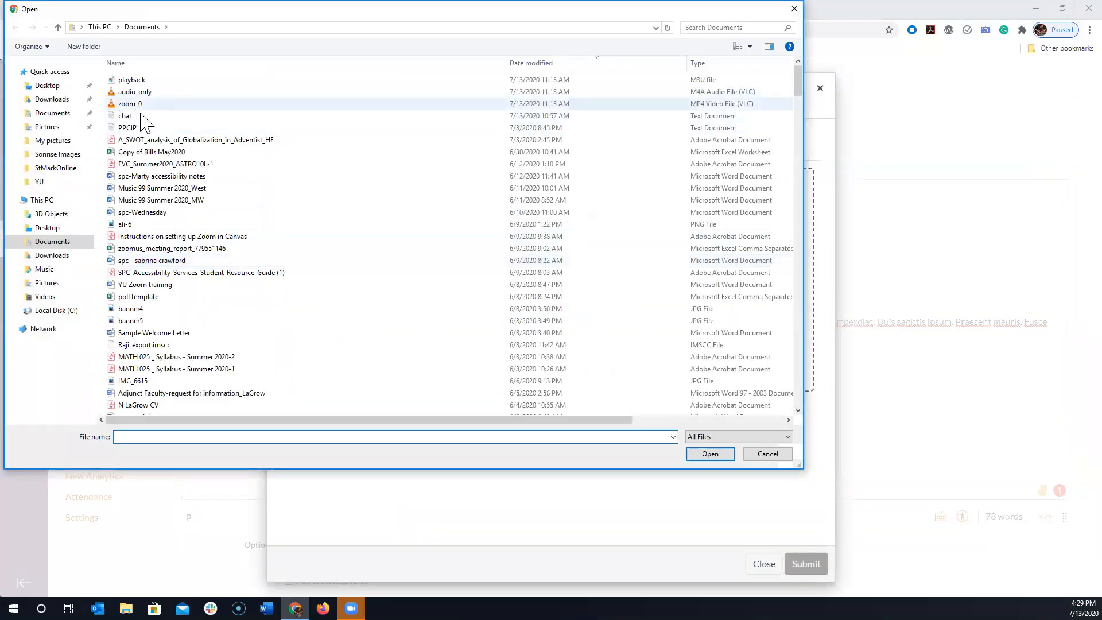
pyautogui.click(146, 140)
pyautogui.click(710, 453)
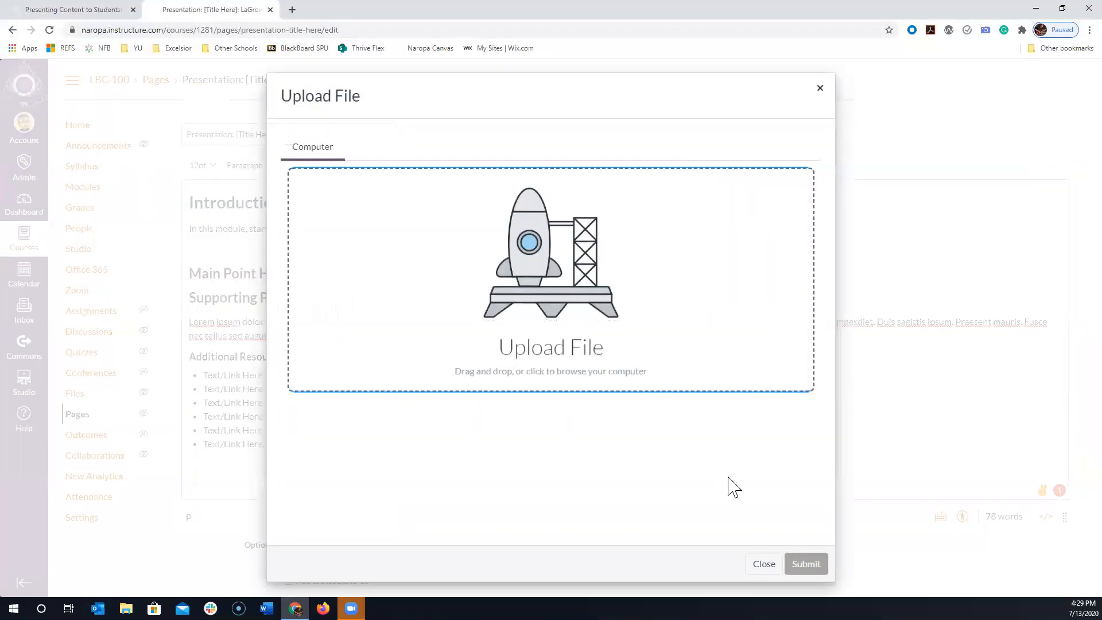
pyautogui.click(803, 564)
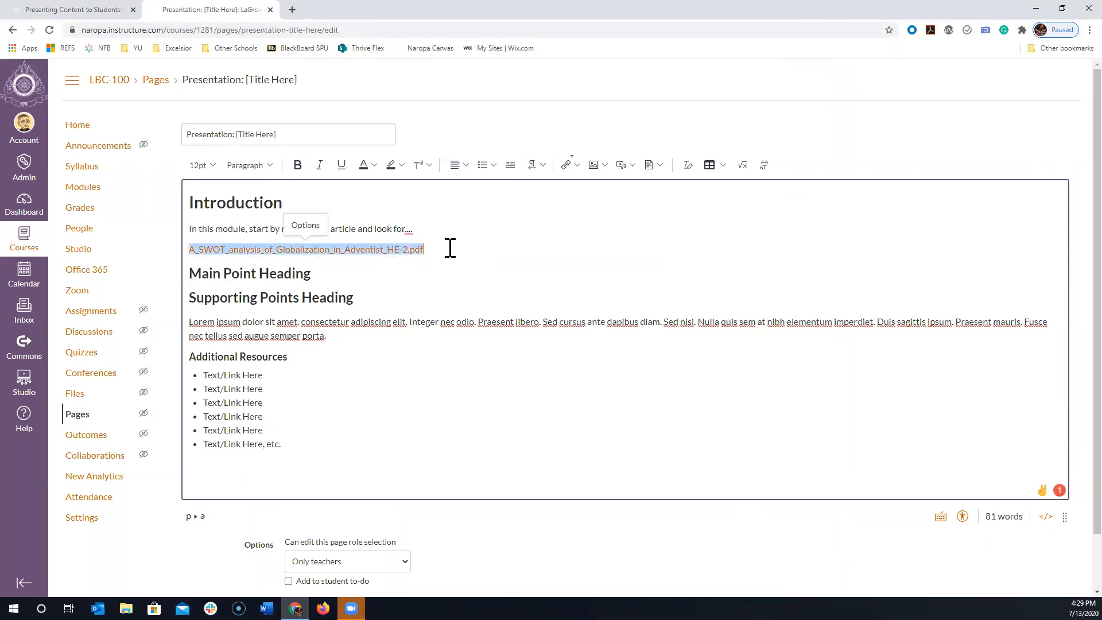
# - Shorten the article link's text to "A_SWOT_analysis_of_Globalization_in_Adventist_HE" and save the page
pyautogui.press('BackSpace')
pyautogui.press('BackSpace')
pyautogui.press('BackSpace')
pyautogui.press('BackSpace')
pyautogui.press('BackSpace')
pyautogui.press('BackSpace')
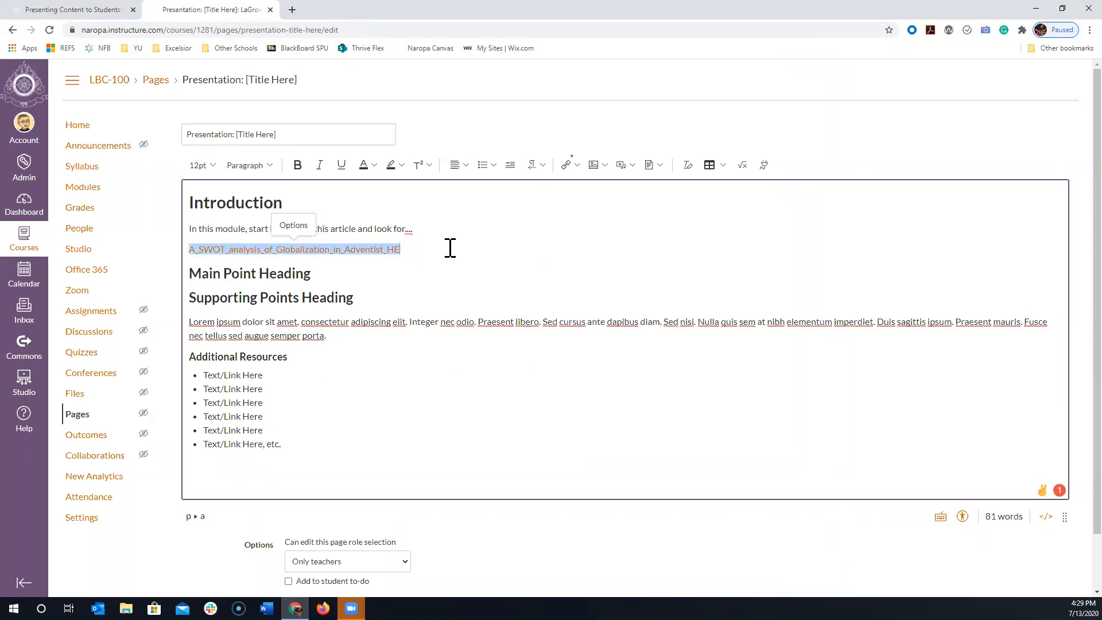
pyautogui.press('Down')
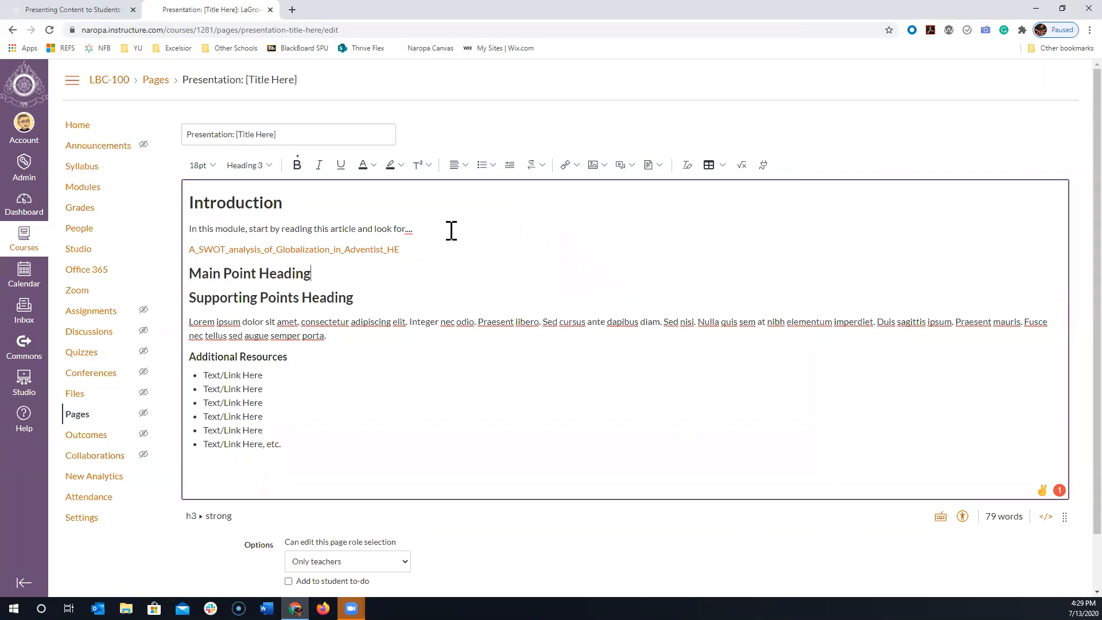
pyautogui.scroll(-1, 451, 231)
pyautogui.click(1053, 566)
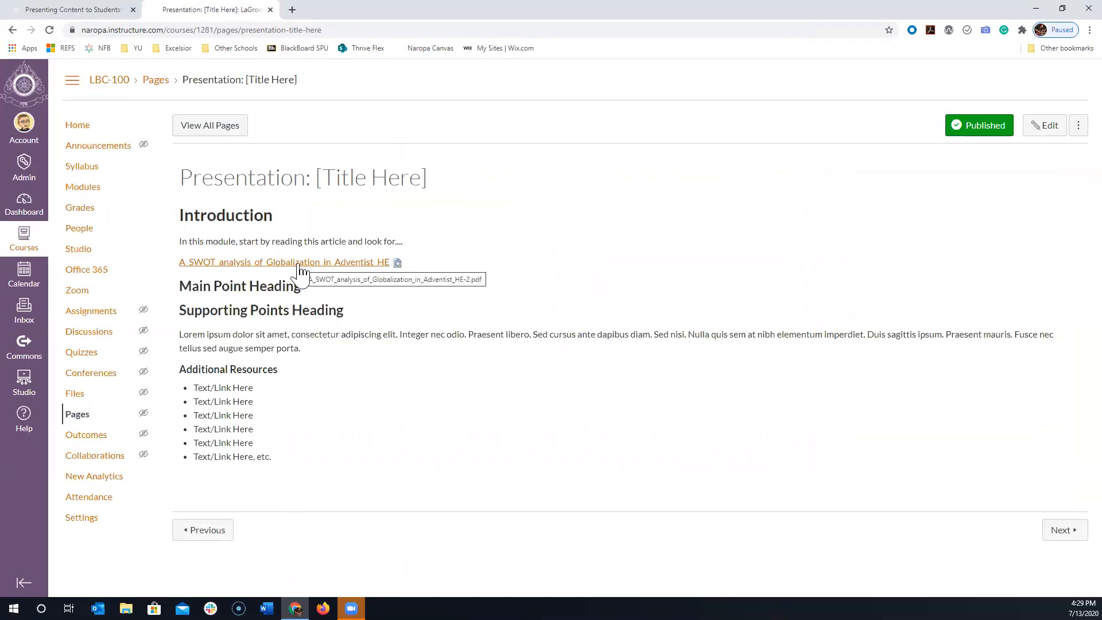
# - Test the article link on the saved presentation page and cancel the file download
pyautogui.click(371, 262)
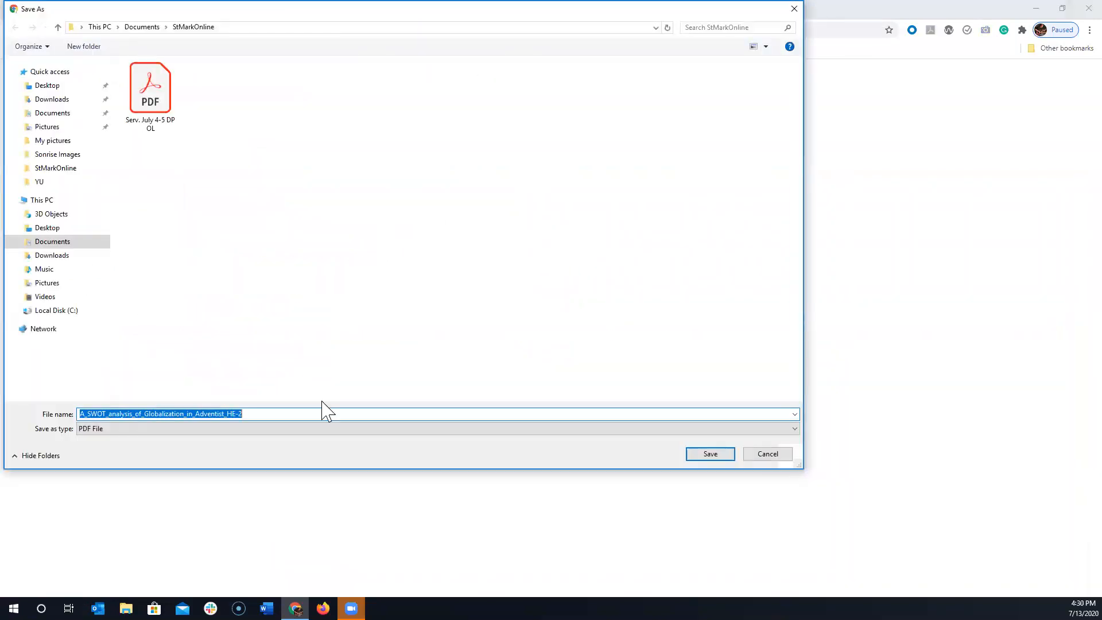
pyautogui.click(791, 9)
# - Look over the module list of the ECT-100 training course, and return to the LBC-100 presentation page
pyautogui.click(89, 9)
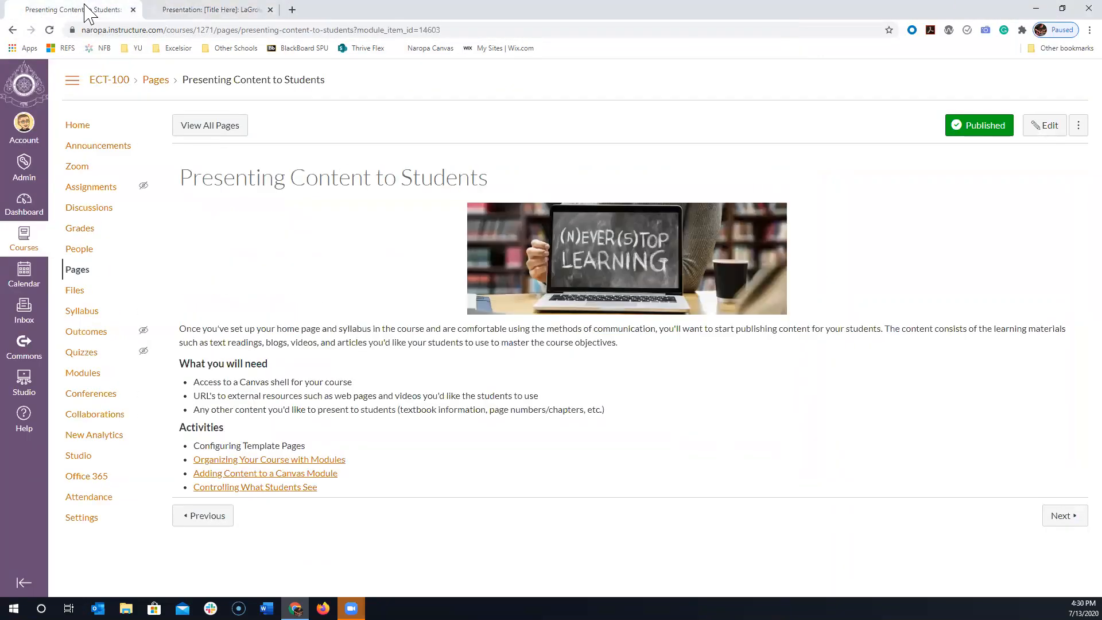
pyautogui.click(84, 374)
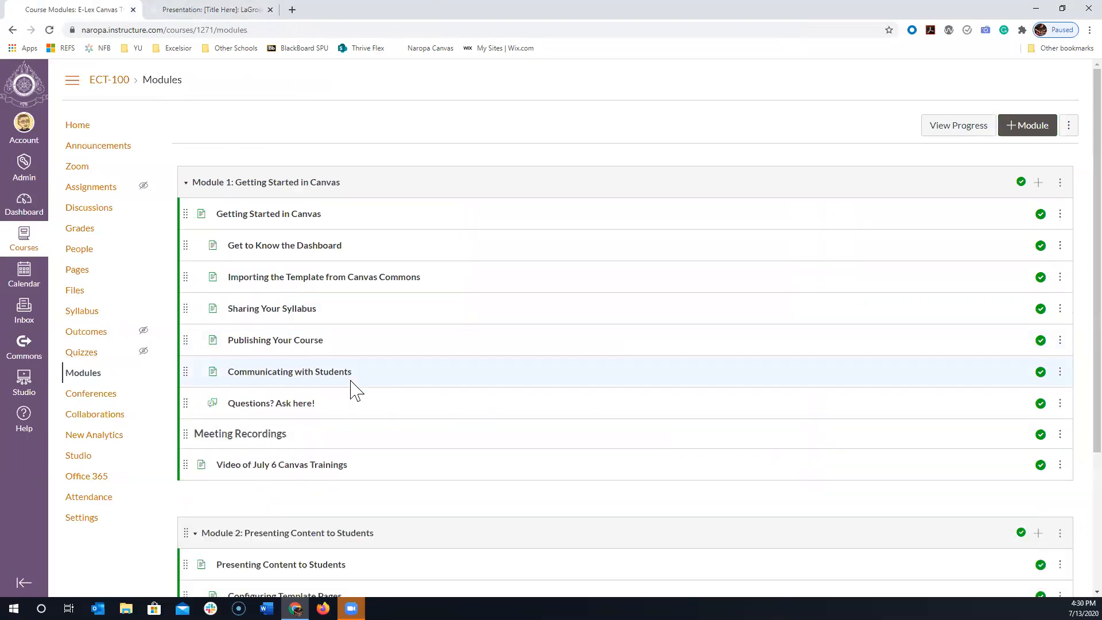
pyautogui.scroll(-3, 337, 339)
pyautogui.scroll(3, 336, 338)
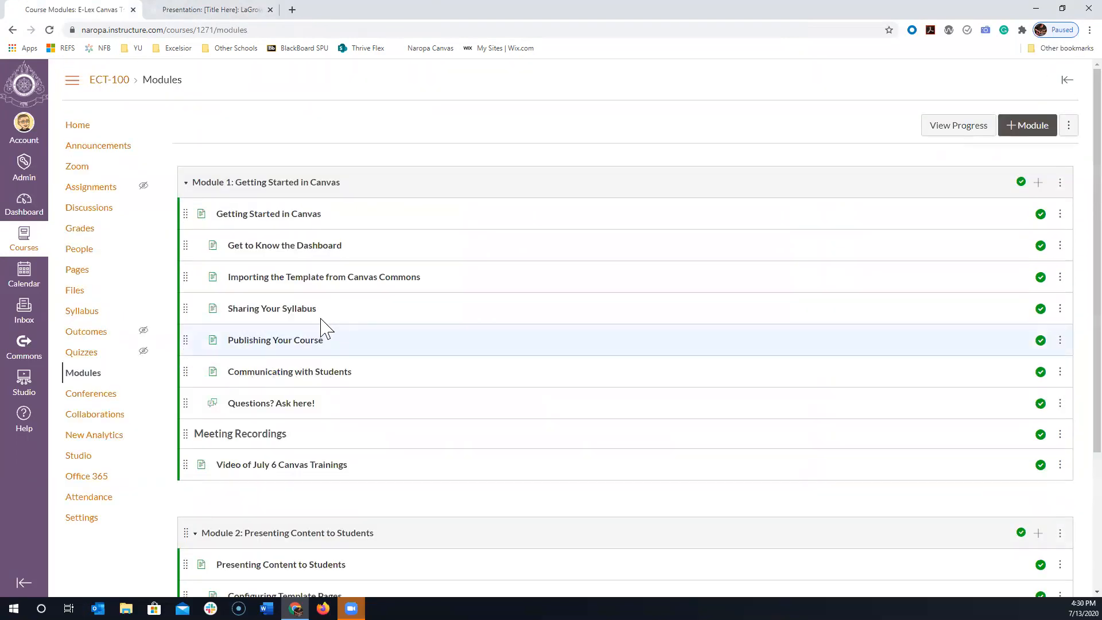
pyautogui.click(195, 9)
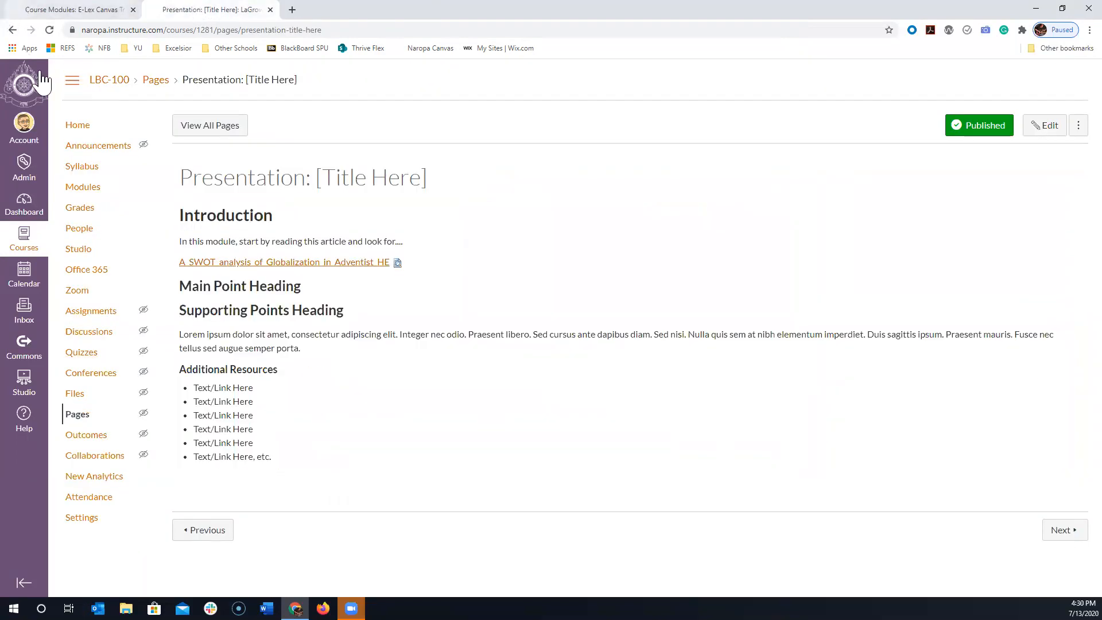
# - Preview the SWOT analysis PDF from the LBC-100 module list, test its download link and cancel the file save
pyautogui.click(85, 191)
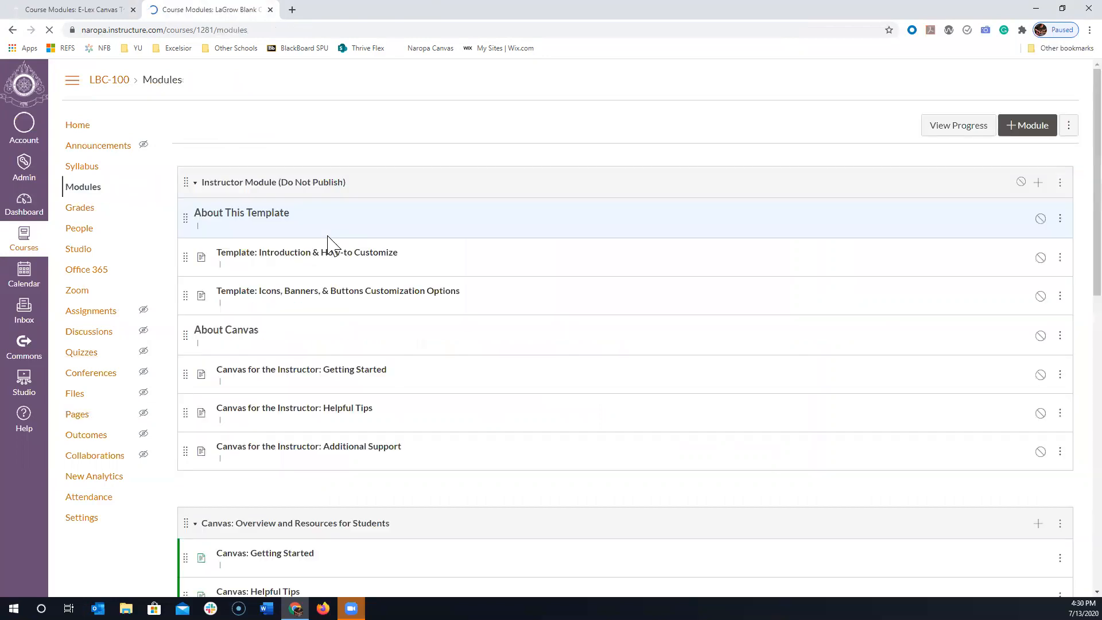
pyautogui.scroll(-8, 327, 244)
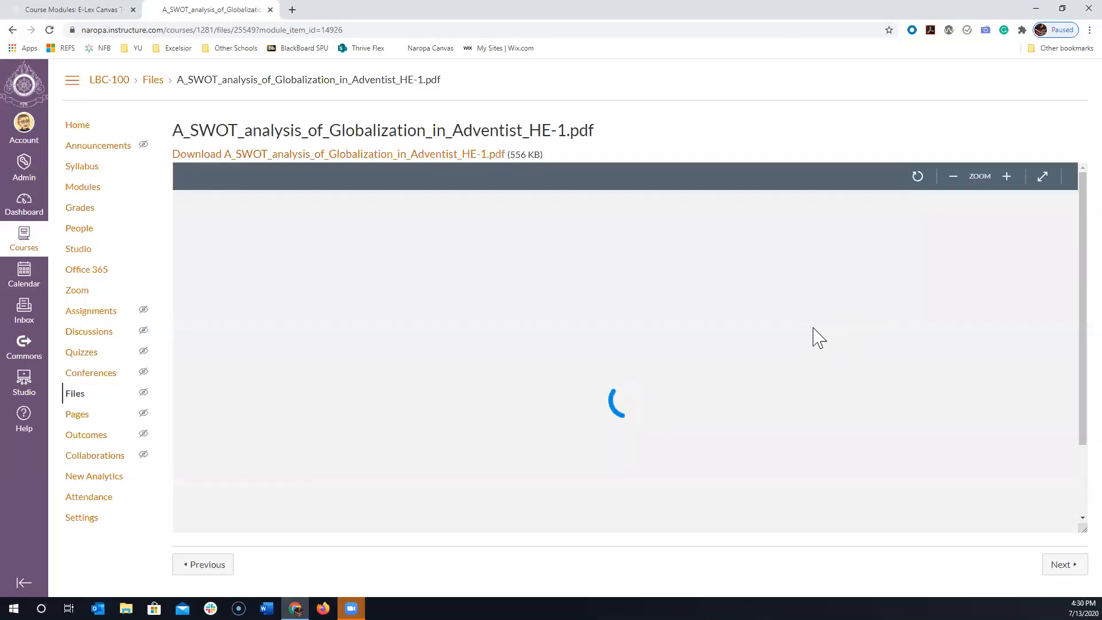
pyautogui.scroll(-5, 988, 314)
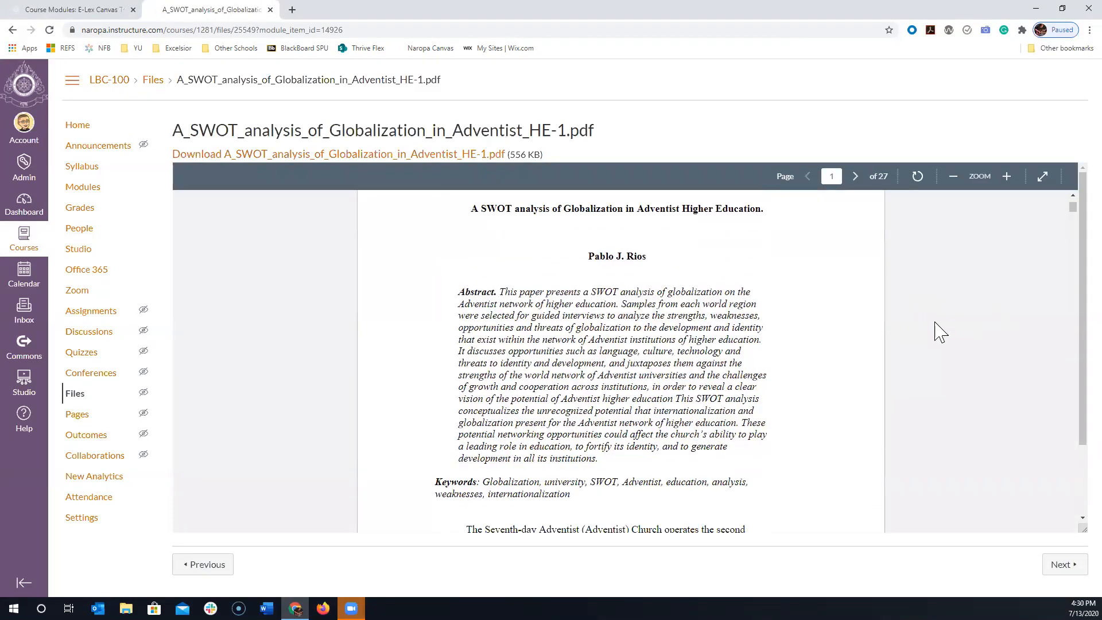
pyautogui.scroll(-10, 837, 304)
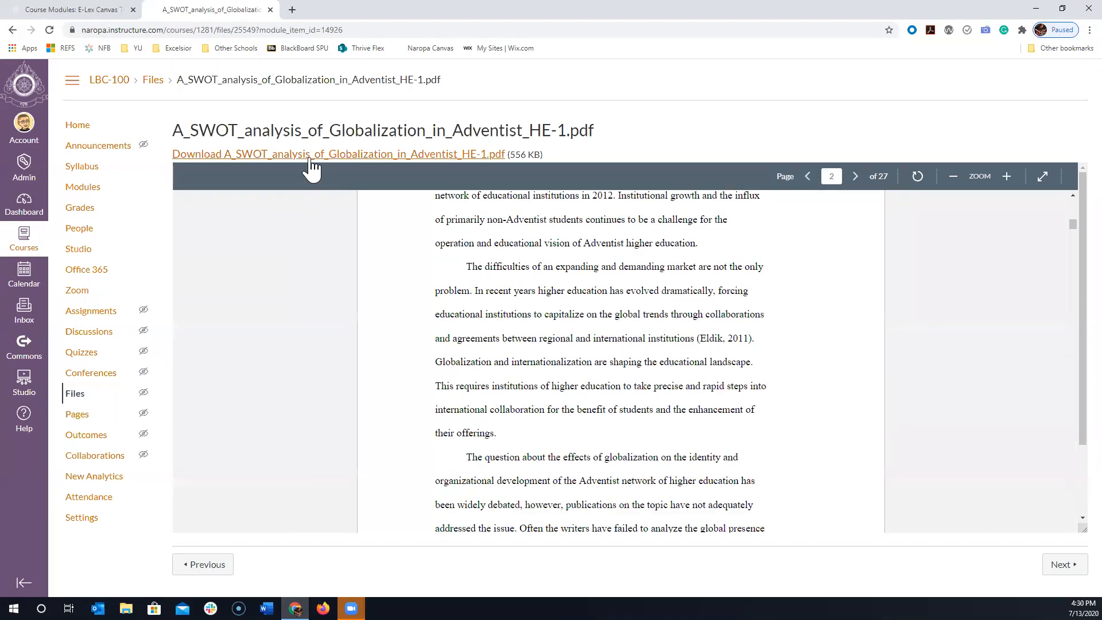
pyautogui.click(311, 167)
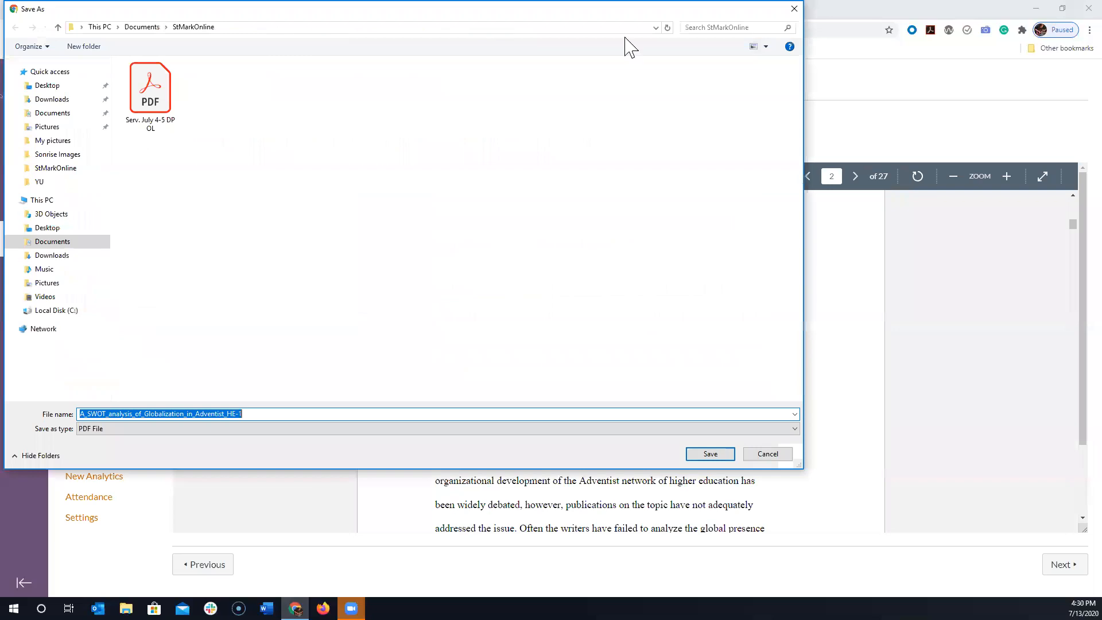
pyautogui.click(794, 9)
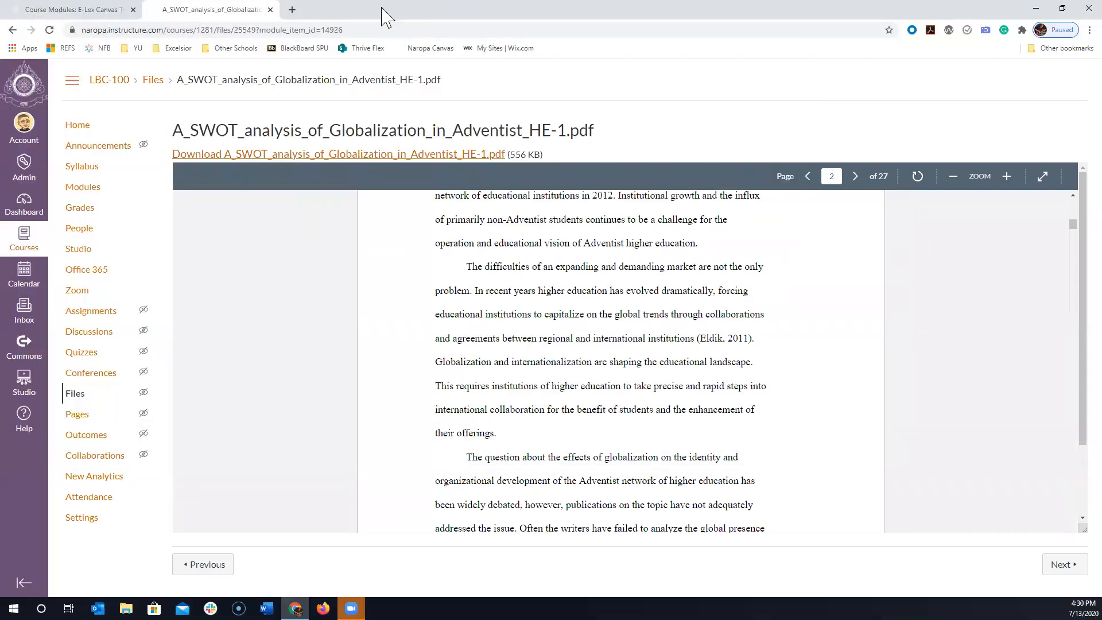
# - Close the PDF page and look over the ECT-100 training course's module list
pyautogui.click(270, 9)
pyautogui.scroll(-3, 423, 344)
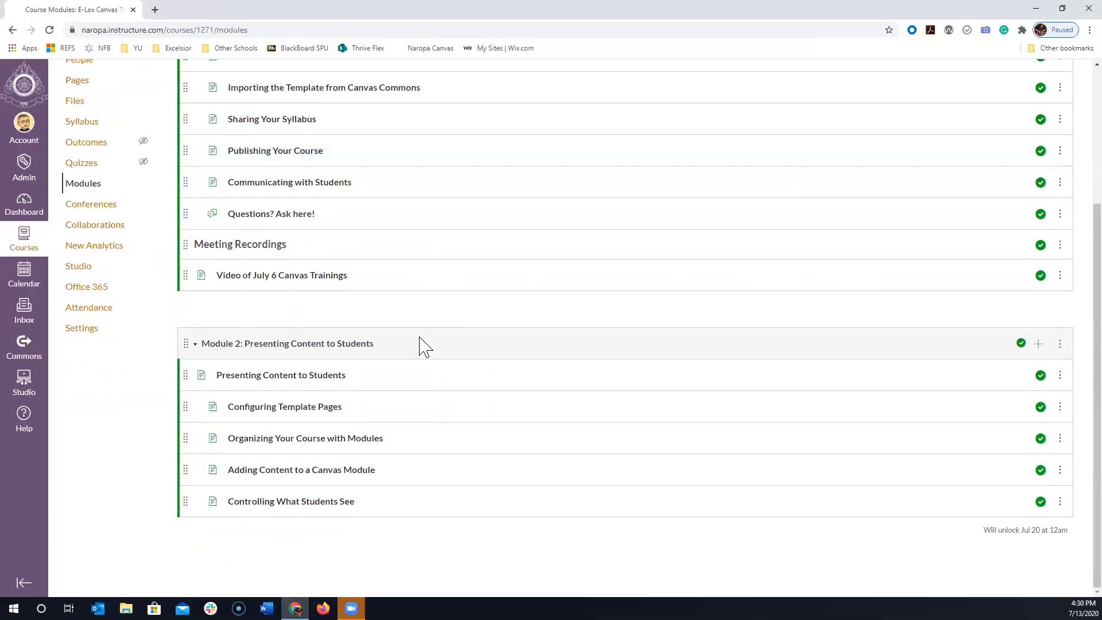
pyautogui.scroll(3, 490, 396)
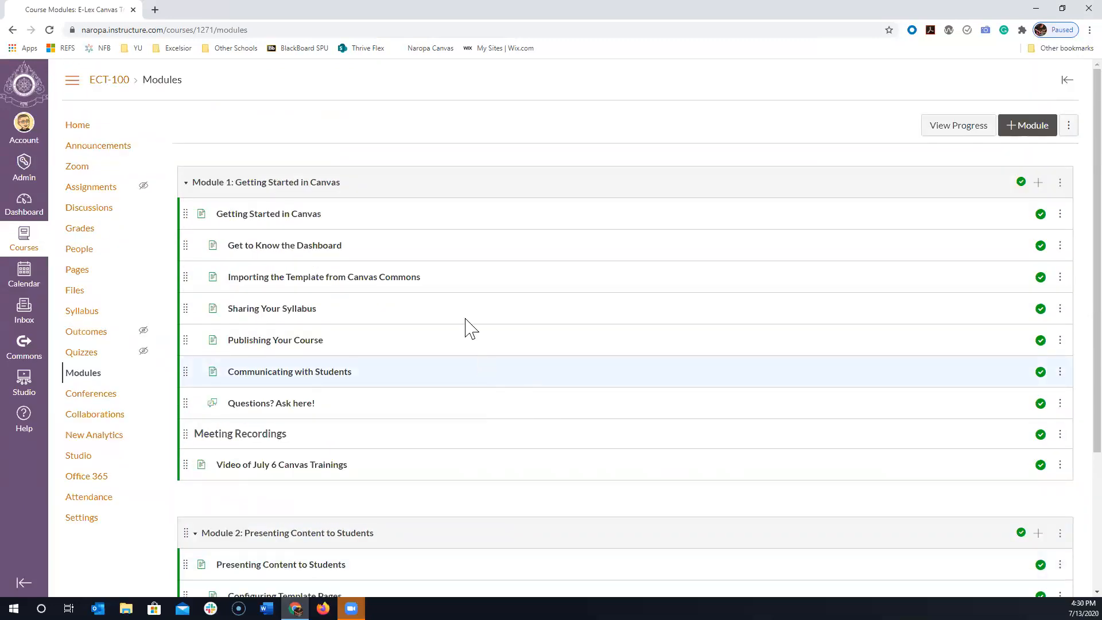
# - Open YouTube in a new browser tab, open the video "TOP 20 GUITAR SOLO OUTROS OF ALL TIME" and pause it
pyautogui.click(154, 9)
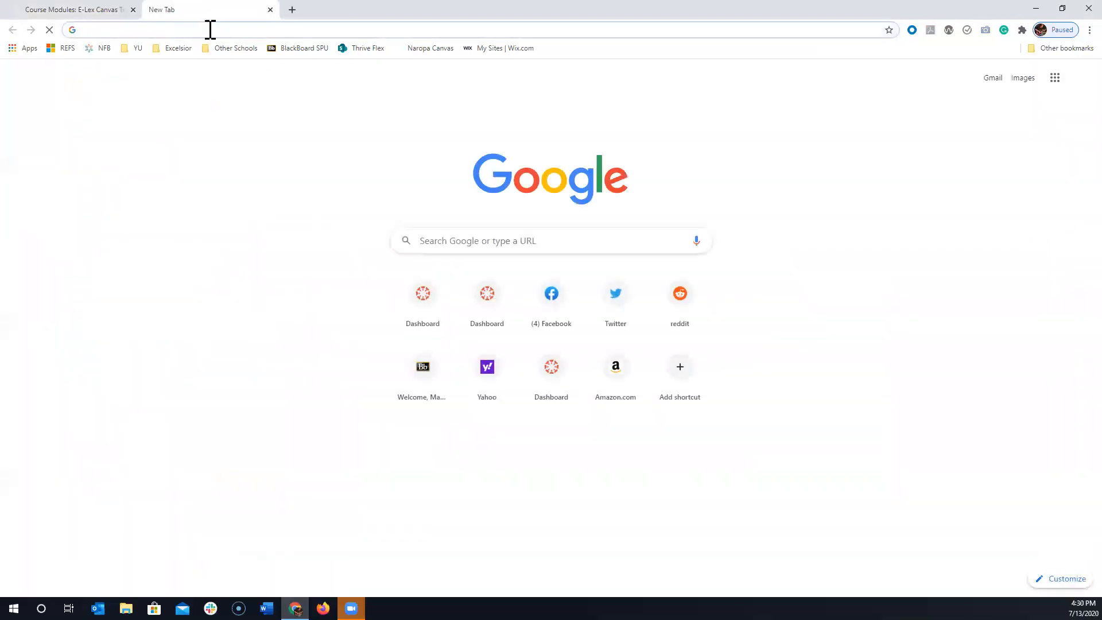
pyautogui.write('youtube.com')
pyautogui.press('Return')
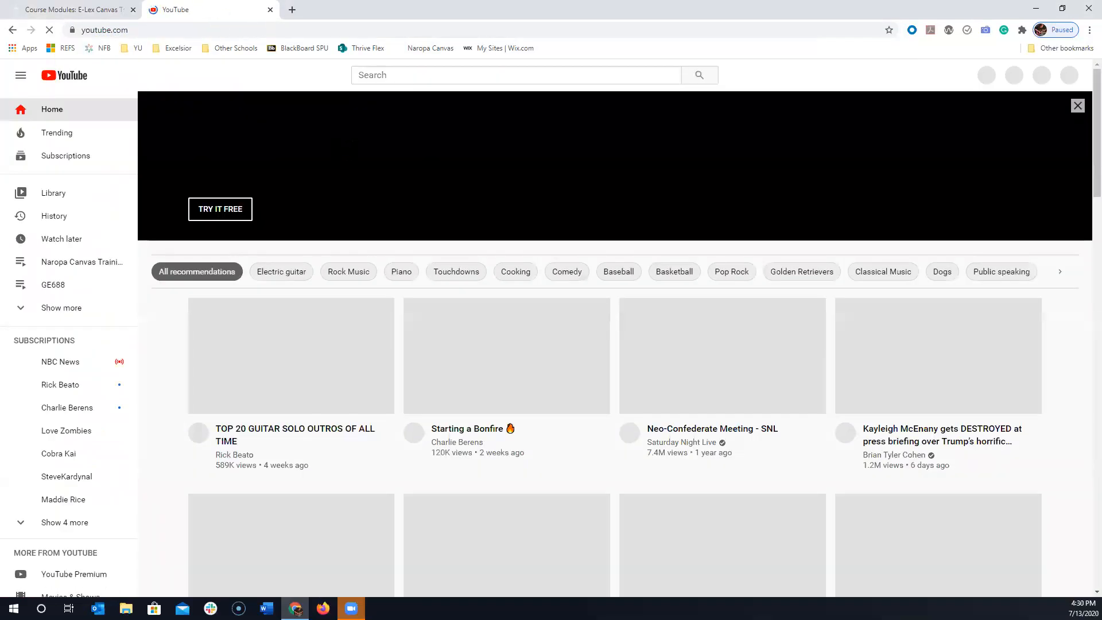
pyautogui.scroll(-2, 466, 184)
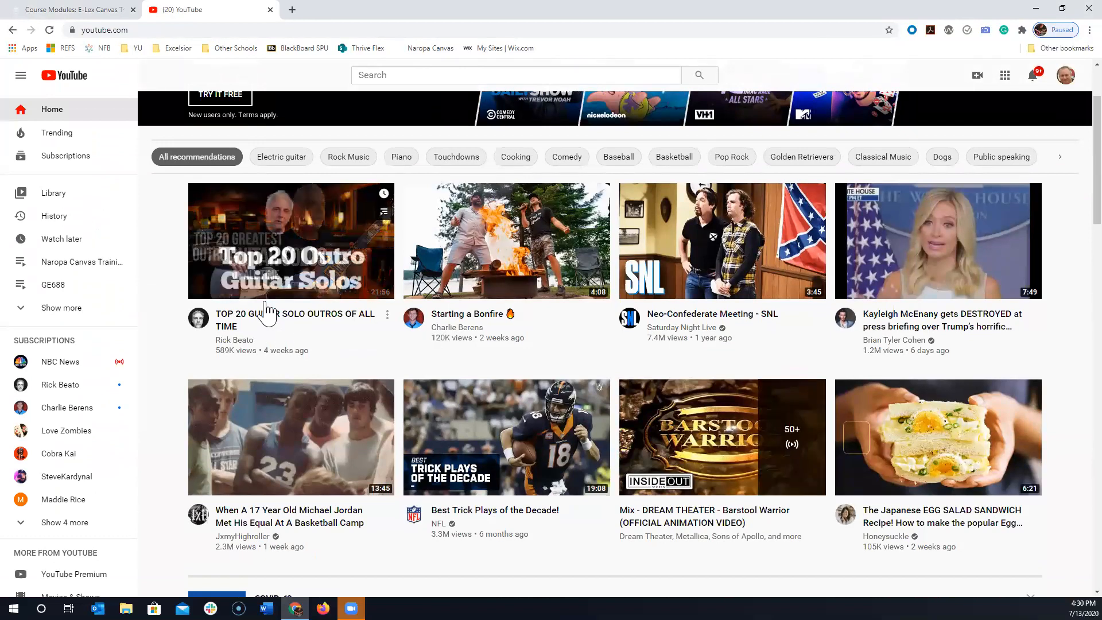
pyautogui.click(267, 315)
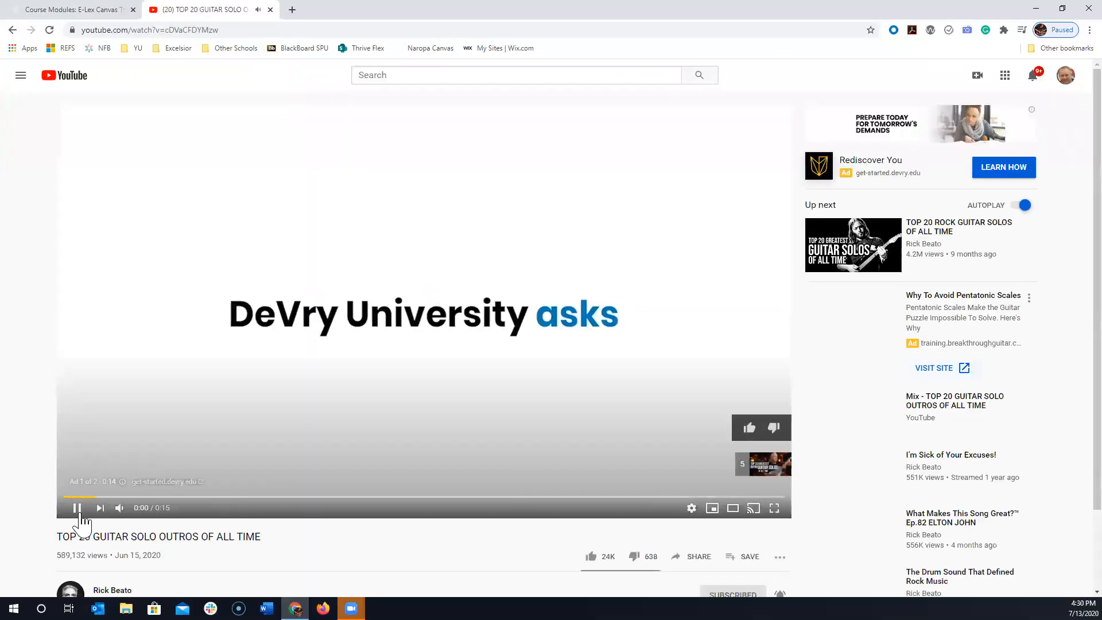
pyautogui.click(78, 510)
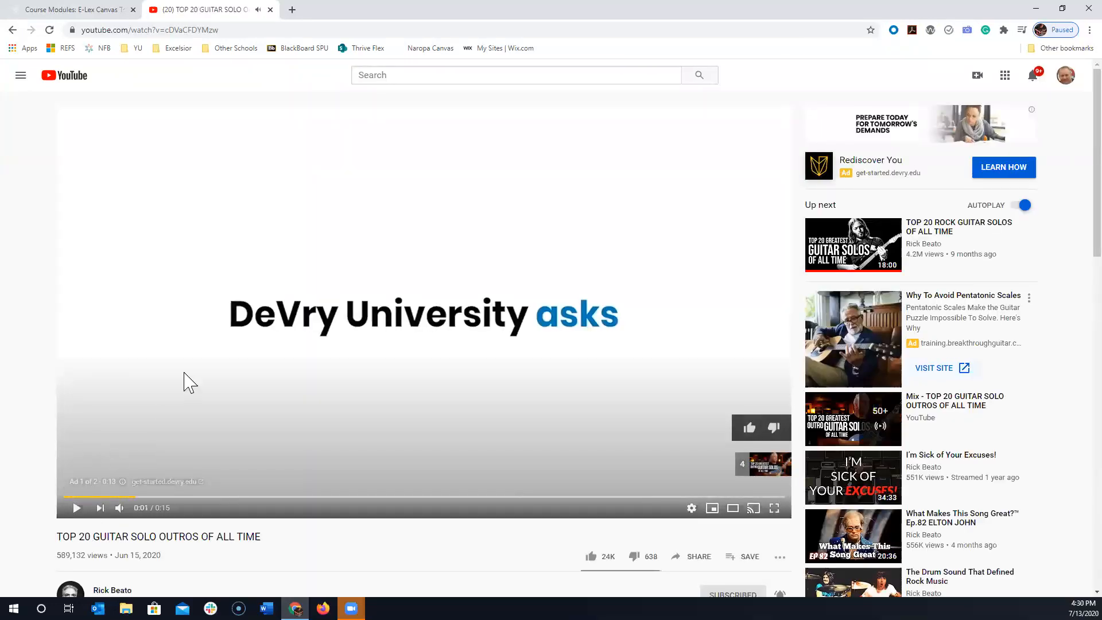
# - Copy the guitar video's share link from YouTube
pyautogui.scroll(-5, 190, 382)
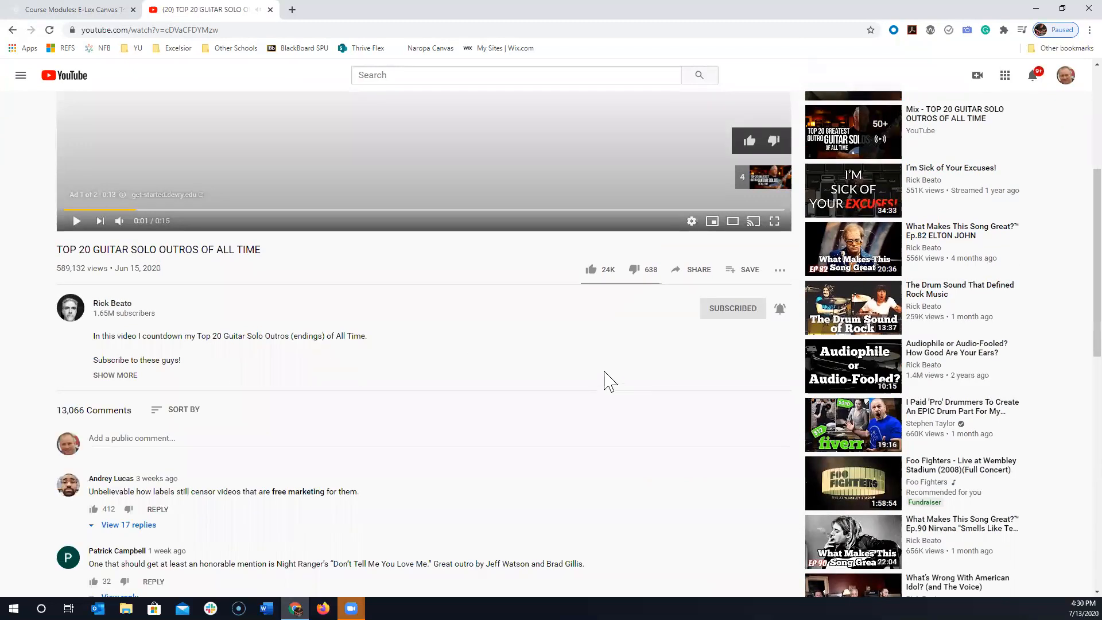
pyautogui.scroll(-1, 608, 384)
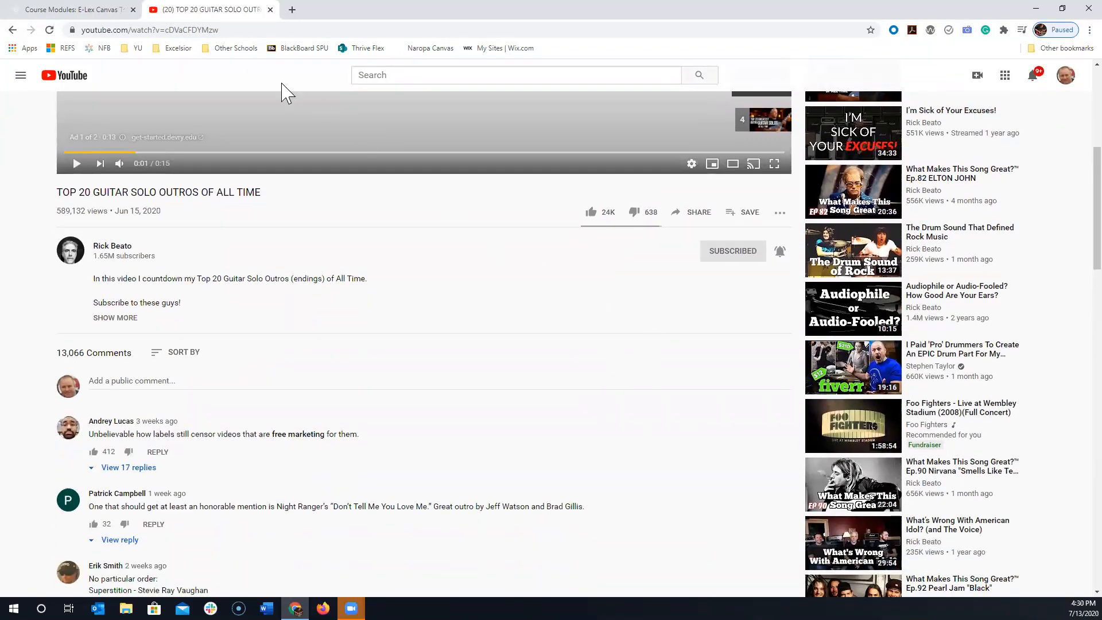
pyautogui.click(205, 30)
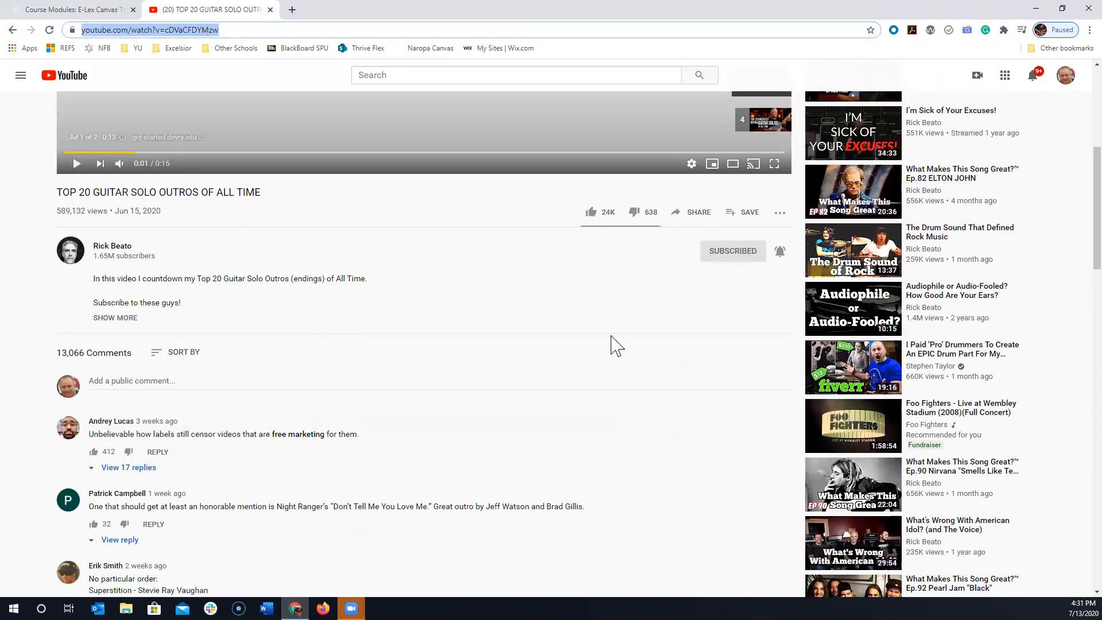
pyautogui.scroll(3, 617, 350)
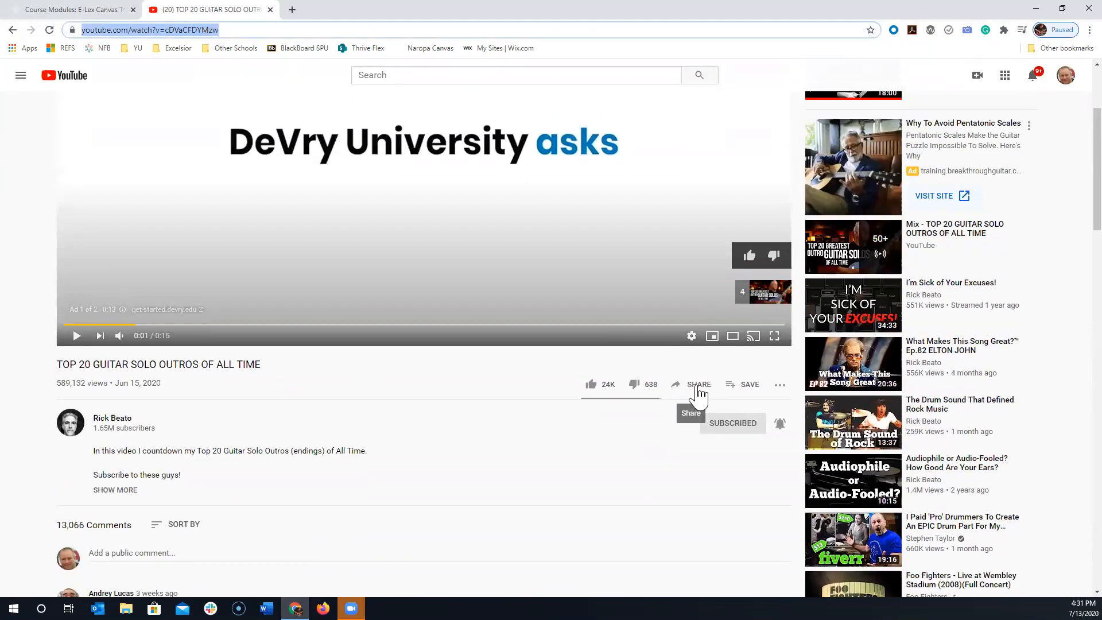
pyautogui.click(699, 395)
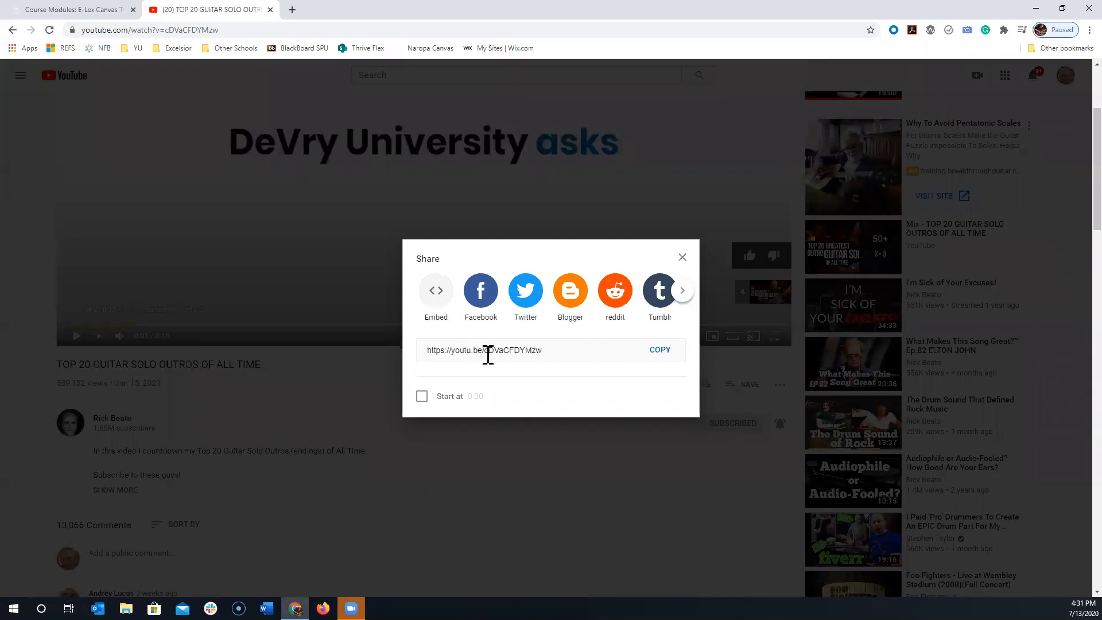
pyautogui.click(513, 346)
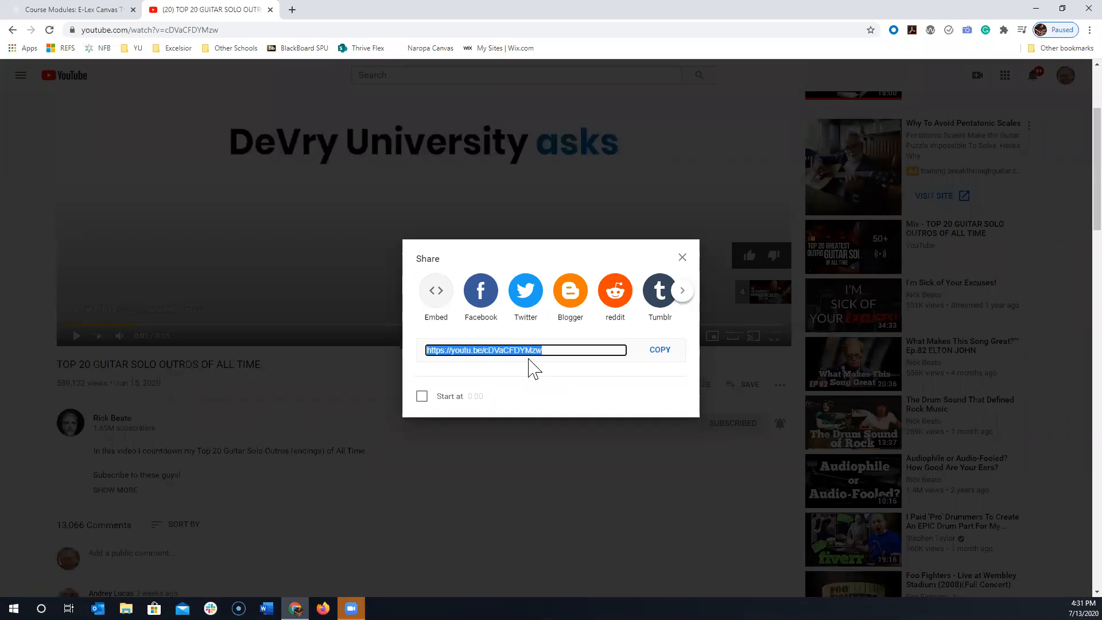
pyautogui.click(660, 352)
# - Return to Canvas, open the Dashboard in a separate tab and go to the Week 1 module of LaGrow Blank Course
pyautogui.click(49, 8)
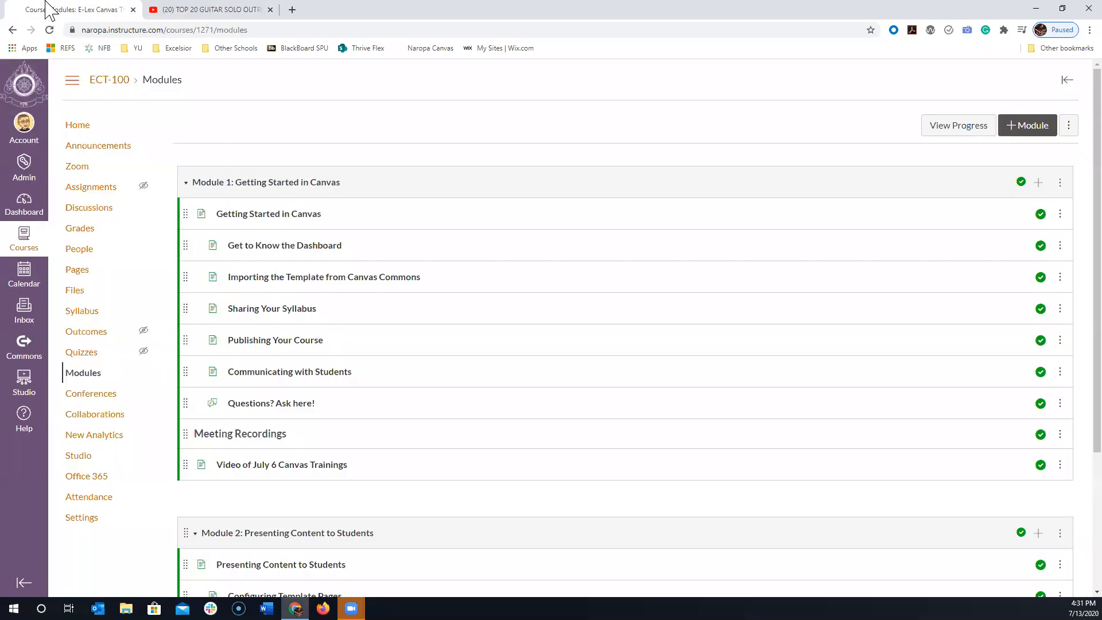
pyautogui.scroll(-3, 327, 381)
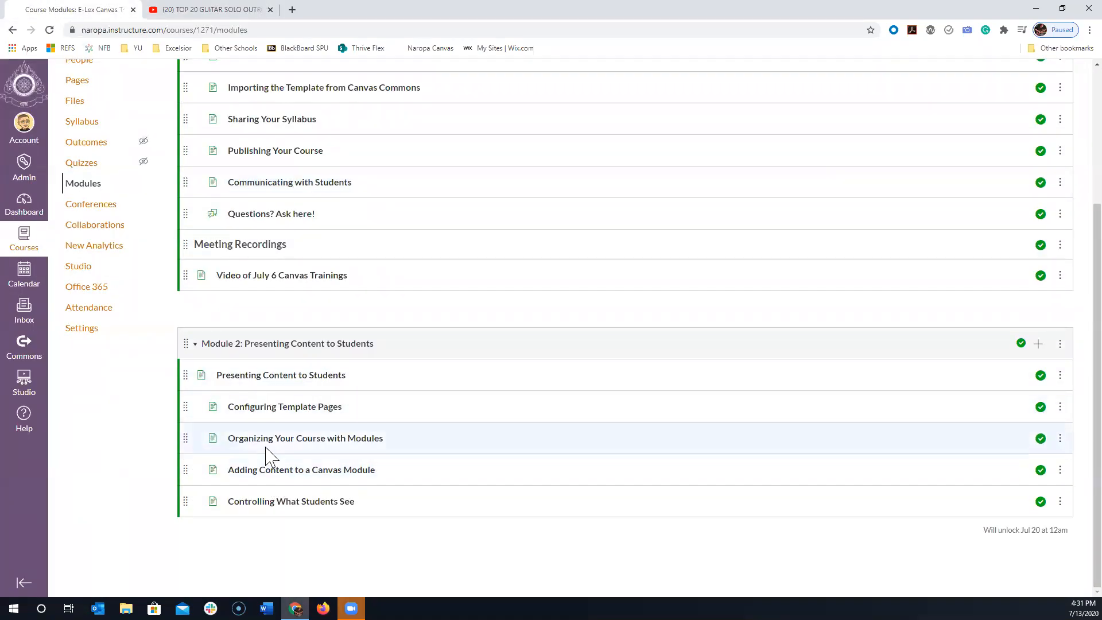
pyautogui.scroll(3, 265, 453)
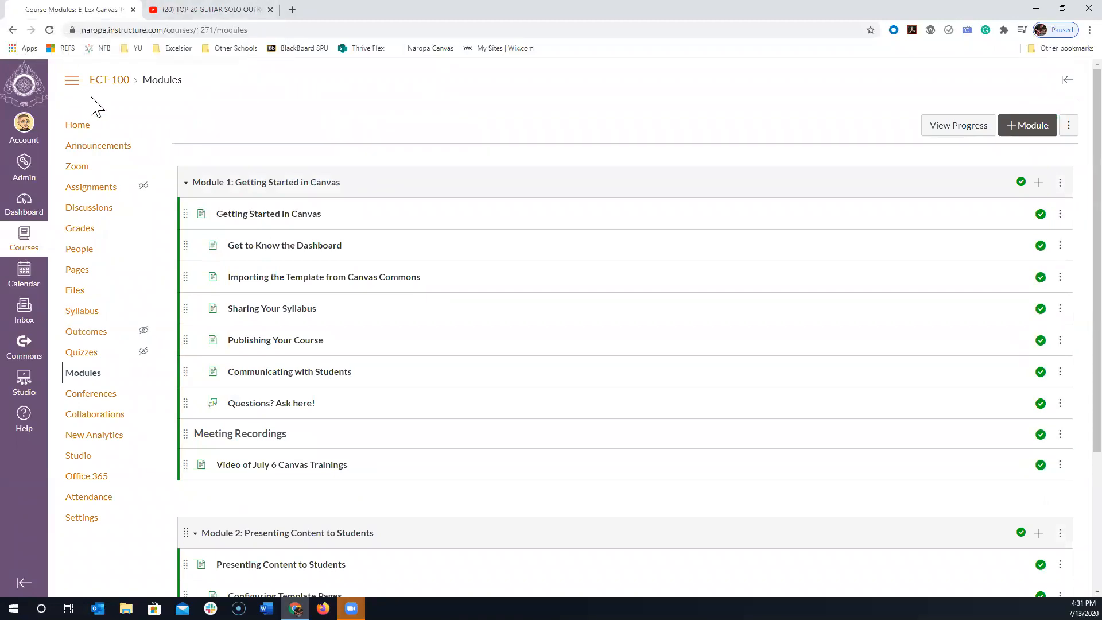
pyautogui.rightClick(21, 198)
pyautogui.click(65, 204)
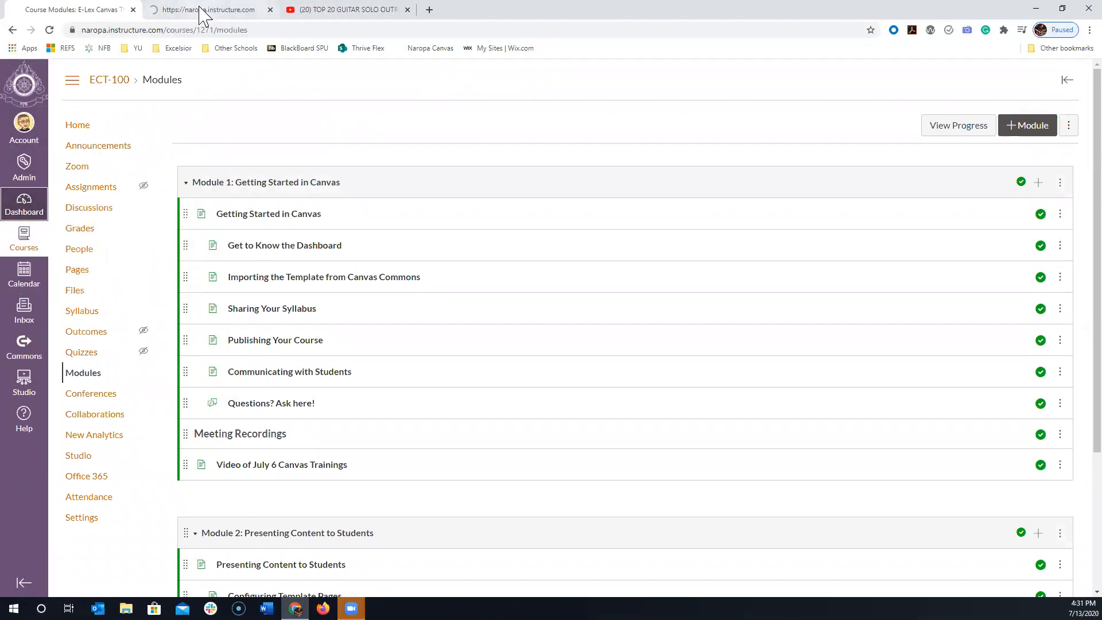
pyautogui.hotkey('ctrl', 'Tab')
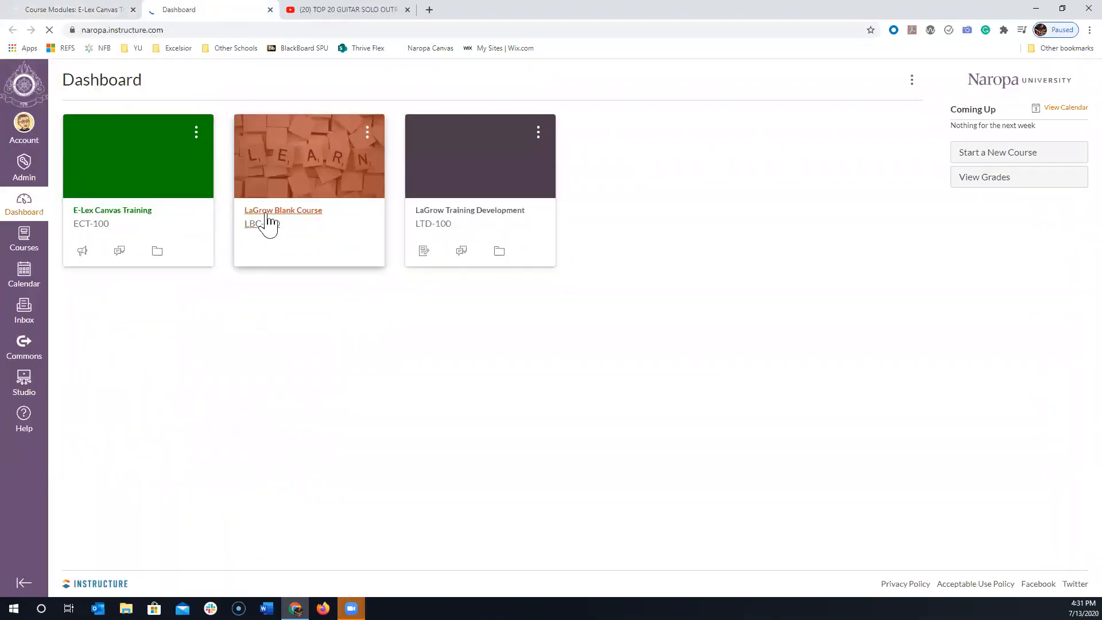
pyautogui.click(267, 221)
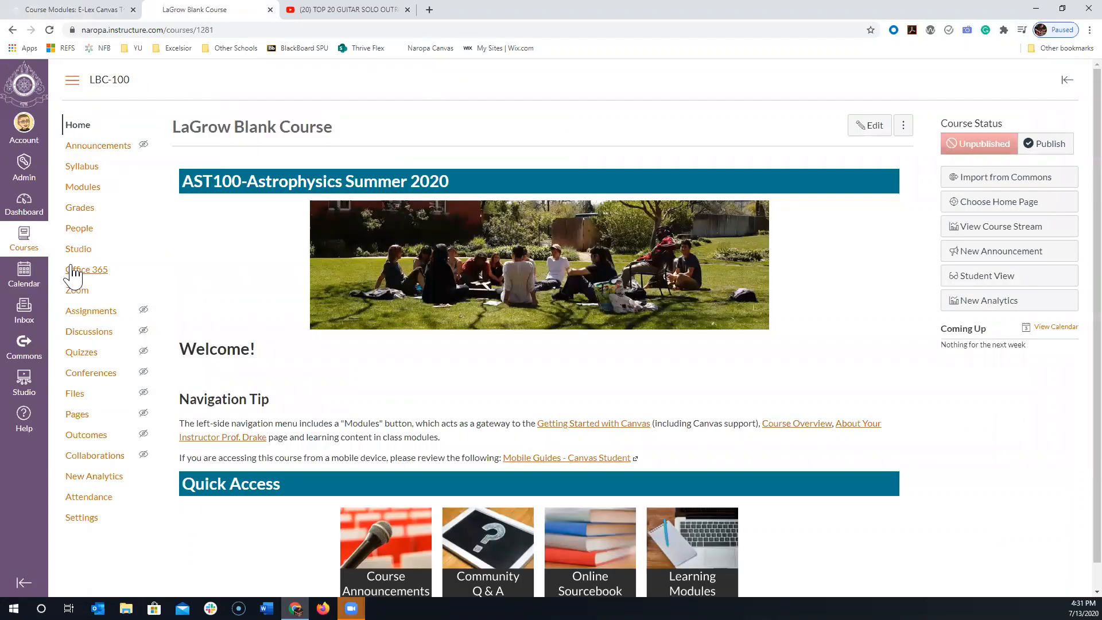
pyautogui.click(83, 187)
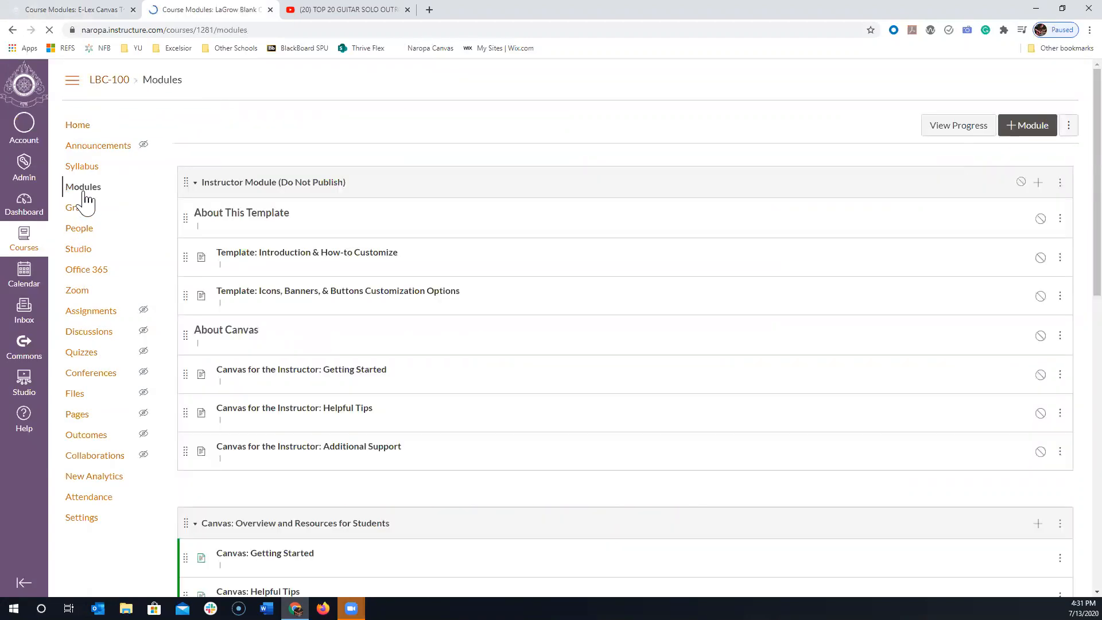
pyautogui.scroll(-2, 347, 341)
pyautogui.scroll(-2, 347, 341)
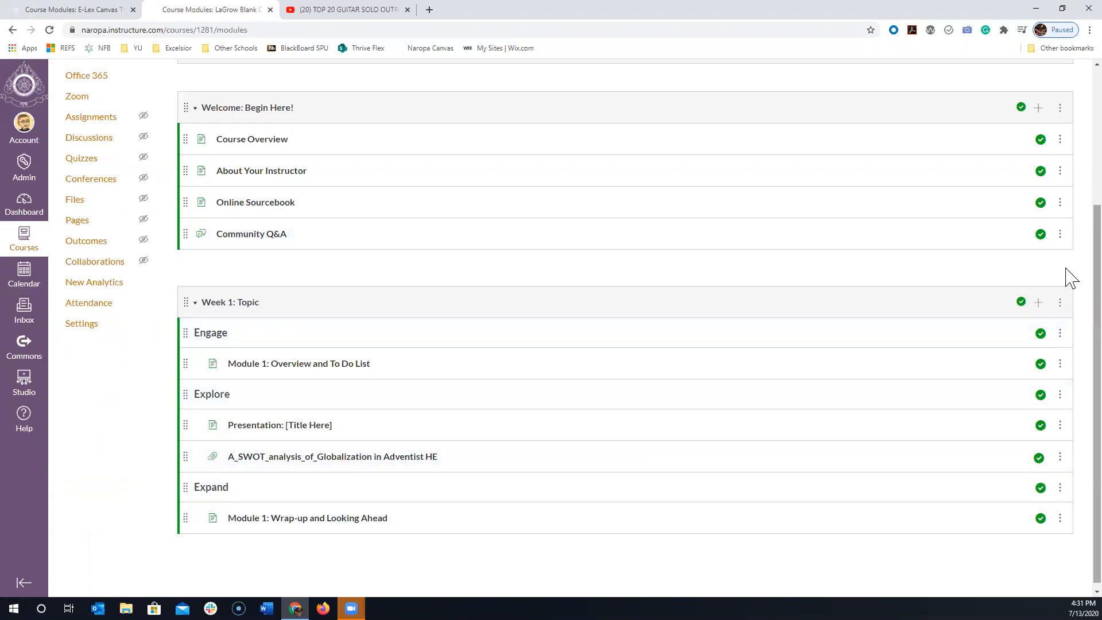
# - Start adding an External URL item to Week 1: Topic with the copied YouTube link and the page name "Top 20 Guitar Solos"
pyautogui.click(1039, 303)
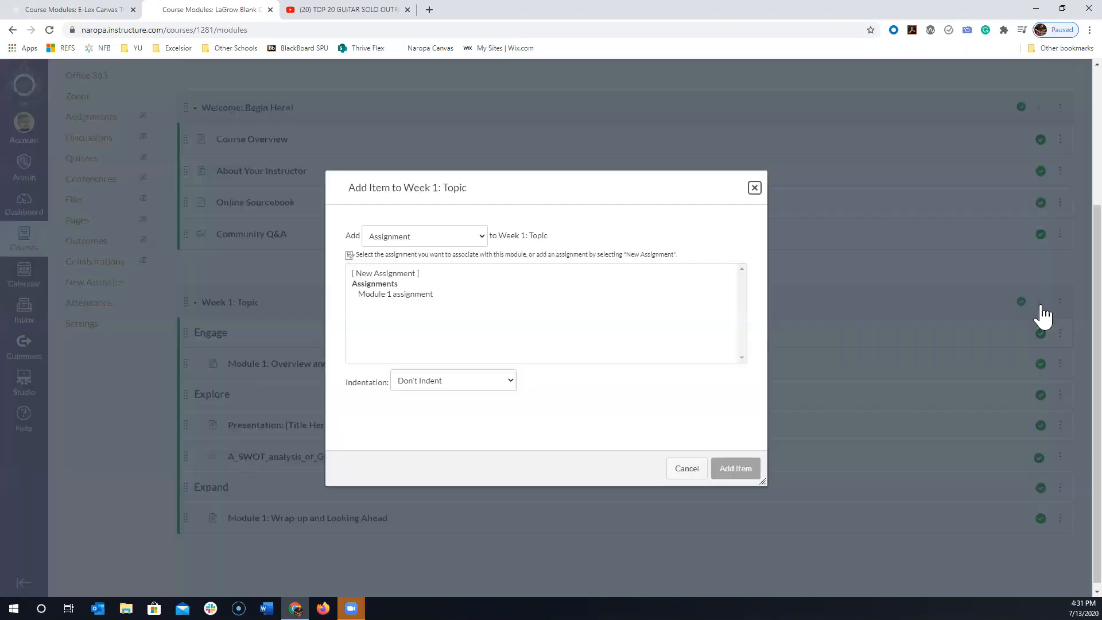
pyautogui.click(410, 243)
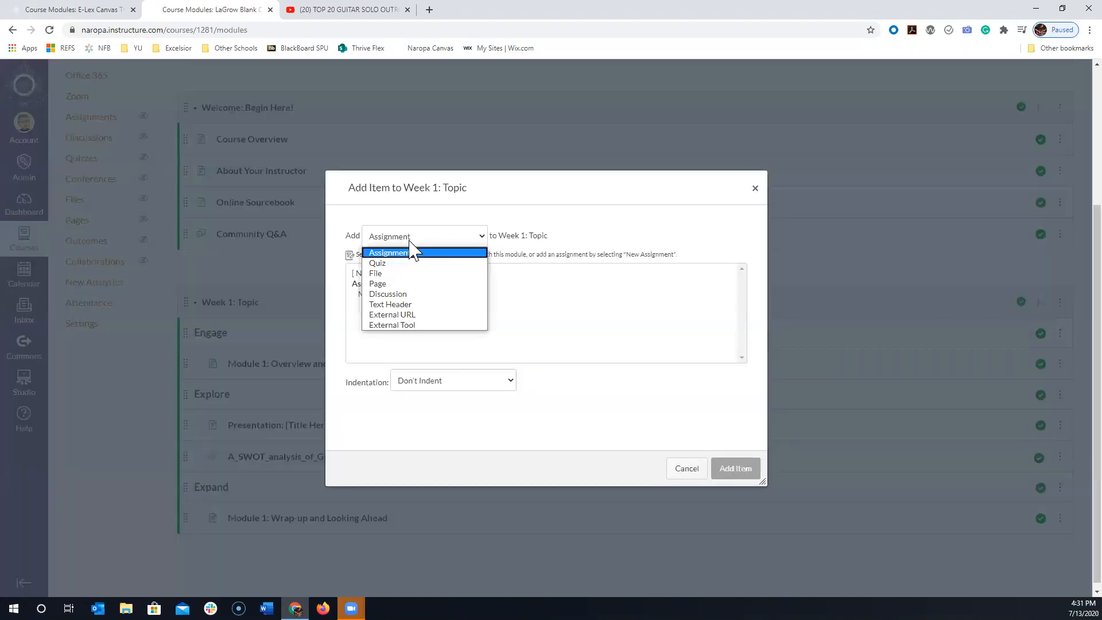
pyautogui.click(419, 315)
pyautogui.click(420, 272)
pyautogui.hotkey('ctrl', 'v')
pyautogui.click(433, 301)
pyautogui.write('Top')
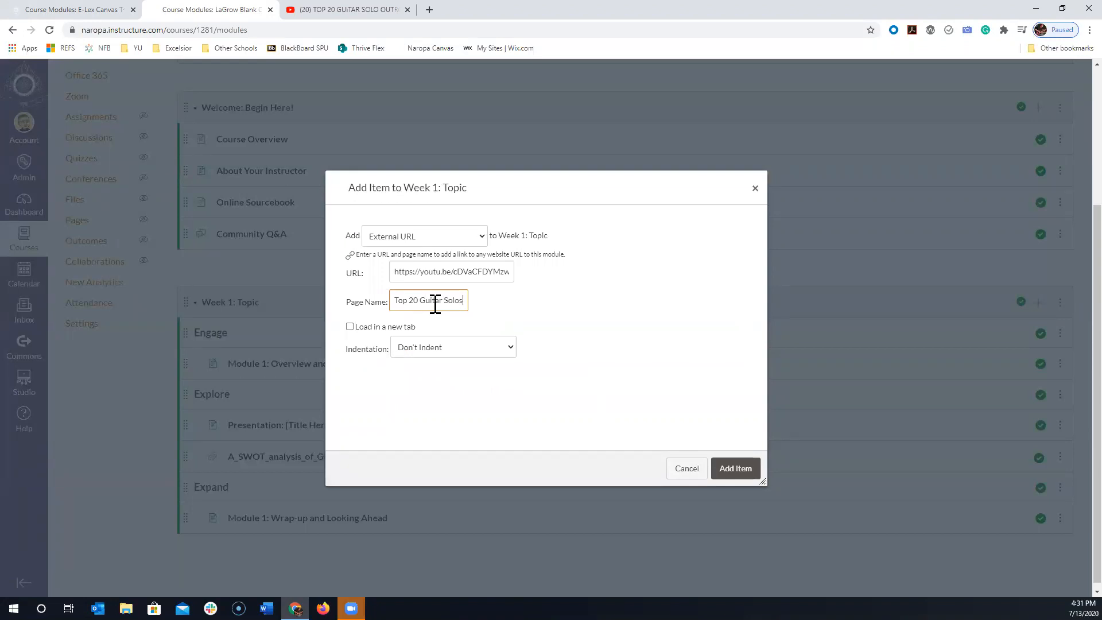
# - Make the link load in a new tab, indent it 1 level and add it to the module
pyautogui.click(386, 332)
pyautogui.click(455, 348)
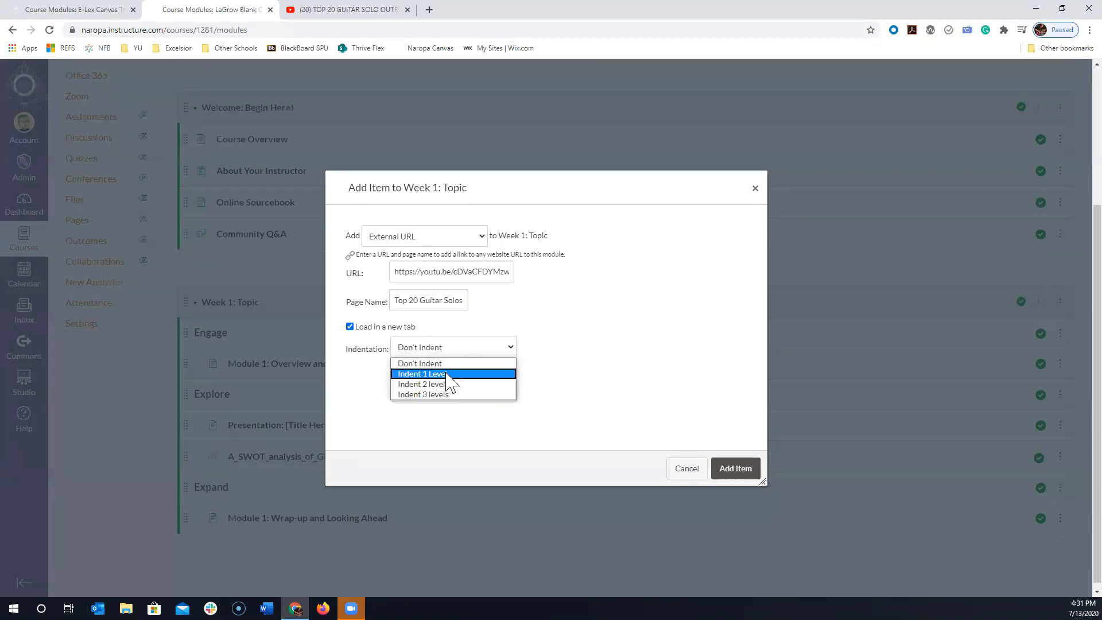
pyautogui.click(449, 374)
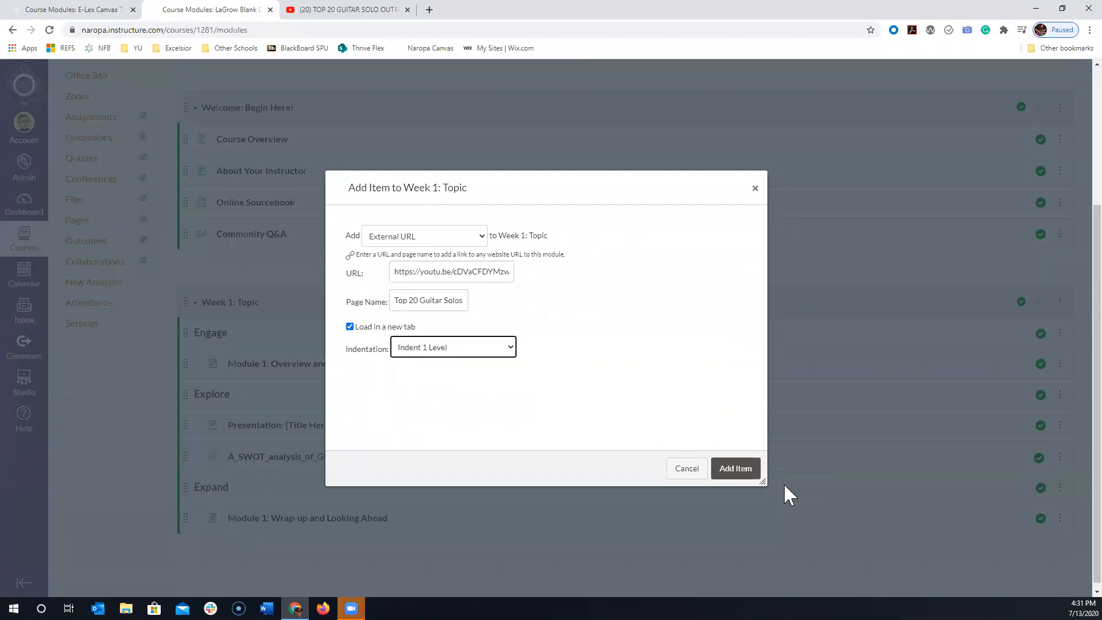
pyautogui.click(736, 471)
# - Publish the Top 20 Guitar Solos link and move it up to the end of the Explore section
pyautogui.scroll(-1, 450, 427)
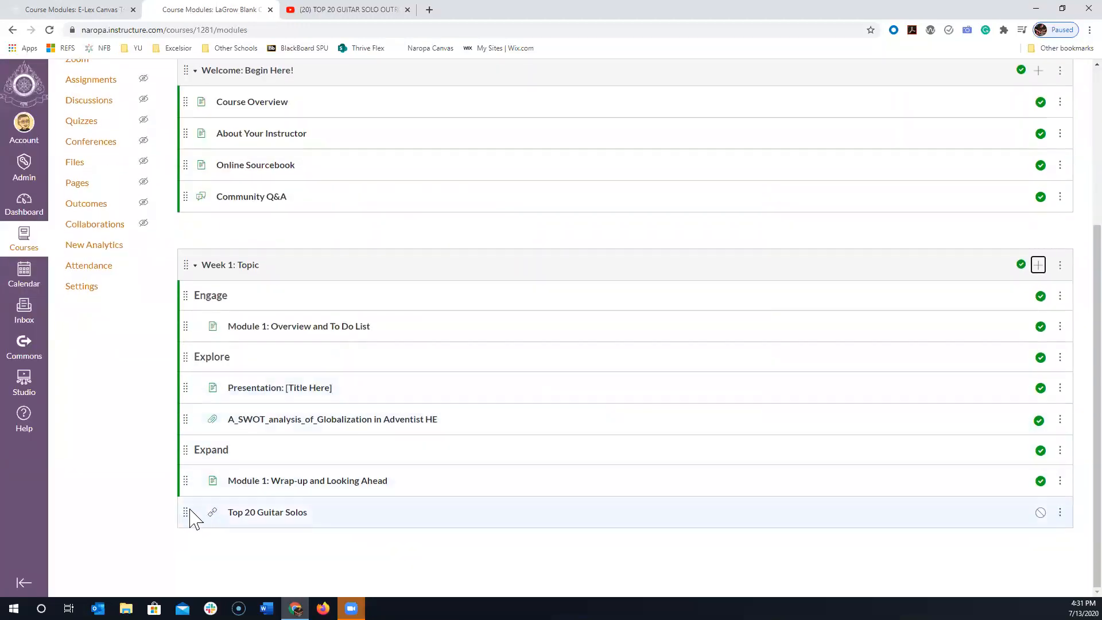
pyautogui.click(1040, 514)
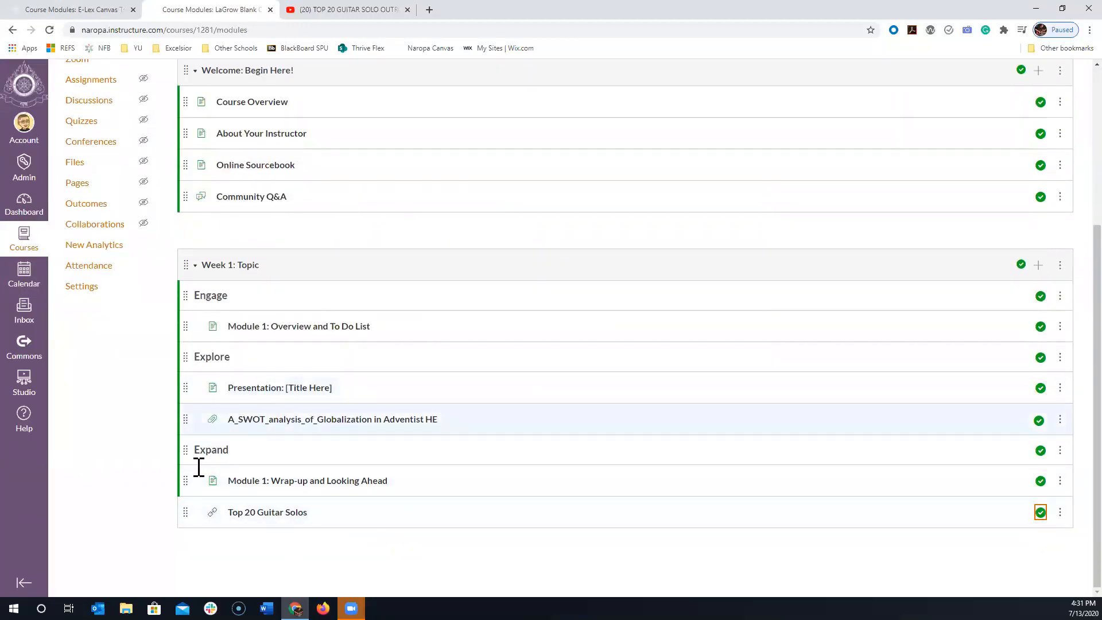
pyautogui.moveTo(186, 510); pyautogui.dragTo(192, 451)
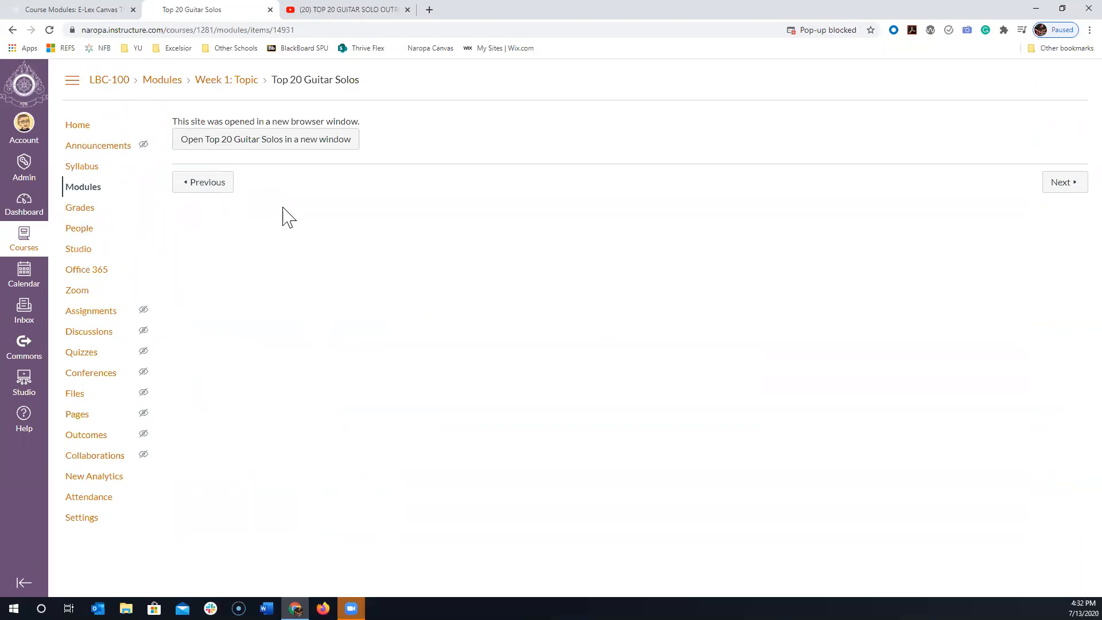
# - Test the Top 20 Guitar Solos link in a new window, close the video and go back to the course modules
pyautogui.click(288, 140)
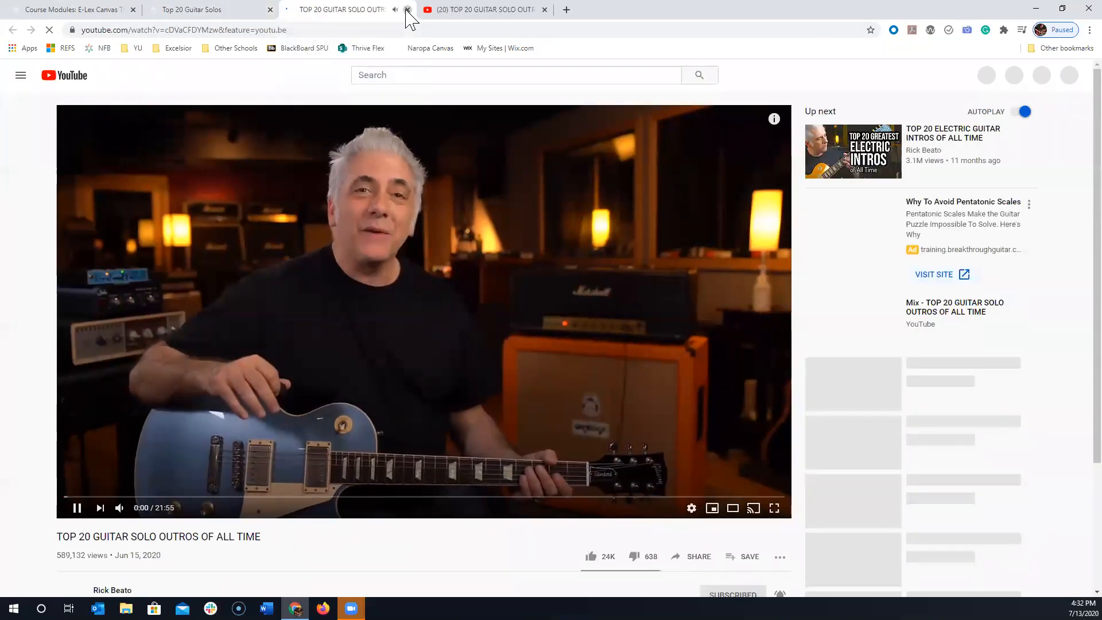
pyautogui.click(407, 9)
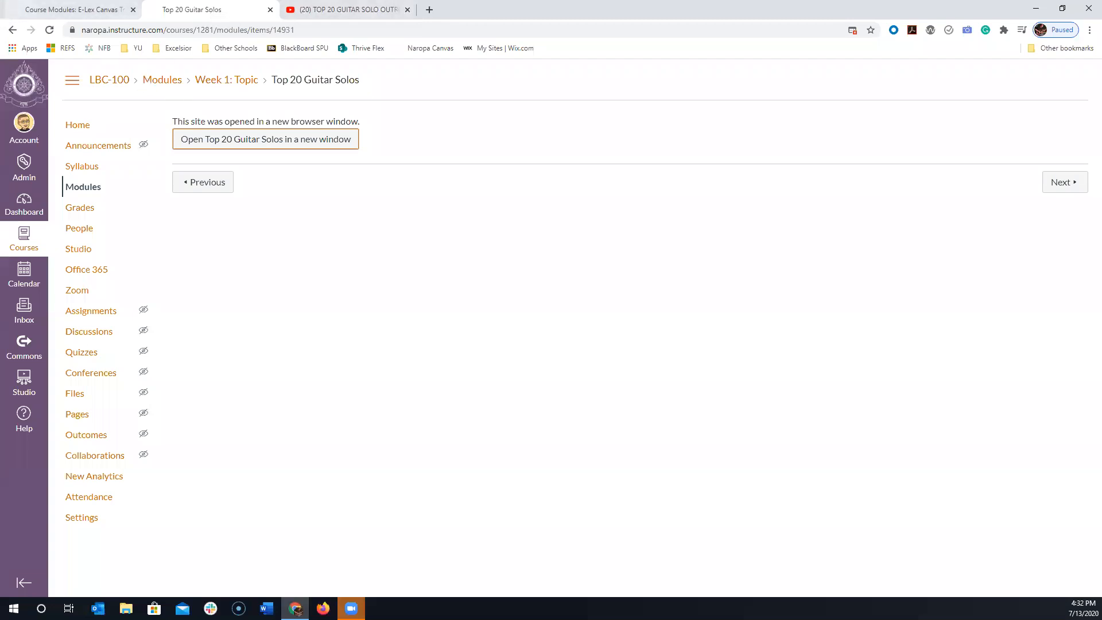
pyautogui.click(77, 188)
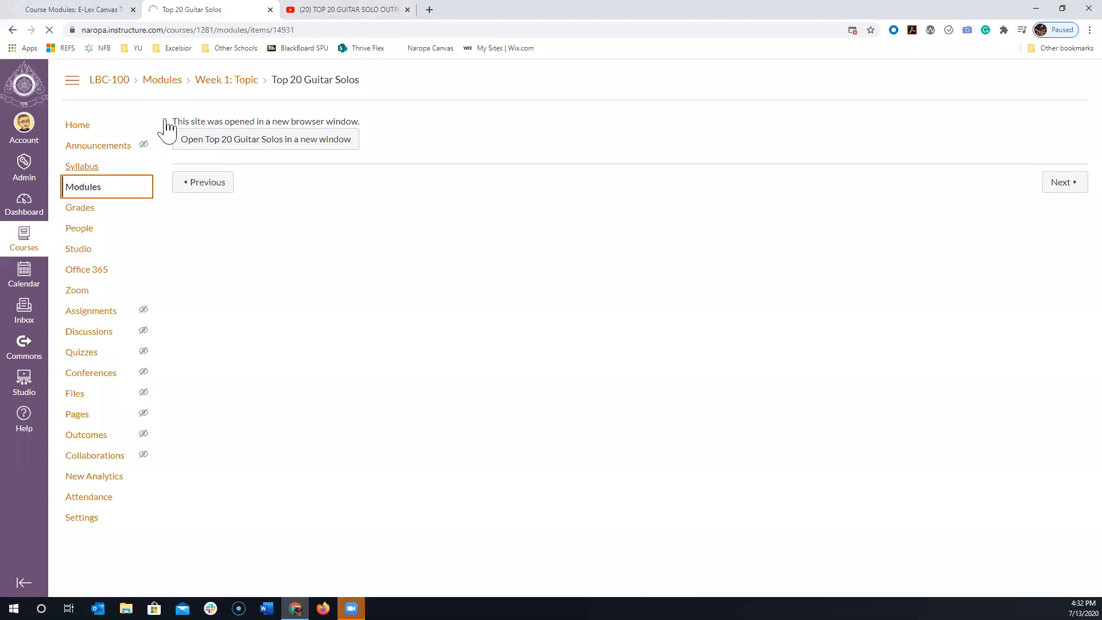
# - Switch to the YouTube page of the Top 20 Guitar Solo Outros video
pyautogui.click(298, 10)
pyautogui.click(255, 10)
pyautogui.click(324, 10)
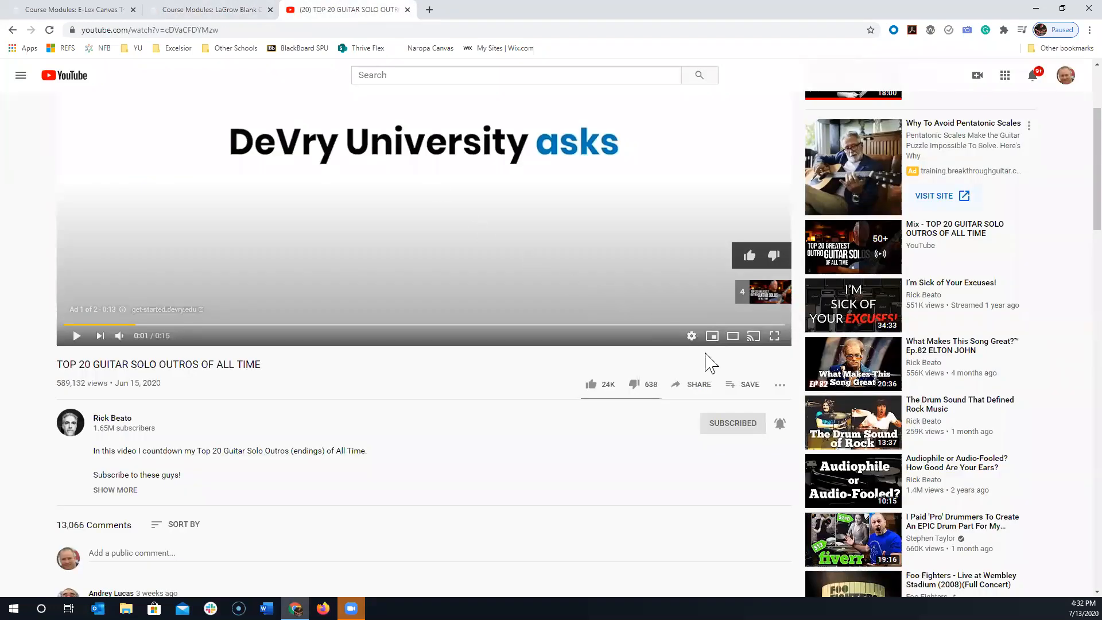
pyautogui.click(707, 384)
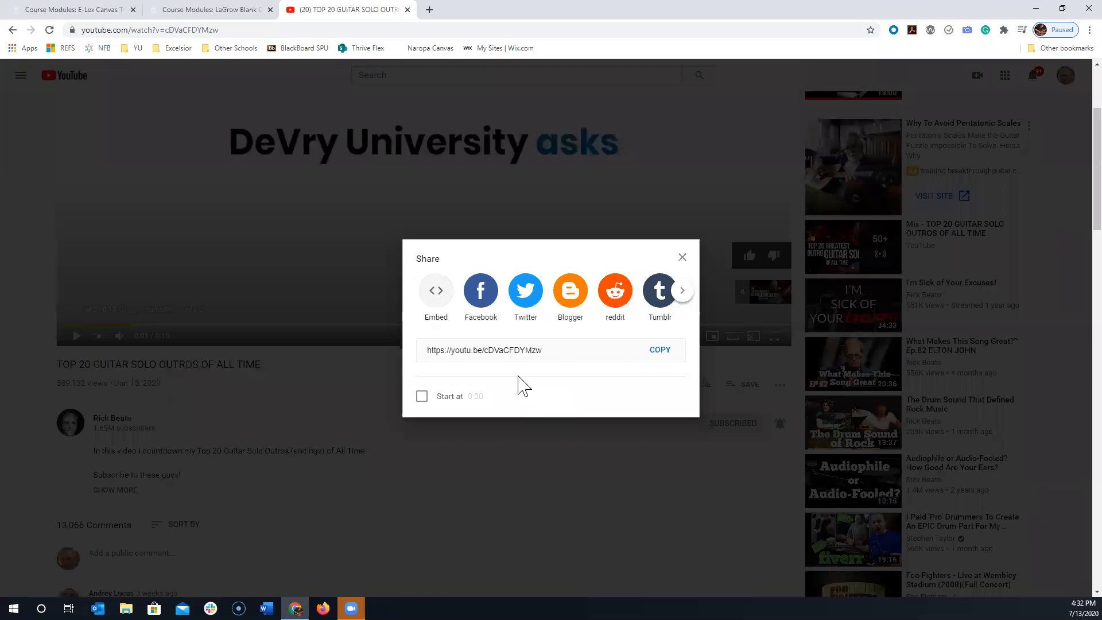
pyautogui.click(422, 396)
pyautogui.click(421, 397)
pyautogui.click(682, 257)
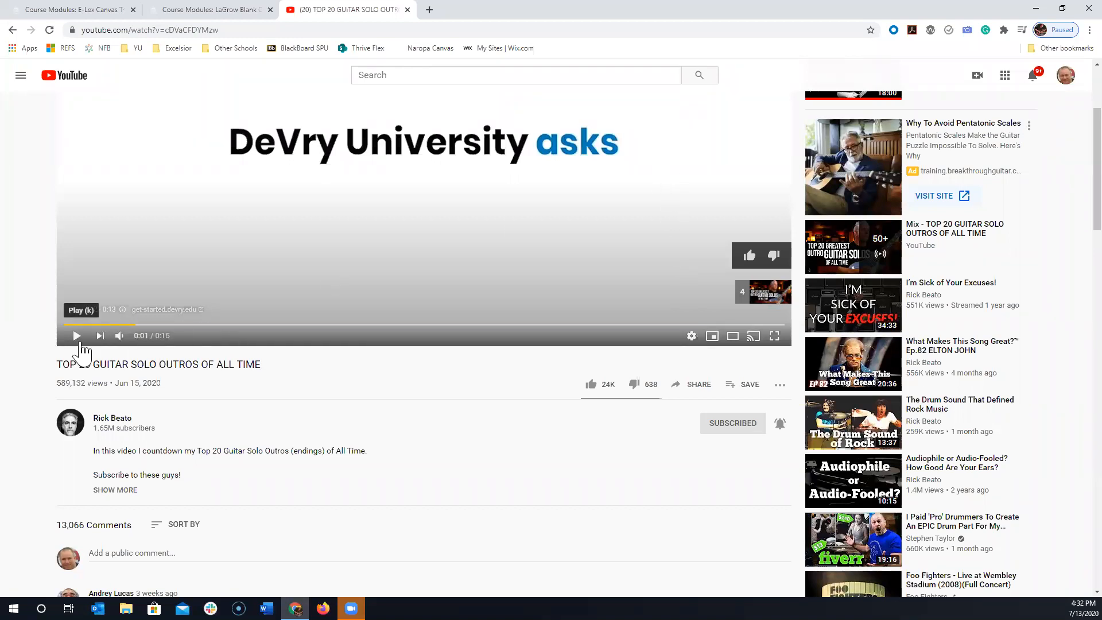
# - Play the video past its ad and pause it at about 8:10, declining the YouTube Premium offer
pyautogui.click(78, 337)
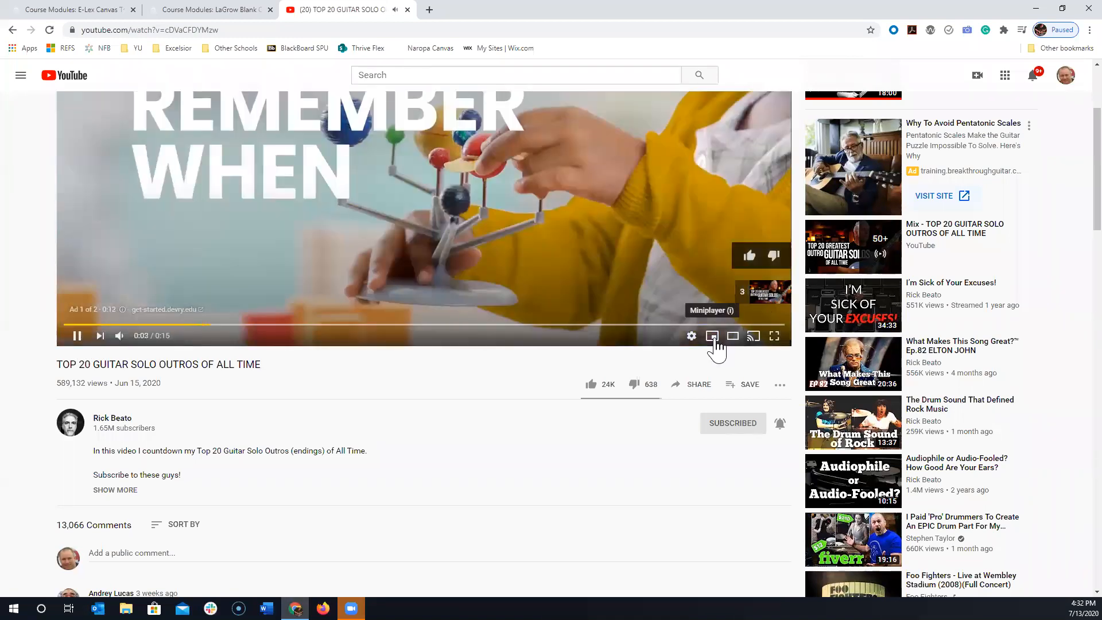
pyautogui.scroll(1, 725, 391)
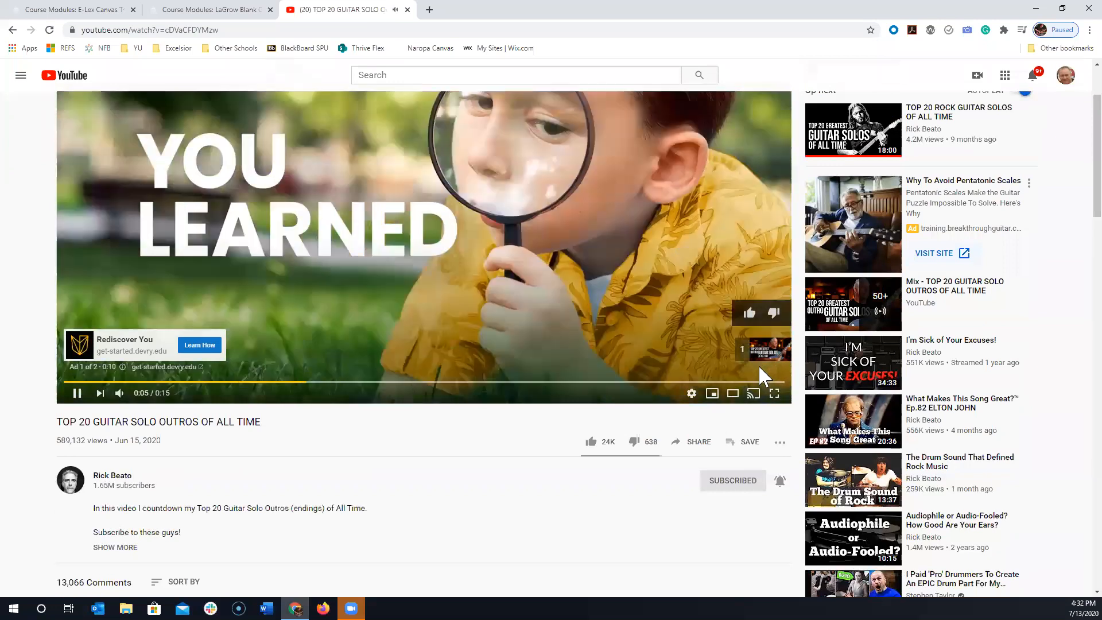
pyautogui.click(758, 348)
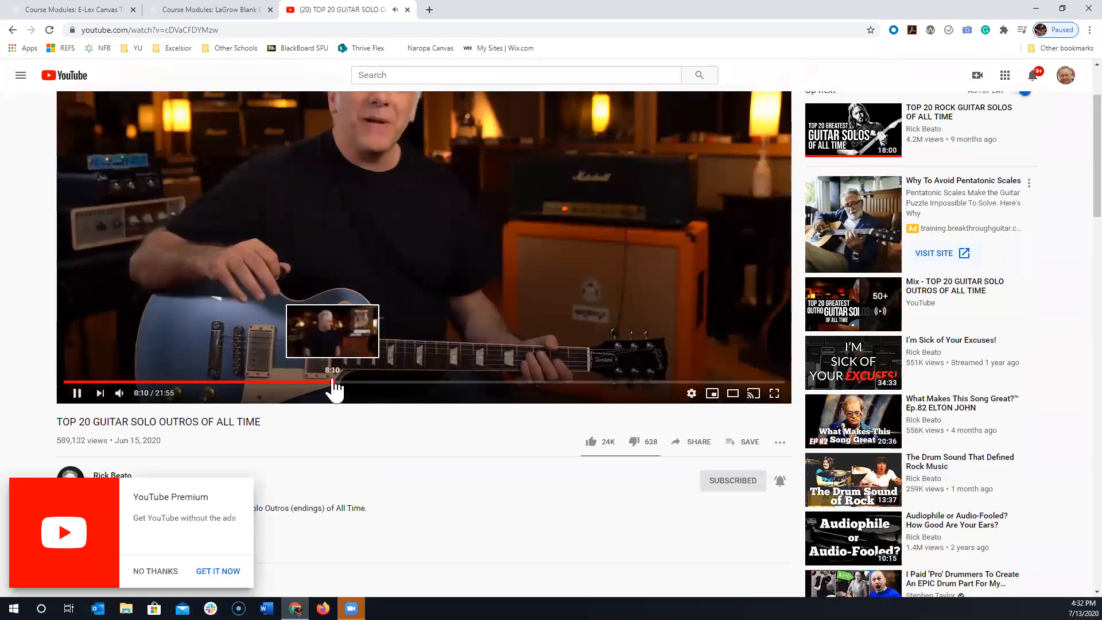
pyautogui.click(333, 382)
pyautogui.click(77, 392)
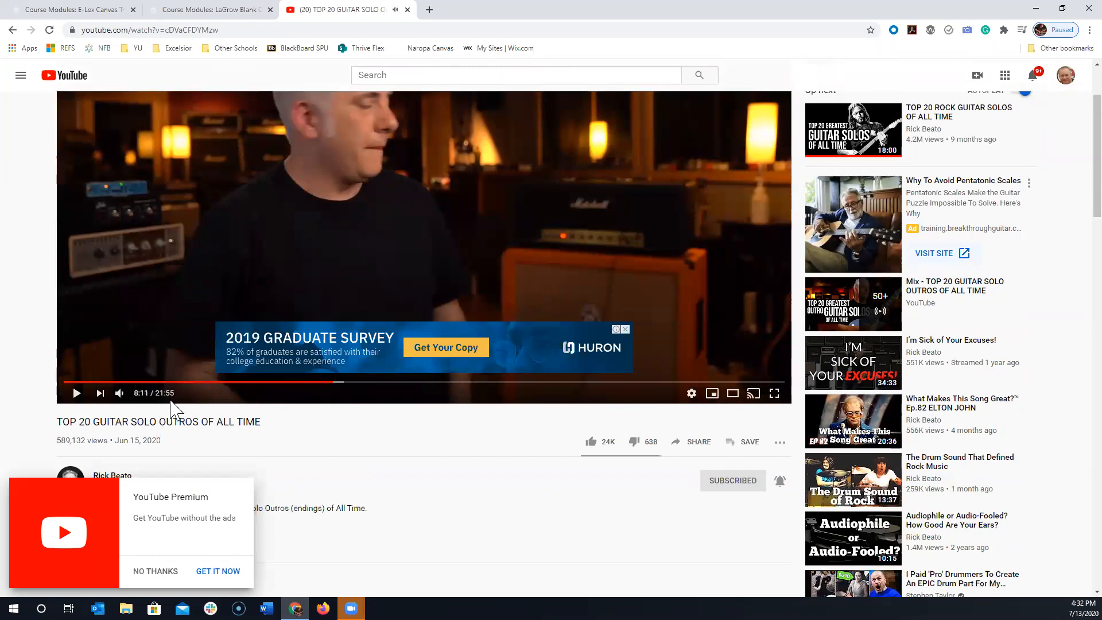
pyautogui.scroll(1, 373, 338)
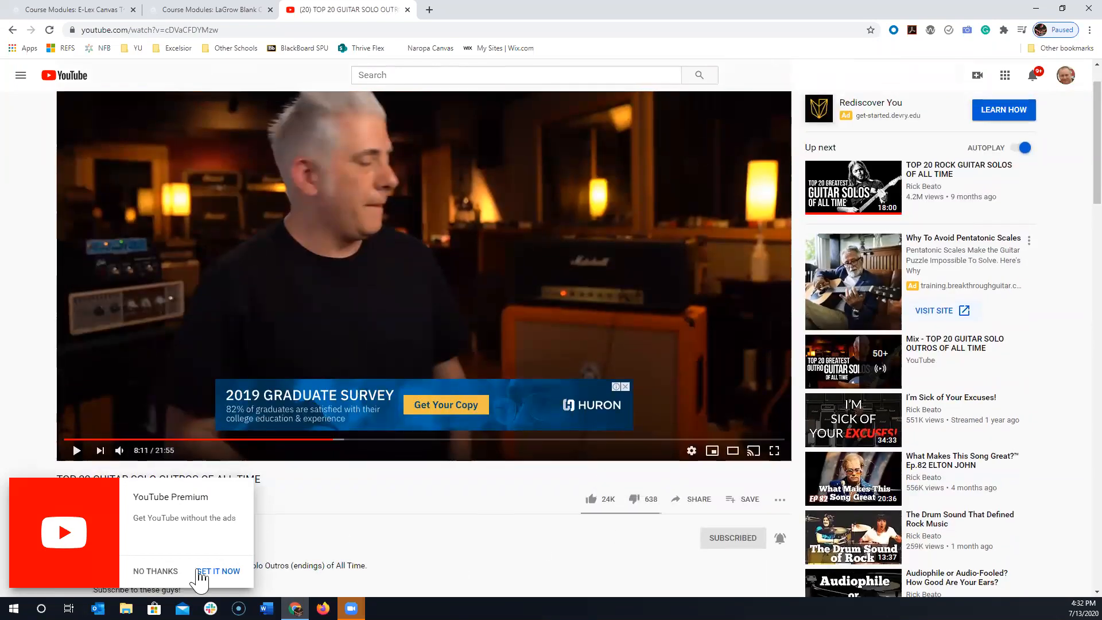
pyautogui.click(161, 572)
# - Set the video's share link to start at 10:00 and copy the link
pyautogui.click(692, 499)
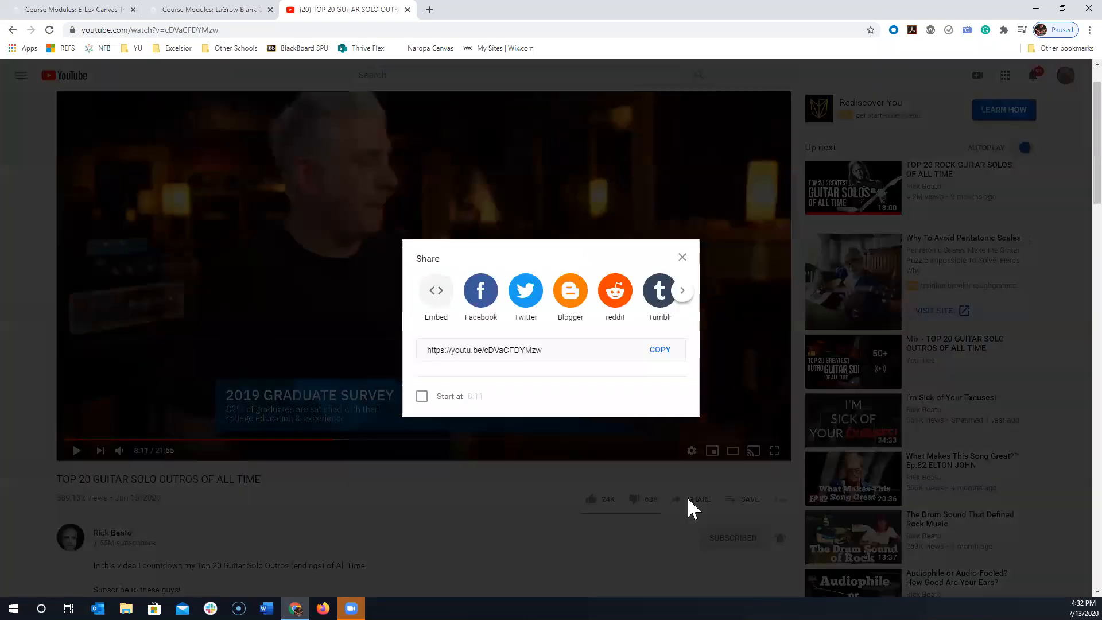
pyautogui.click(423, 395)
pyautogui.moveTo(488, 394); pyautogui.dragTo(450, 403)
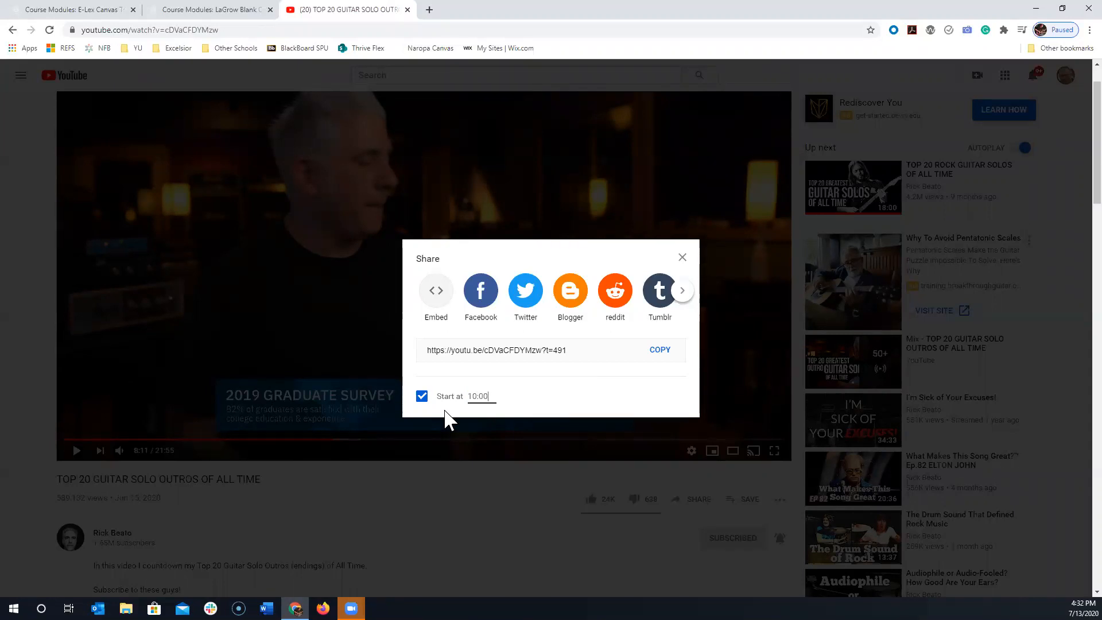
pyautogui.click(556, 400)
pyautogui.click(589, 348)
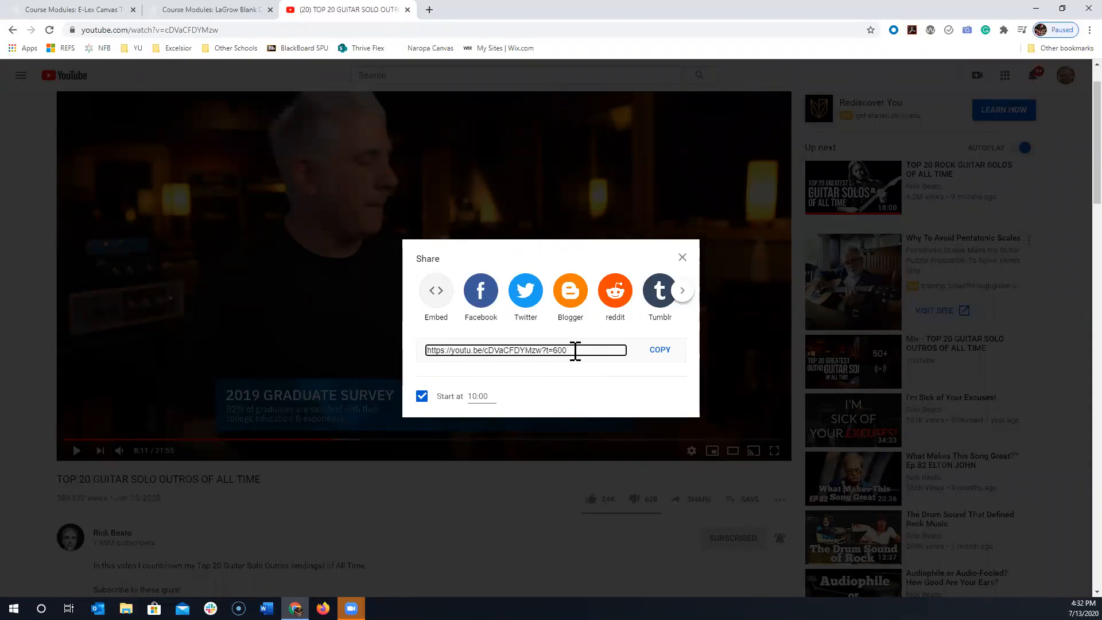
pyautogui.tripleClick(442, 349)
pyautogui.hotkey('ctrl', 'c')
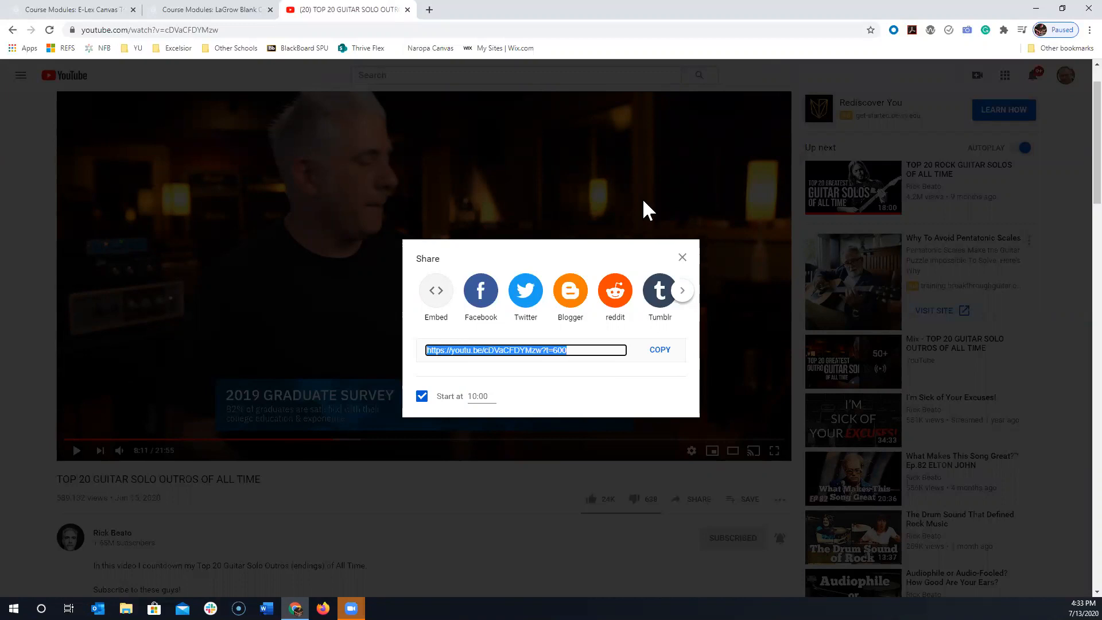
pyautogui.click(682, 257)
# - Return to Canvas, open the Week 1 page "Presentation: [Title Here]" for editing and enlarge the content editor
pyautogui.click(193, 9)
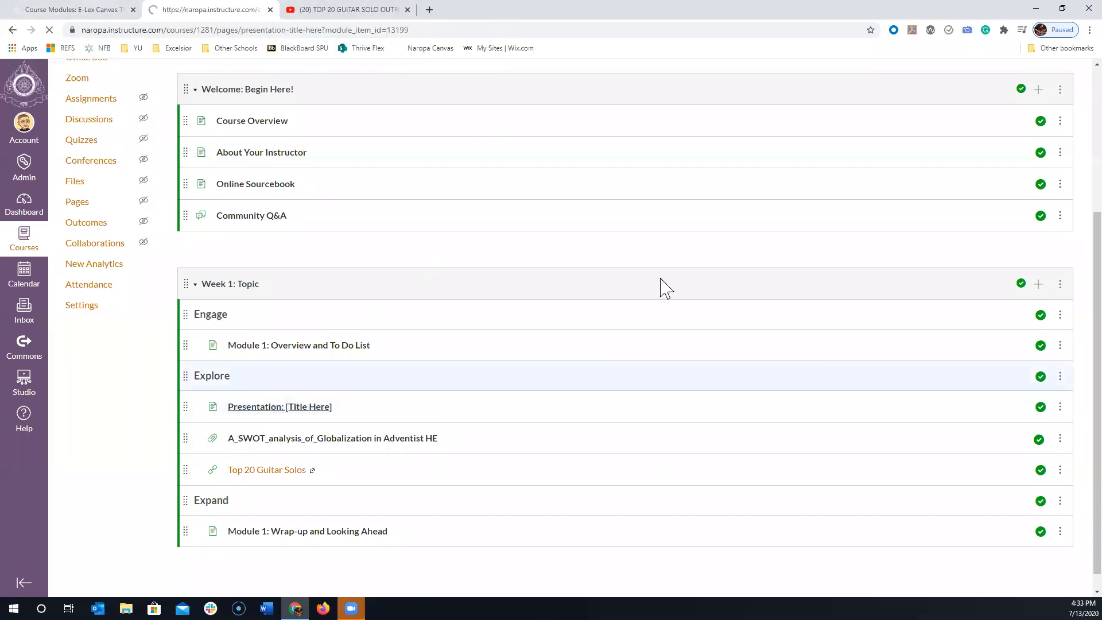
pyautogui.click(1058, 122)
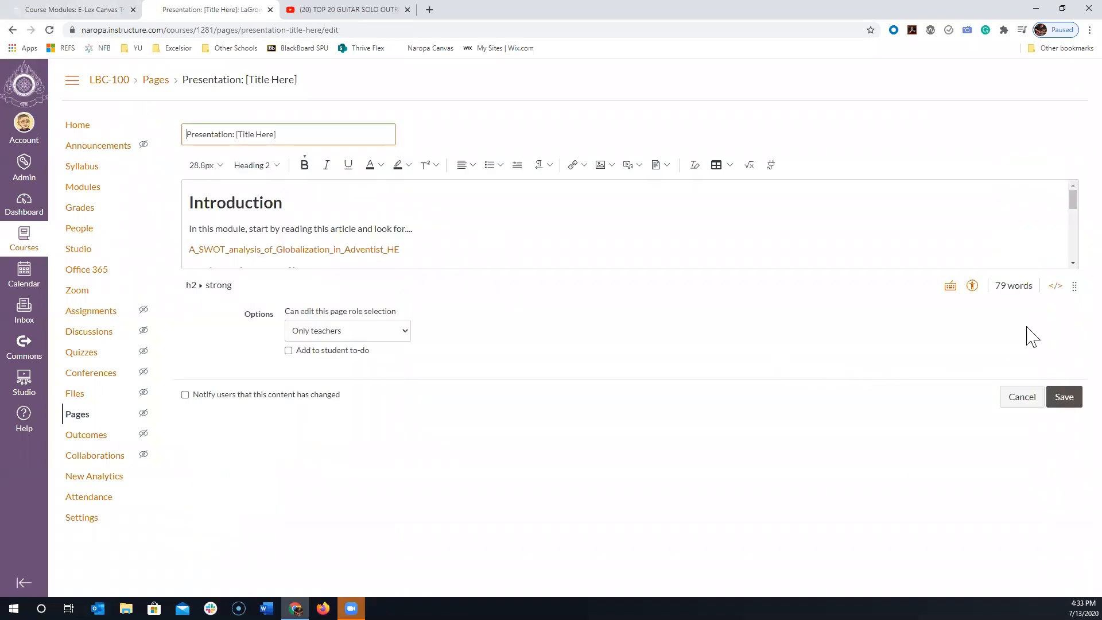
pyautogui.moveTo(1070, 285); pyautogui.dragTo(1064, 508)
# - Add "Watch this video..." and the copied YouTube link on separate lines below Main Point Heading, and save the page
pyautogui.click(388, 276)
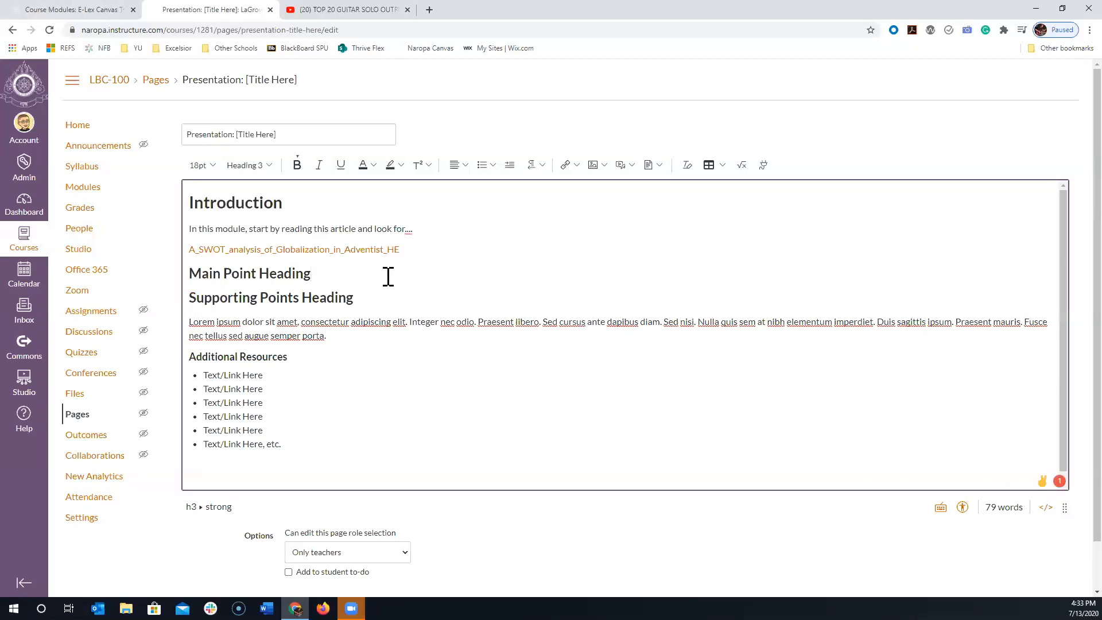
pyautogui.press('Return')
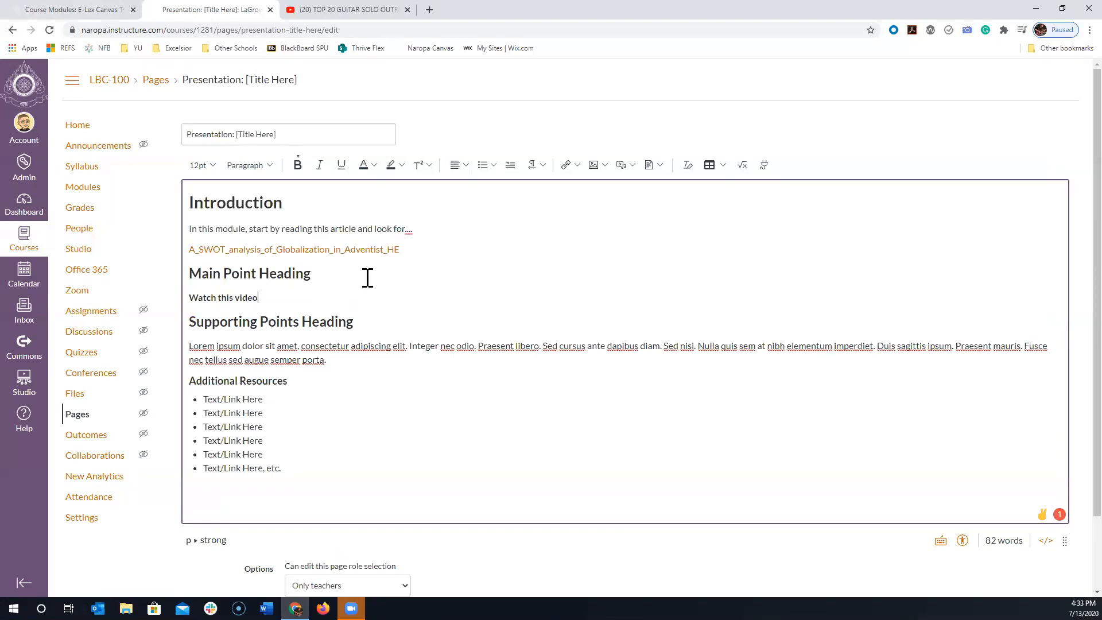
pyautogui.press('Return')
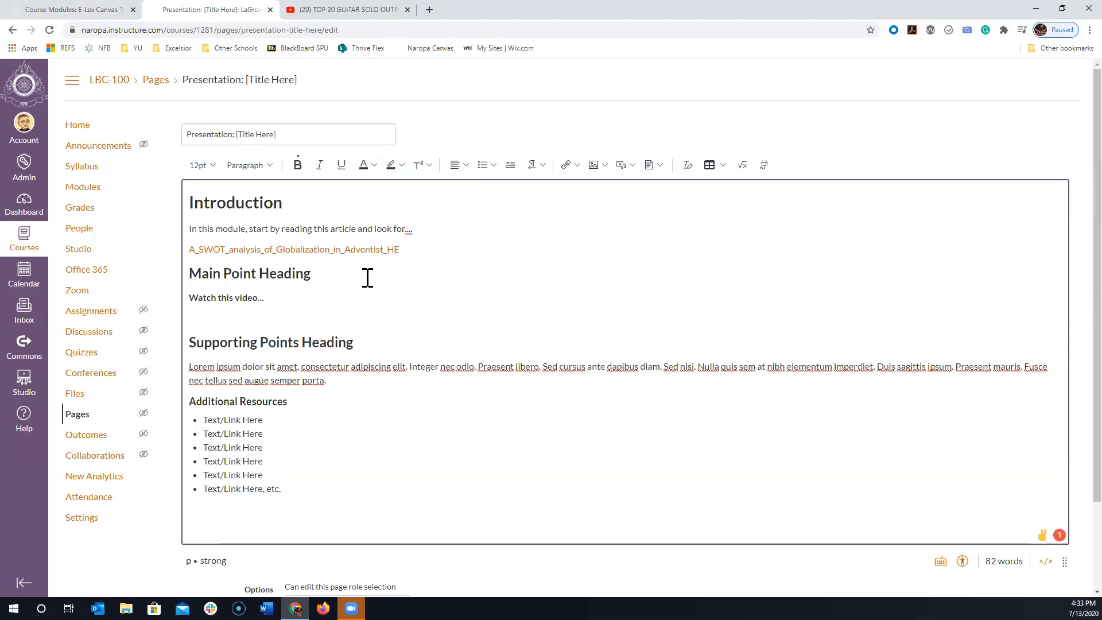
pyautogui.hotkey('ctrl', 'v')
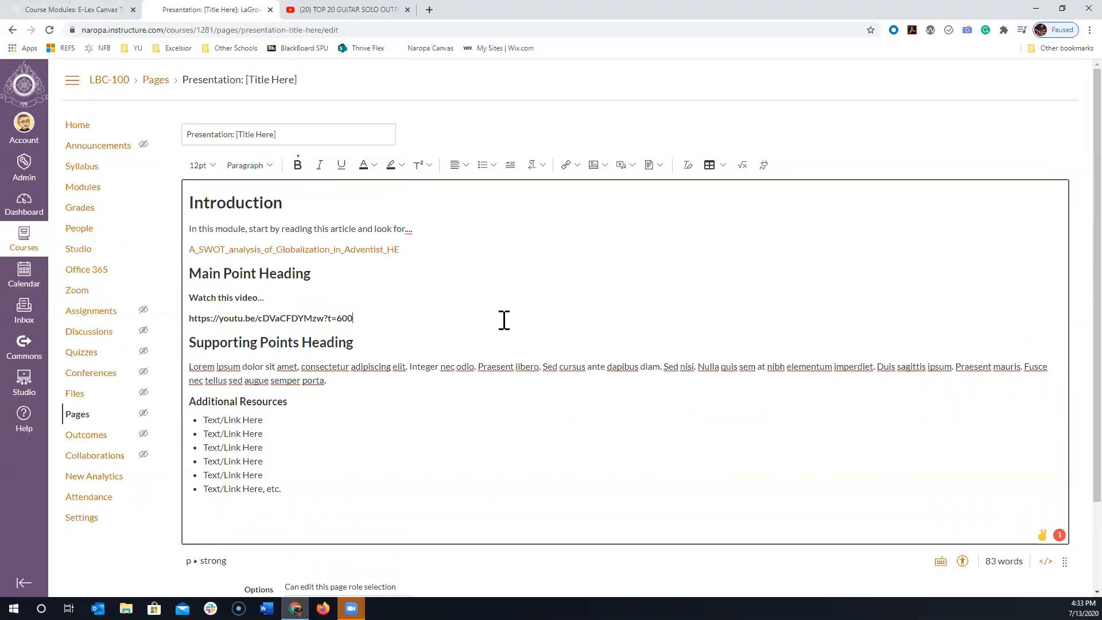
pyautogui.press('Return')
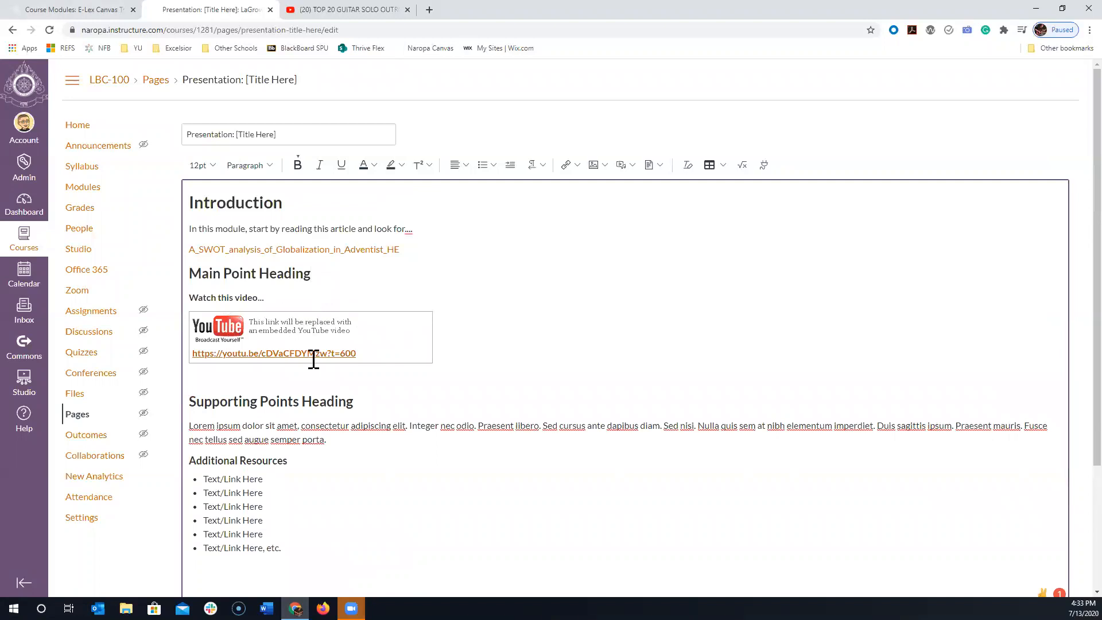
pyautogui.scroll(-1, 313, 359)
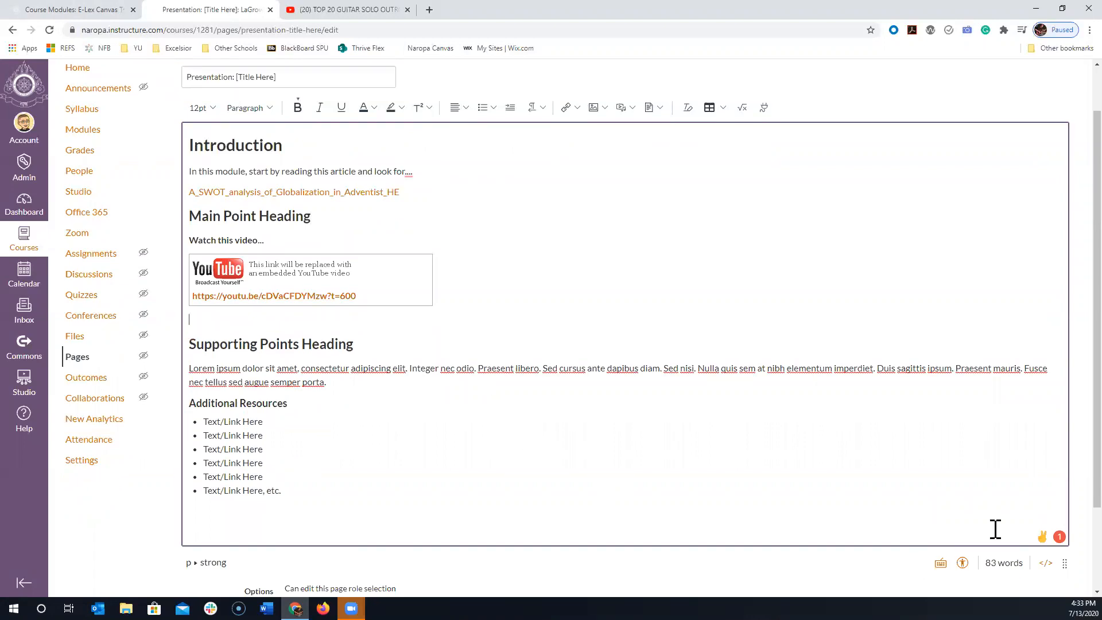
pyautogui.scroll(-2, 995, 529)
pyautogui.click(1058, 568)
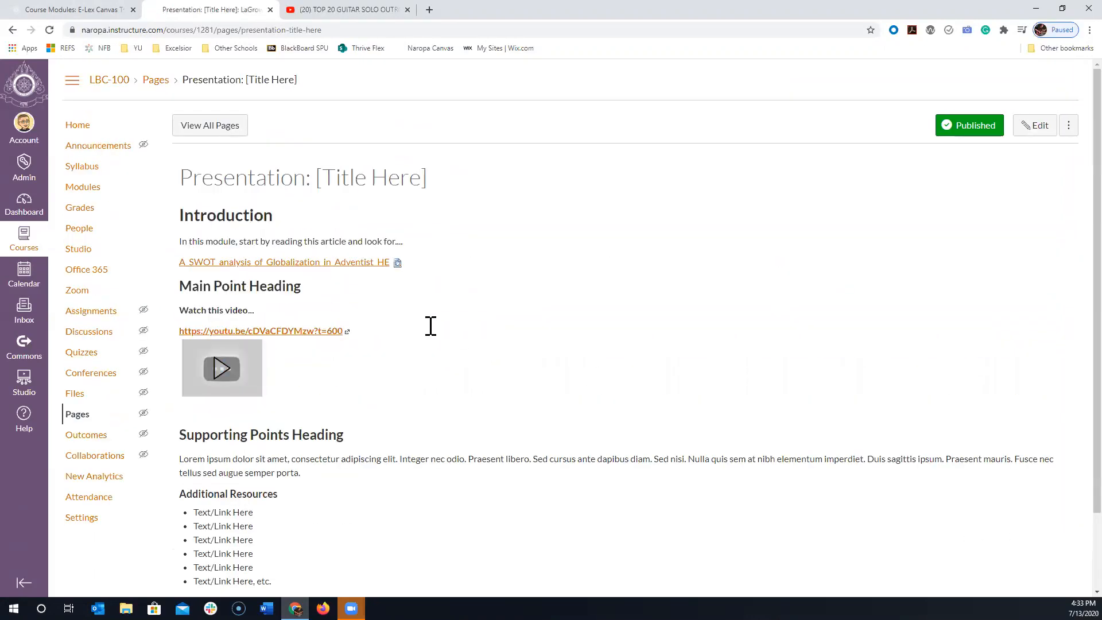
# - Expand the embedded video preview below Main Point Heading, look at the player and minimize it again
pyautogui.scroll(-2, 492, 340)
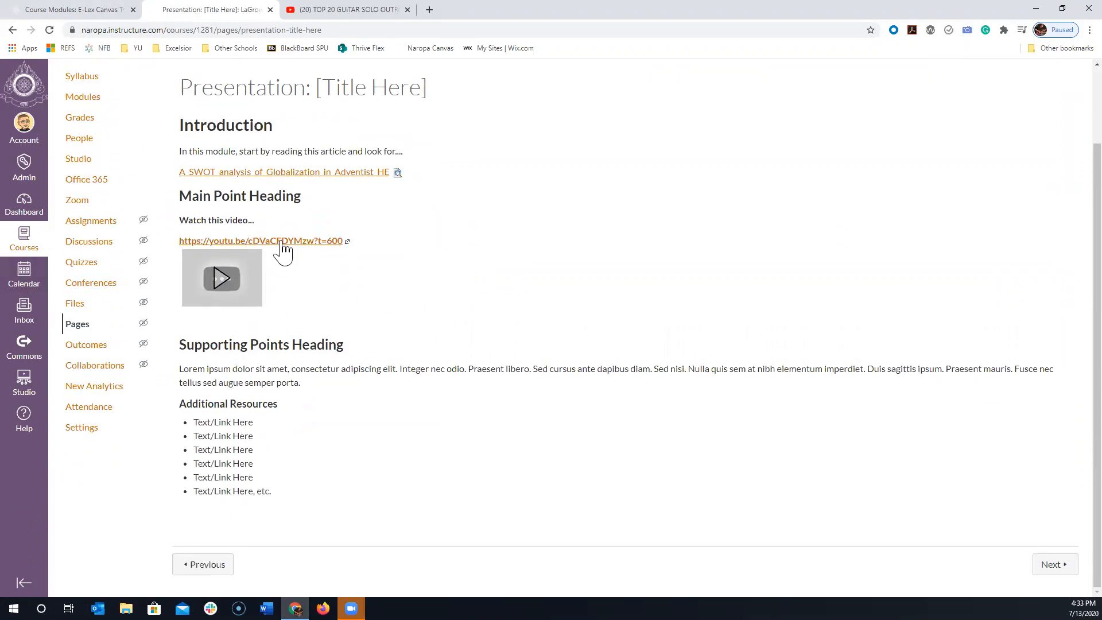
pyautogui.click(221, 278)
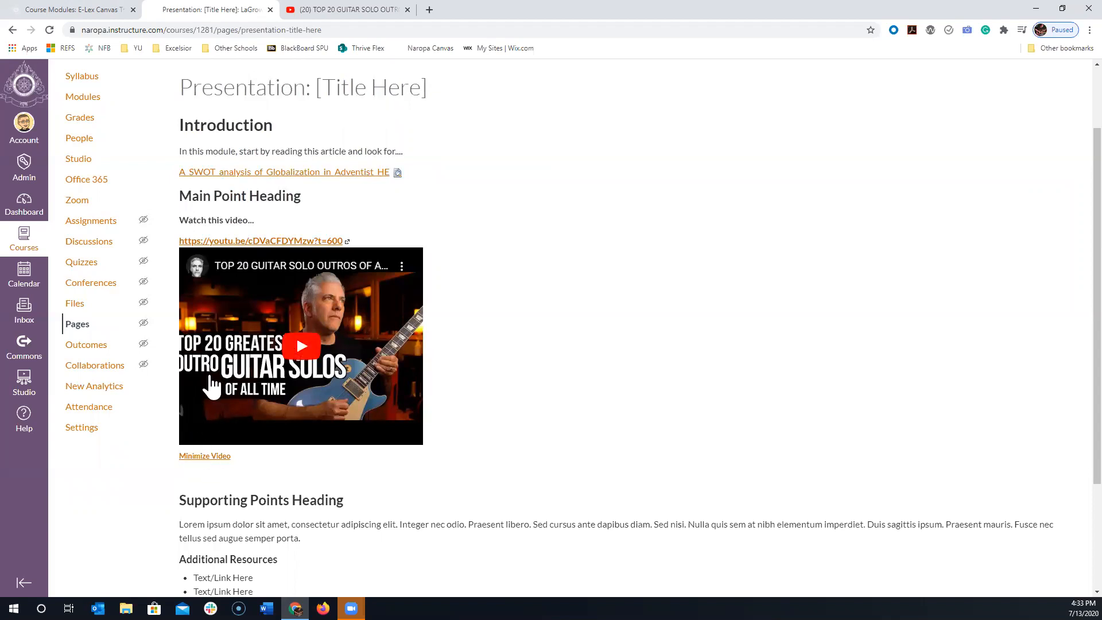
pyautogui.click(220, 456)
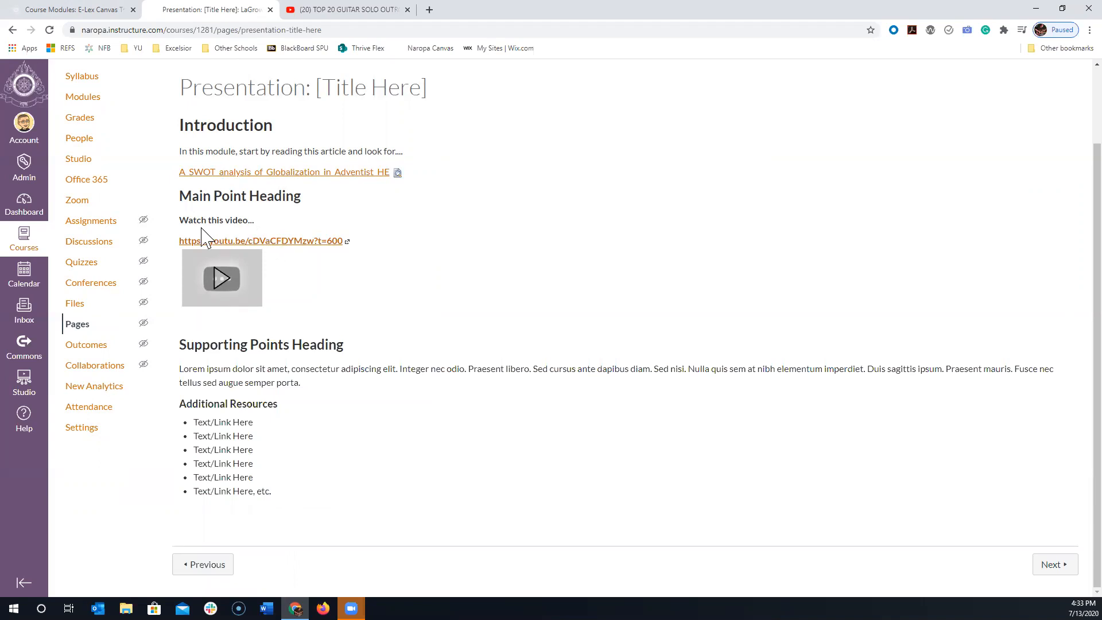
# - Test the YouTube link under "Watch this video..." and close the video page it opens
pyautogui.moveTo(175, 241); pyautogui.dragTo(352, 241)
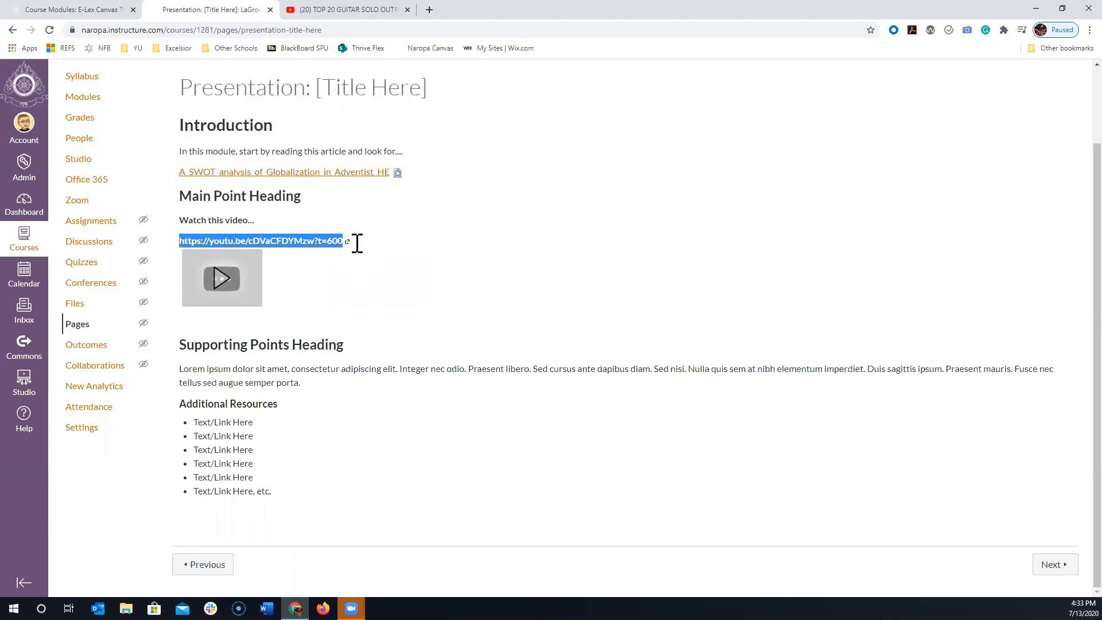
pyautogui.click(654, 266)
pyautogui.click(261, 242)
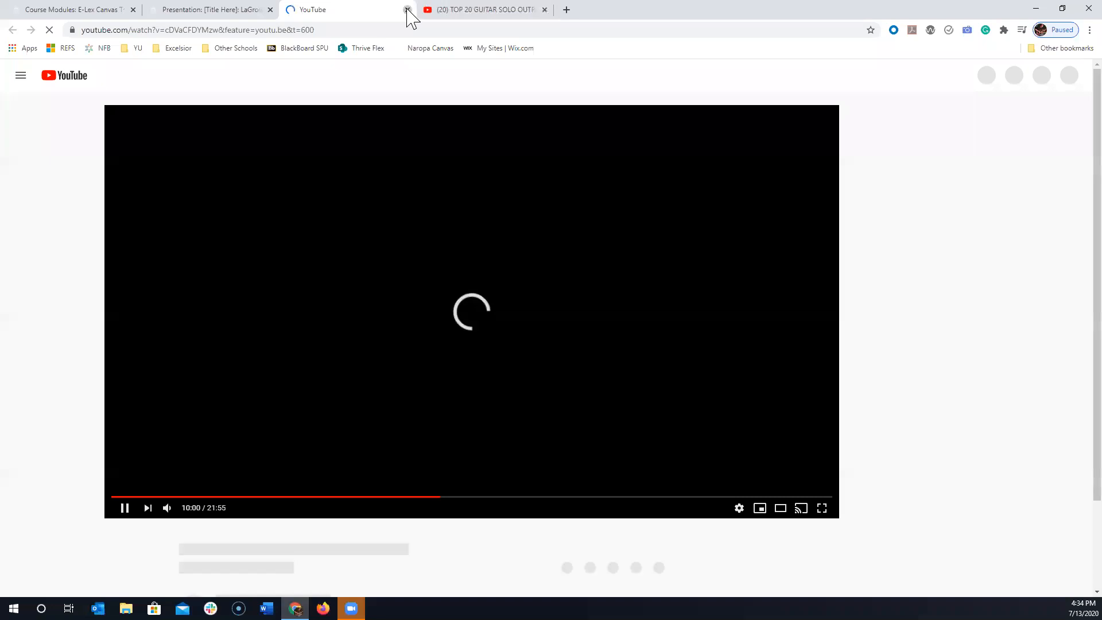
pyautogui.click(408, 9)
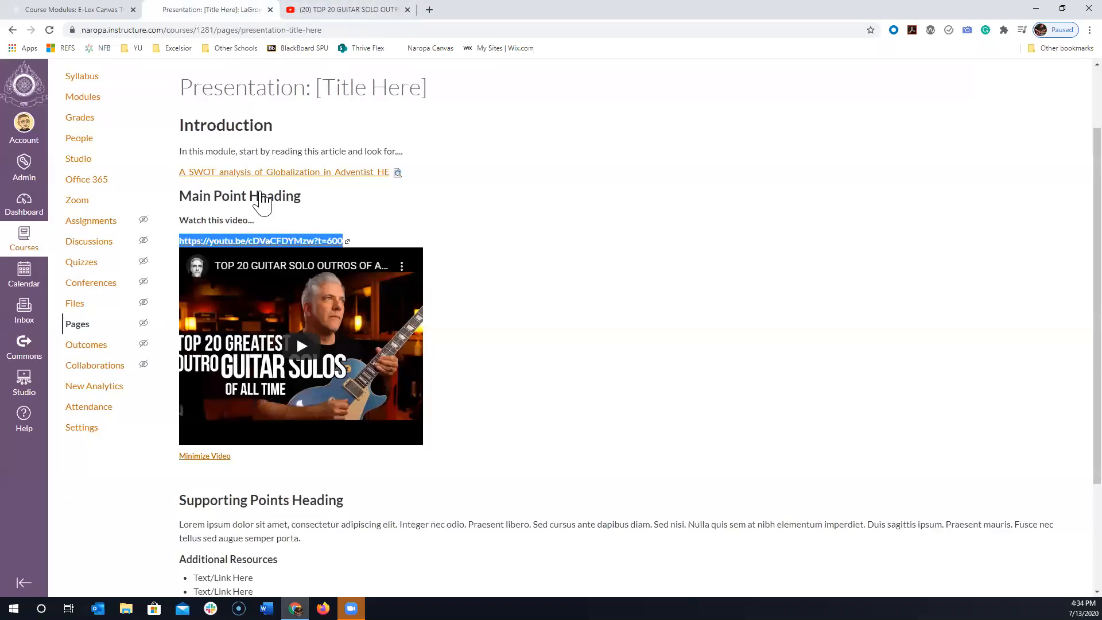
pyautogui.click(308, 225)
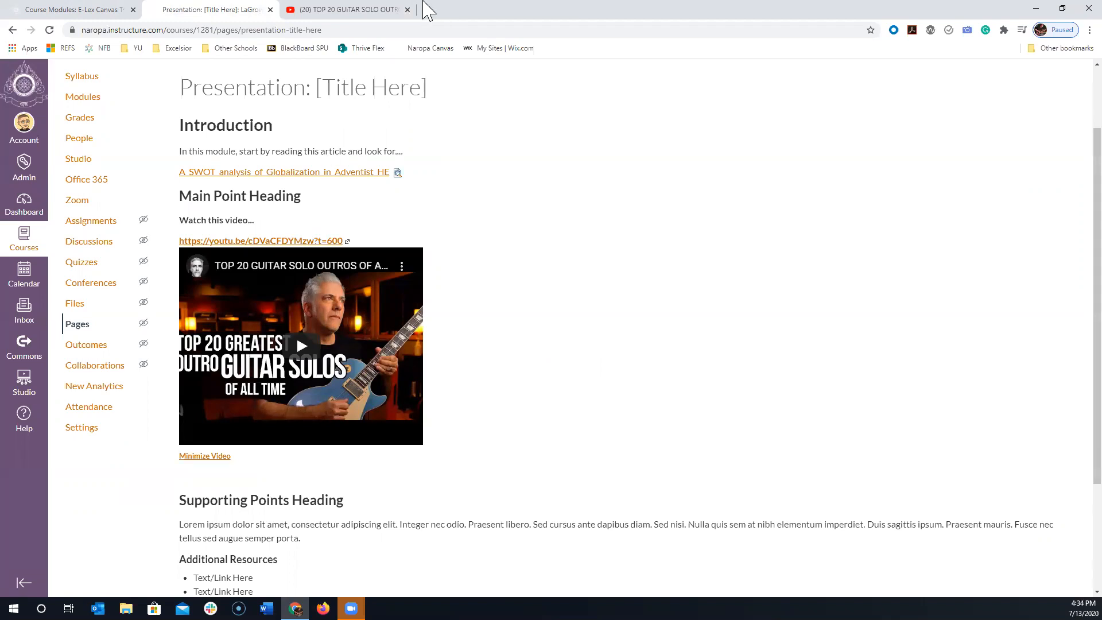
# - Reopen the "Presentation: [Title Here]" page for editing and enlarge the content editor
pyautogui.scroll(1, 971, 356)
pyautogui.scroll(1, 977, 365)
pyautogui.click(1039, 124)
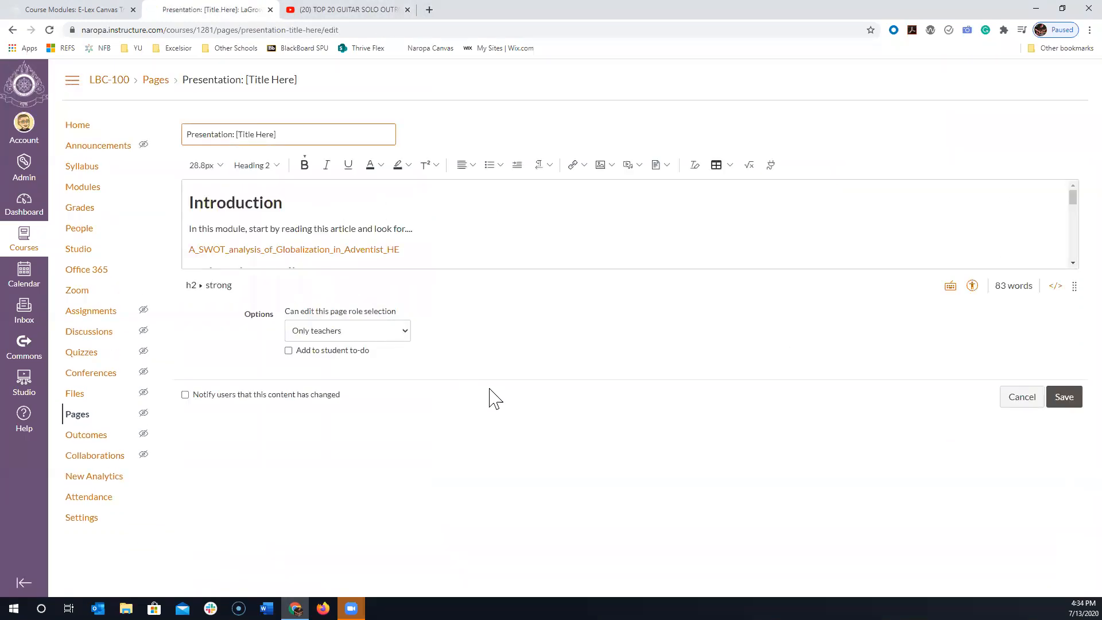
pyautogui.moveTo(1070, 286); pyautogui.dragTo(1070, 613)
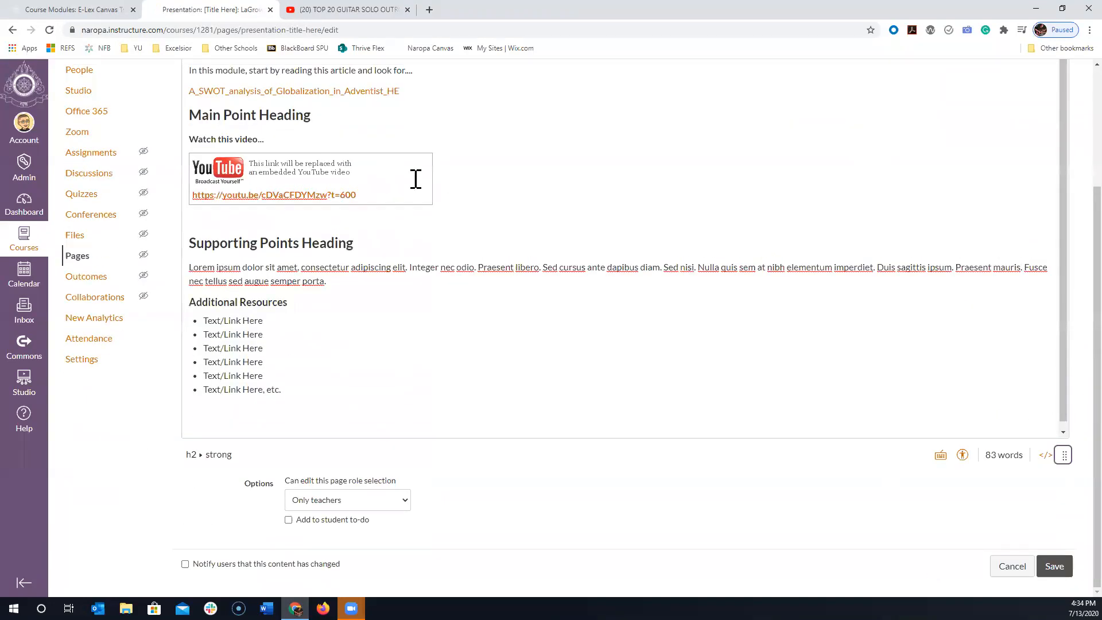
# - Delete the YouTube link placeholder under "Watch this video..." in the page content
pyautogui.click(190, 118)
pyautogui.click(193, 172)
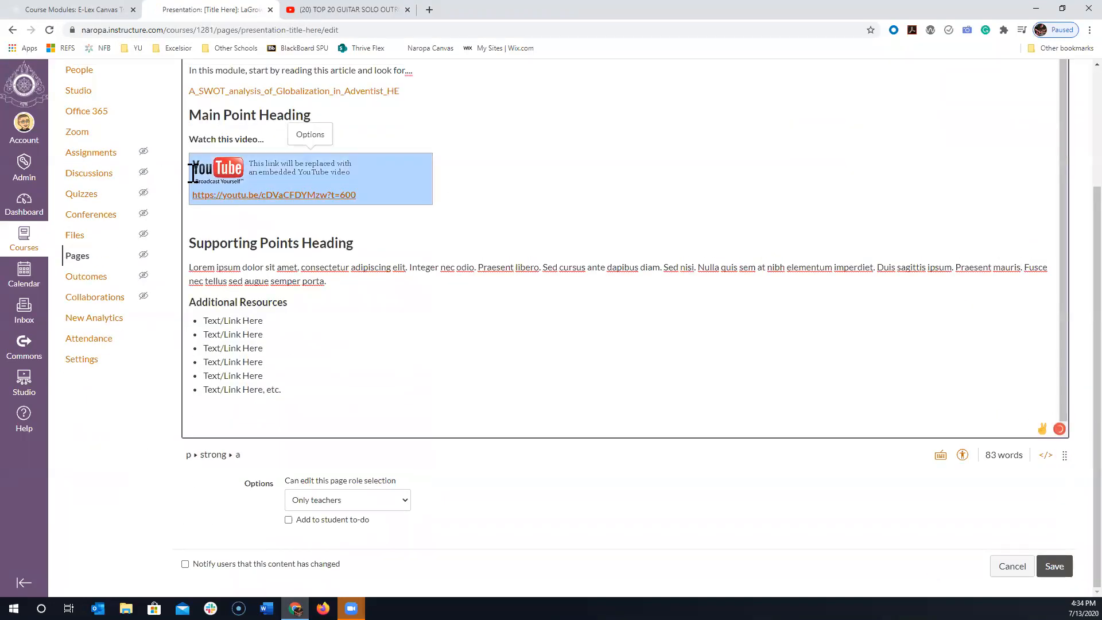
pyautogui.press('Delete')
pyautogui.press('Delete')
pyautogui.press('Delete')
pyautogui.press('Delete')
pyautogui.press('Delete')
pyautogui.press('Delete')
pyautogui.press('Delete')
pyautogui.press('Delete')
pyautogui.press('Delete')
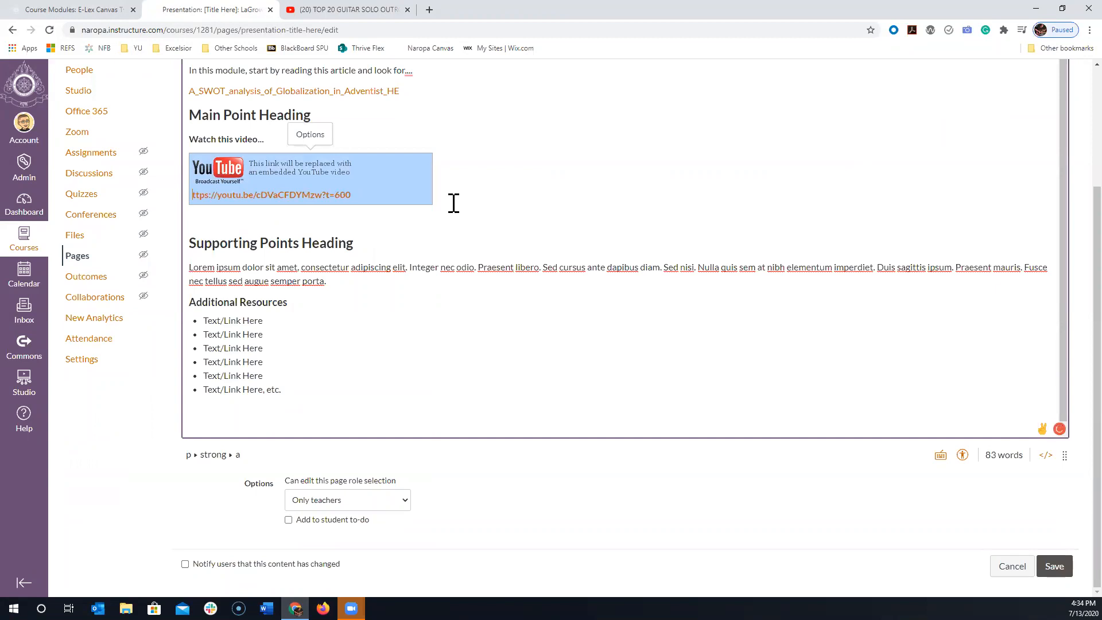
pyautogui.click(461, 193)
pyautogui.hotkey('shift', 'Home')
pyautogui.press('BackSpace')
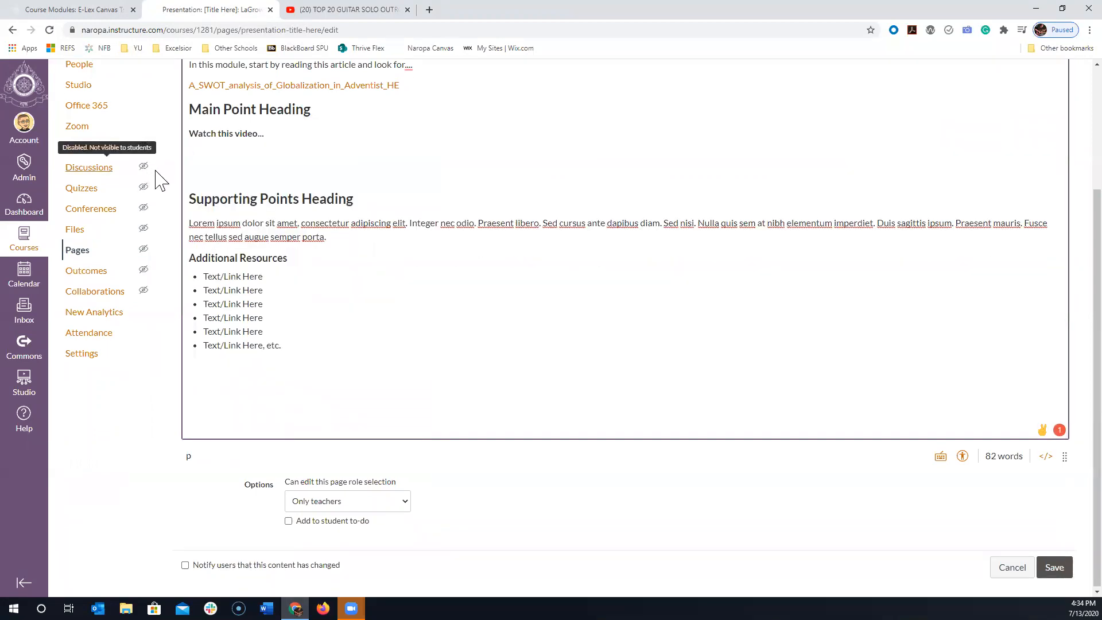
# - Switch to the YouTube video, open its embed sharing option and copy the full iframe code
pyautogui.click(333, 10)
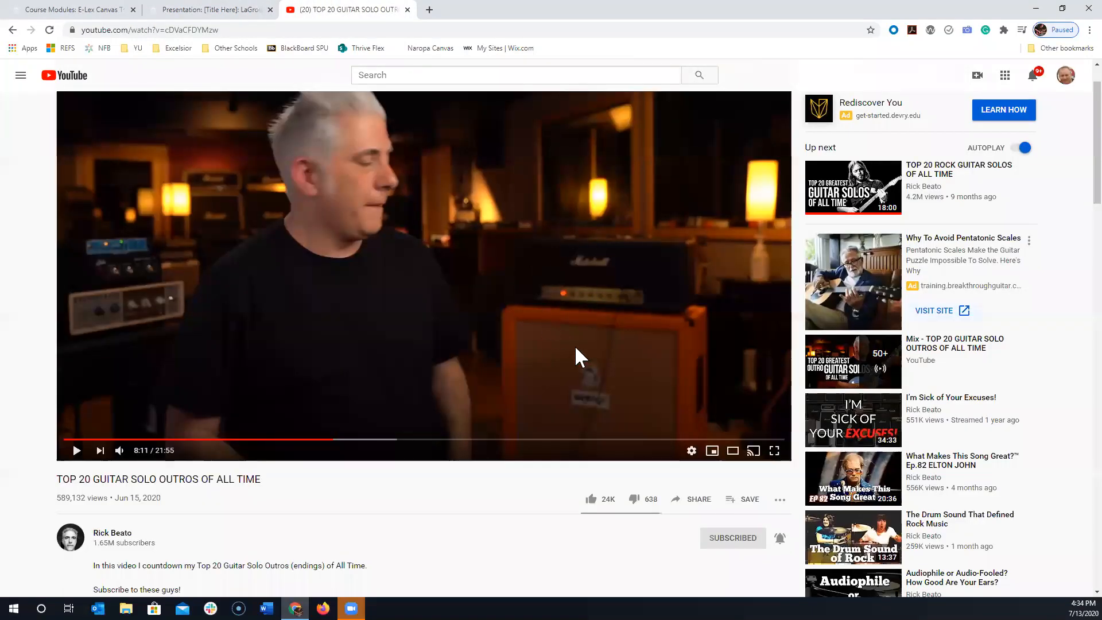
pyautogui.scroll(-2, 693, 502)
pyautogui.scroll(-1, 694, 482)
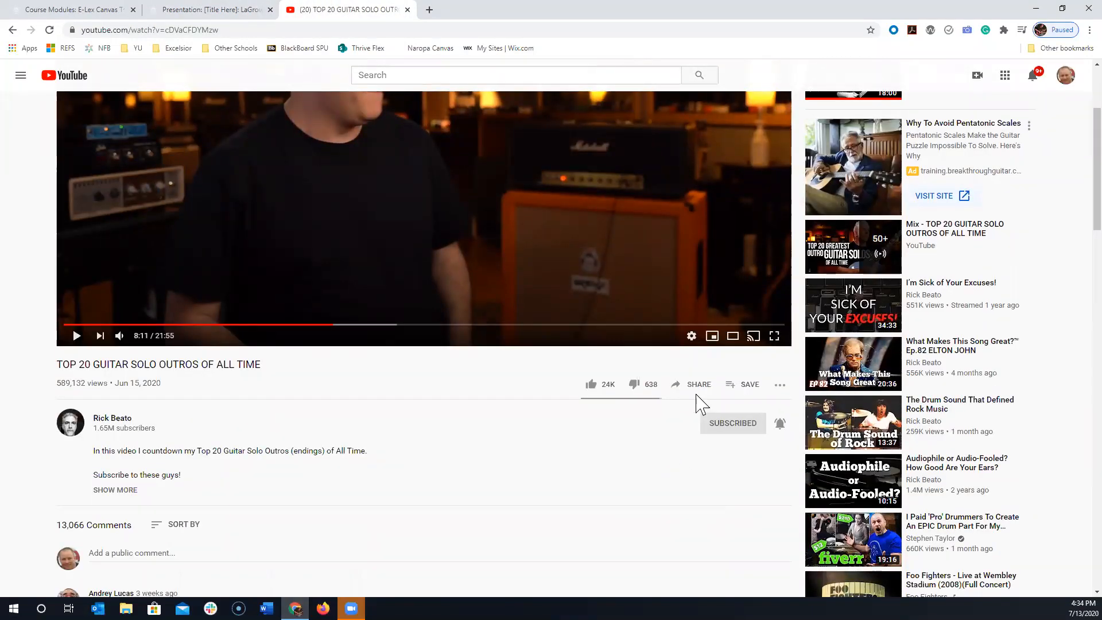
pyautogui.click(696, 386)
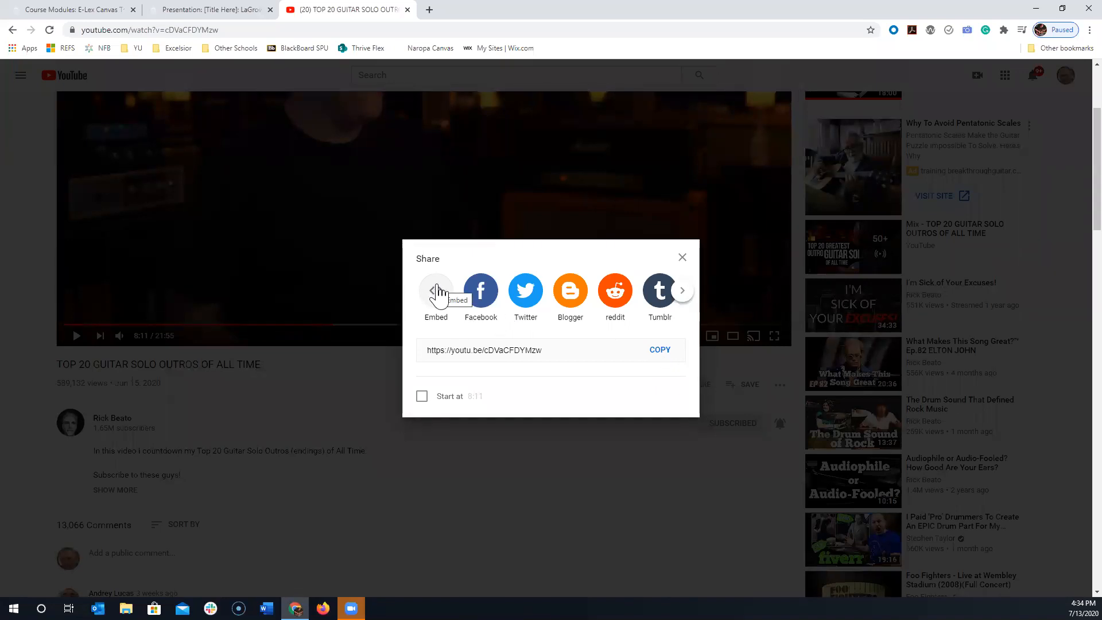
pyautogui.click(437, 291)
pyautogui.scroll(-1, 814, 304)
pyautogui.scroll(1, 829, 298)
pyautogui.moveTo(821, 325); pyautogui.dragTo(684, 236)
pyautogui.hotkey('ctrl', 'c')
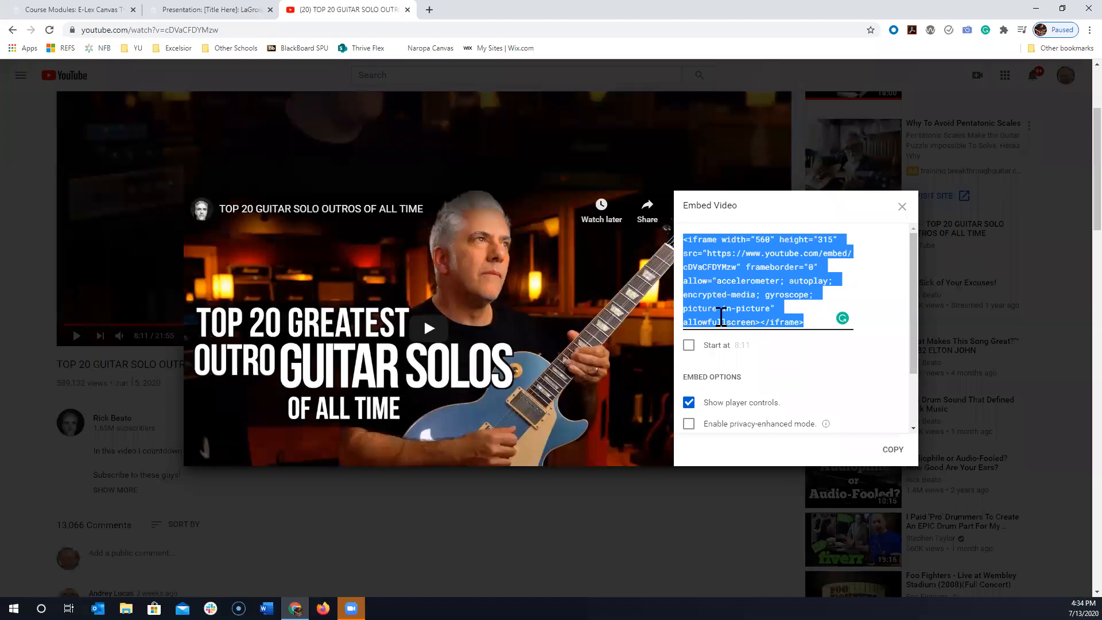
# - In the Canvas page's raw HTML, paste the iframe code on a new line below the "Watch this video..." paragraph
pyautogui.click(81, 8)
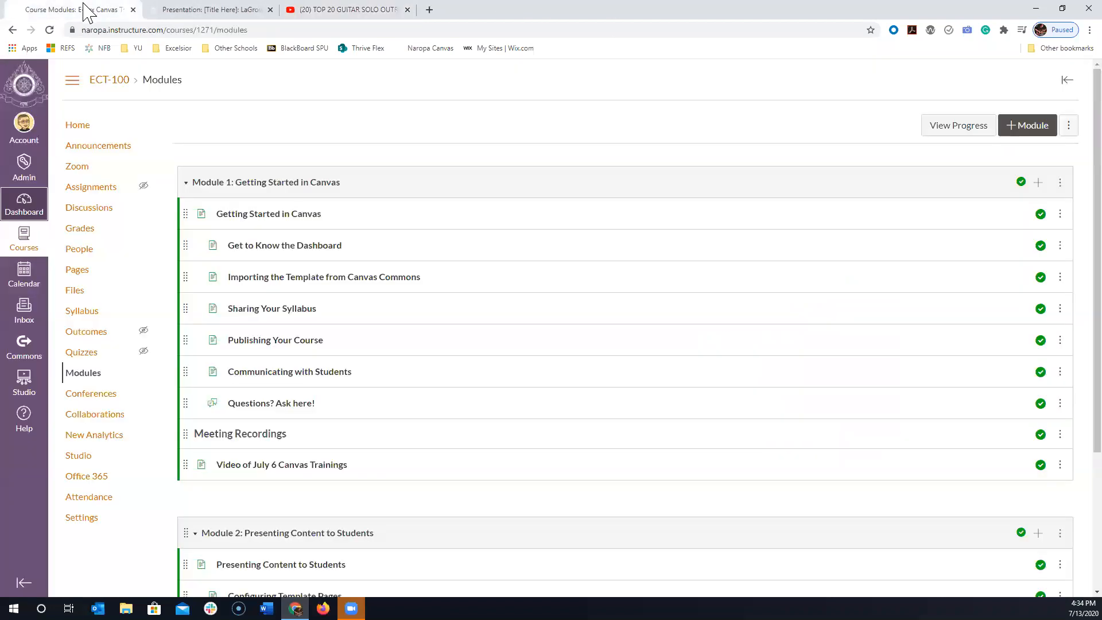
pyautogui.click(248, 10)
pyautogui.scroll(2, 663, 338)
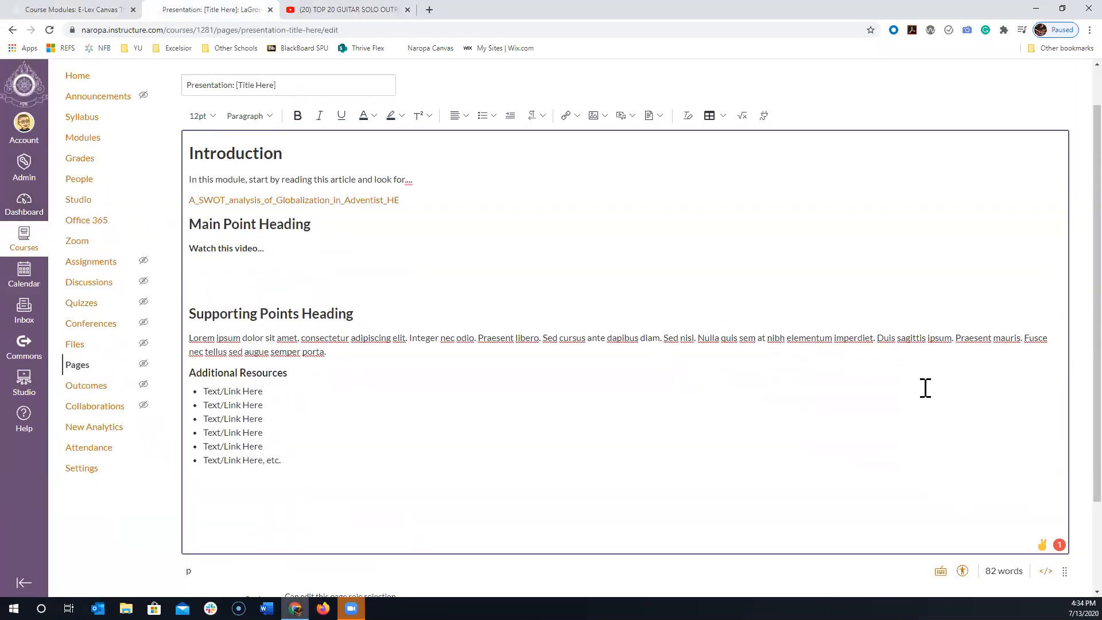
pyautogui.scroll(-1, 925, 387)
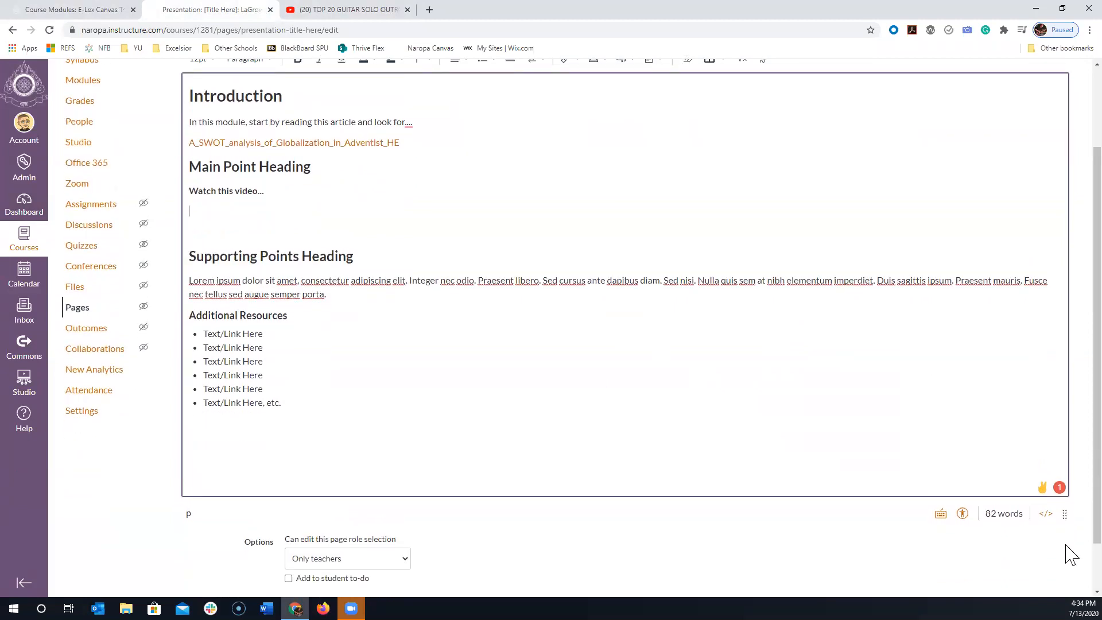
pyautogui.click(1046, 514)
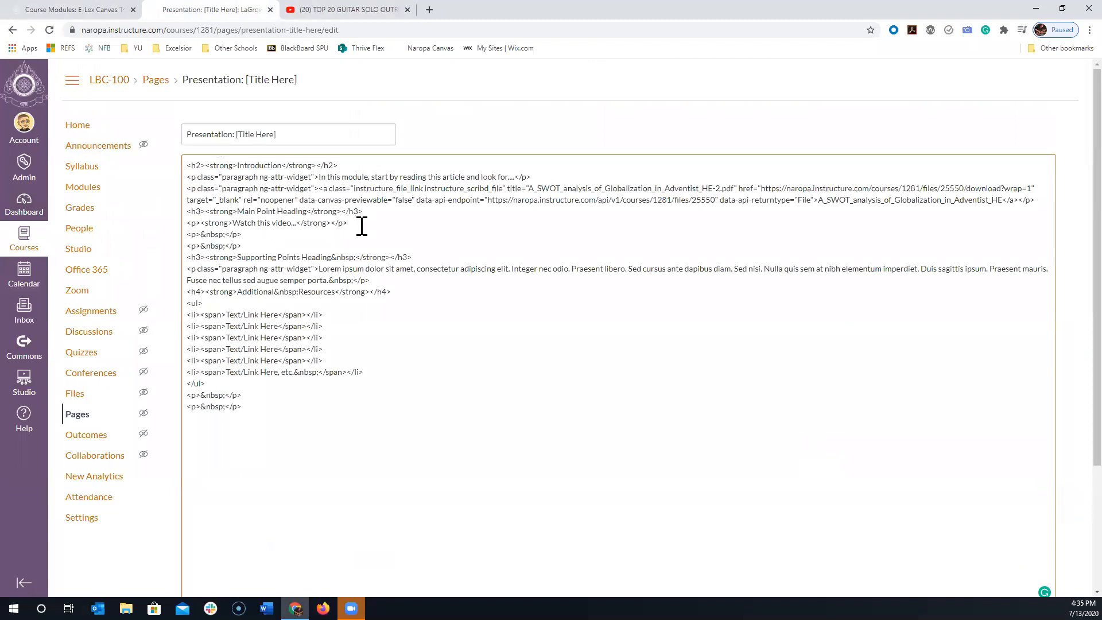
pyautogui.click(189, 237)
pyautogui.press('Return')
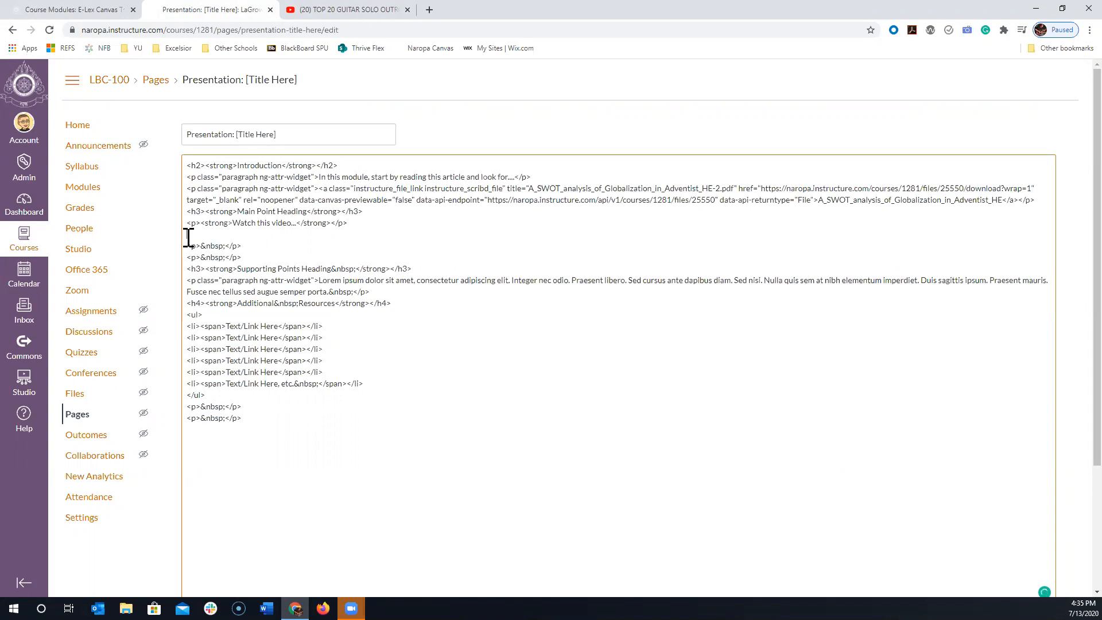
pyautogui.hotkey('ctrl', 'v')
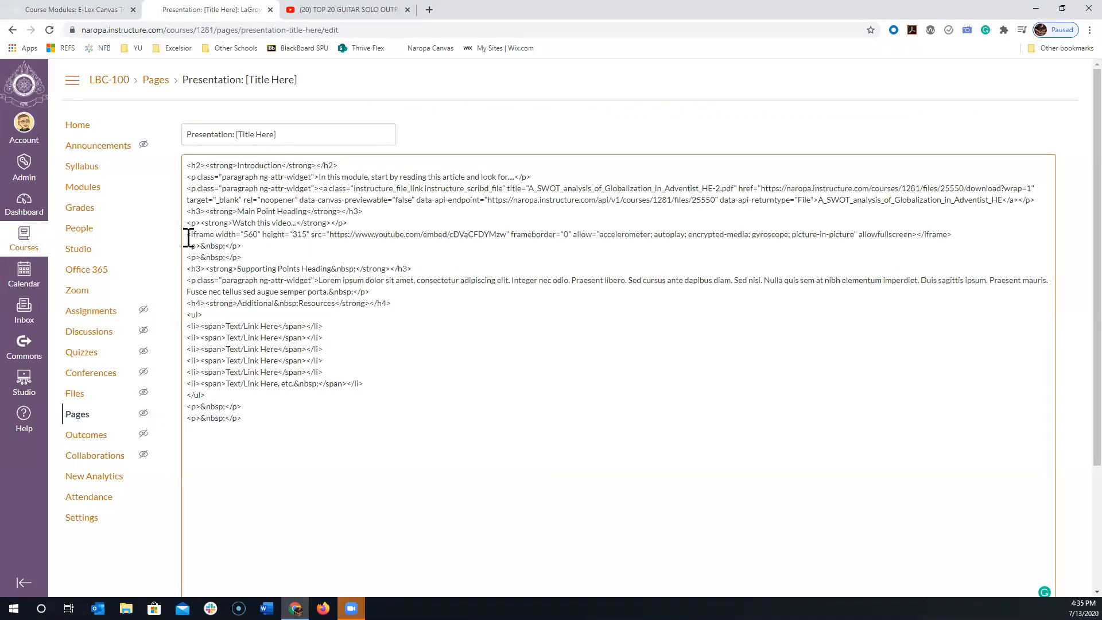
# - Return to the rich text editor and remove one blank line below the embedded video
pyautogui.scroll(-3, 1015, 285)
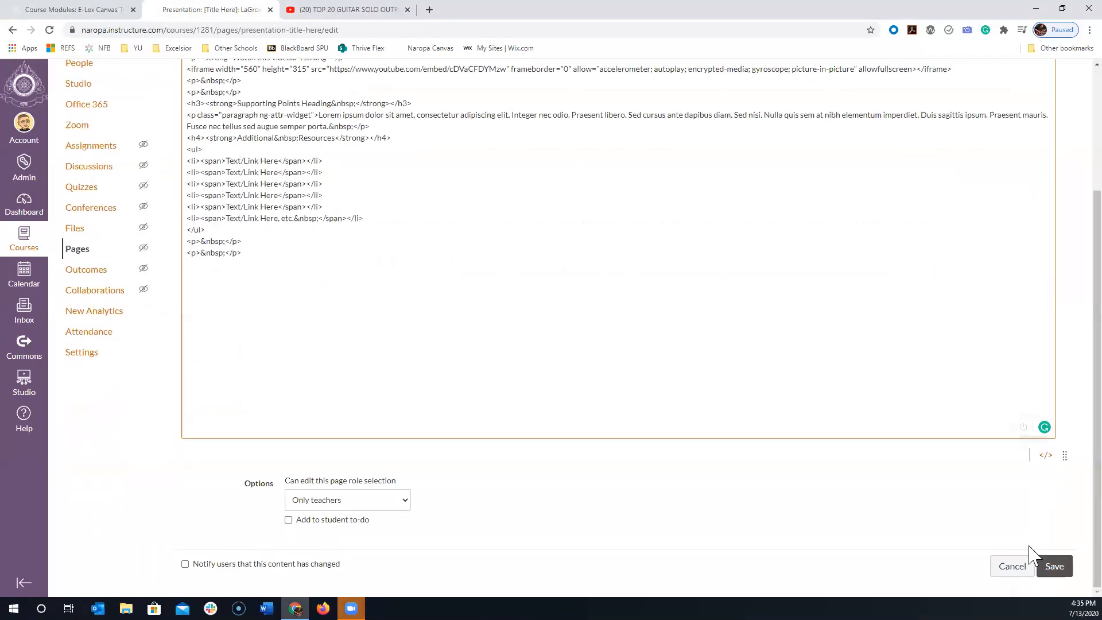
pyautogui.click(1046, 456)
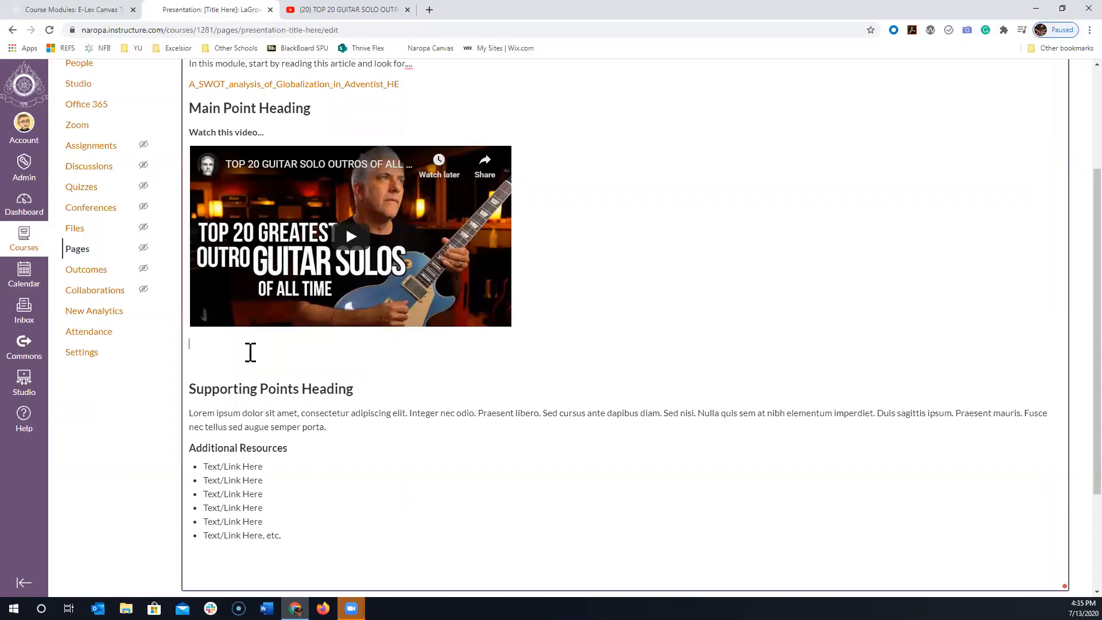
pyautogui.press('Delete')
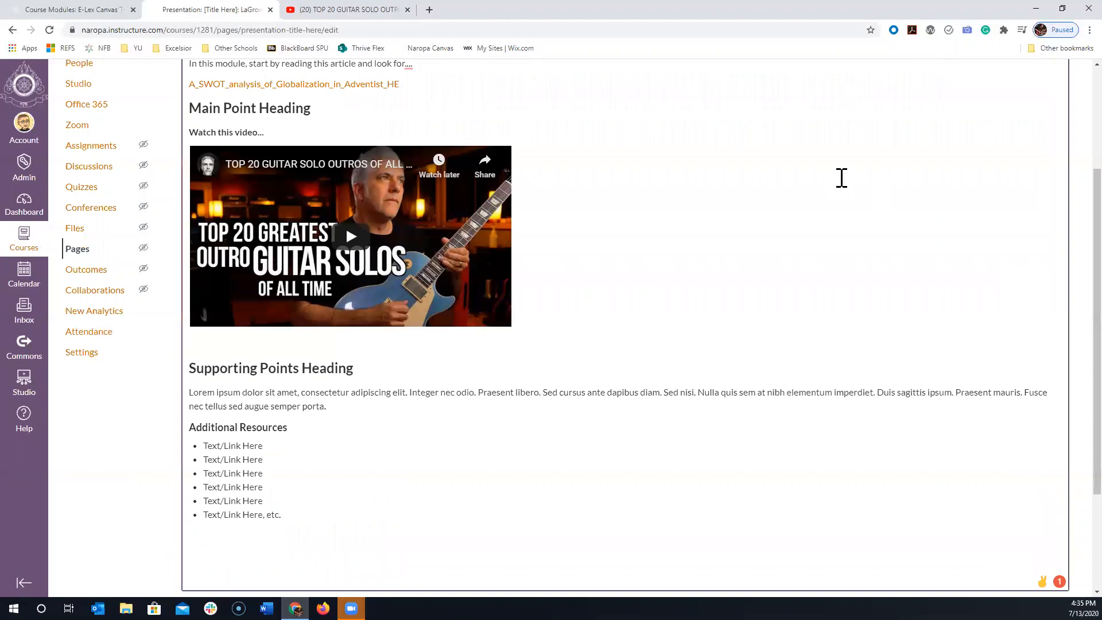
# - Reopen the video's embed options on YouTube, toggle the start time on and off, and copy the iframe code again
pyautogui.click(370, 10)
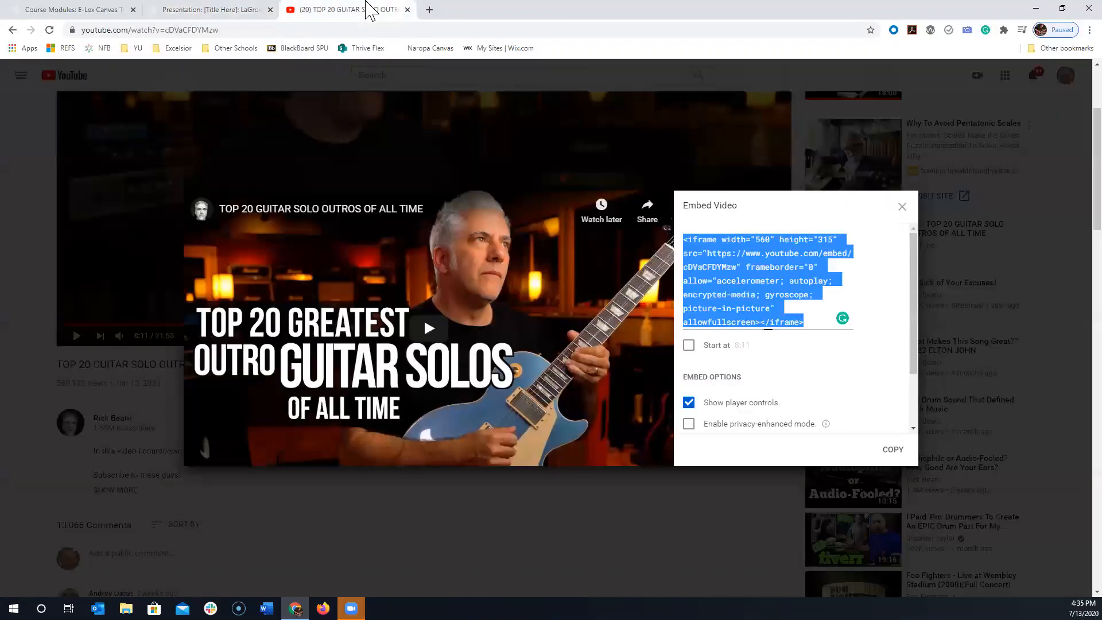
pyautogui.click(902, 207)
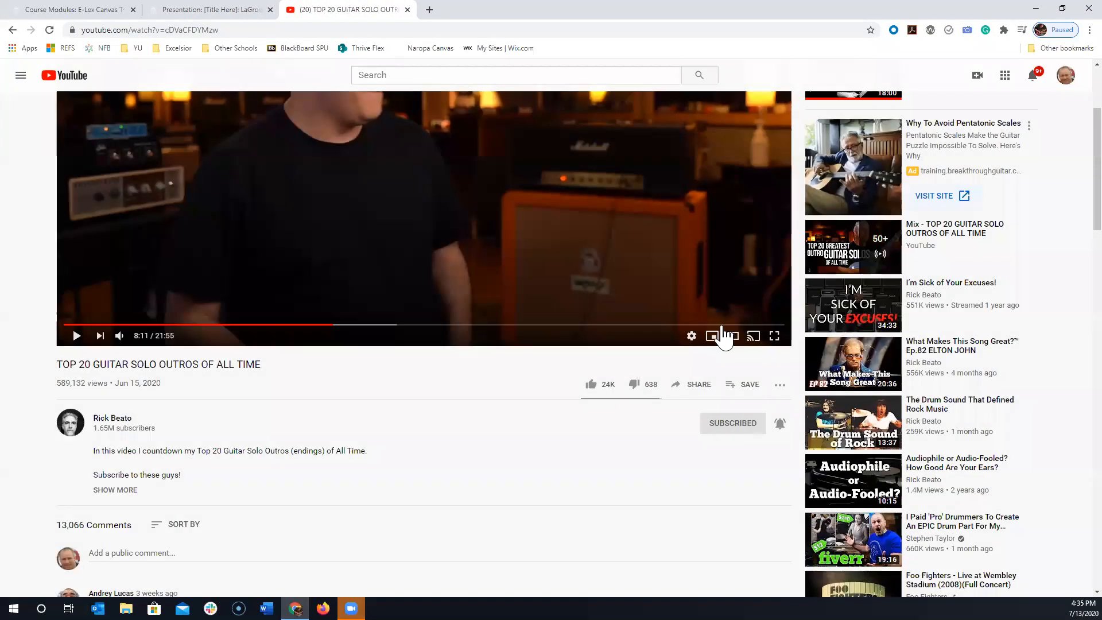
pyautogui.click(696, 390)
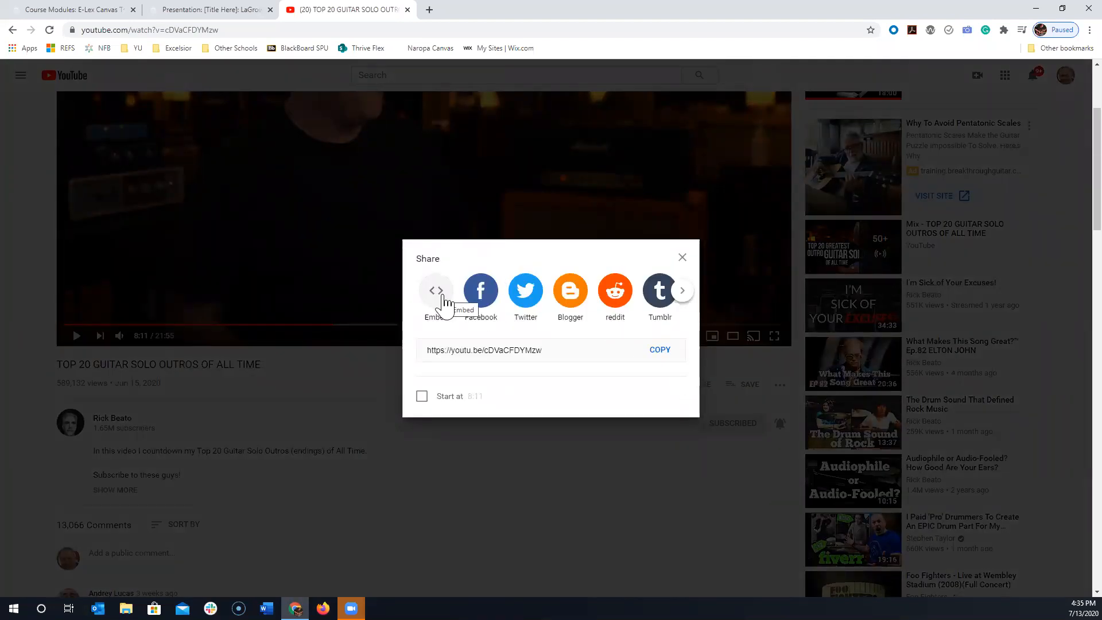
pyautogui.click(446, 302)
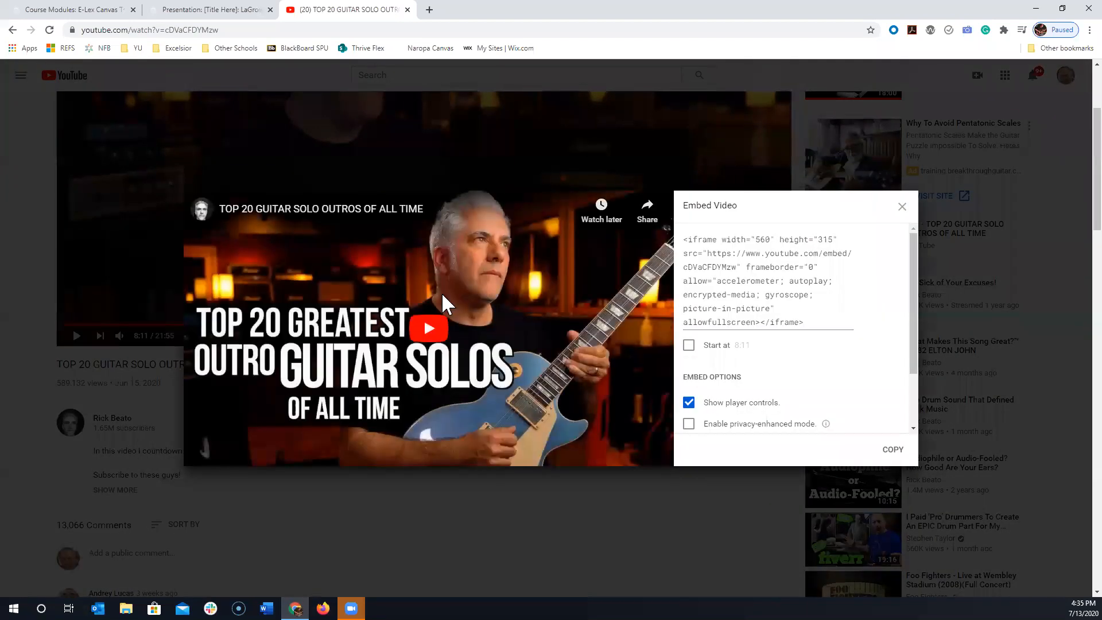
pyautogui.click(689, 346)
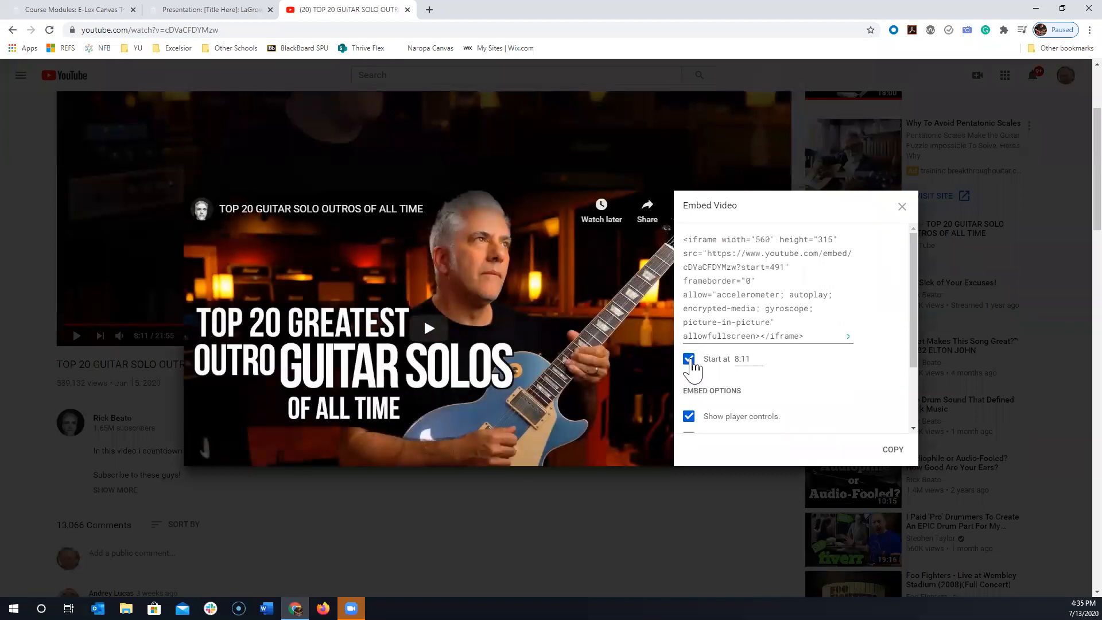
pyautogui.click(688, 359)
pyautogui.moveTo(816, 321); pyautogui.dragTo(682, 218)
pyautogui.rightClick(756, 281)
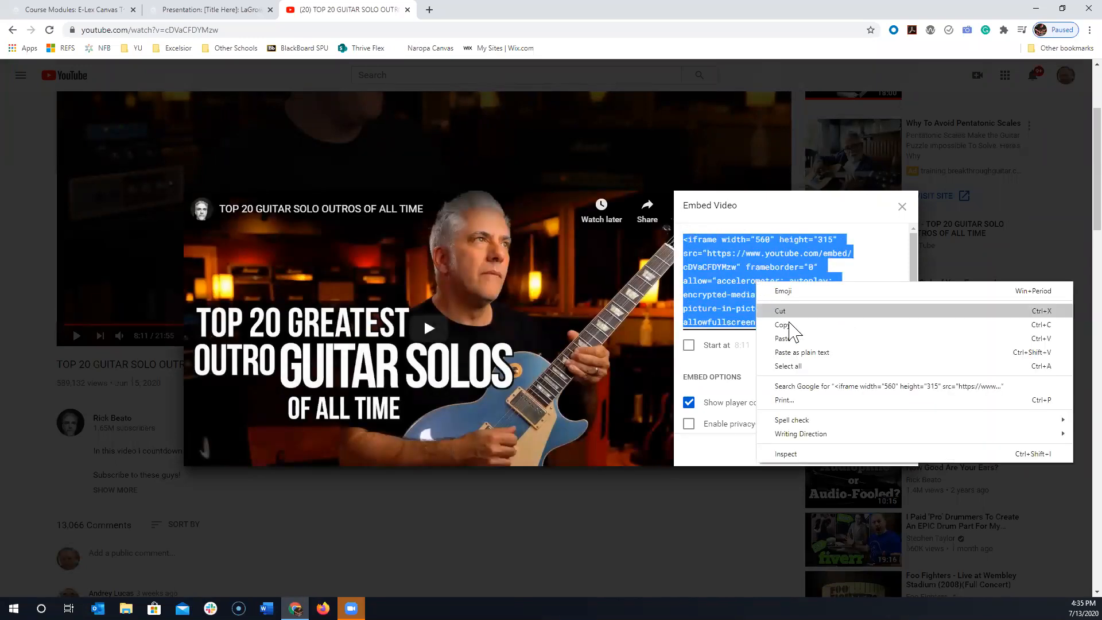
pyautogui.click(797, 328)
# - Return to the Canvas page, show its raw HTML again and go back to the rich text editor
pyautogui.click(189, 9)
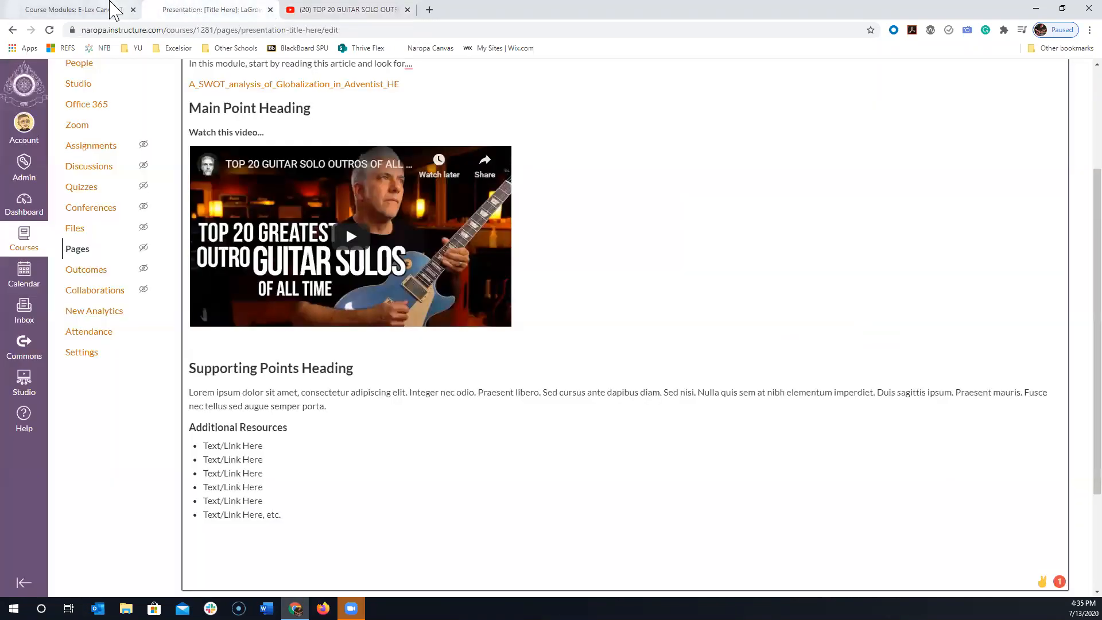
pyautogui.scroll(3, 1003, 216)
pyautogui.scroll(-6, 976, 499)
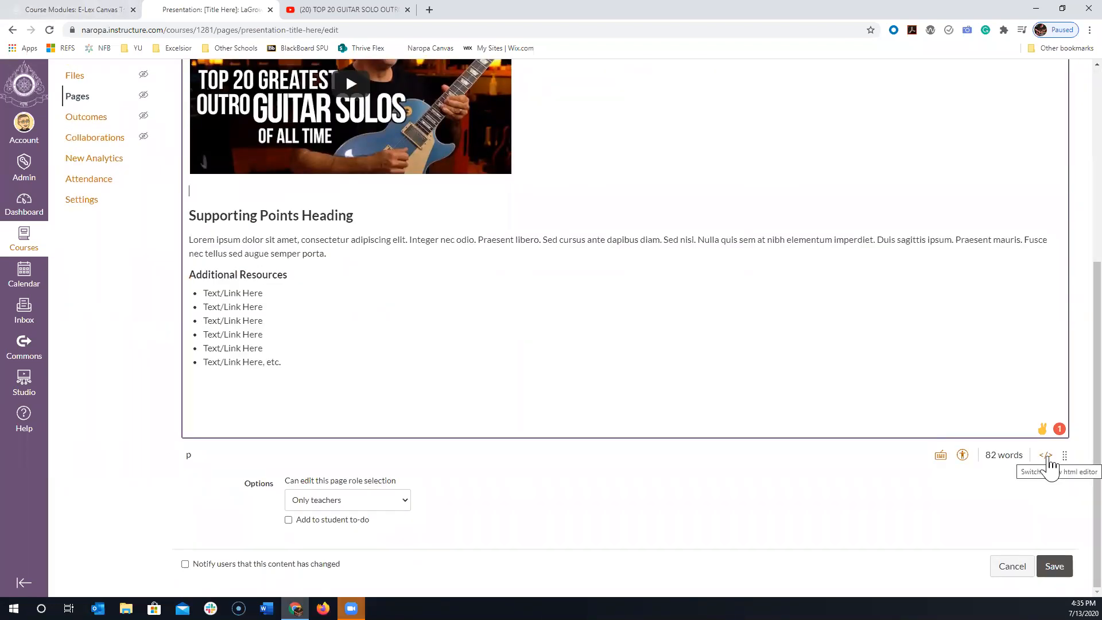
pyautogui.click(1045, 455)
pyautogui.scroll(5, 615, 394)
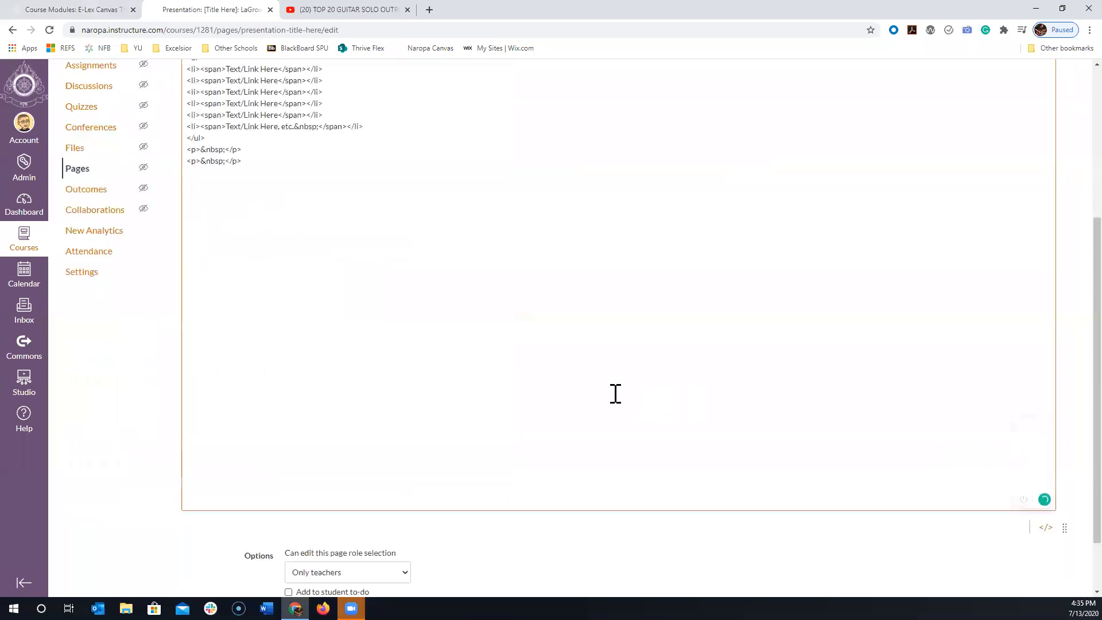
pyautogui.scroll(-4, 561, 394)
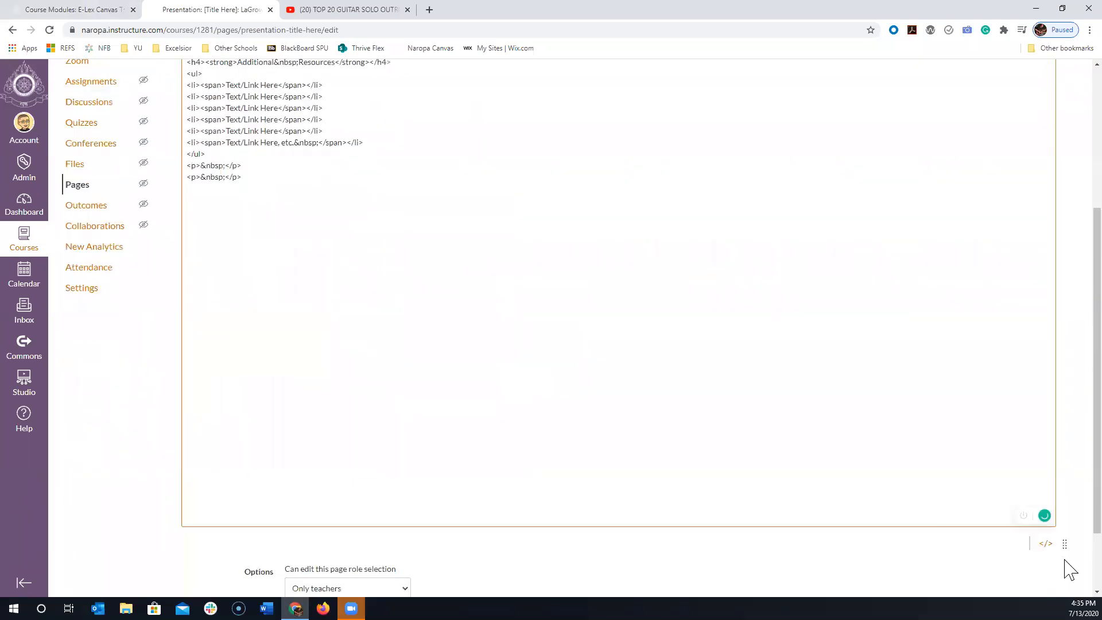
pyautogui.click(1046, 544)
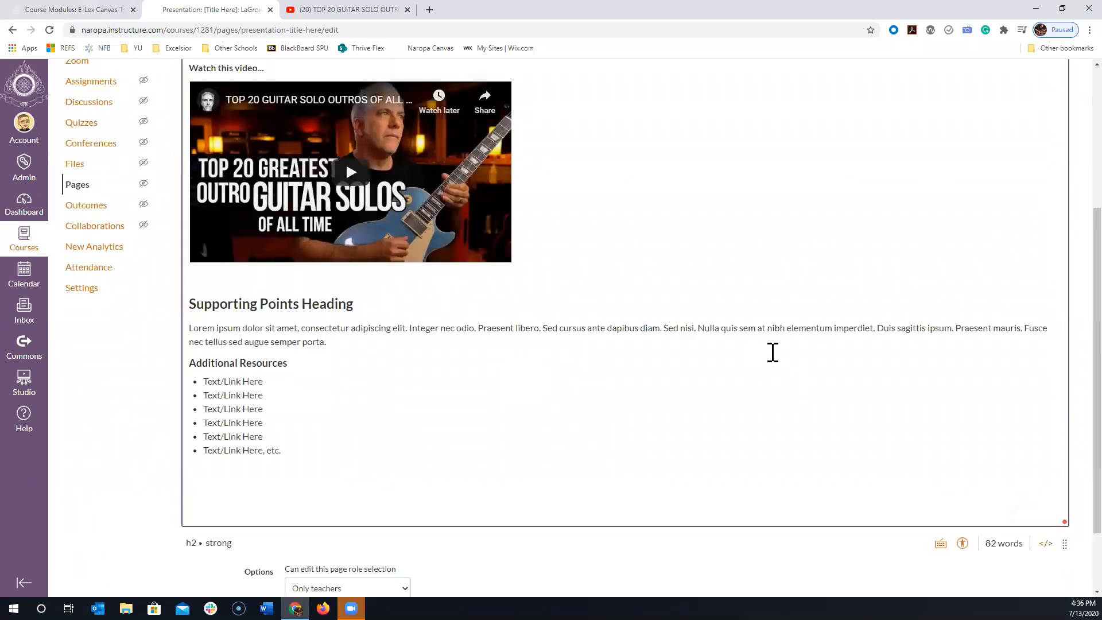
# - Save the "Presentation: [Title Here]" page and look over the embedded video and the rest of the content
pyautogui.scroll(-2, 770, 352)
pyautogui.click(1062, 568)
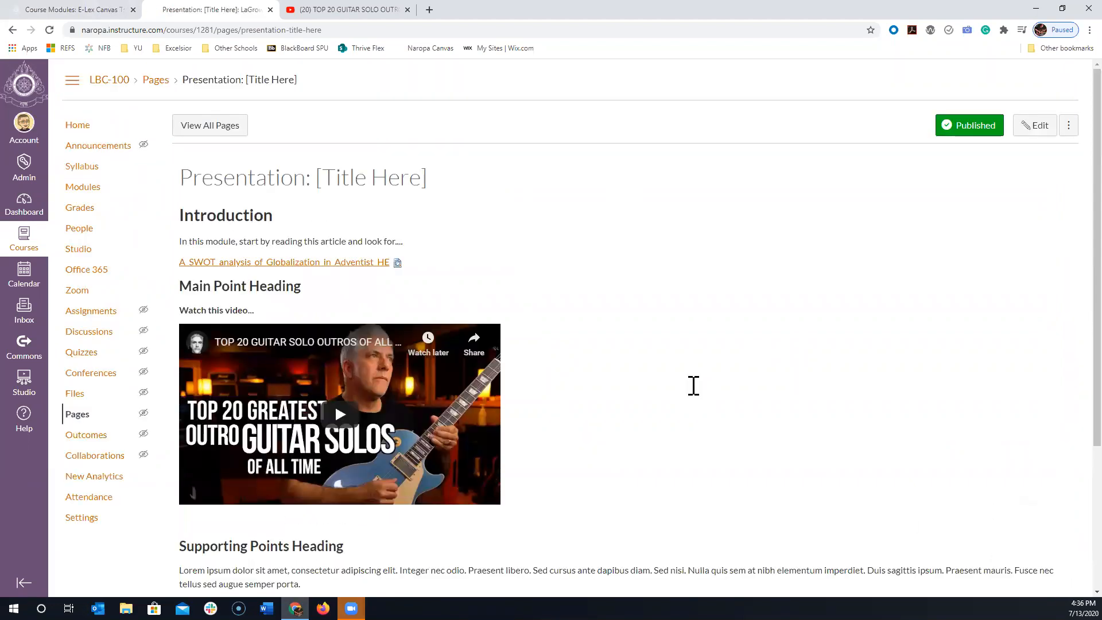
pyautogui.scroll(-3, 553, 222)
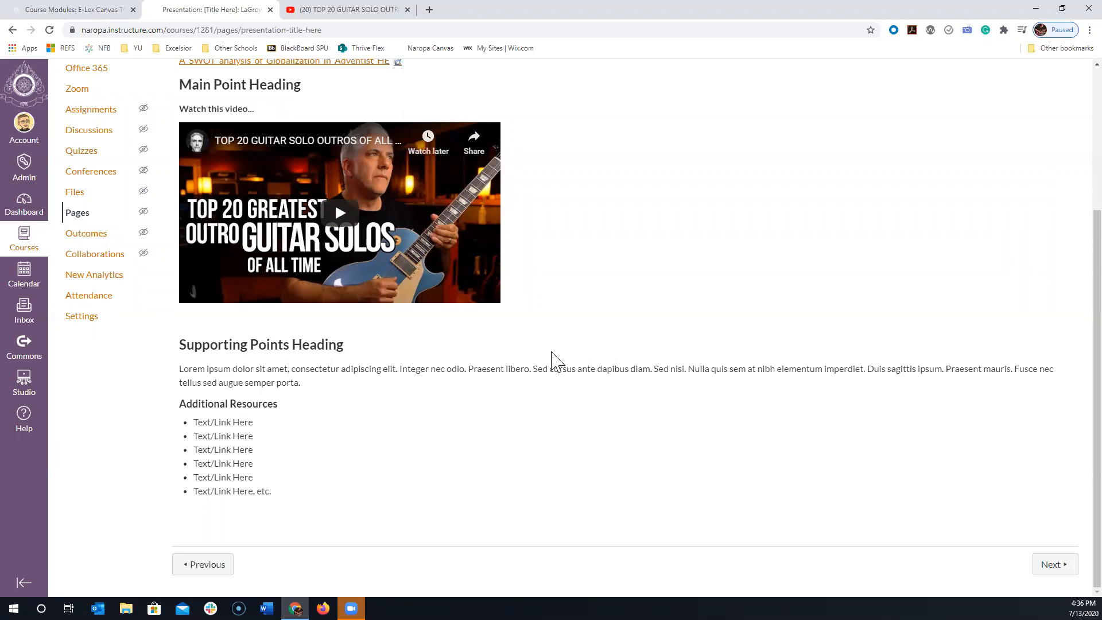
pyautogui.scroll(3, 555, 361)
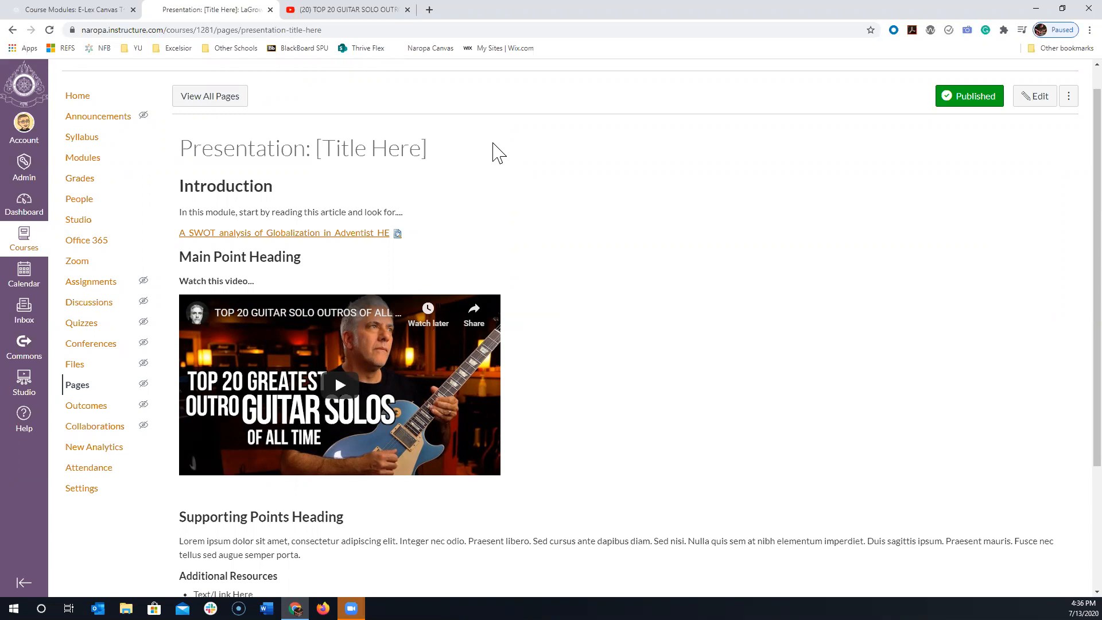
# - In a new browser tab, search Google for "education blog" and open "10 Education Blogs You Should Follow According to Teach.com"
pyautogui.click(429, 10)
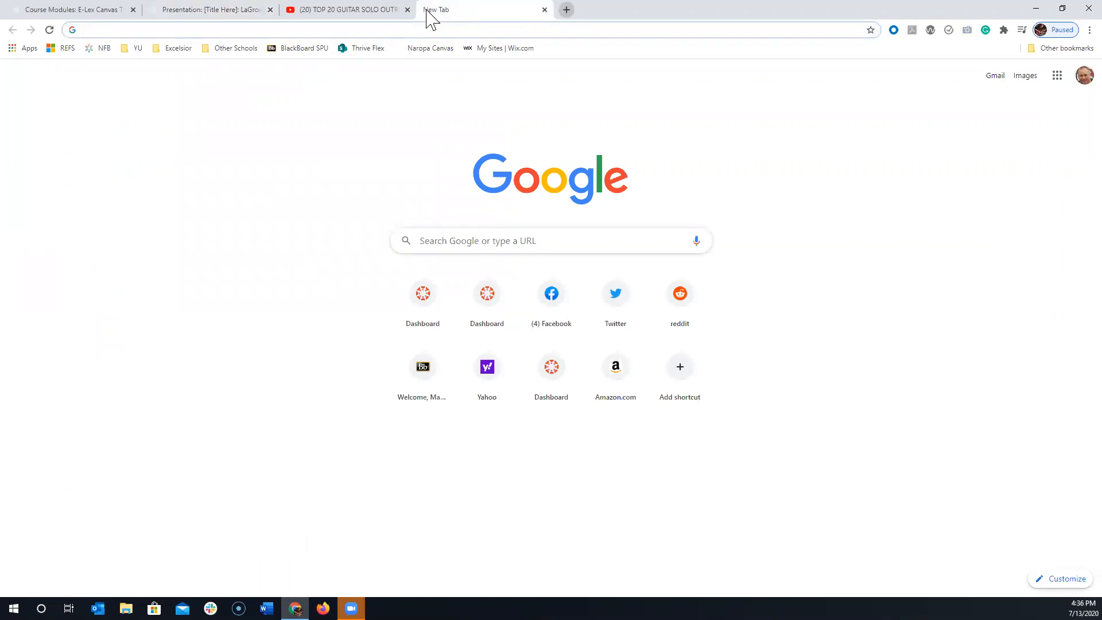
pyautogui.write('education blog')
pyautogui.press('Return')
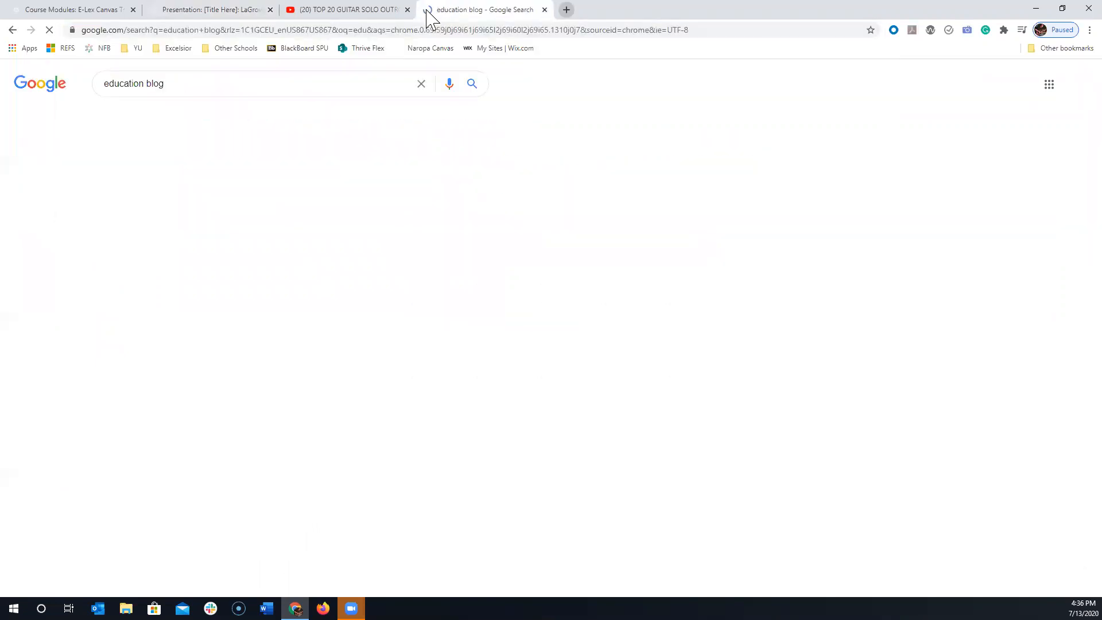
pyautogui.scroll(-1, 302, 270)
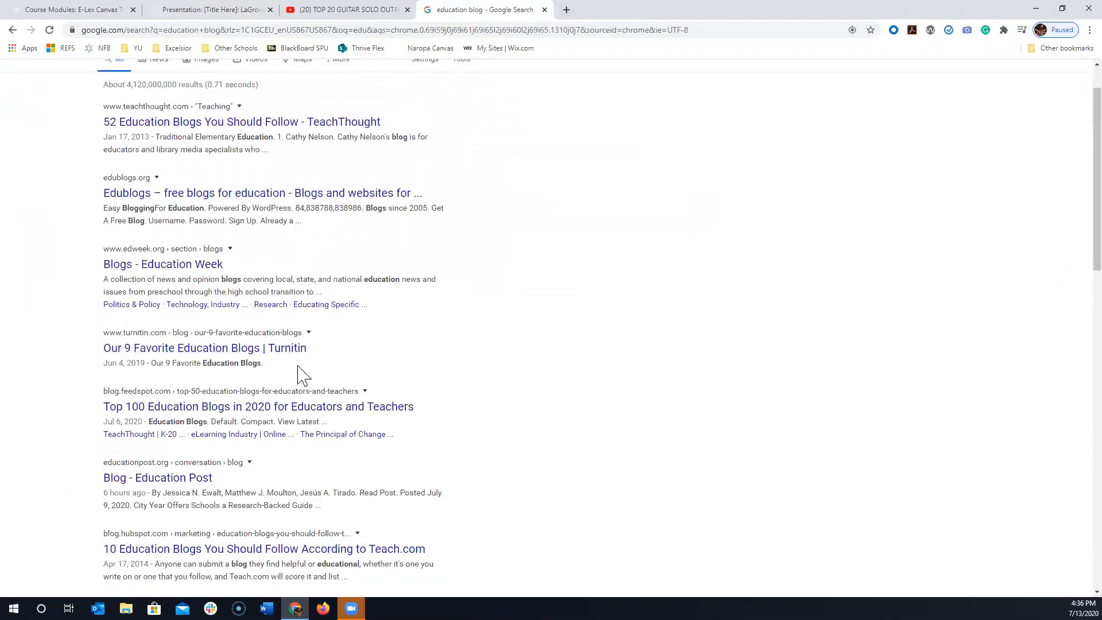
pyautogui.scroll(-5, 298, 373)
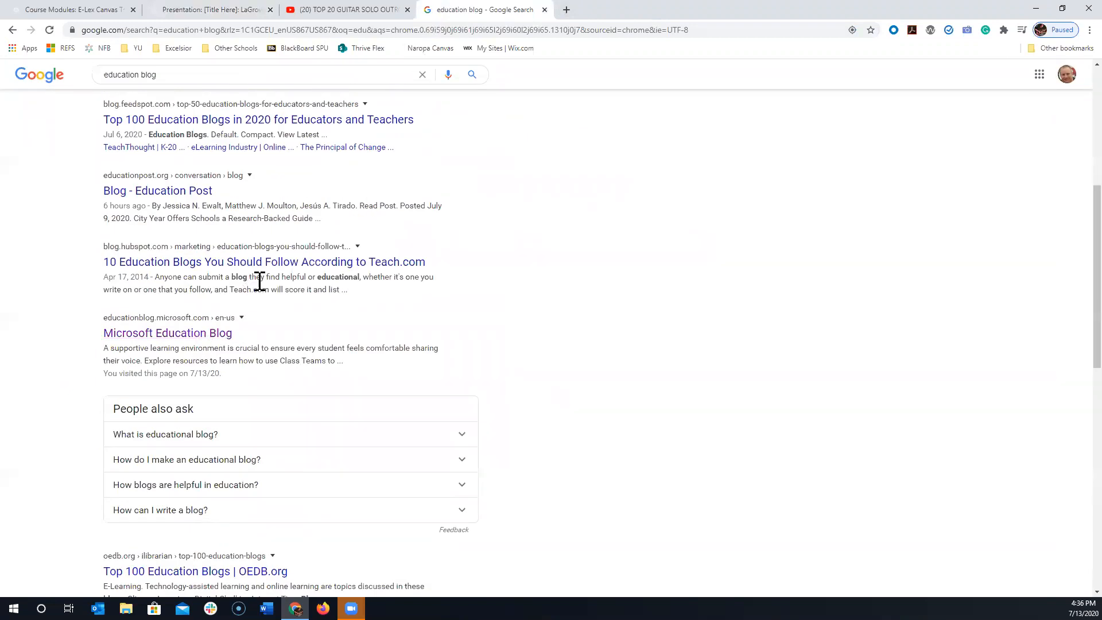
pyautogui.scroll(-7, 261, 287)
pyautogui.scroll(6, 241, 253)
pyautogui.click(206, 208)
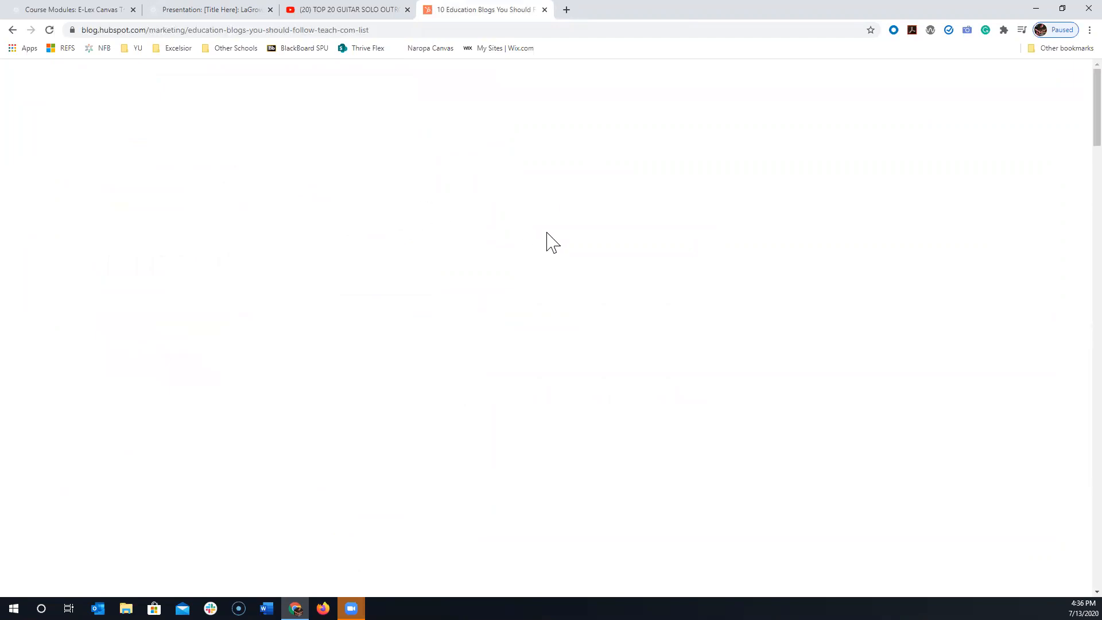
# - Open Inside Higher Ed from the blog list, go to its article "Pandemic Hurts Student Mental Health", and copy the article's web address
pyautogui.scroll(-7, 428, 333)
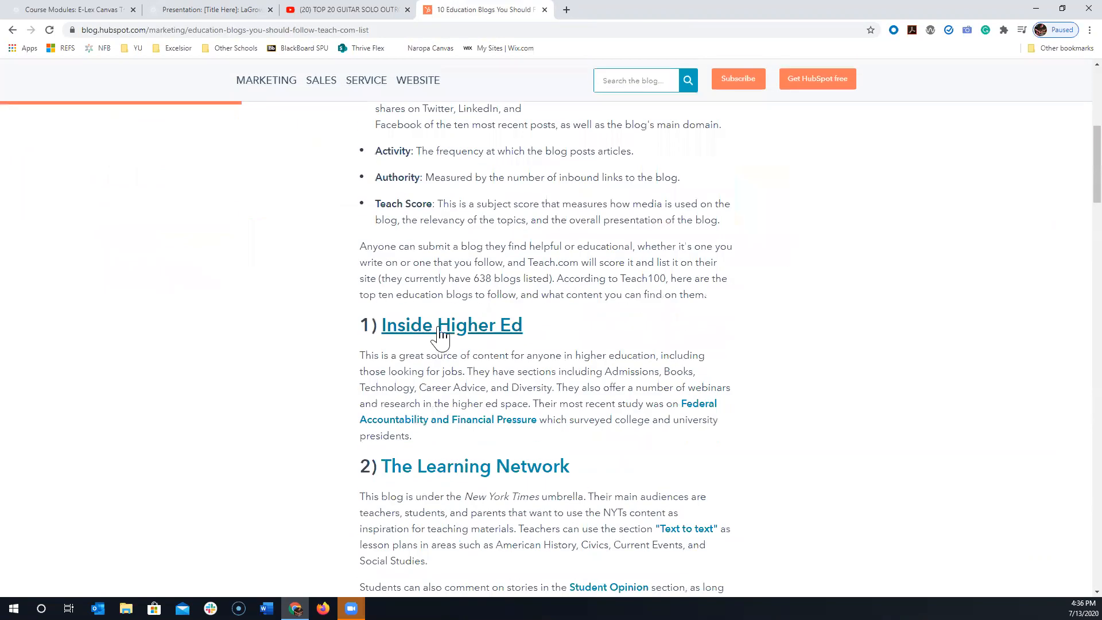
pyautogui.click(438, 327)
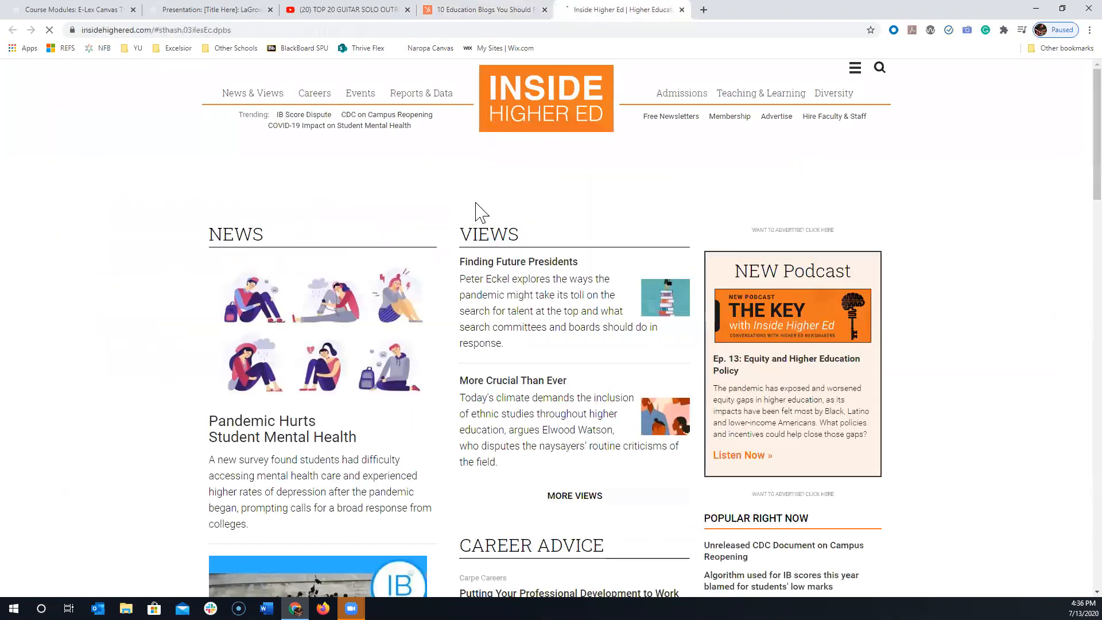
pyautogui.scroll(-6, 478, 215)
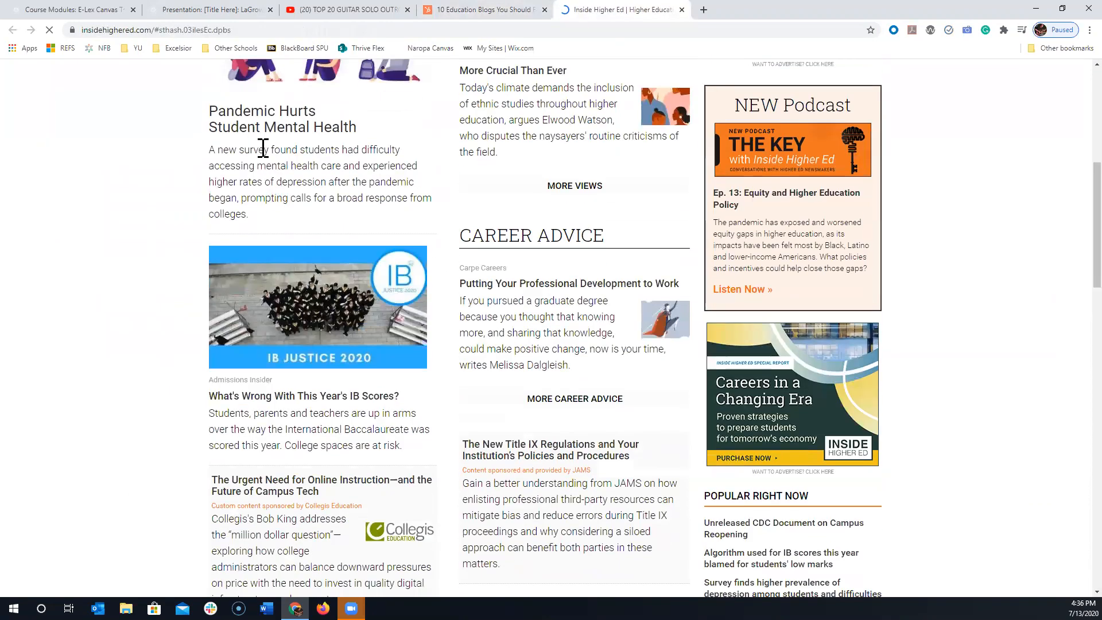
pyautogui.click(269, 133)
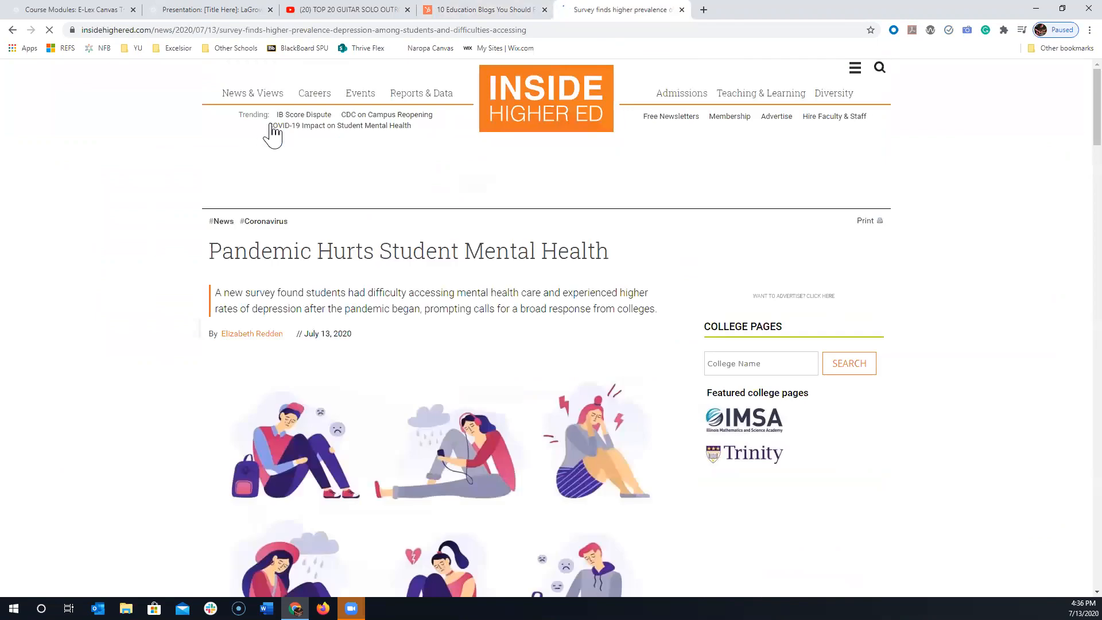
pyautogui.scroll(-2, 608, 290)
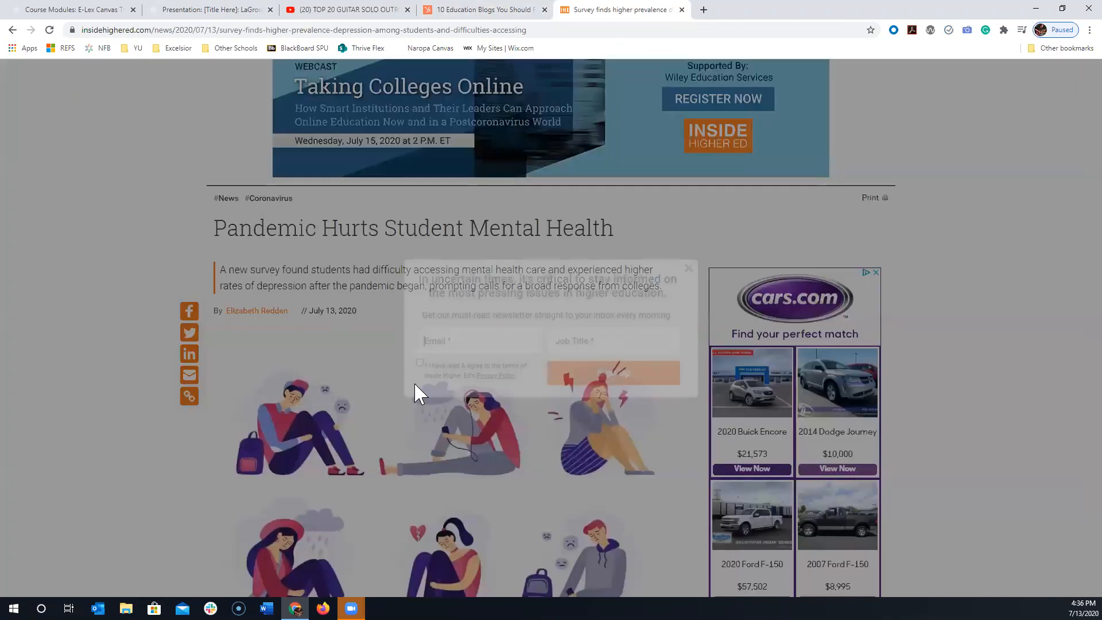
pyautogui.click(688, 269)
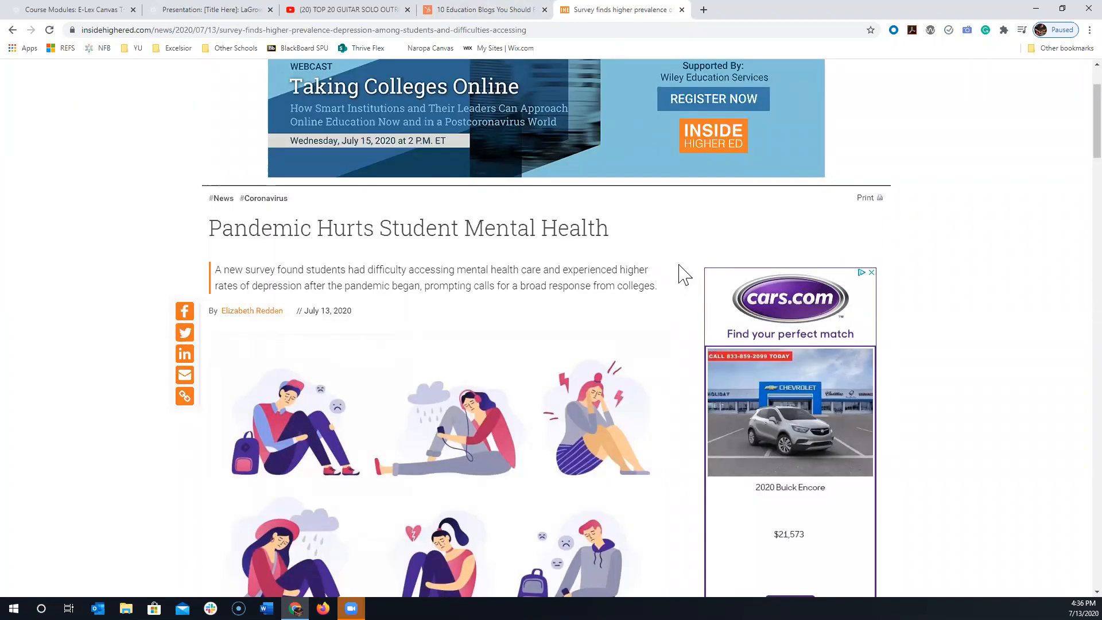
pyautogui.click(268, 30)
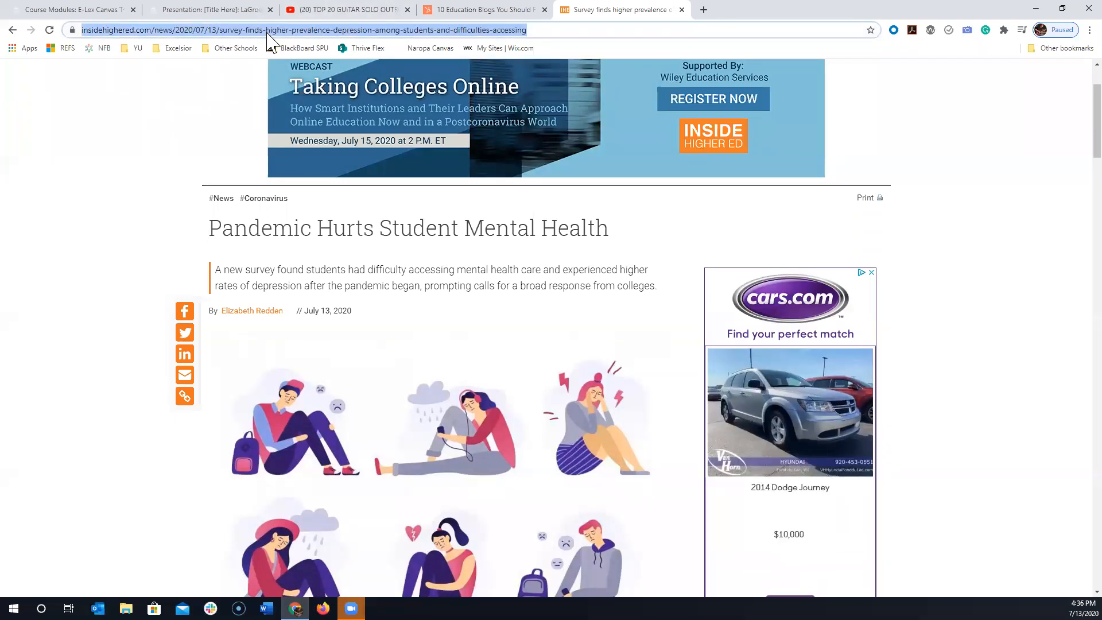
# - Return to the LaGrow Blank Course's modules and start a new External URL item in Week 1: Topic, pasting the copied article address
pyautogui.click(185, 10)
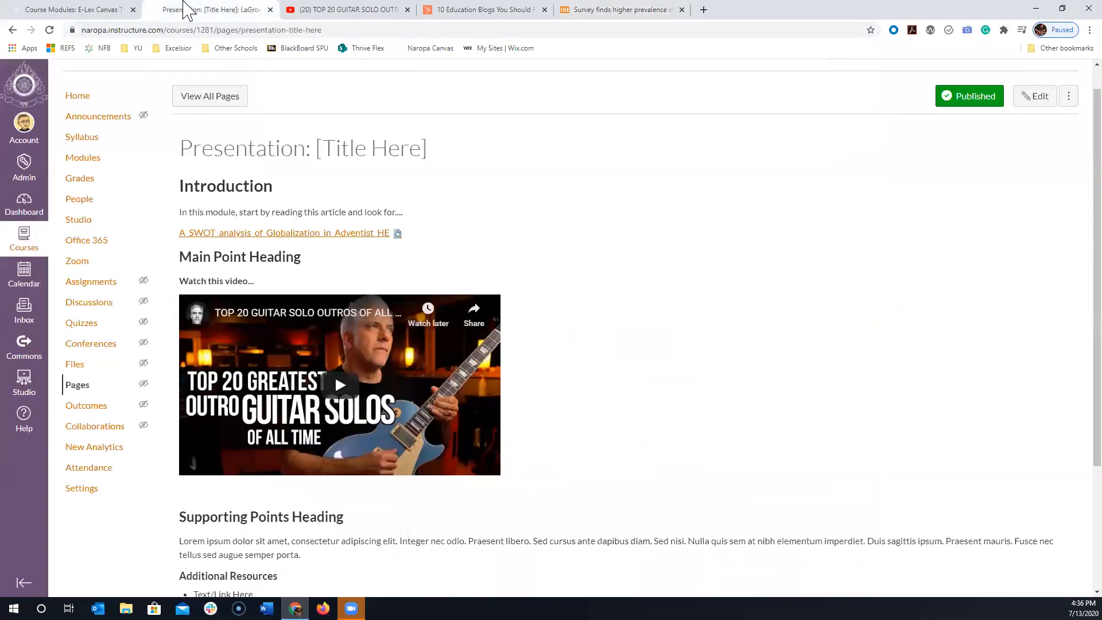
pyautogui.click(85, 167)
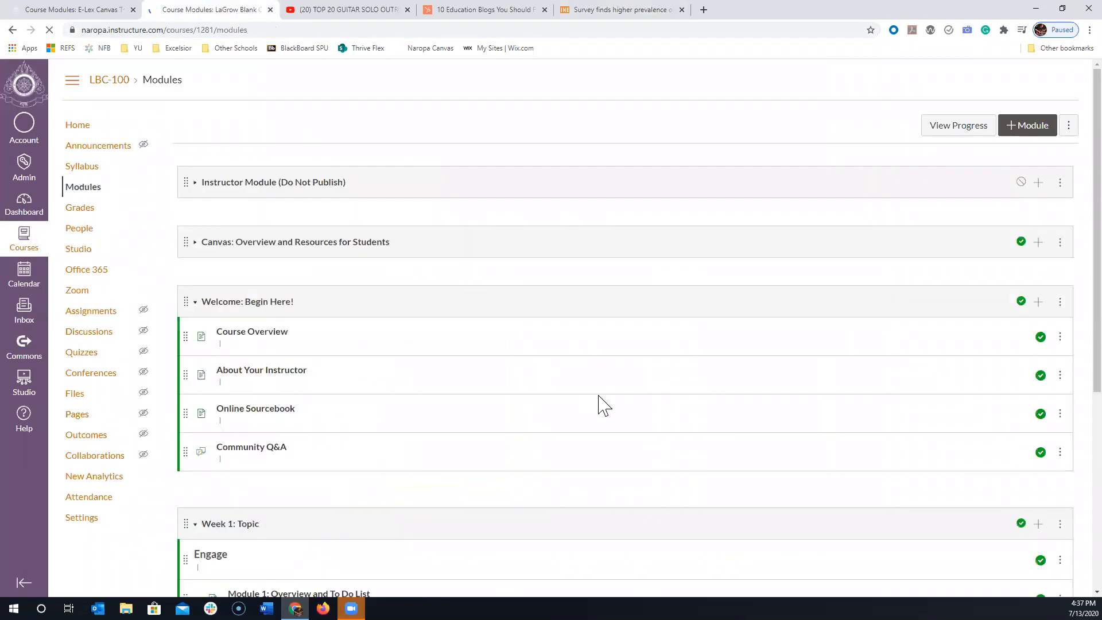
pyautogui.scroll(-4, 697, 445)
pyautogui.scroll(3, 697, 441)
pyautogui.scroll(-3, 1036, 378)
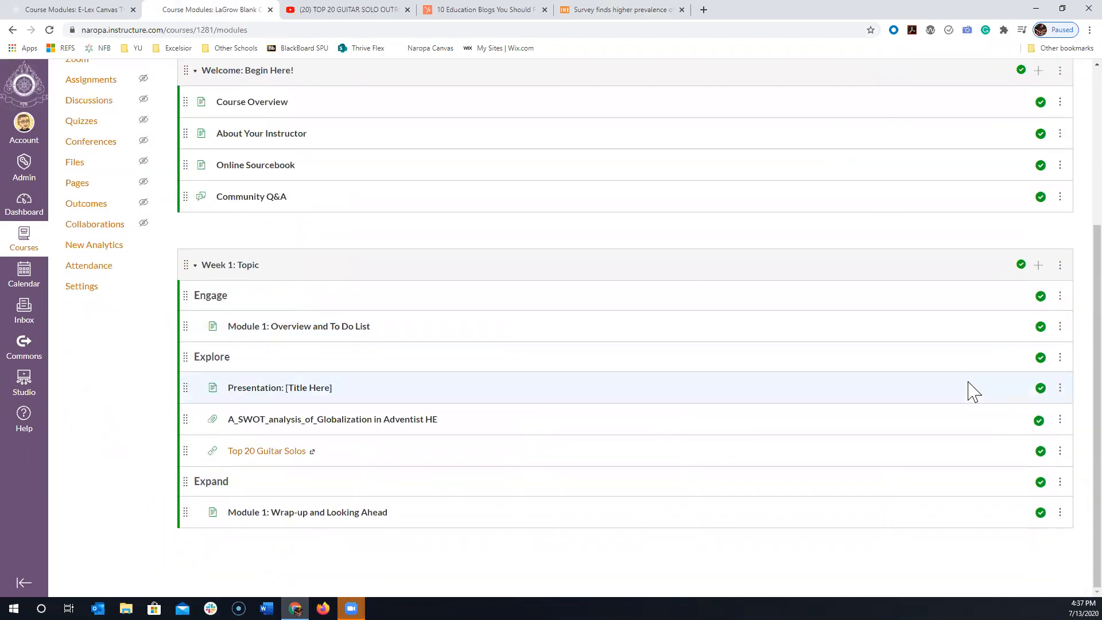
pyautogui.click(1038, 267)
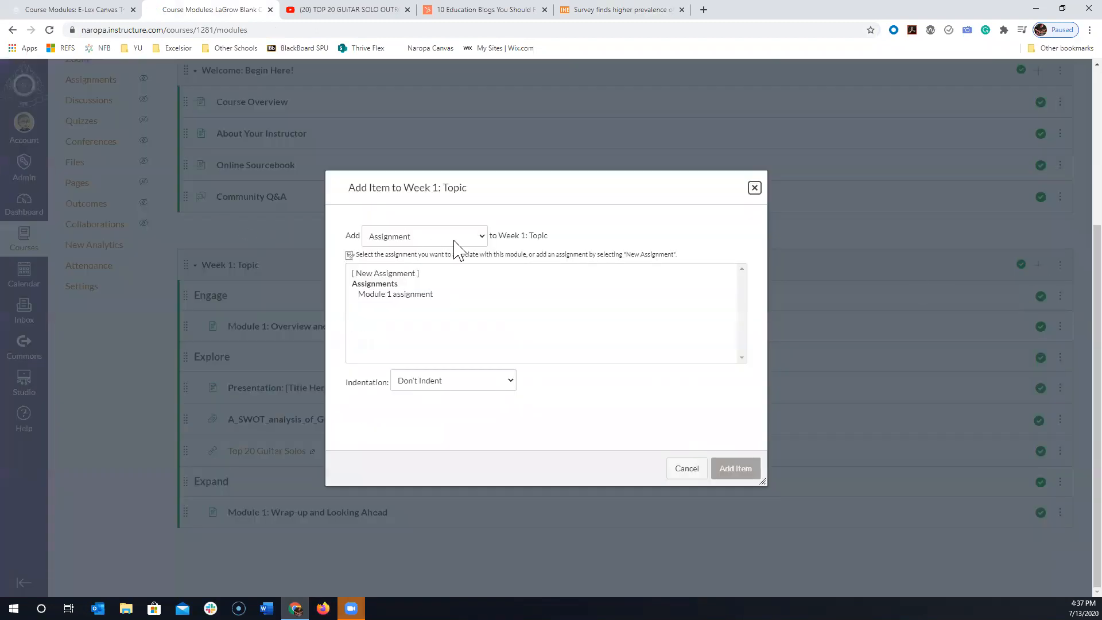
pyautogui.click(454, 241)
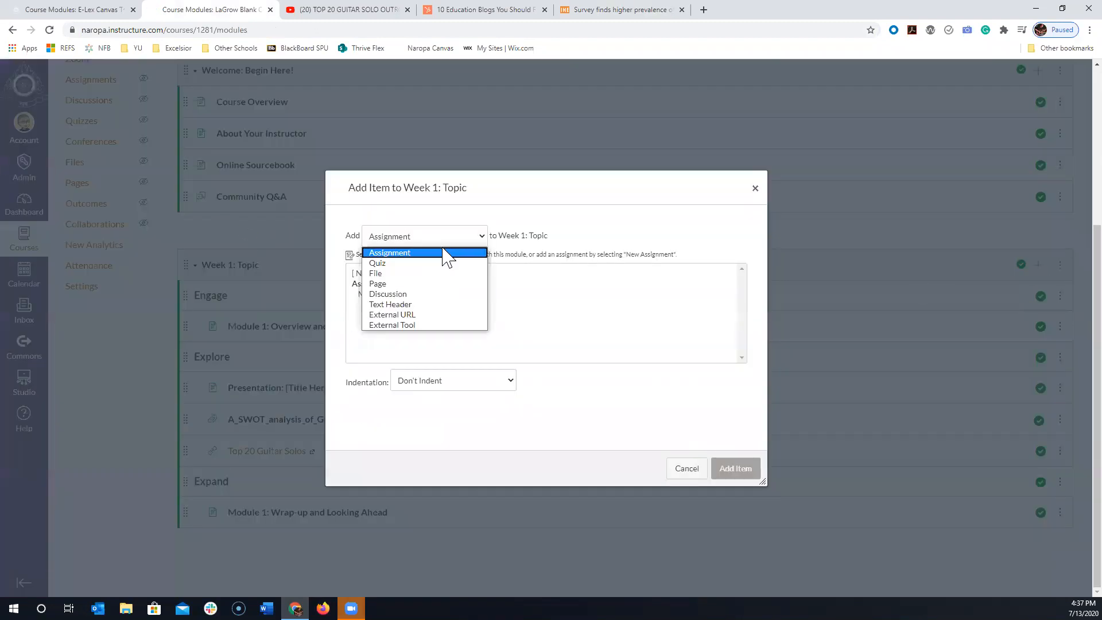
pyautogui.click(423, 314)
pyautogui.click(411, 272)
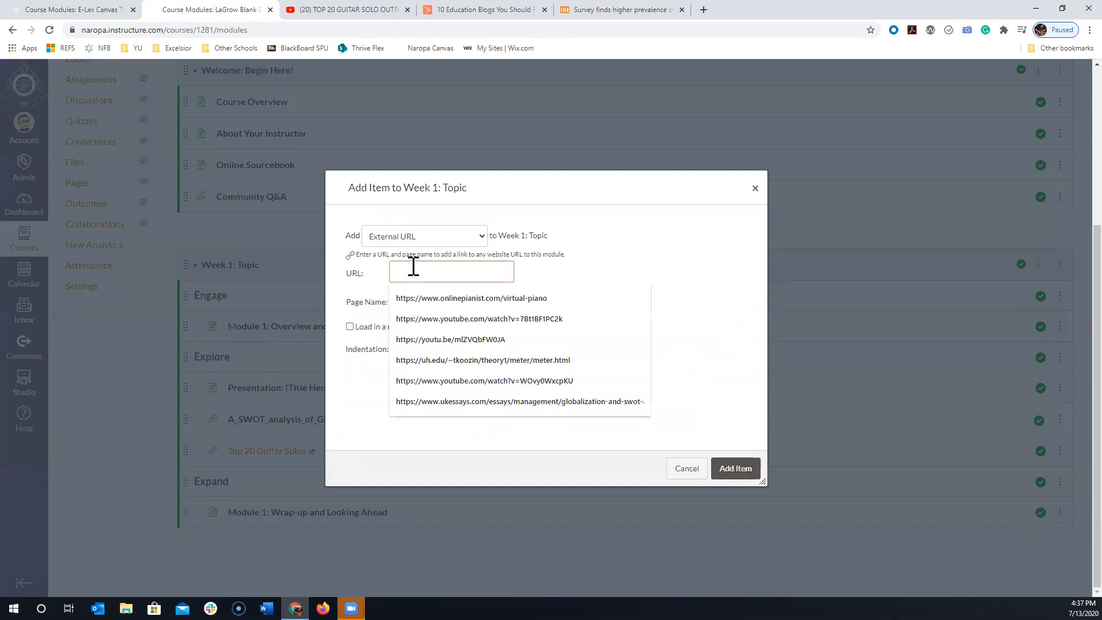
pyautogui.hotkey('ctrl', 'v')
pyautogui.click(443, 302)
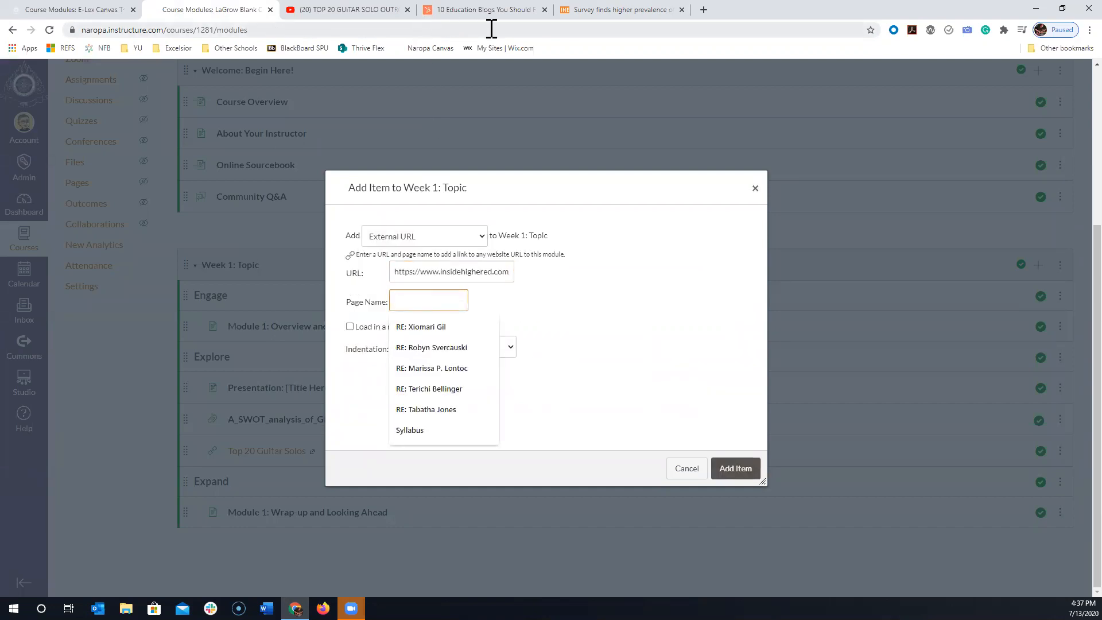
# - Name the link "Pandemic Hurts...", set it to load in a new tab, indent it 1 level, and add it to the module
pyautogui.click(592, 14)
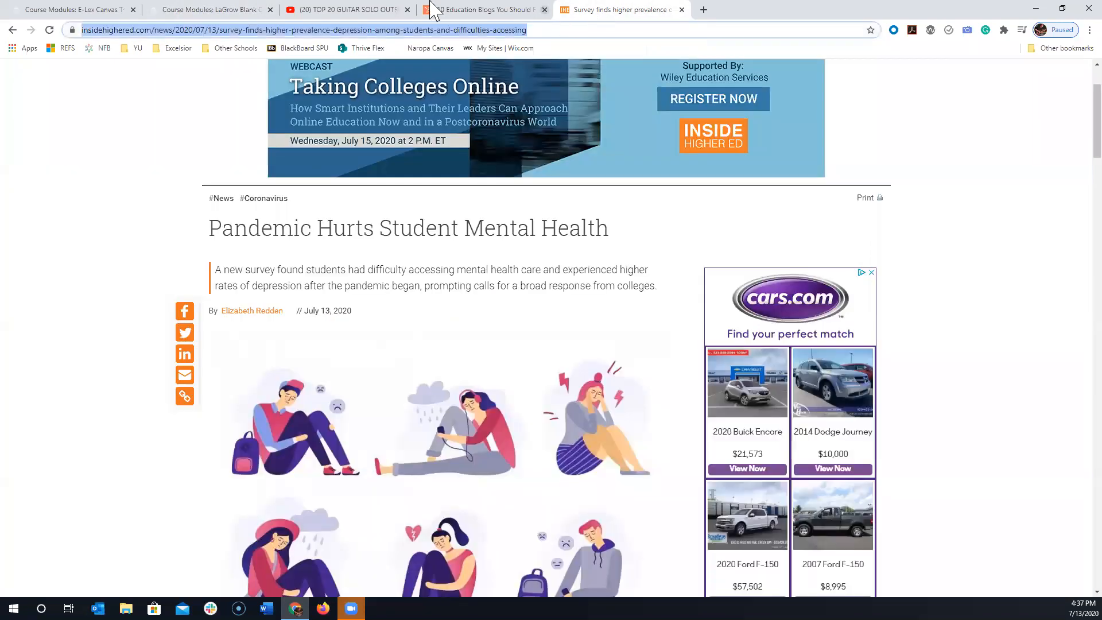
pyautogui.click(32, 12)
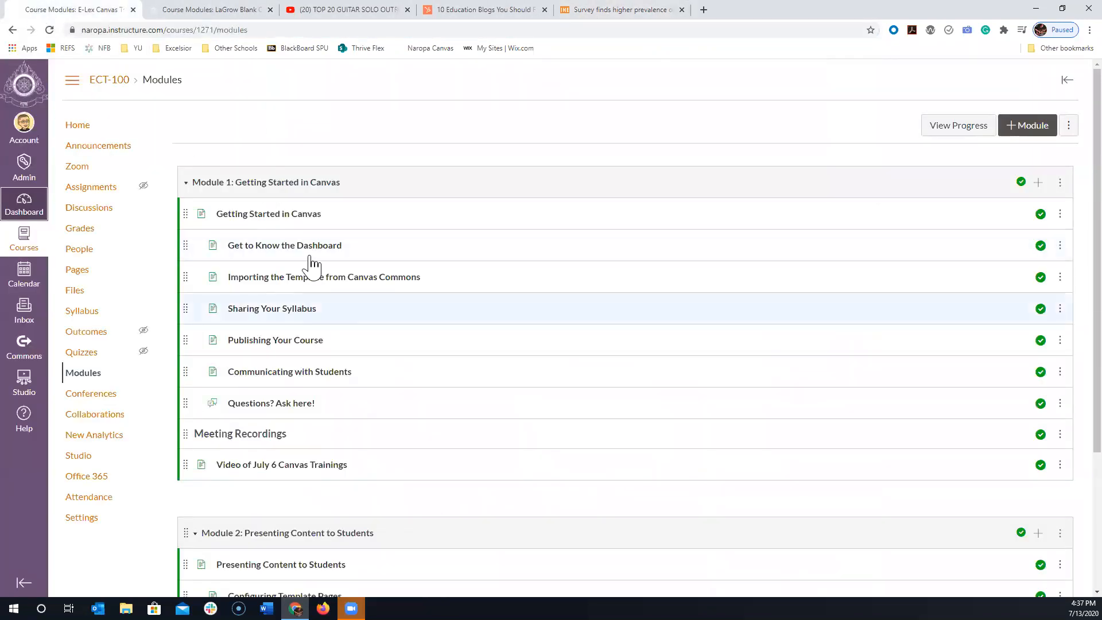
pyautogui.click(235, 10)
pyautogui.write('Pandemic Hurts...')
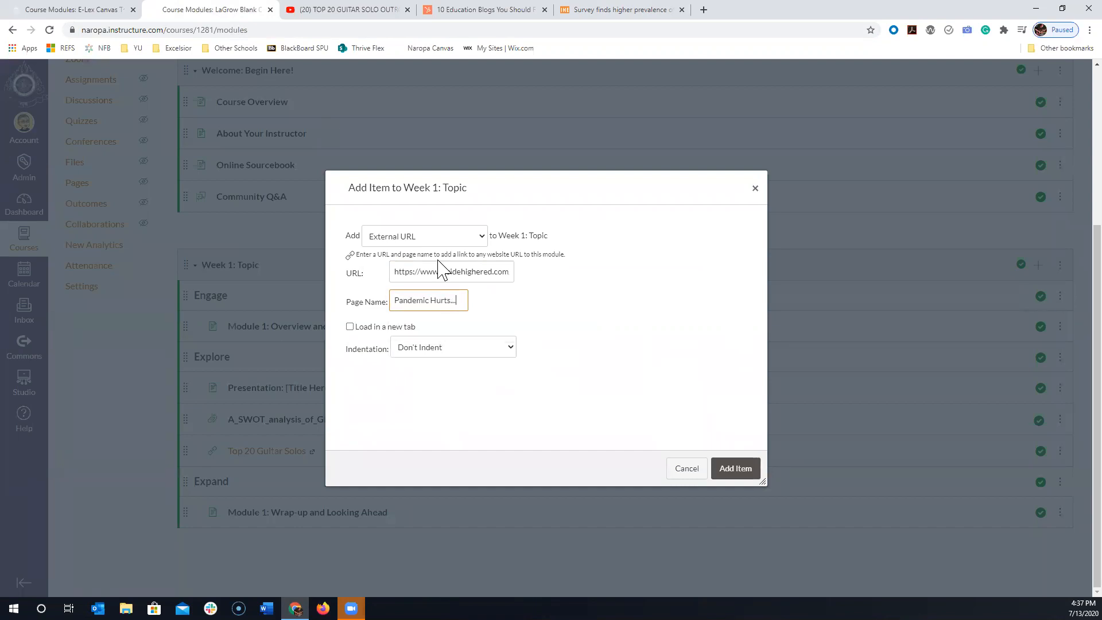
pyautogui.click(381, 327)
pyautogui.click(418, 347)
pyautogui.click(427, 374)
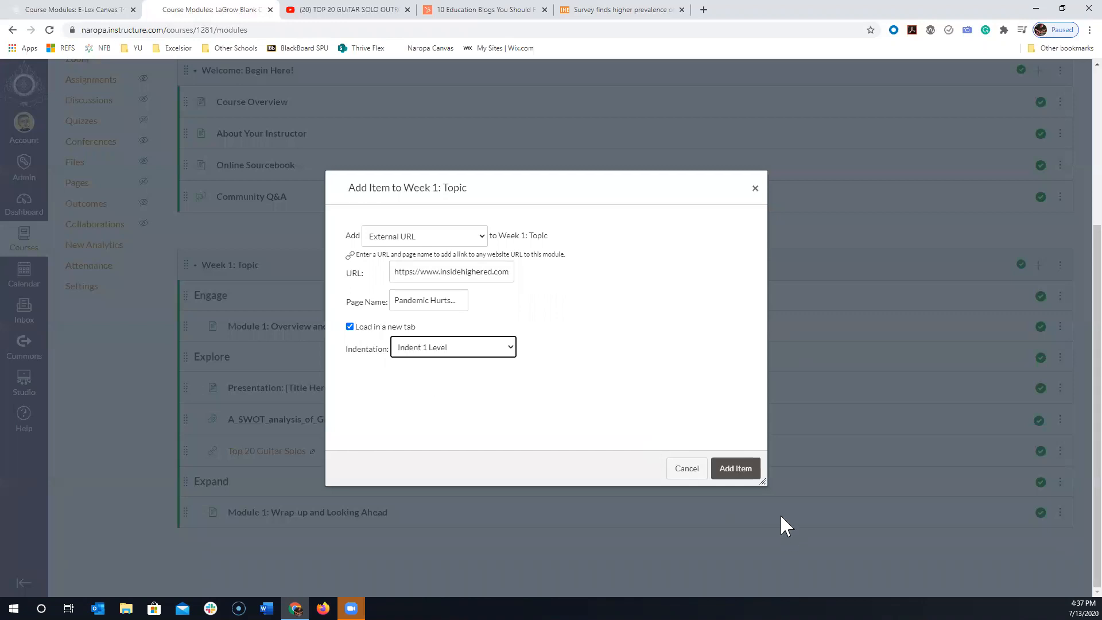
pyautogui.click(735, 468)
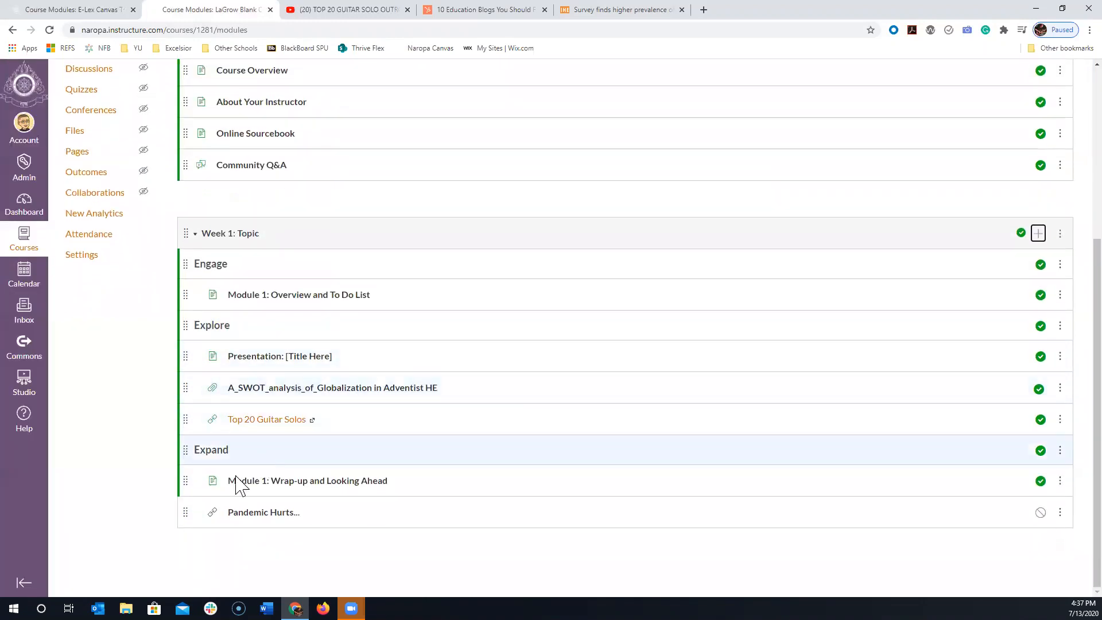
# - Move "Pandemic Hurts..." into the Explore section below "Top 20 Guitar Solos" and publish it
pyautogui.moveTo(187, 513); pyautogui.dragTo(179, 451)
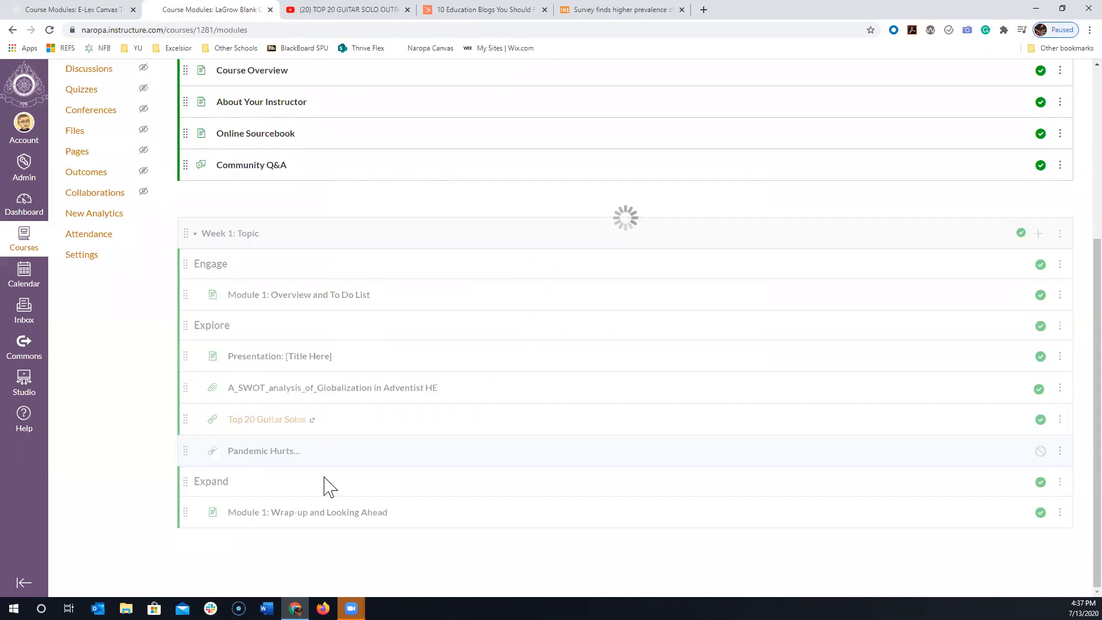
pyautogui.click(1040, 451)
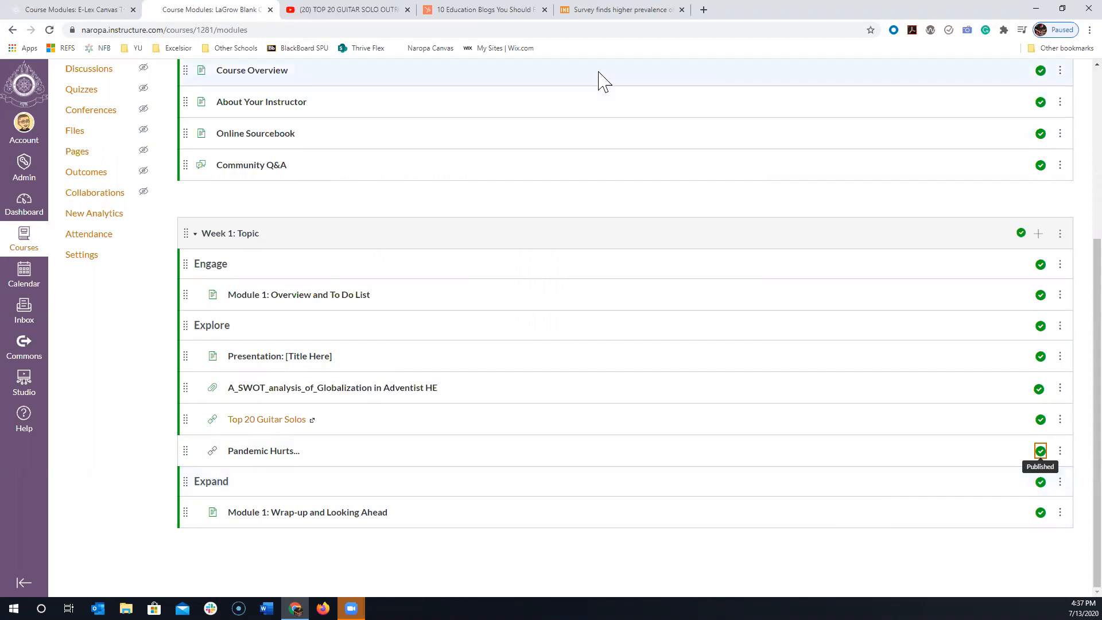
pyautogui.click(197, 233)
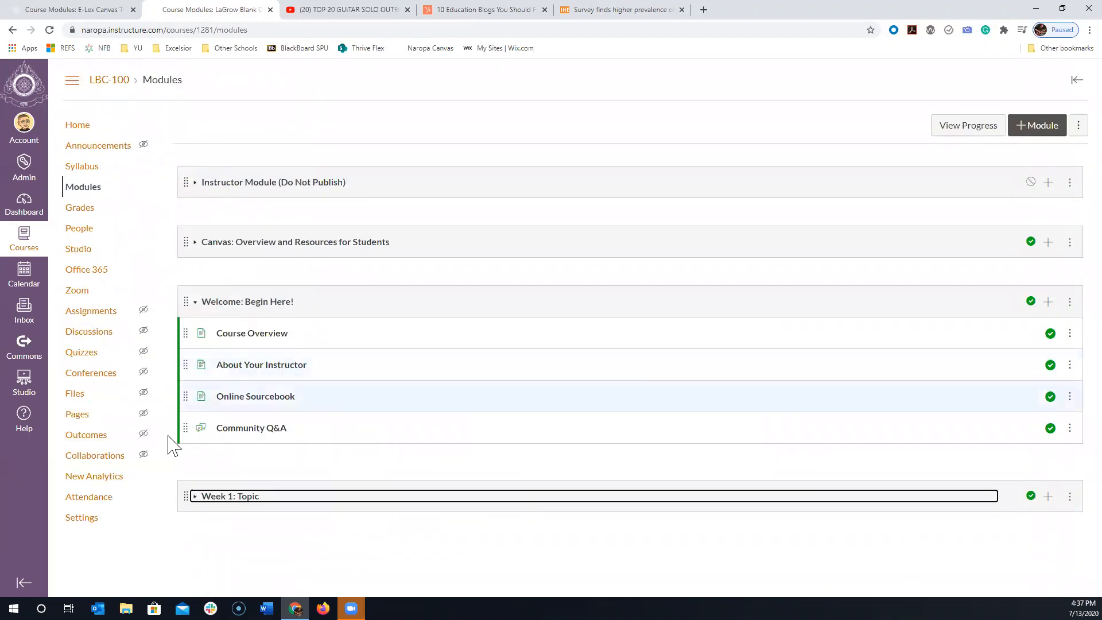
pyautogui.click(194, 497)
# - Open the "Presentation: [Title Here]" page for editing and enlarge the content editor to reach the Additional Resources list
pyautogui.scroll(-5, 454, 335)
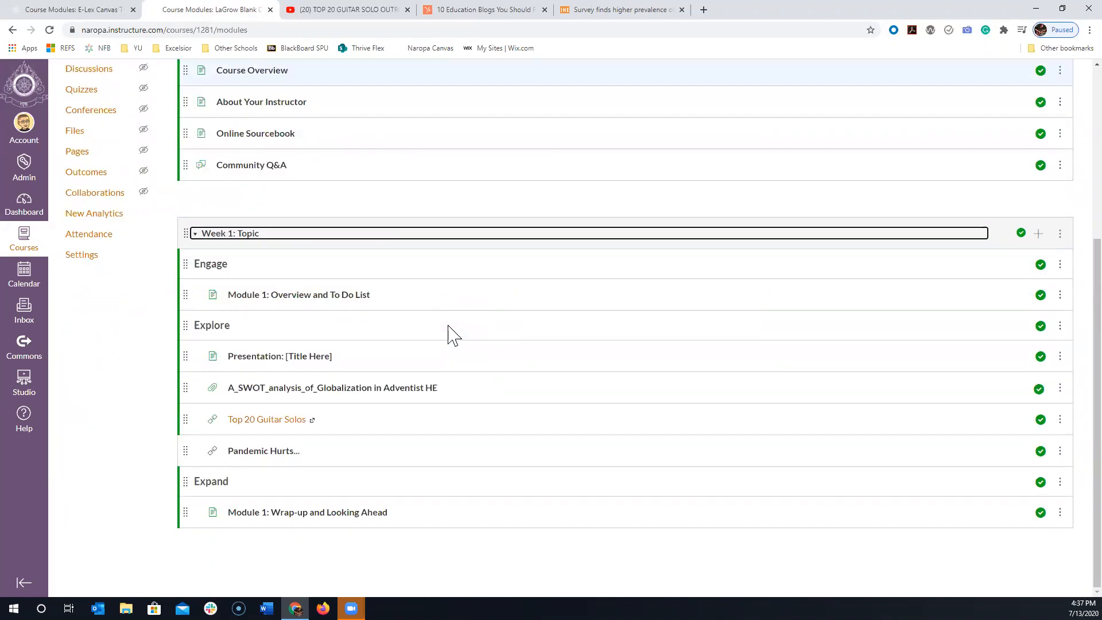
pyautogui.click(281, 357)
pyautogui.scroll(-3, 774, 376)
pyautogui.scroll(3, 834, 393)
pyautogui.click(1036, 128)
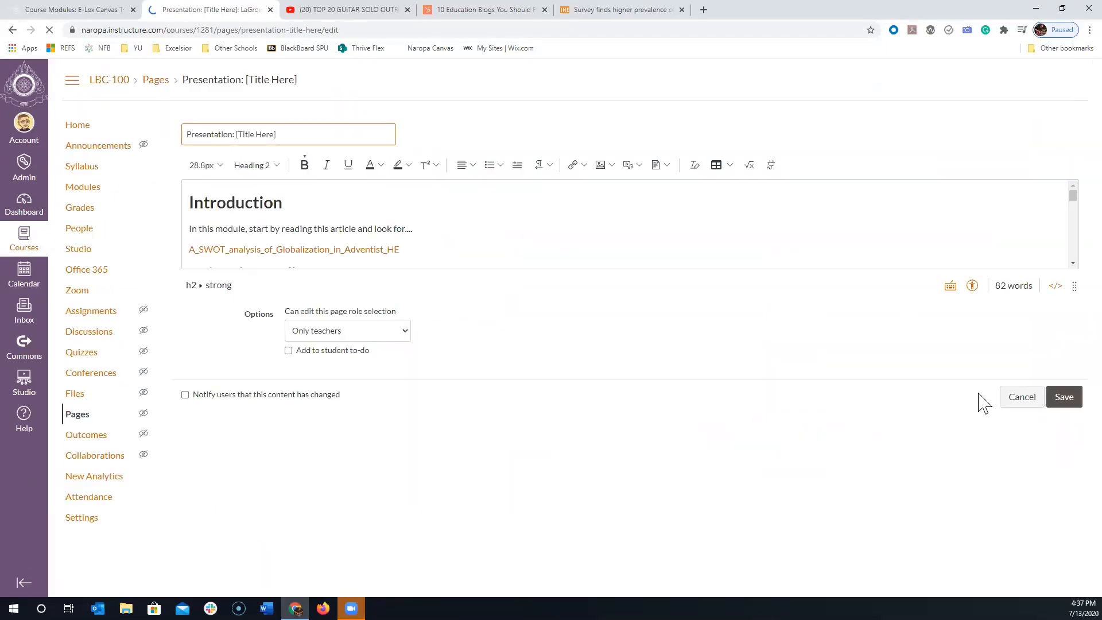
pyautogui.moveTo(1066, 280); pyautogui.dragTo(1064, 583)
pyautogui.scroll(-3, 1065, 582)
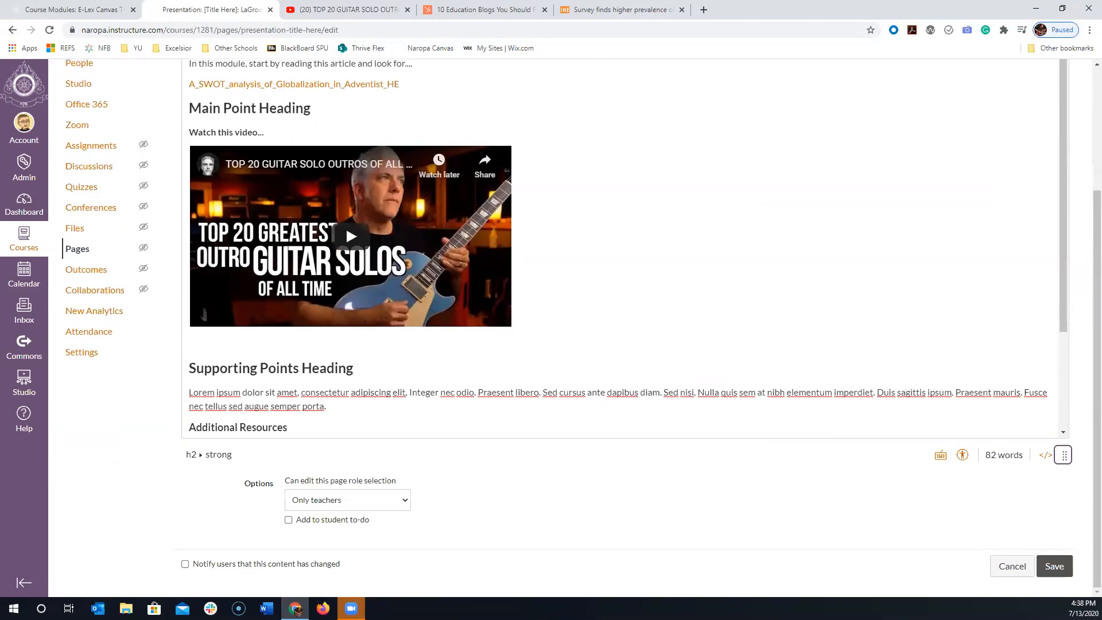
pyautogui.scroll(-3, 1064, 280)
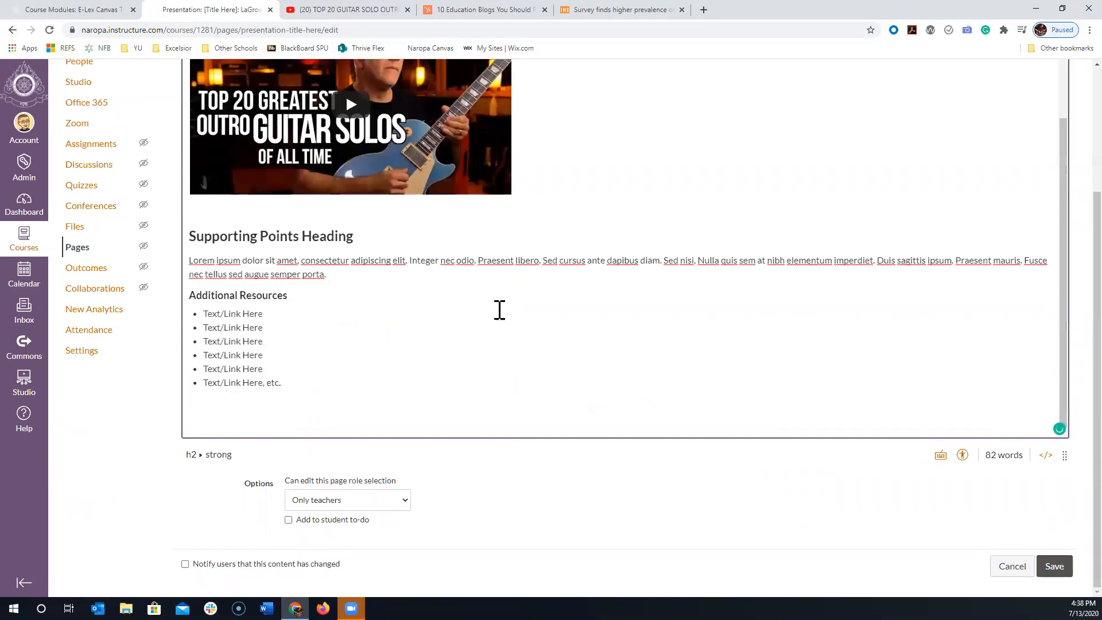
# - Replace the first "Text/Link Here" bullet under Additional Resources with the copied article address
pyautogui.moveTo(267, 313); pyautogui.dragTo(205, 314)
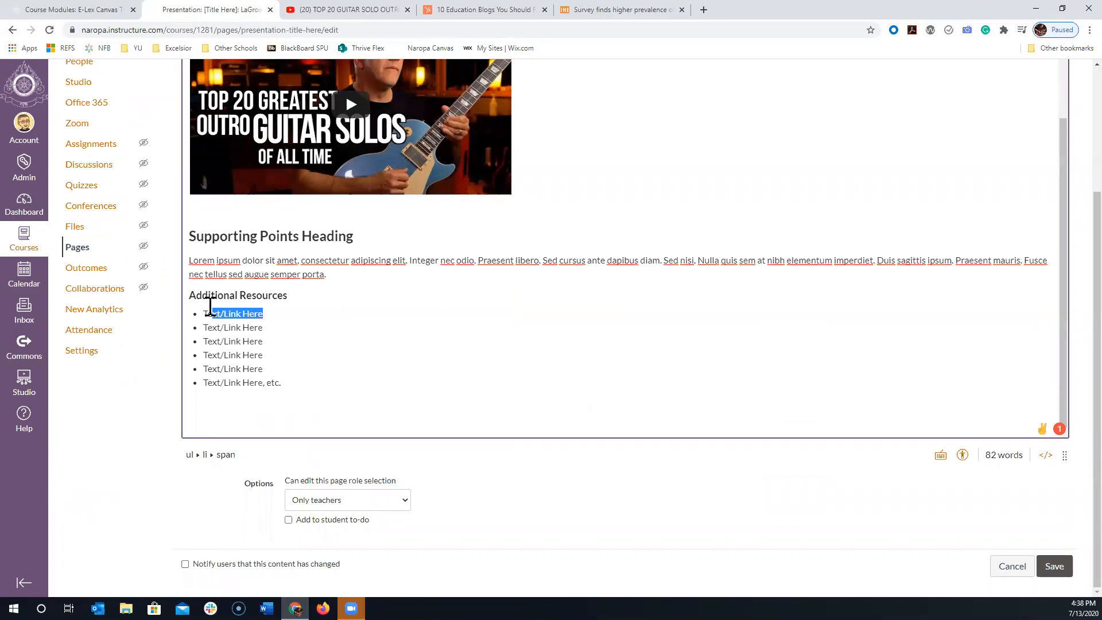
pyautogui.press('BackSpace')
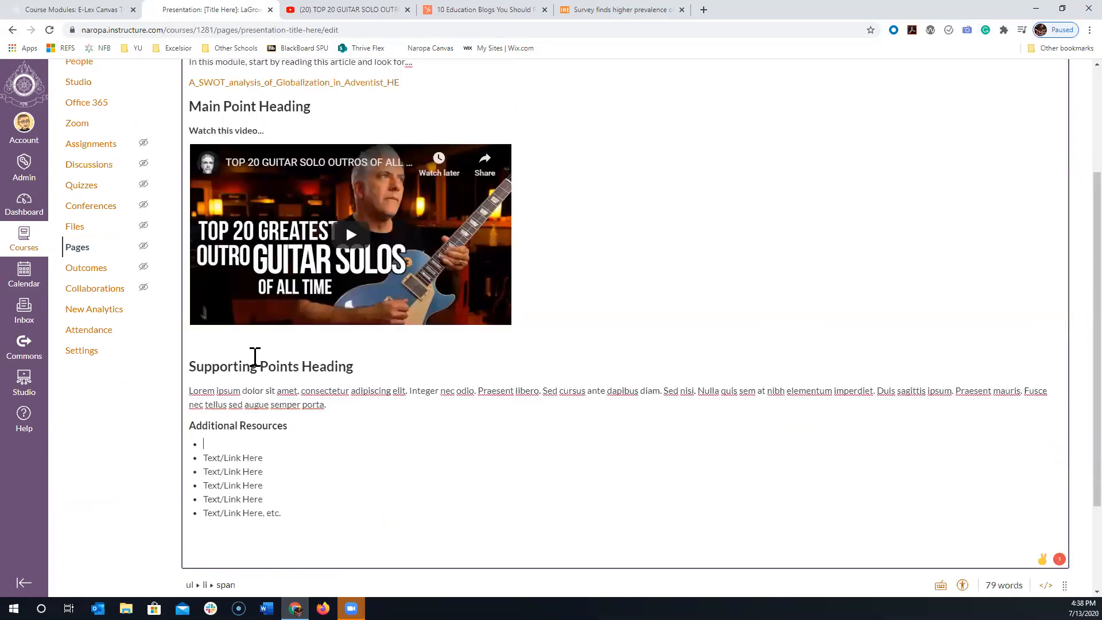
pyautogui.write('https://www.insidehighered.com/news/2020/07/13/survey-finds-higher-prevalence-depression-among-students-and-difficulties-accessing')
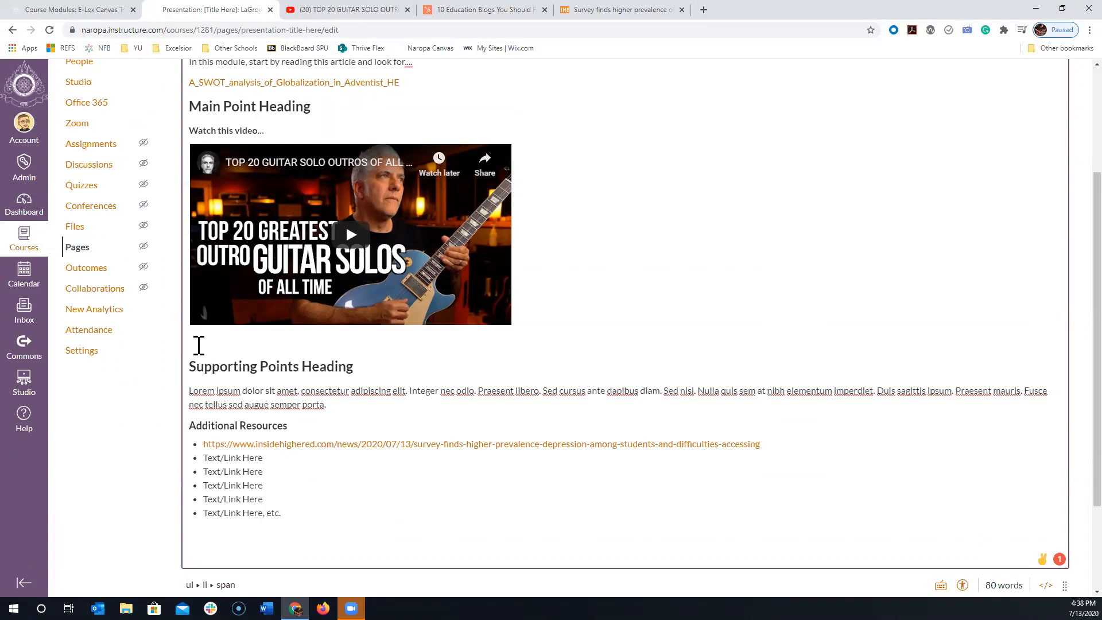
# - Select the full article address in the first Additional Resources bullet and delete it
pyautogui.click(805, 452)
pyautogui.moveTo(804, 452); pyautogui.dragTo(225, 444)
pyautogui.click(314, 480)
pyautogui.moveTo(777, 445); pyautogui.dragTo(205, 445)
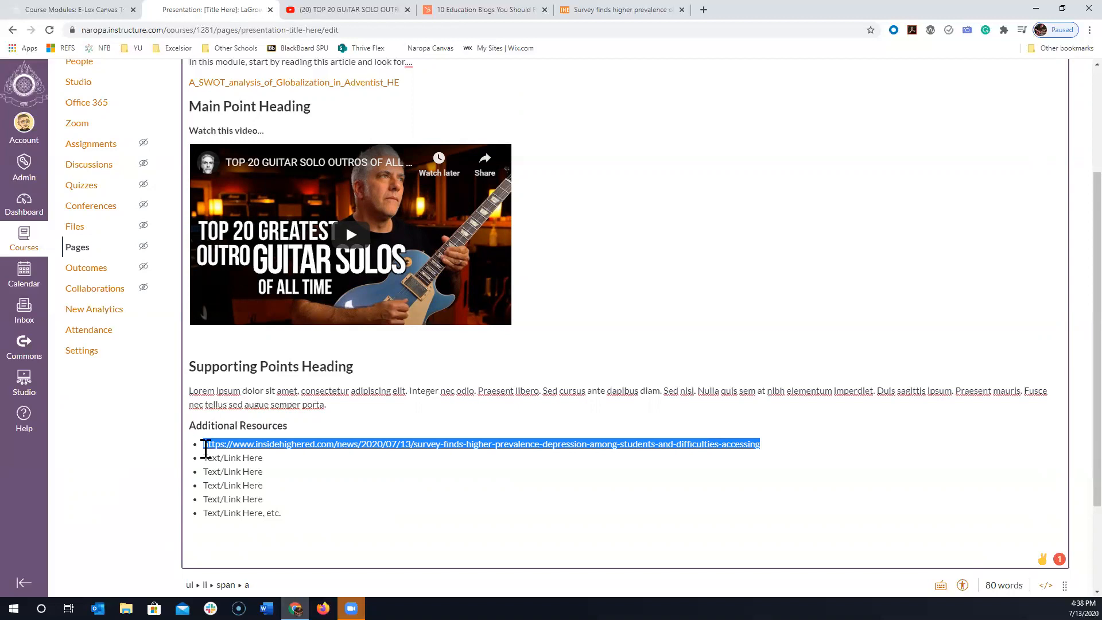
pyautogui.press('BackSpace')
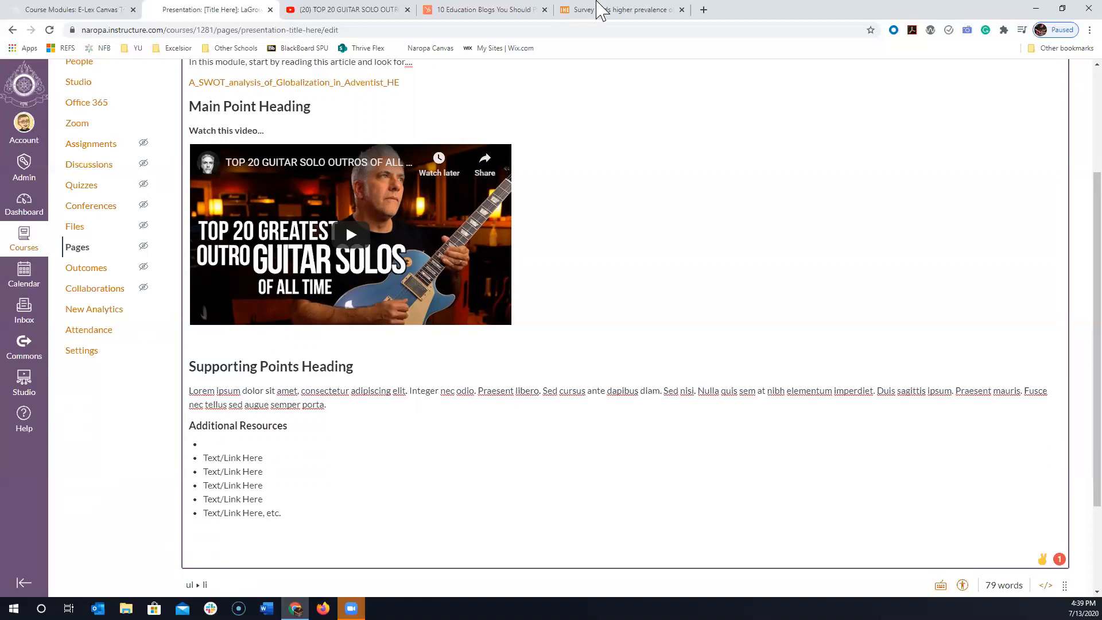
# - Check the headline of the Inside Higher Ed article in its browser tab and return to the Canvas page editor
pyautogui.click(649, 10)
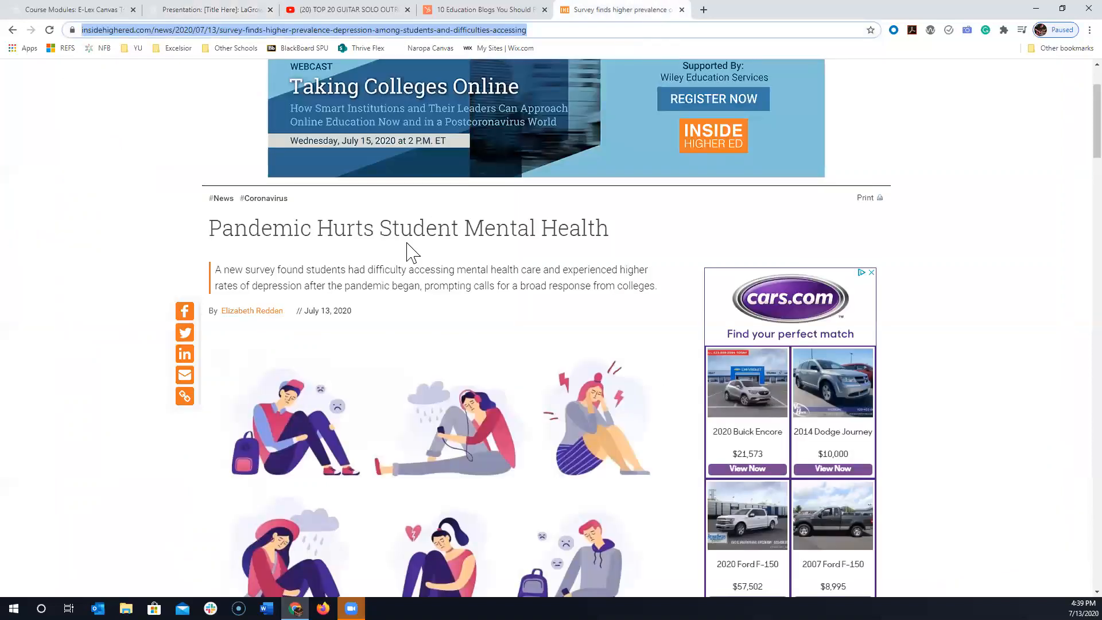
pyautogui.click(624, 245)
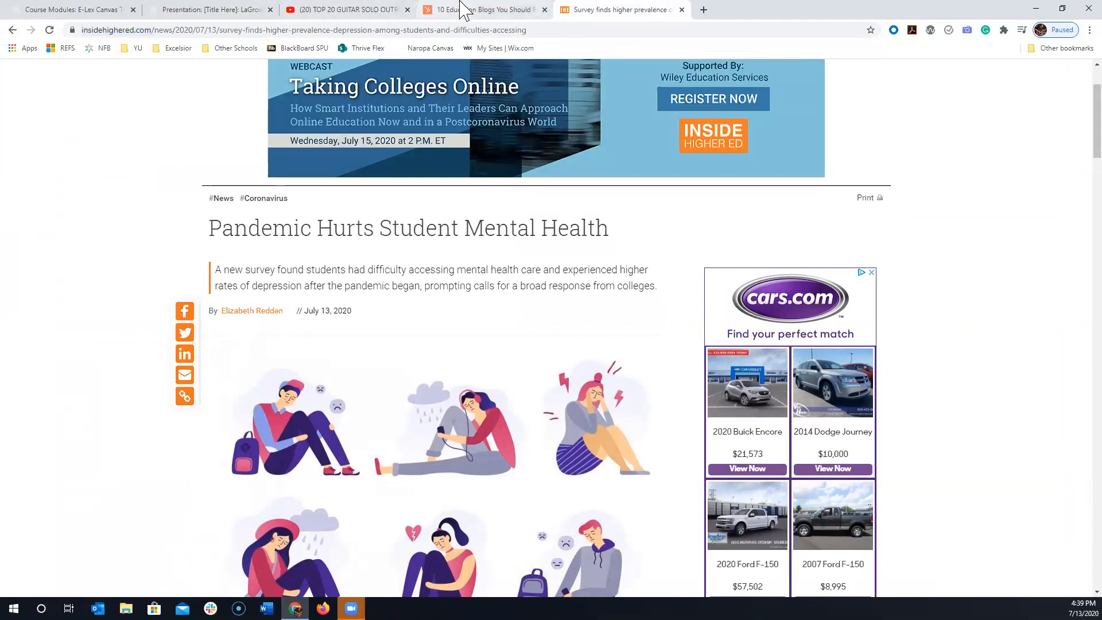
pyautogui.scroll(2, 812, 250)
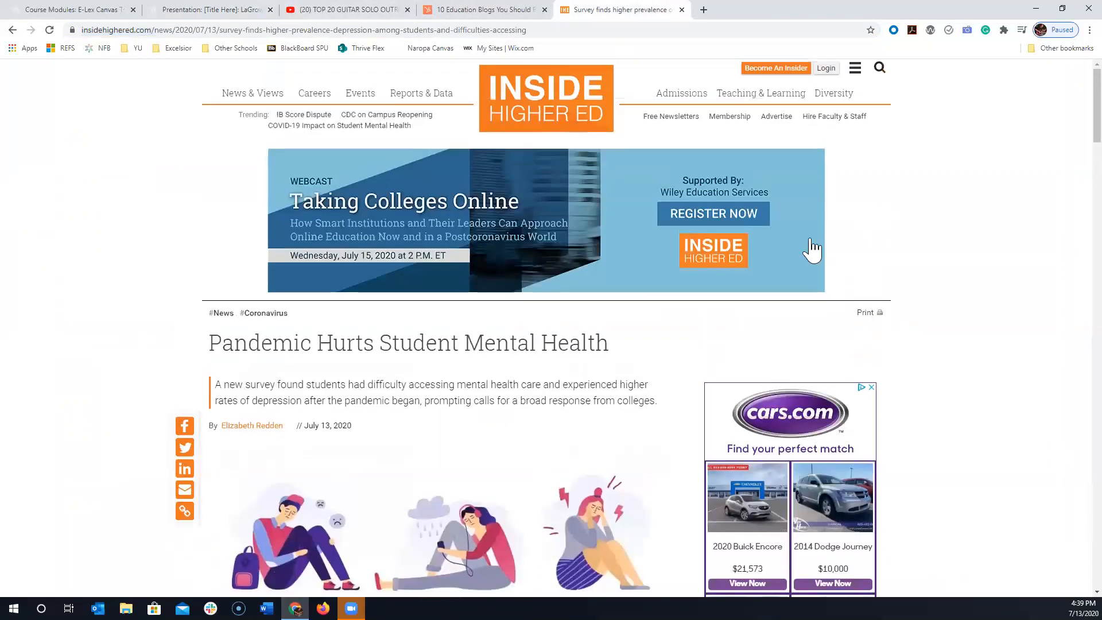
pyautogui.click(213, 10)
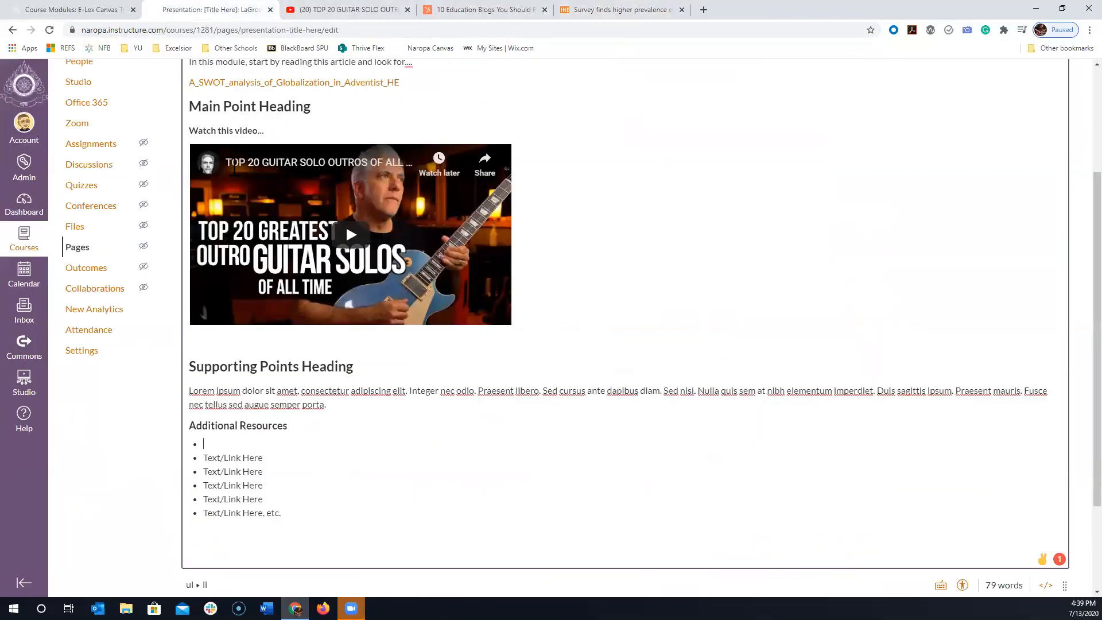
# - Enter "Read Pandemic Hurts Student Mental Health on Inside Higher Ed" in the empty first bullet under Additional Resources
pyautogui.write('Read Pandemic Hurts Student Mental Health on Inside Higher Ed')
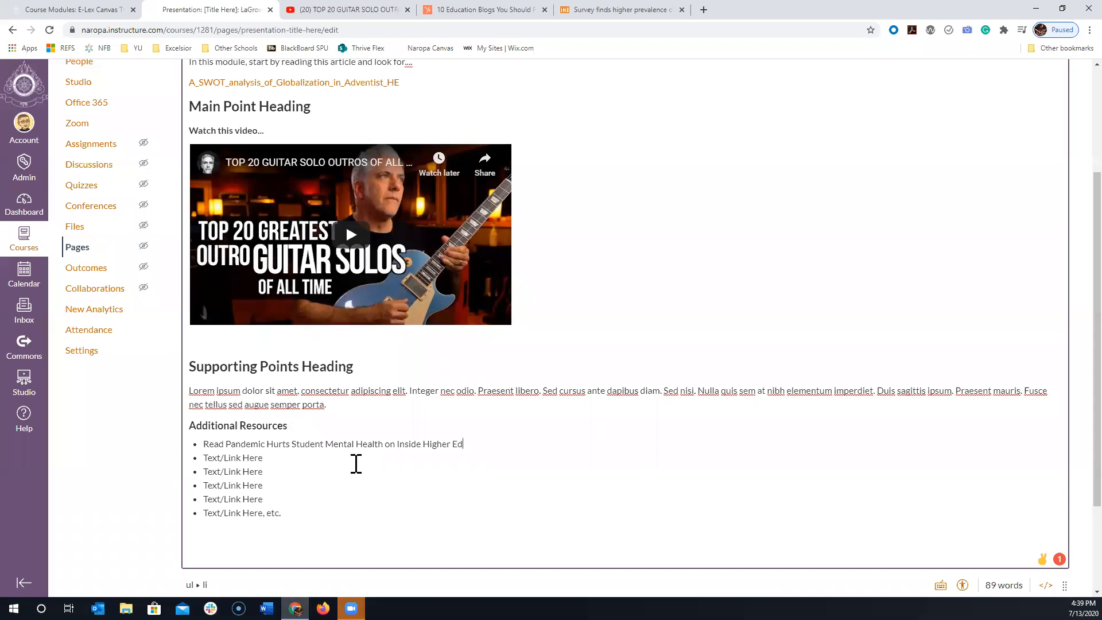
# - Link the words "Pandemic Hurts Student Mental Health" in the first bullet to the copied Inside Higher Ed article address as an external link
pyautogui.moveTo(383, 445)
pyautogui.mouseDown()
pyautogui.moveTo(327, 430)
pyautogui.moveTo(290, 445)
pyautogui.moveTo(225, 443)
pyautogui.mouseUp()
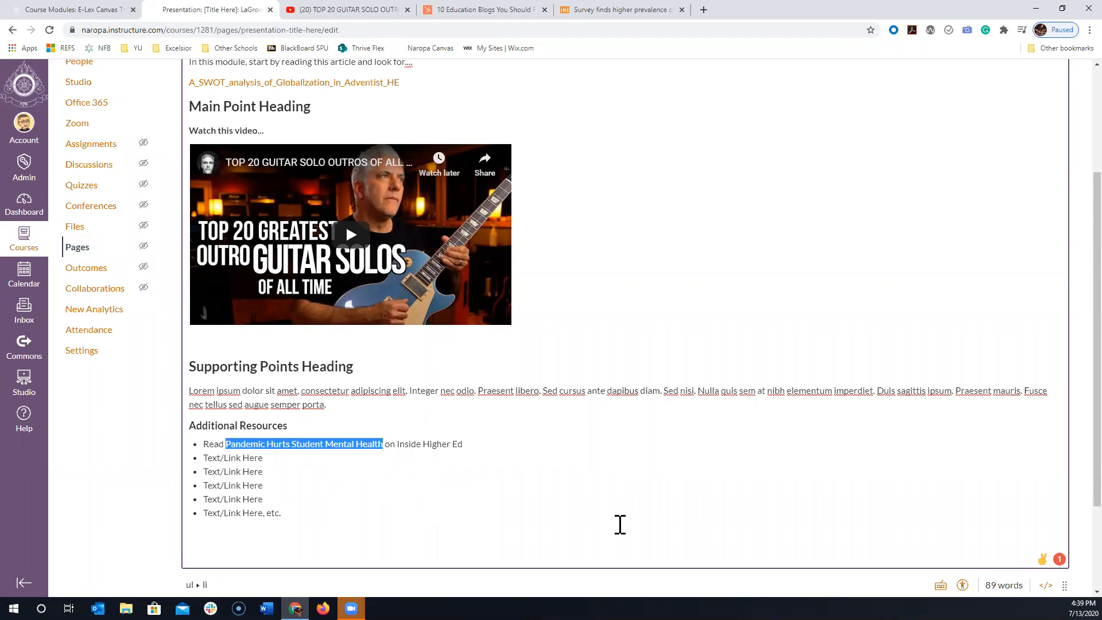
pyautogui.scroll(3, 631, 378)
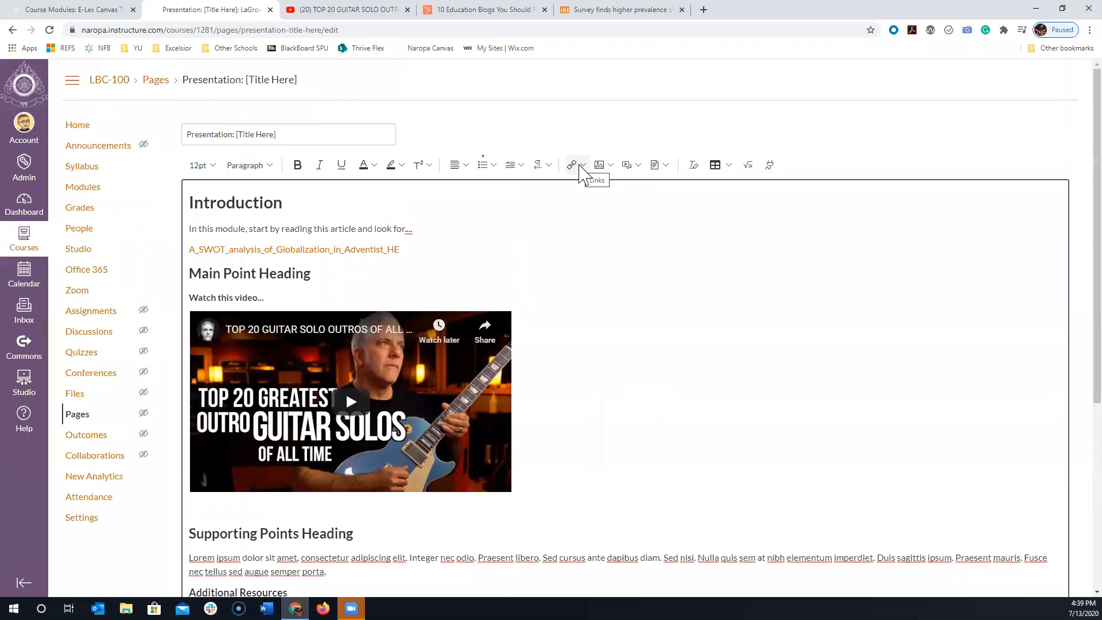
pyautogui.click(582, 166)
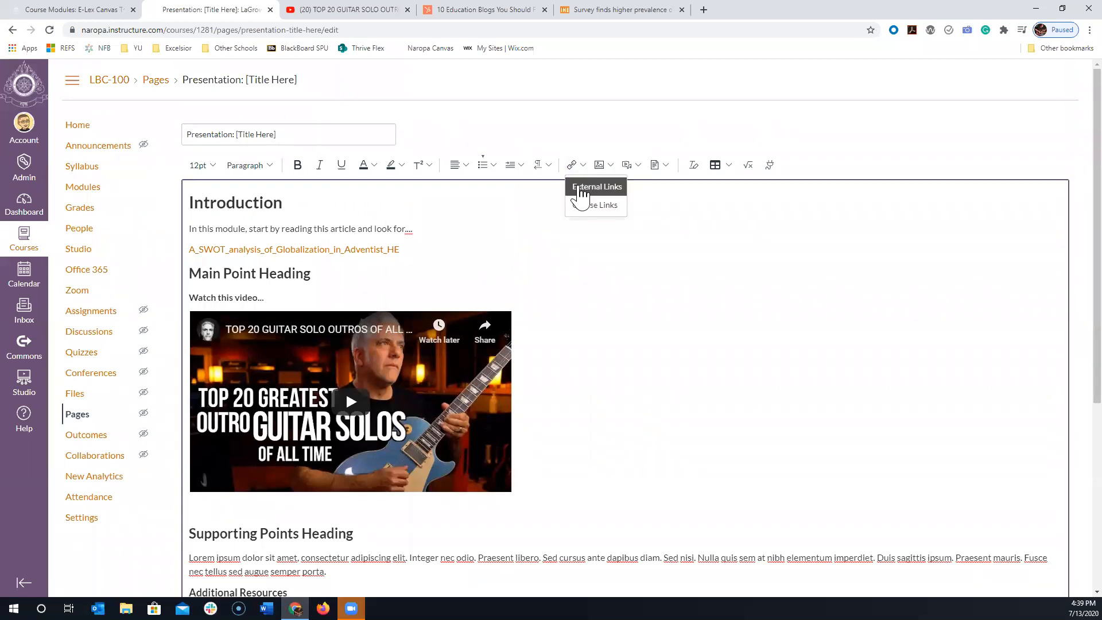
pyautogui.click(581, 188)
pyautogui.click(478, 358)
pyautogui.hotkey('ctrl', 'v')
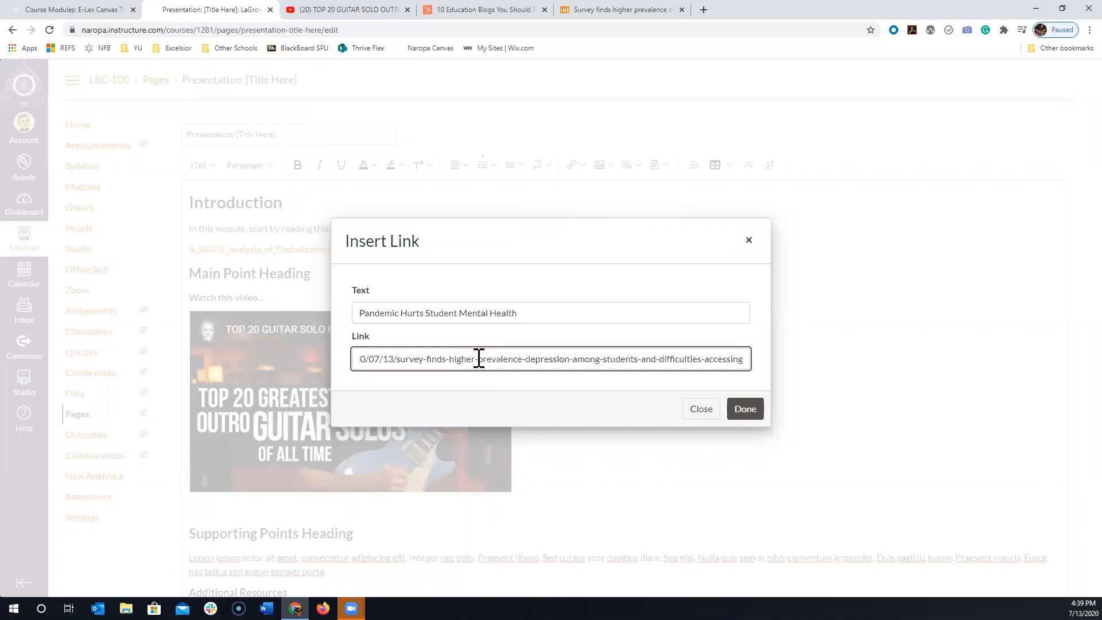
pyautogui.click(745, 409)
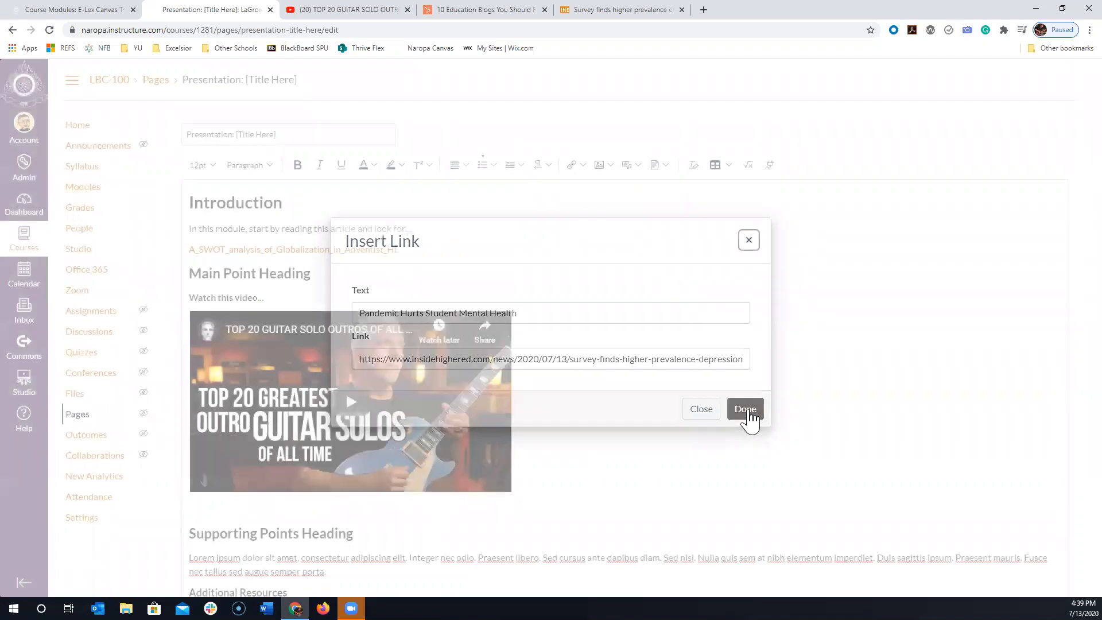
# - Deselect the new link in the Additional Resources list and save the page
pyautogui.scroll(-2, 497, 412)
pyautogui.click(496, 412)
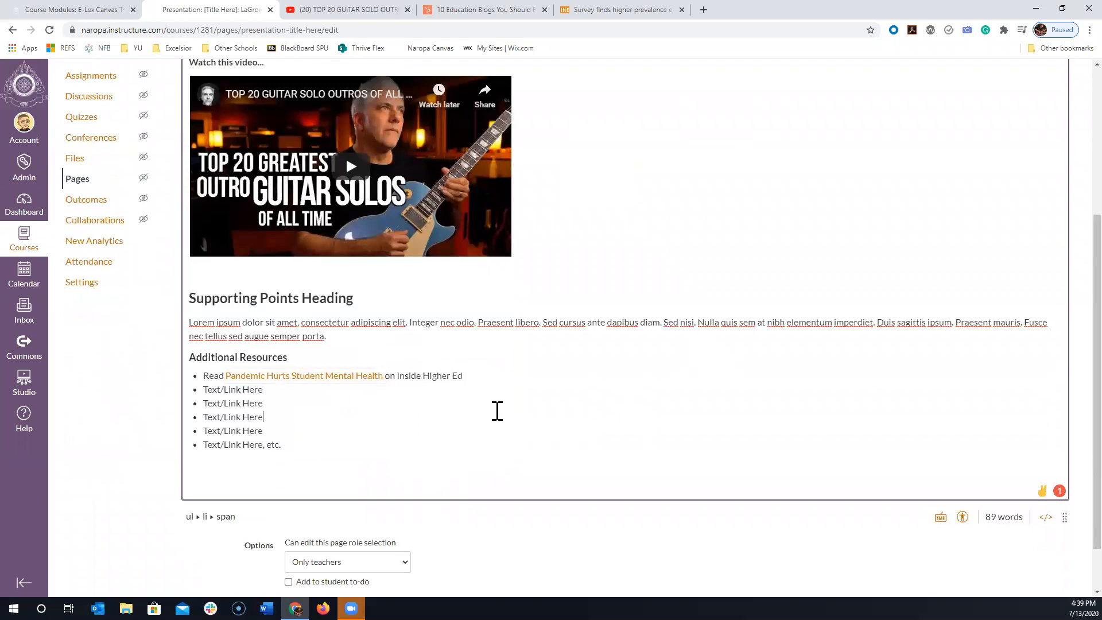
pyautogui.scroll(-1, 497, 412)
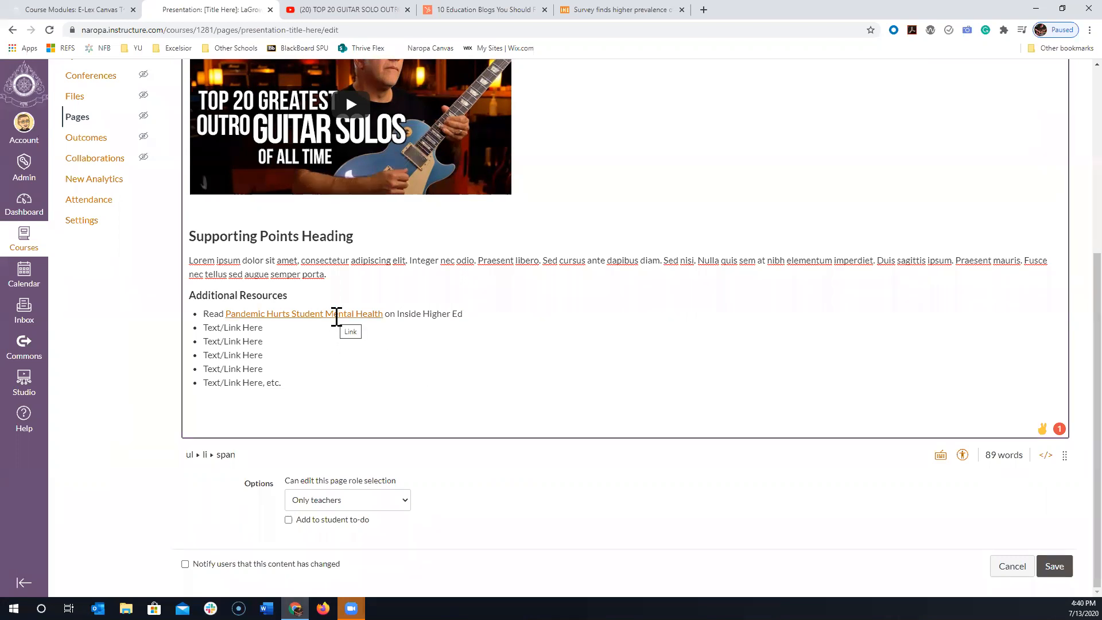
pyautogui.click(1053, 568)
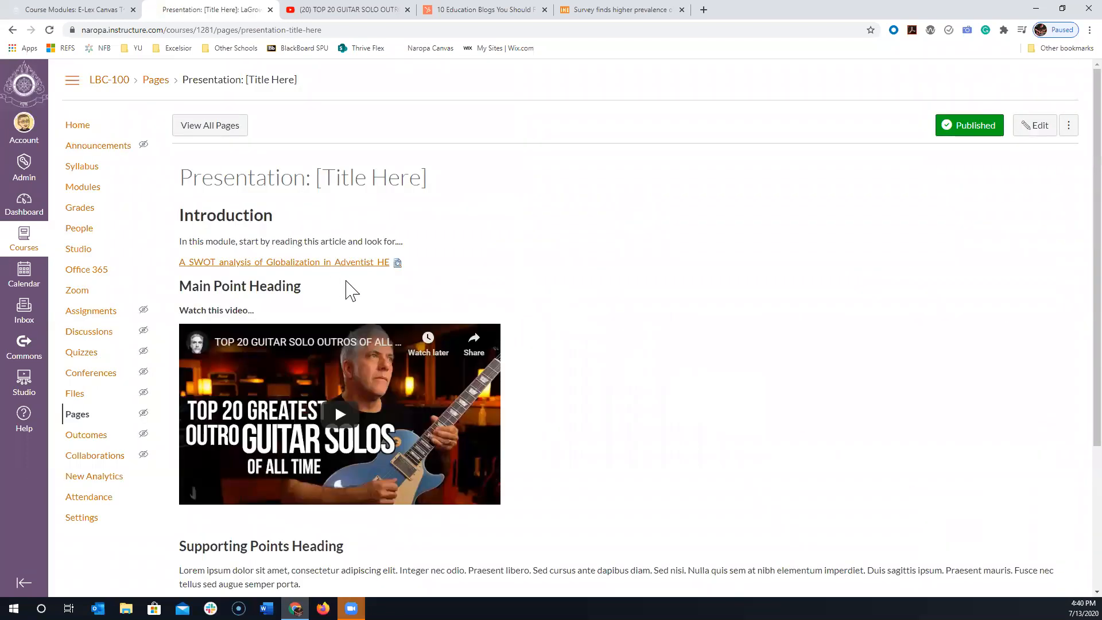
# - Test the "Pandemic Hurts Student Mental Health" link on the saved page and close the article tab it opens
pyautogui.scroll(-1, 312, 270)
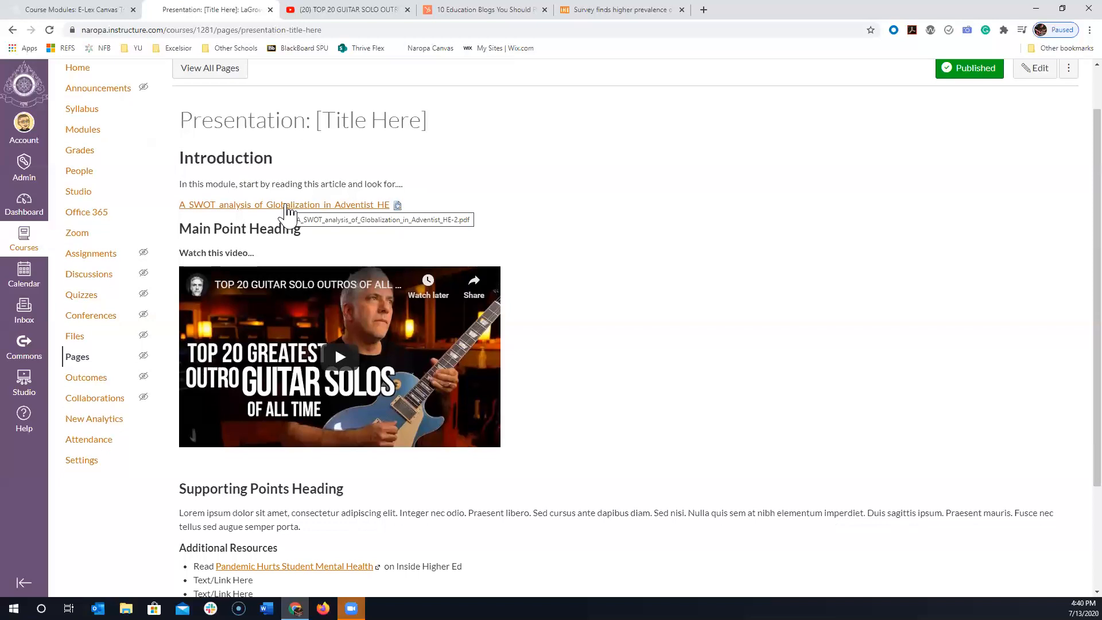
pyautogui.scroll(-2, 536, 282)
pyautogui.scroll(-1, 436, 456)
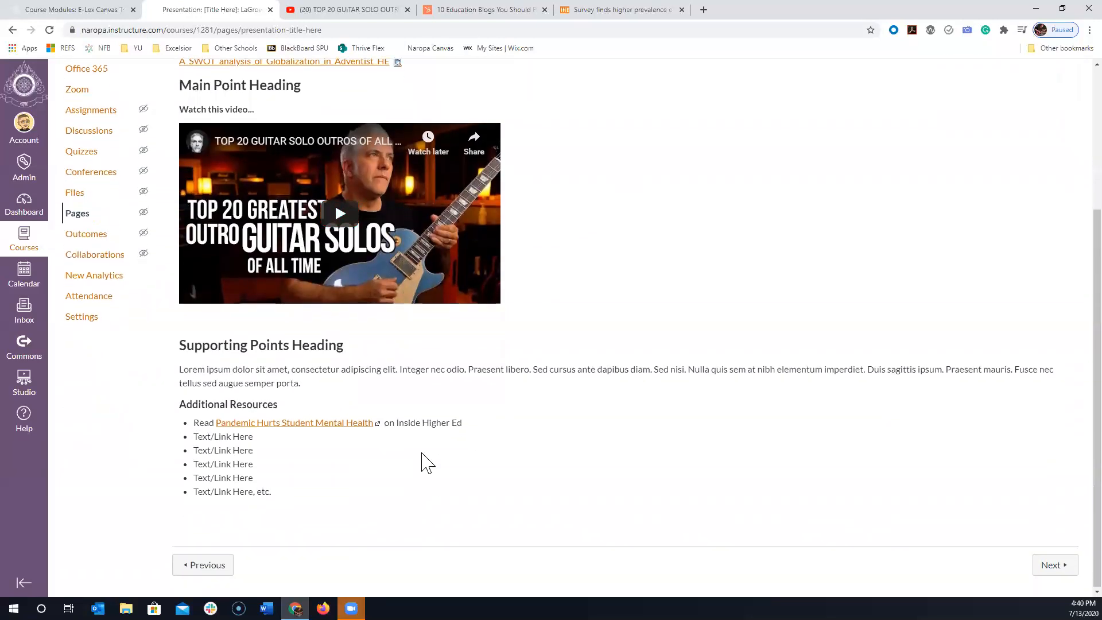
pyautogui.click(357, 424)
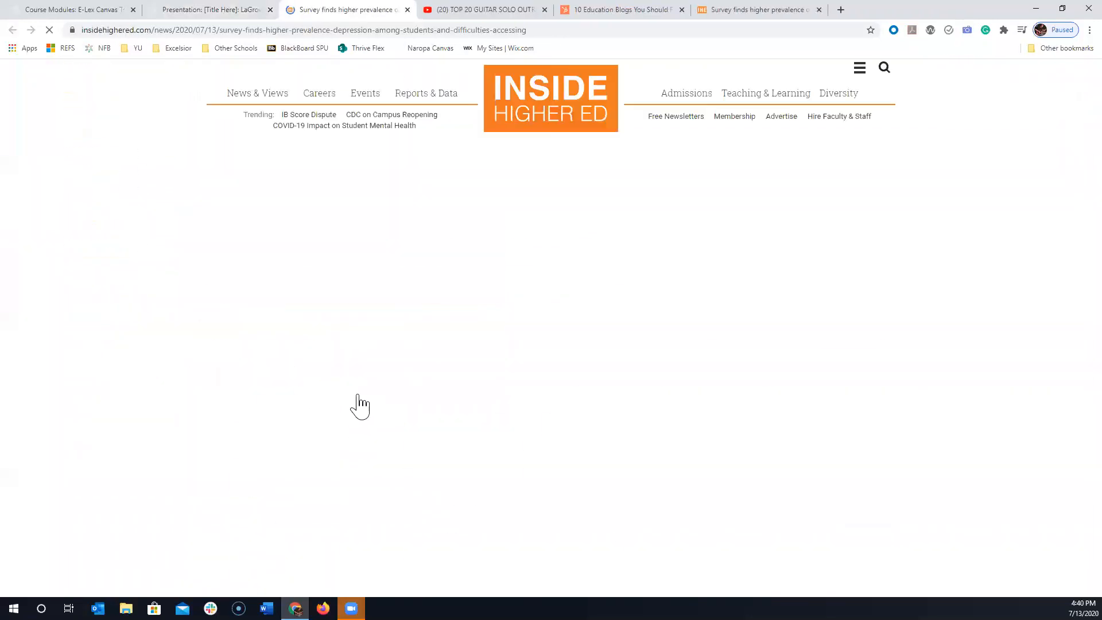
pyautogui.click(407, 10)
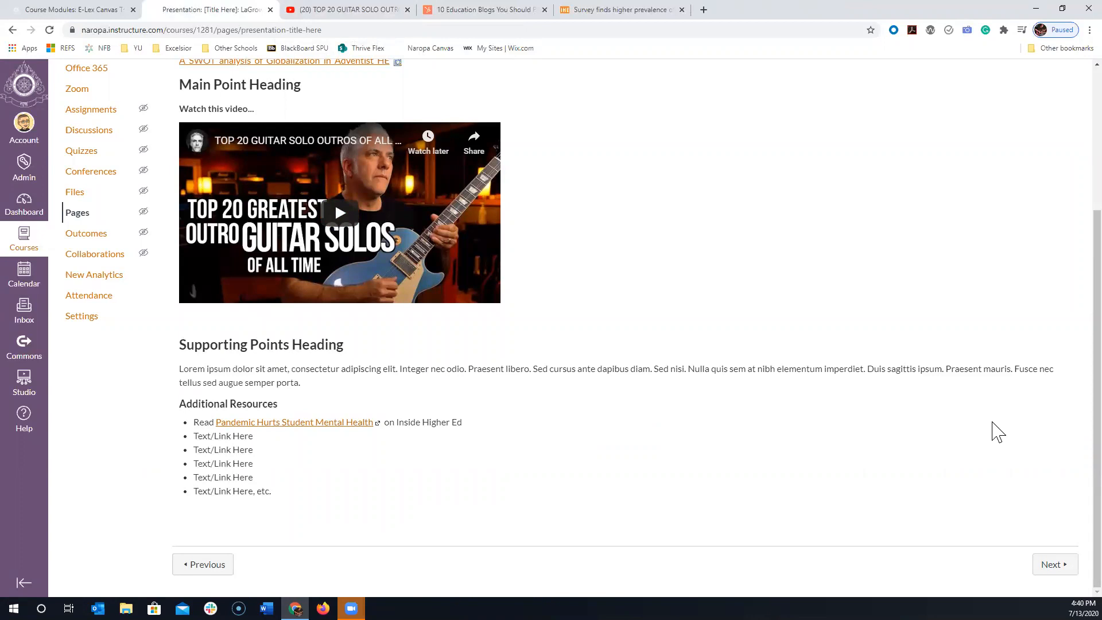
# - Go to the course's module list and open "Presentation: [Title Here]" from the Week 1: Topic module
pyautogui.scroll(4, 993, 431)
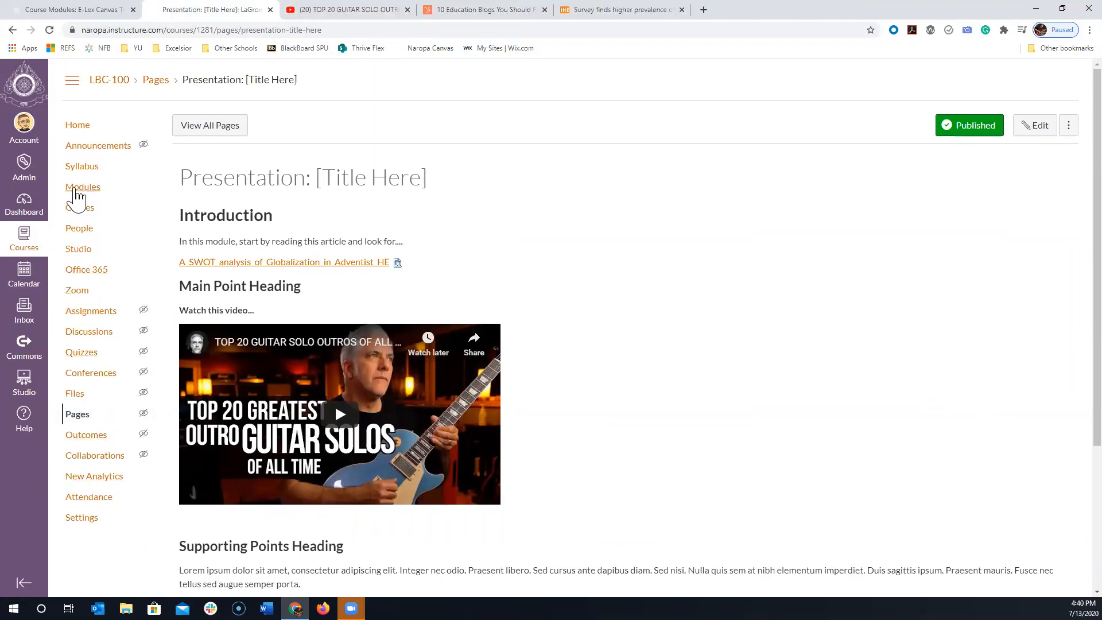
pyautogui.click(78, 192)
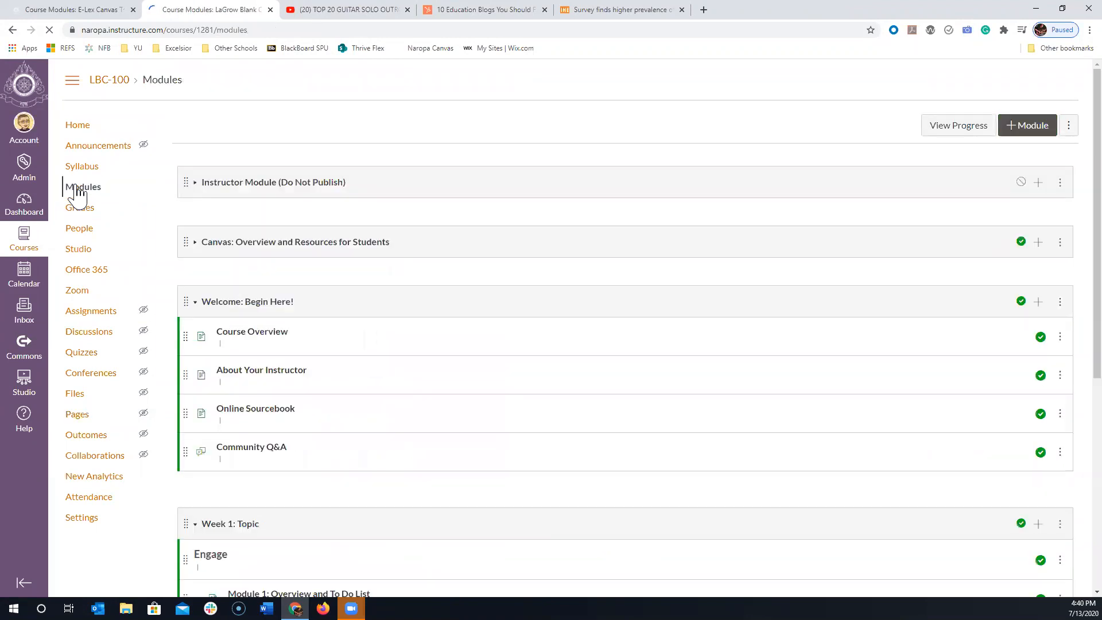
pyautogui.scroll(-4, 86, 192)
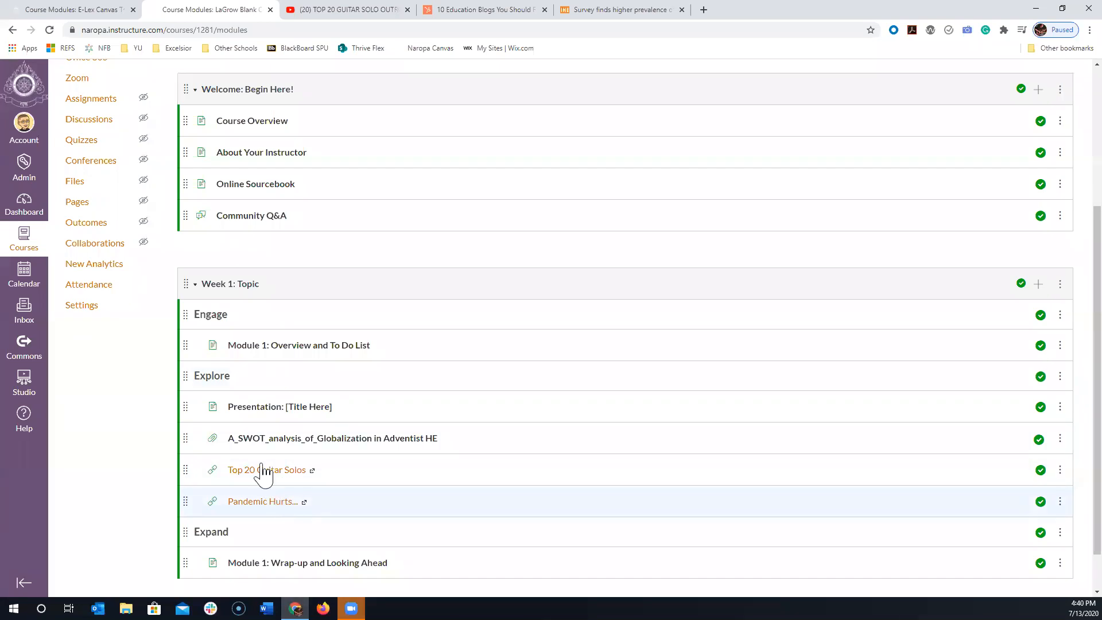
pyautogui.click(259, 408)
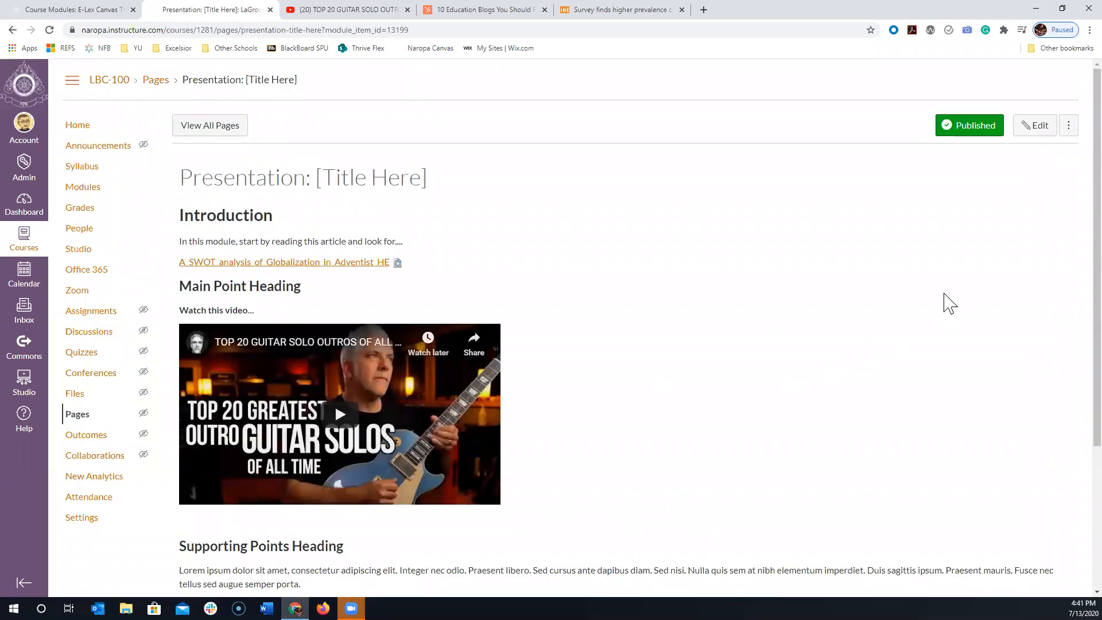
# - Open the presentation page for editing, enlarge the content editor and review the PDF link, embedded video and resource list
pyautogui.click(1035, 128)
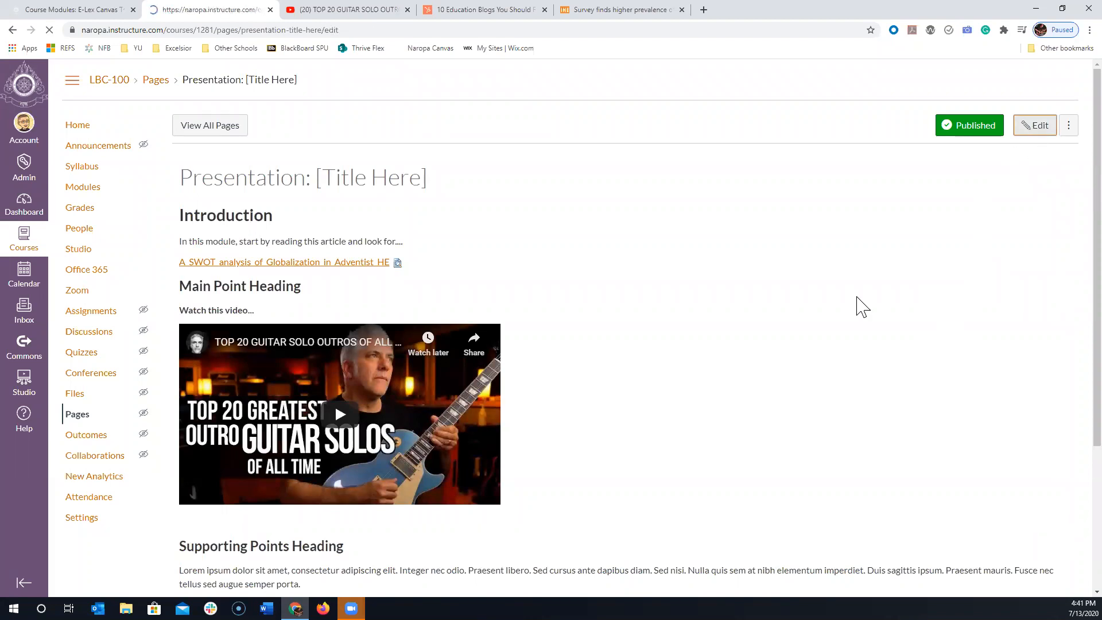
pyautogui.moveTo(1071, 284); pyautogui.dragTo(1028, 592)
pyautogui.scroll(-3, 1021, 574)
pyautogui.scroll(1, 459, 247)
pyautogui.scroll(-3, 419, 215)
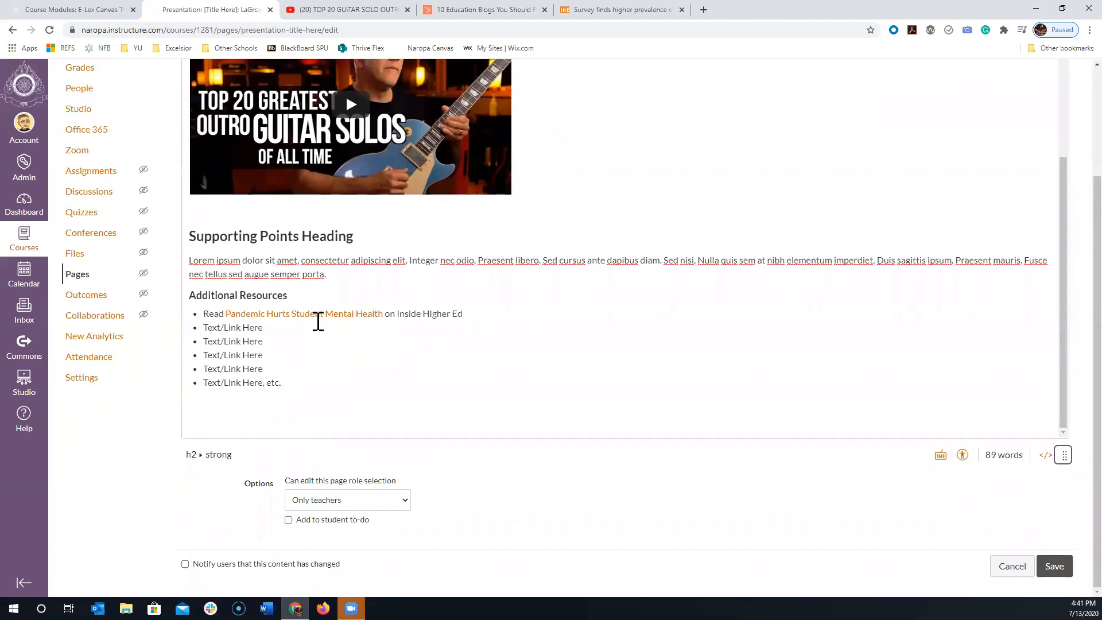
pyautogui.scroll(1, 342, 354)
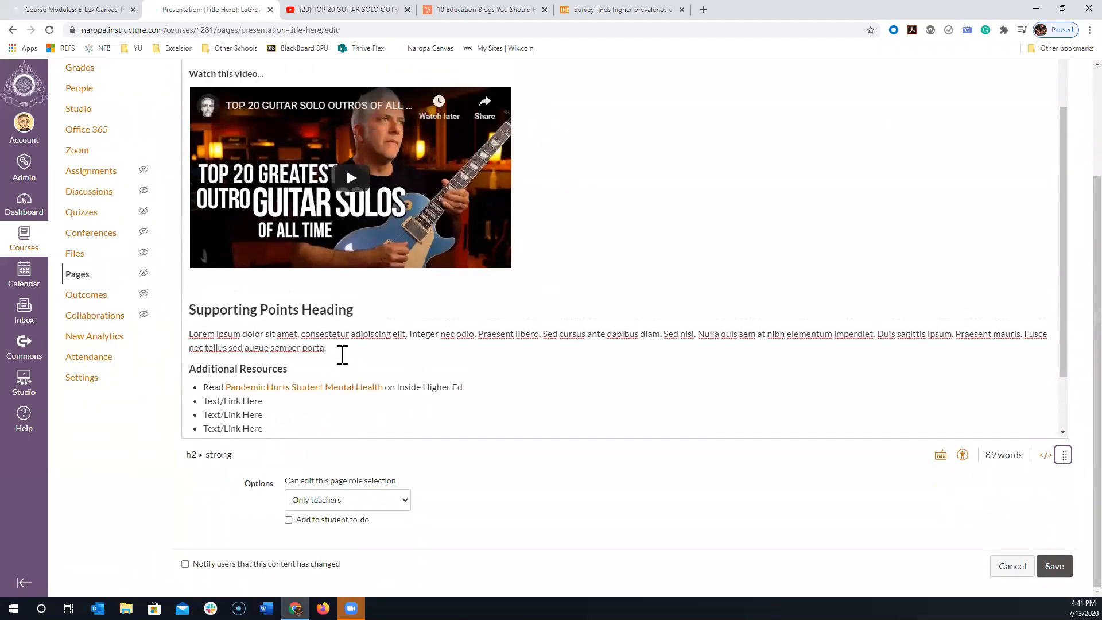
pyautogui.scroll(1, 342, 354)
pyautogui.scroll(1, 290, 135)
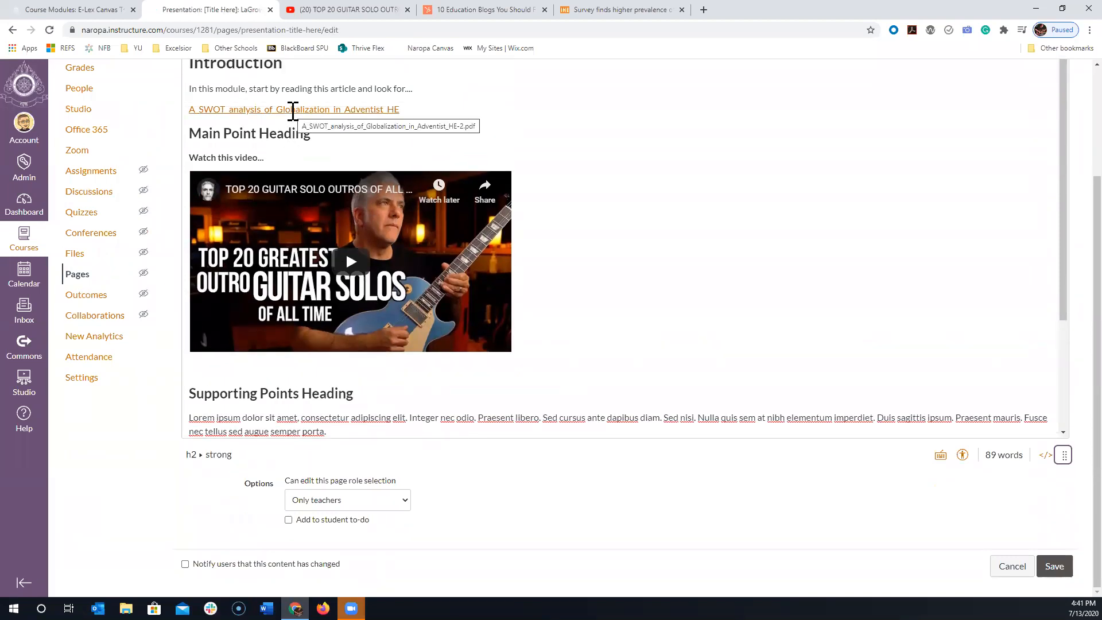
pyautogui.scroll(-2, 373, 356)
# - Examine the page's full HTML source code and return to the visual editor
pyautogui.click(279, 403)
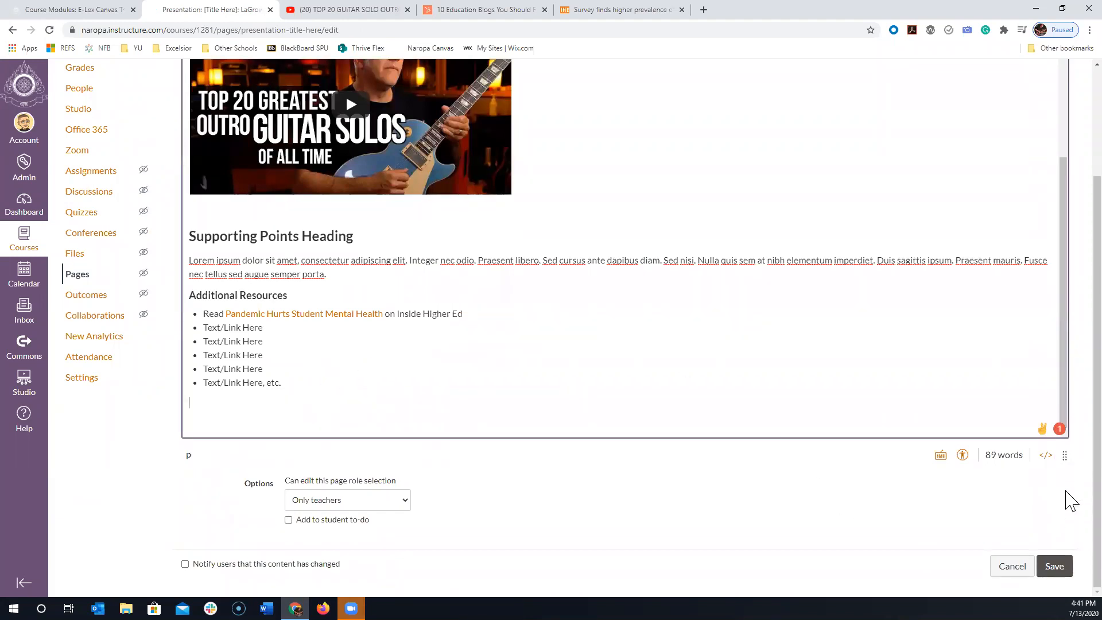
pyautogui.click(1045, 455)
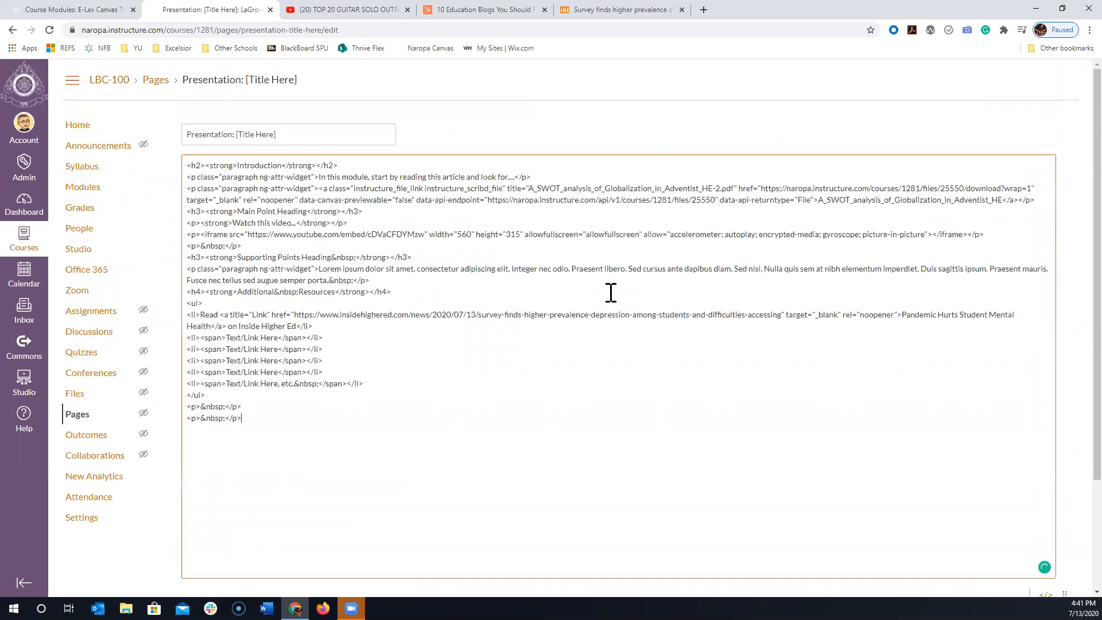
pyautogui.moveTo(266, 433); pyautogui.dragTo(151, 158)
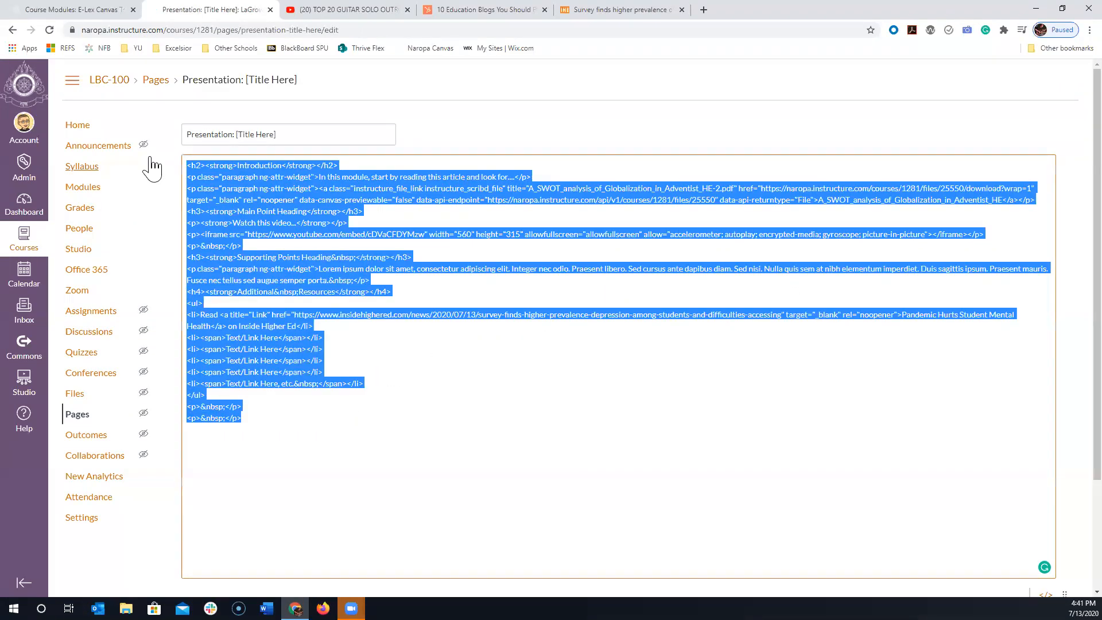
pyautogui.click(885, 516)
pyautogui.scroll(-3, 1055, 459)
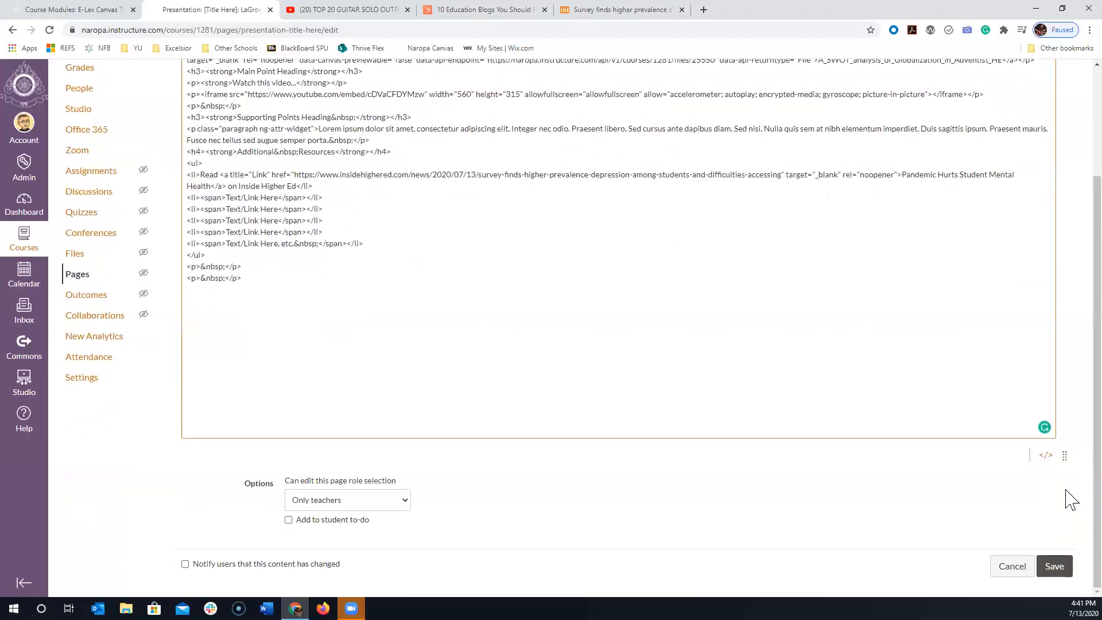
pyautogui.click(1047, 457)
# - Delete the "Text/Link Here" placeholder in the second bullet under Additional Resources
pyautogui.scroll(-3, 1062, 540)
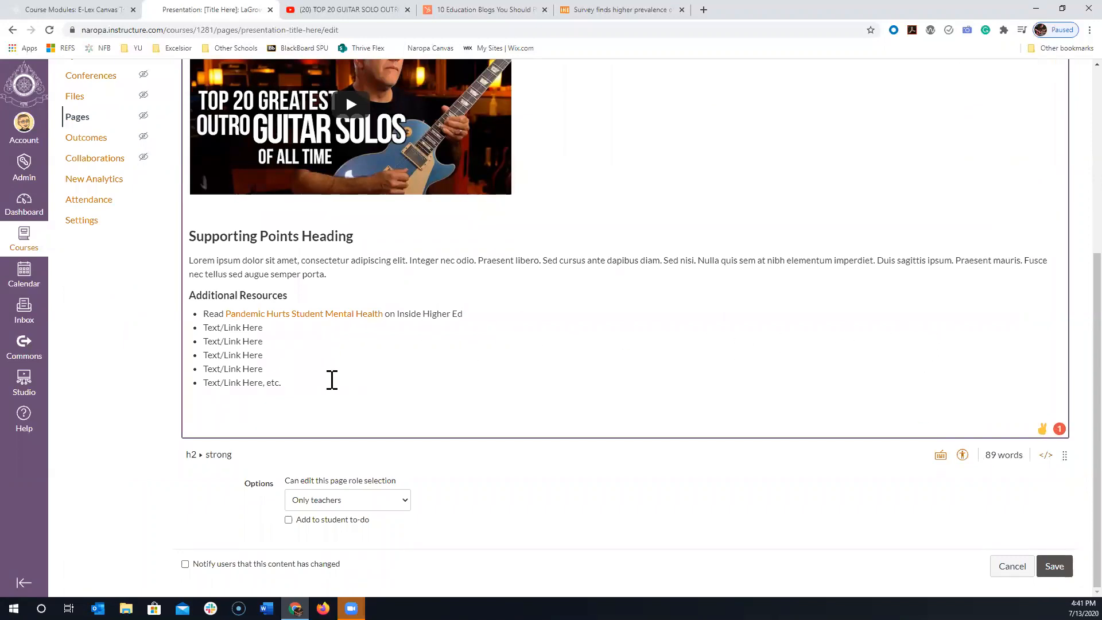
pyautogui.scroll(1, 332, 379)
pyautogui.click(266, 387)
pyautogui.moveTo(265, 387); pyautogui.dragTo(207, 383)
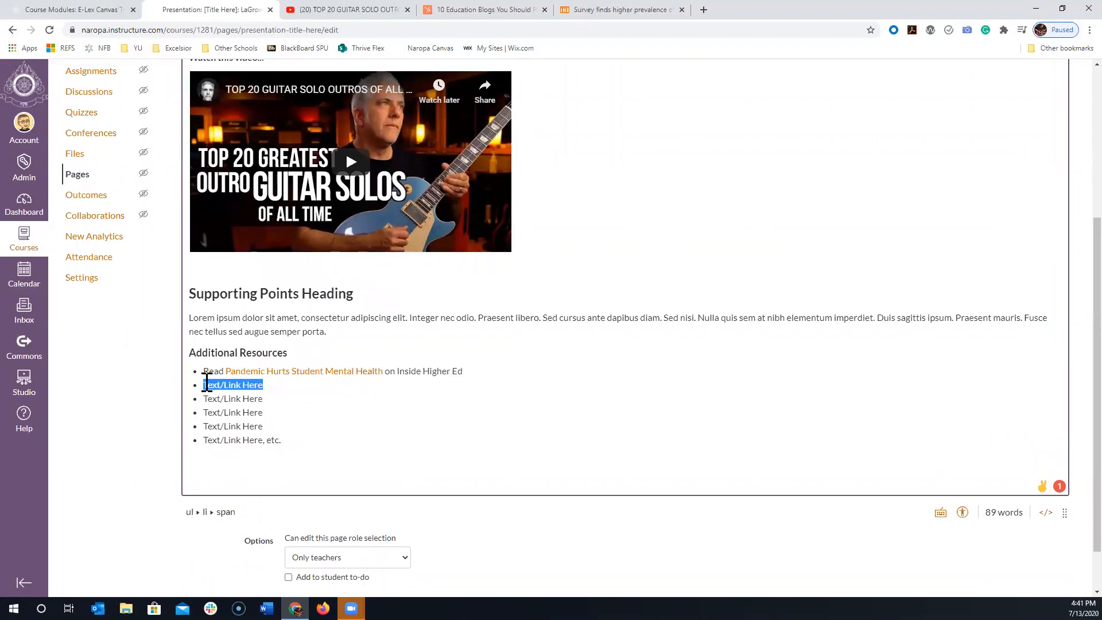
pyautogui.press('BackSpace')
# - Insert a course link to the "Page Title...." page in the emptied second bullet under Additional Resources
pyautogui.scroll(4, 1065, 439)
pyautogui.scroll(1, 1066, 436)
pyautogui.click(665, 164)
pyautogui.click(581, 167)
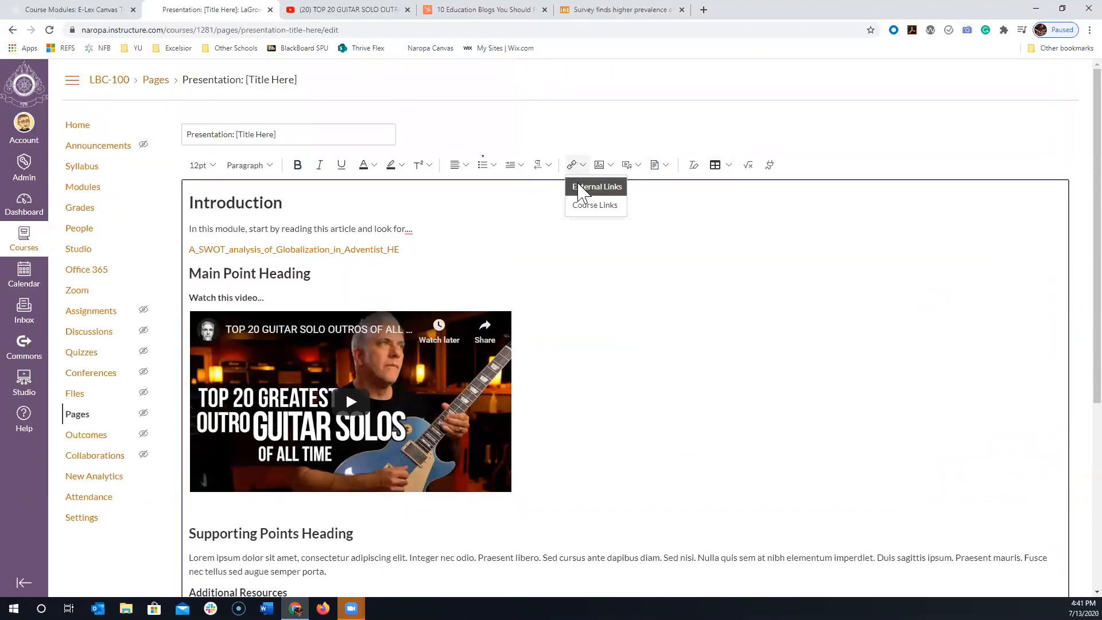
pyautogui.click(583, 205)
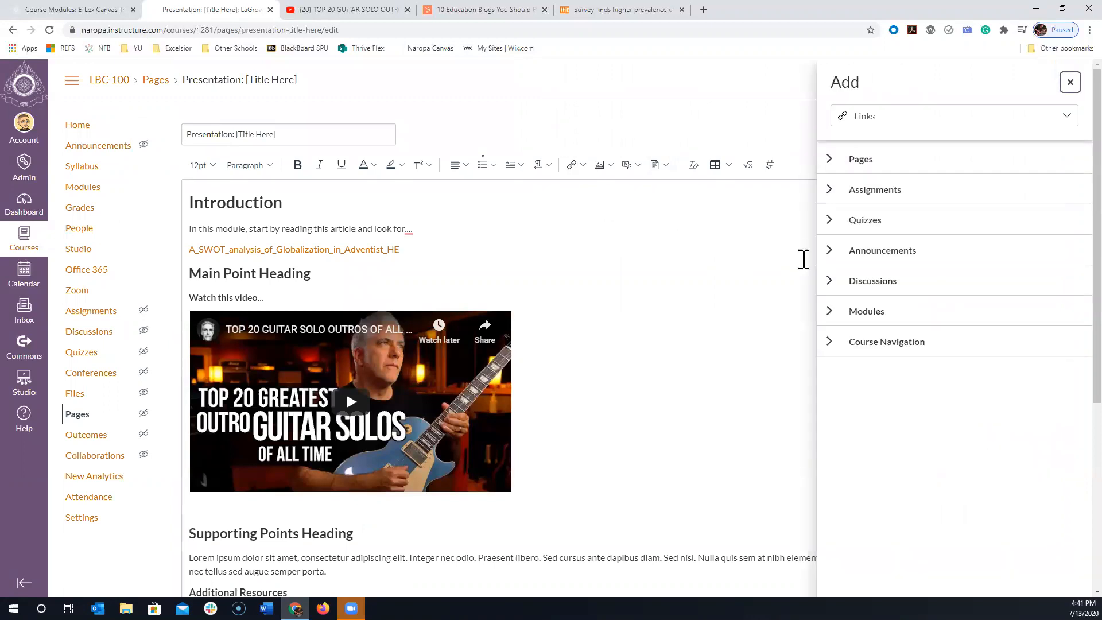
pyautogui.click(829, 159)
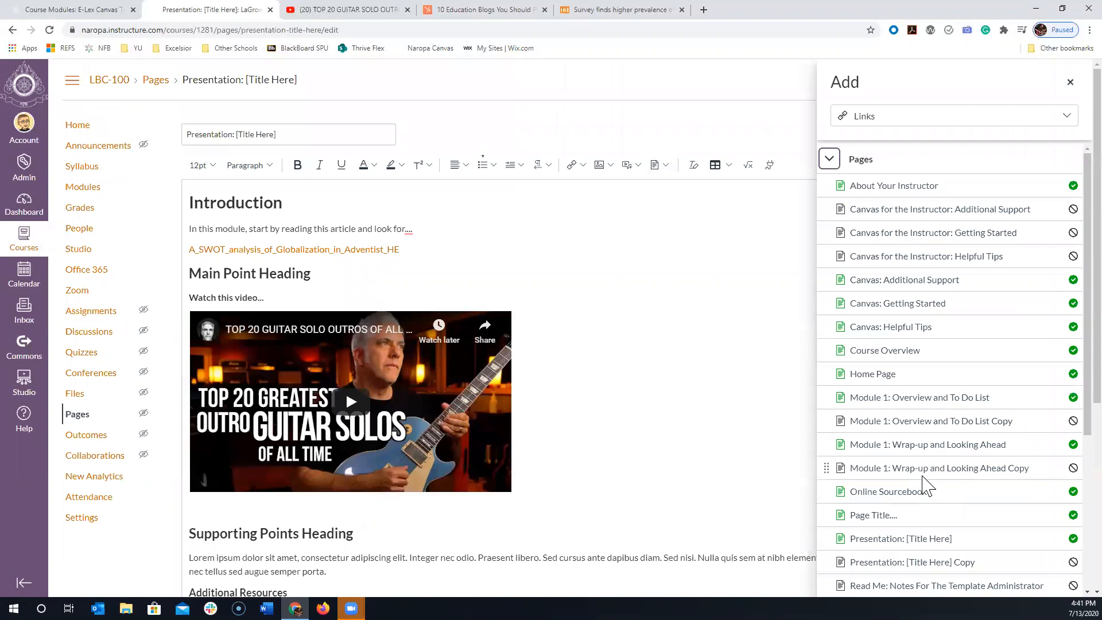
pyautogui.click(884, 514)
pyautogui.scroll(-2, 795, 416)
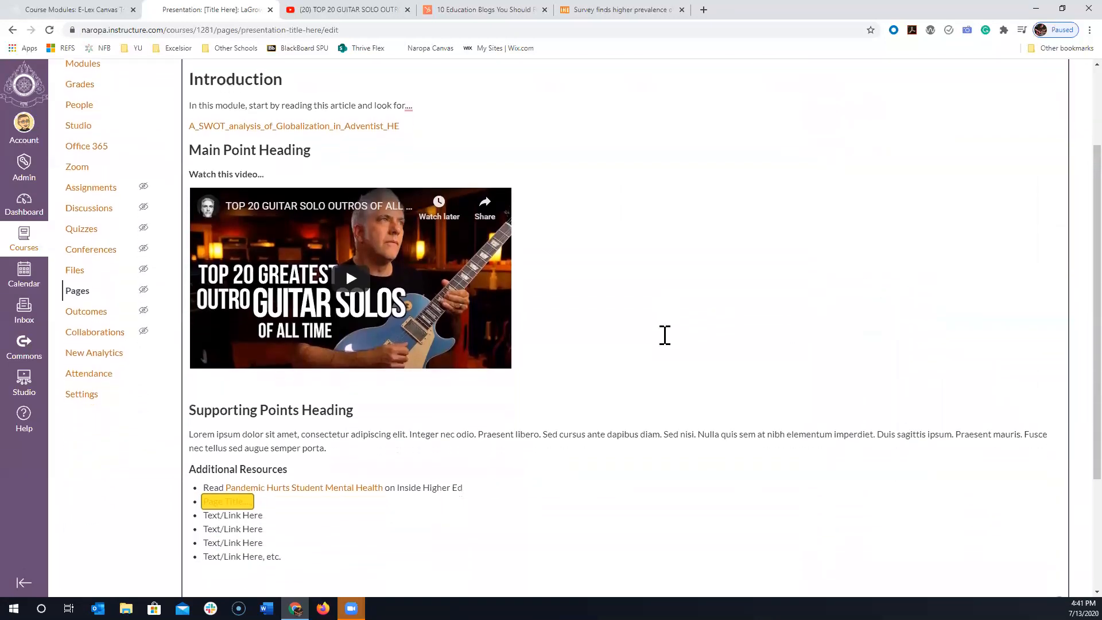
pyautogui.click(428, 512)
pyautogui.scroll(-3, 428, 512)
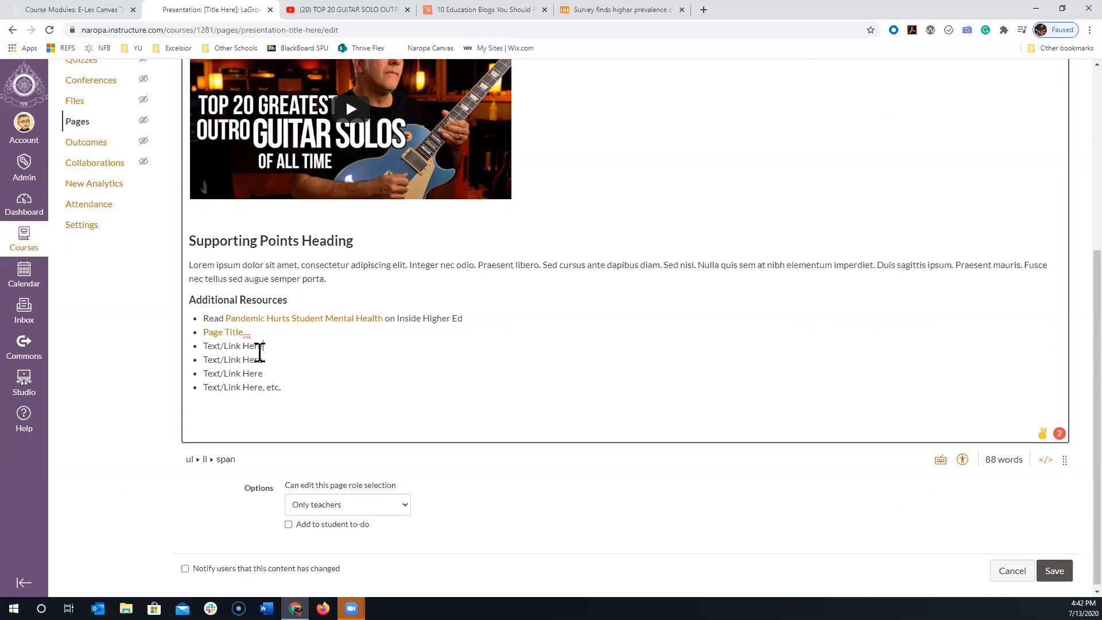
# - Open the course's Settings in a new browser tab and switch to that tab
pyautogui.rightClick(93, 229)
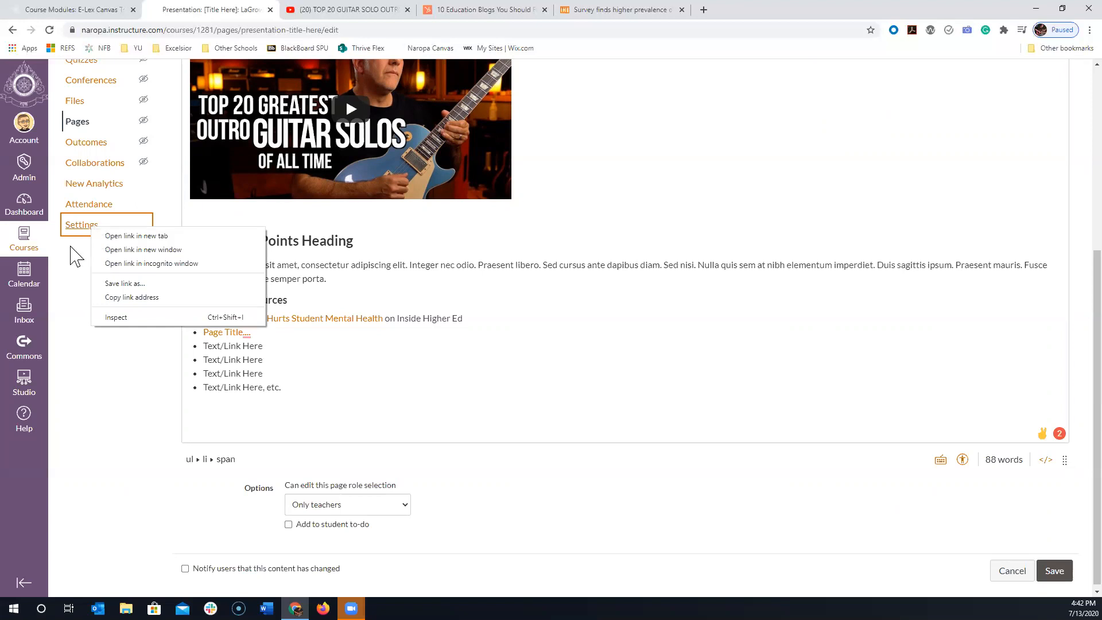
pyautogui.click(117, 236)
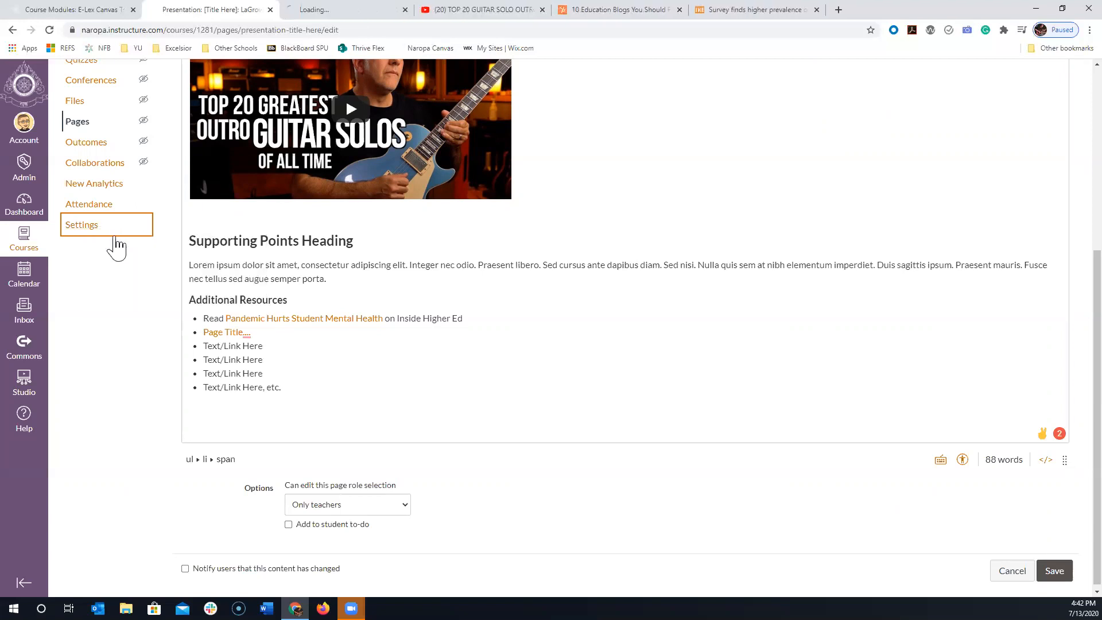
pyautogui.click(319, 12)
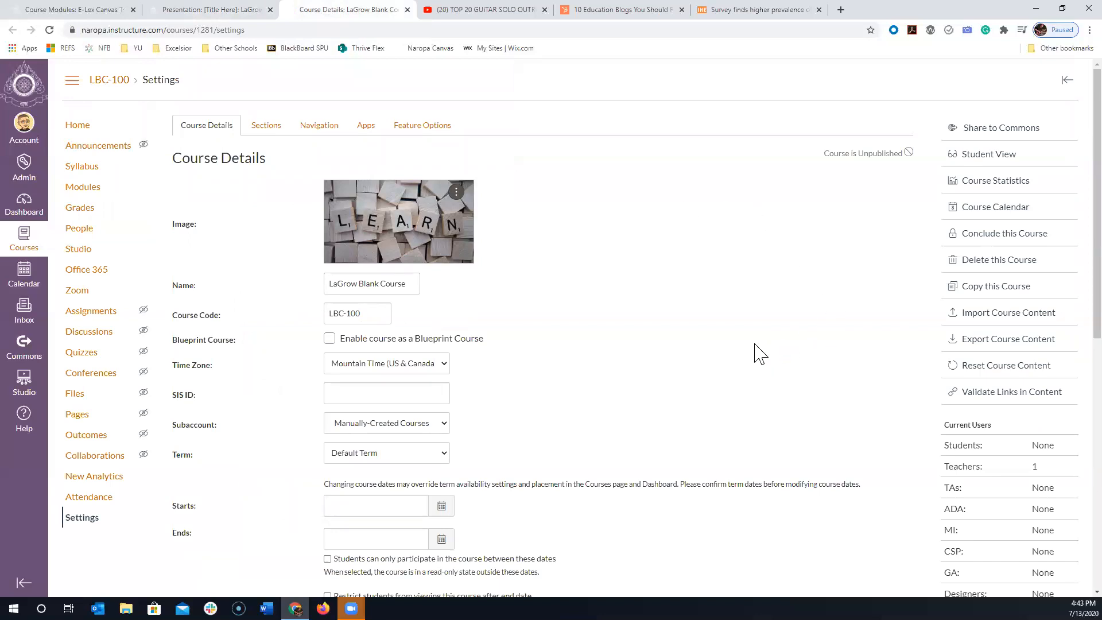
# - Open the course content import, set the content type to Copy a Canvas Course, and select LaGrow Blank Course as the source
pyautogui.scroll(-2, 147, 396)
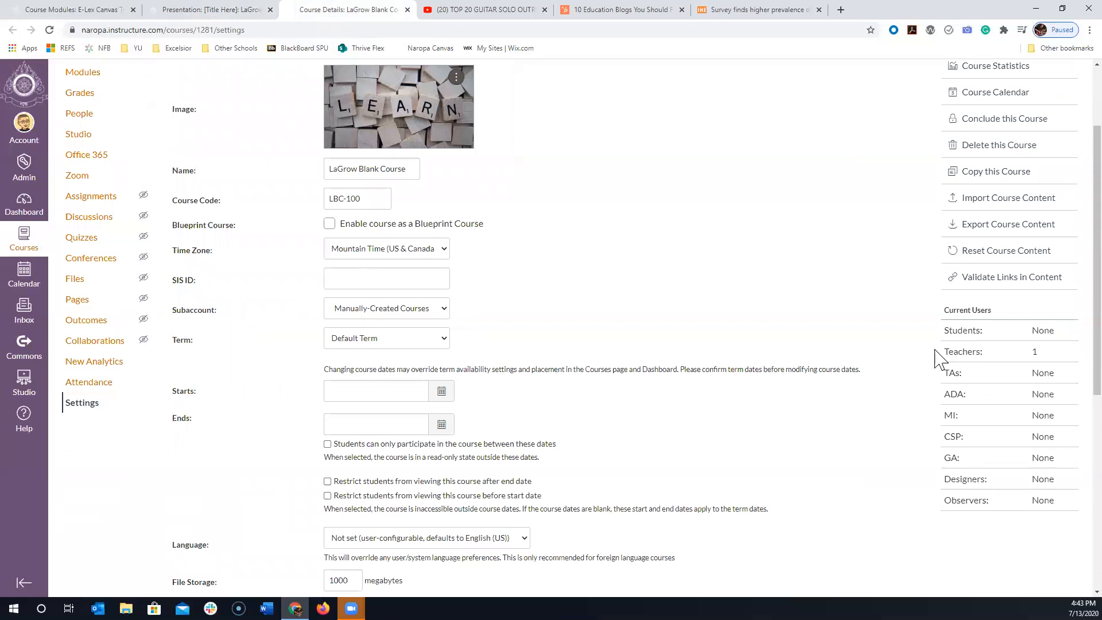
pyautogui.click(1020, 201)
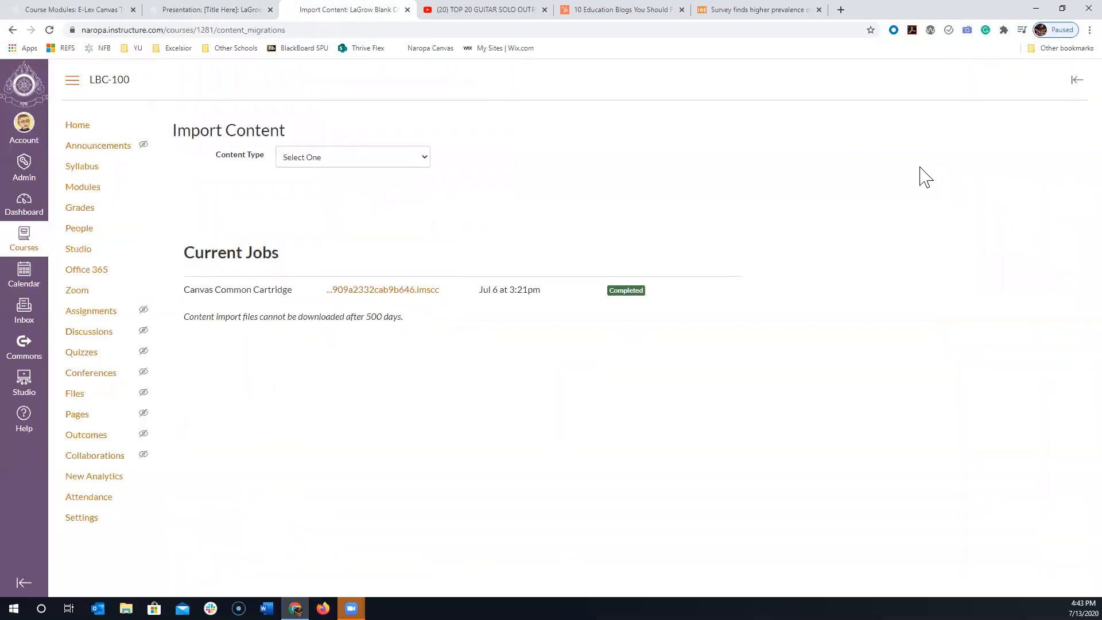
pyautogui.click(339, 157)
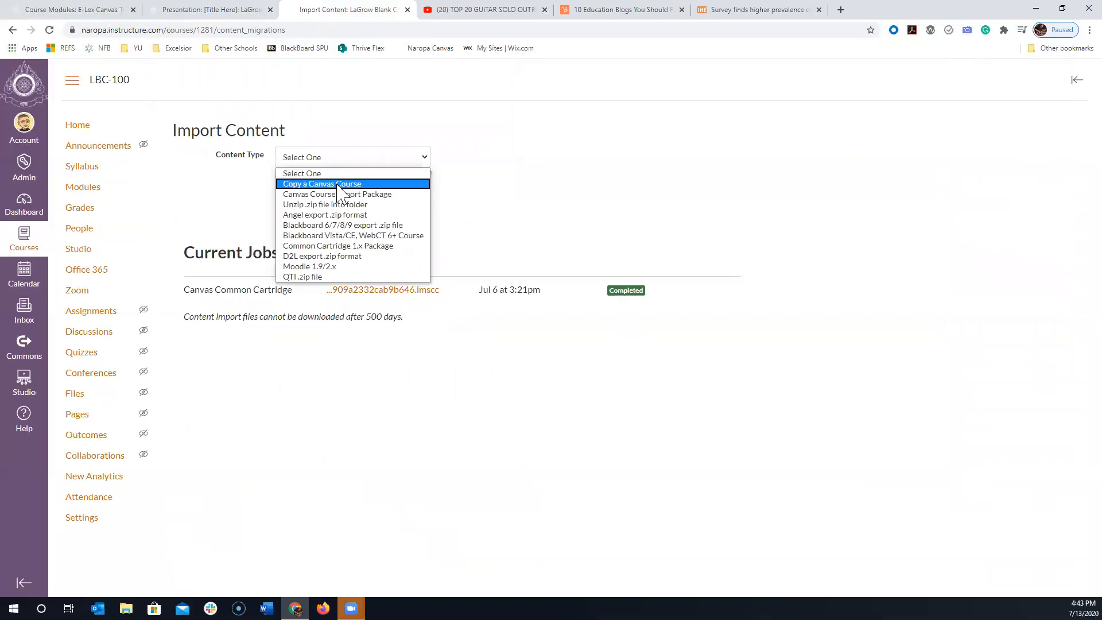
pyautogui.click(340, 184)
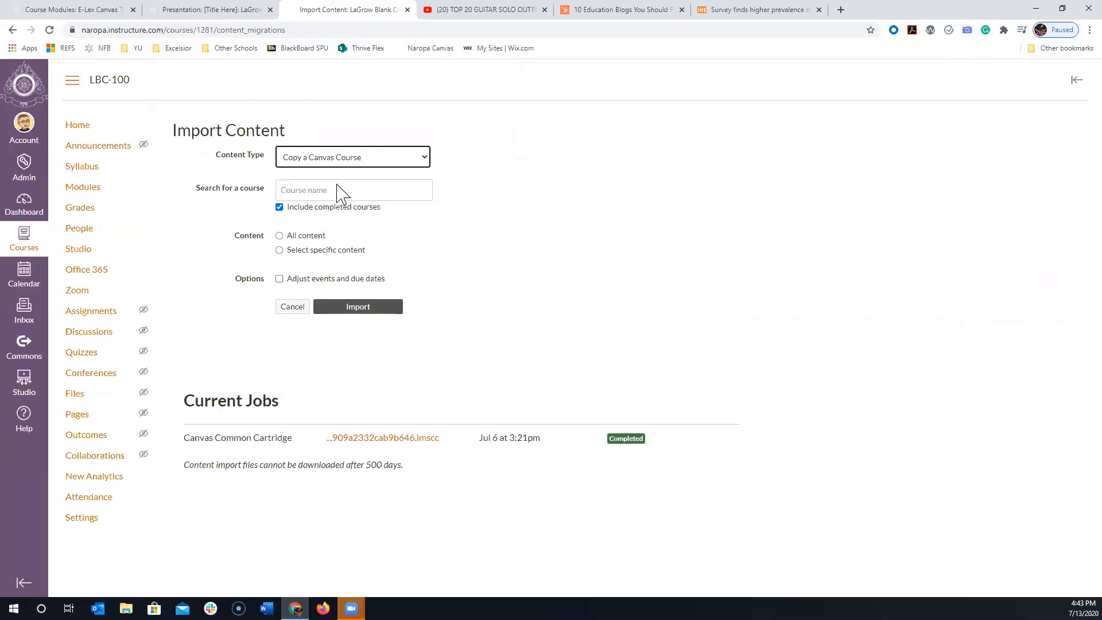
pyautogui.click(340, 189)
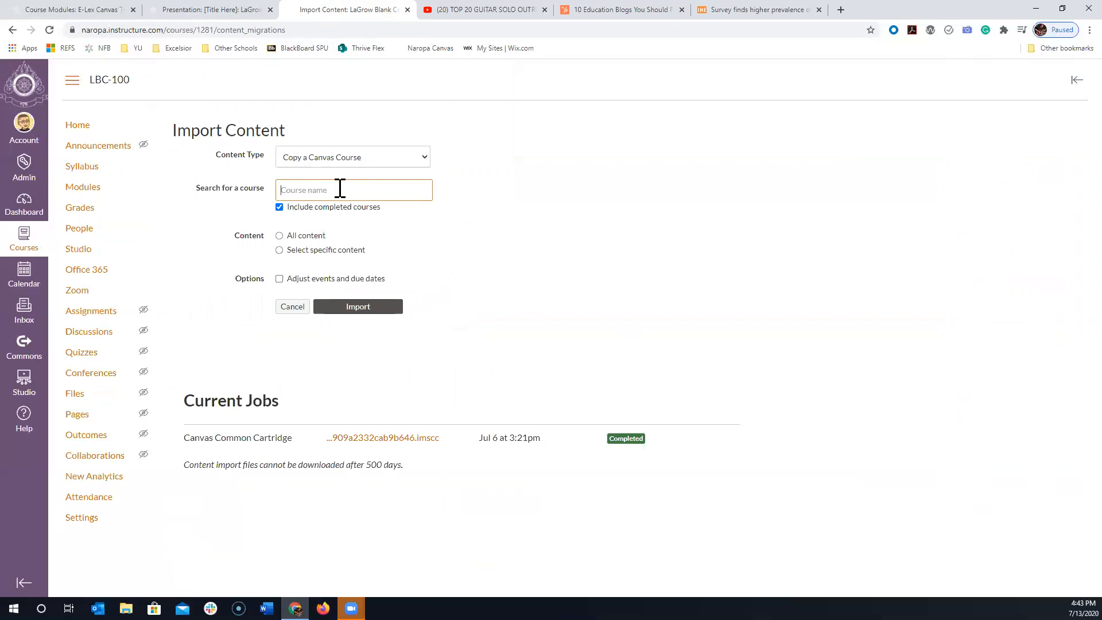
pyautogui.write('lag')
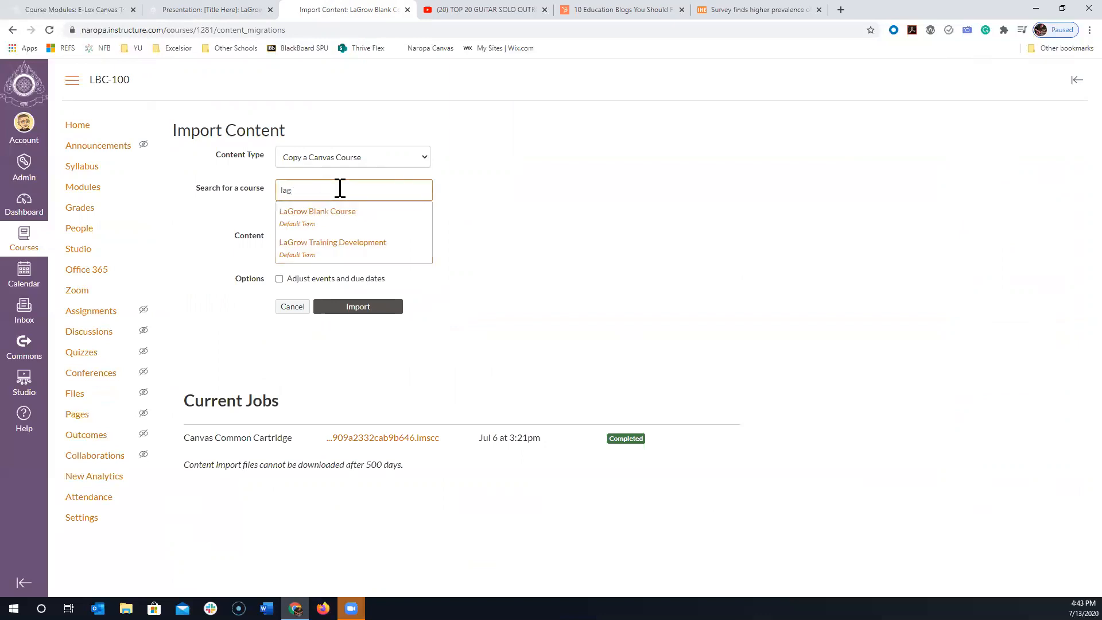
pyautogui.click(339, 221)
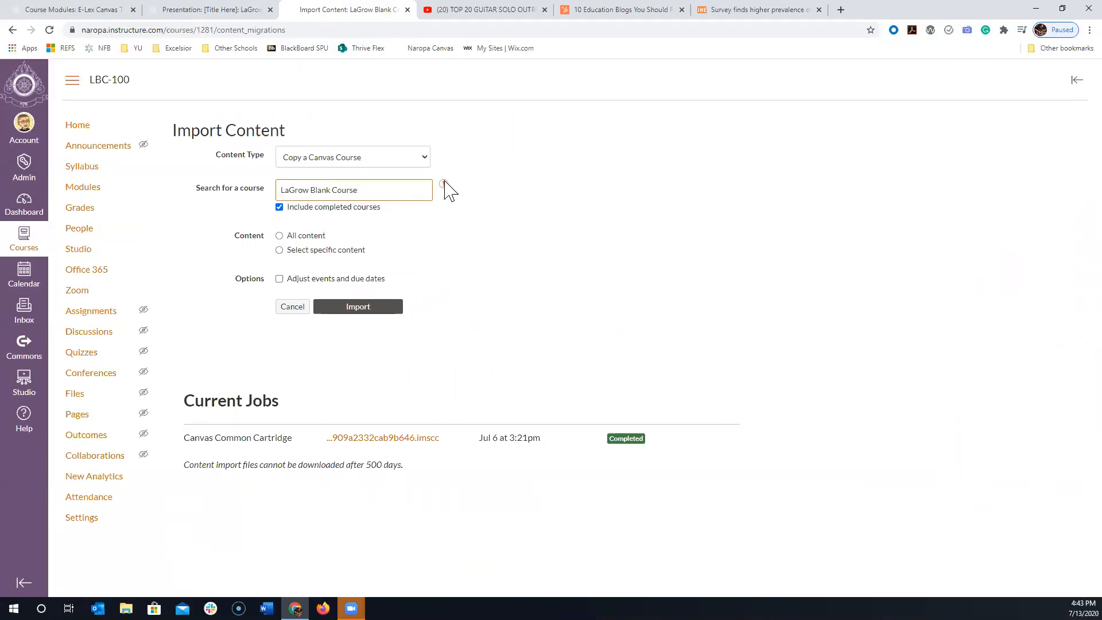
# - Change the source course for the import to Art of Contemplative Clinical Mental Health Counseling
pyautogui.moveTo(360, 189); pyautogui.dragTo(276, 165)
pyautogui.press('BackSpace')
pyautogui.write('lagro')
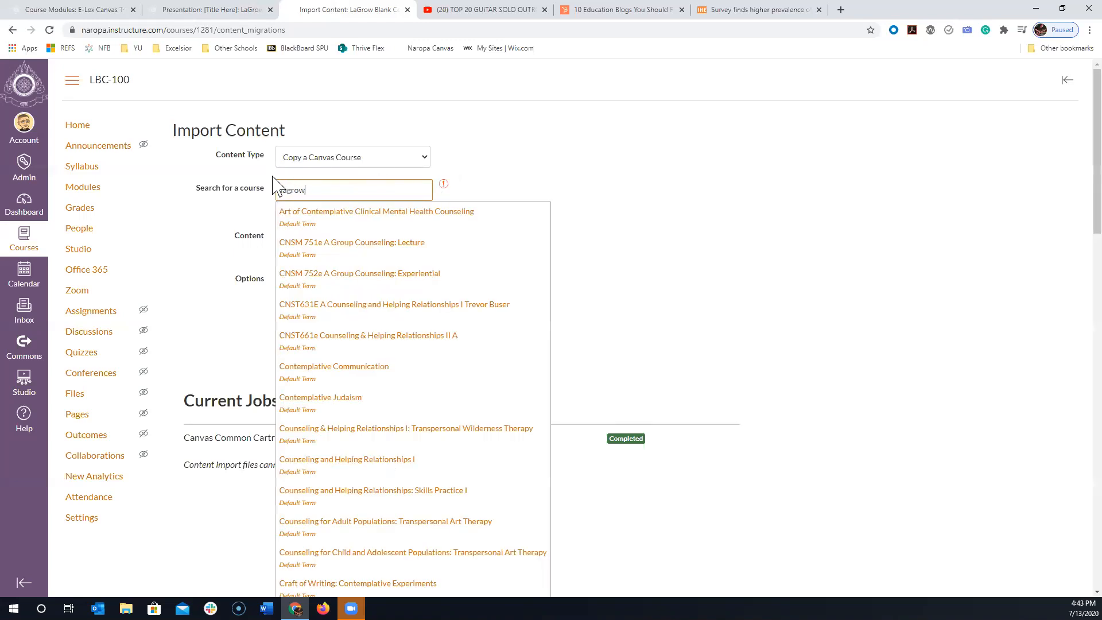
pyautogui.press('BackSpace')
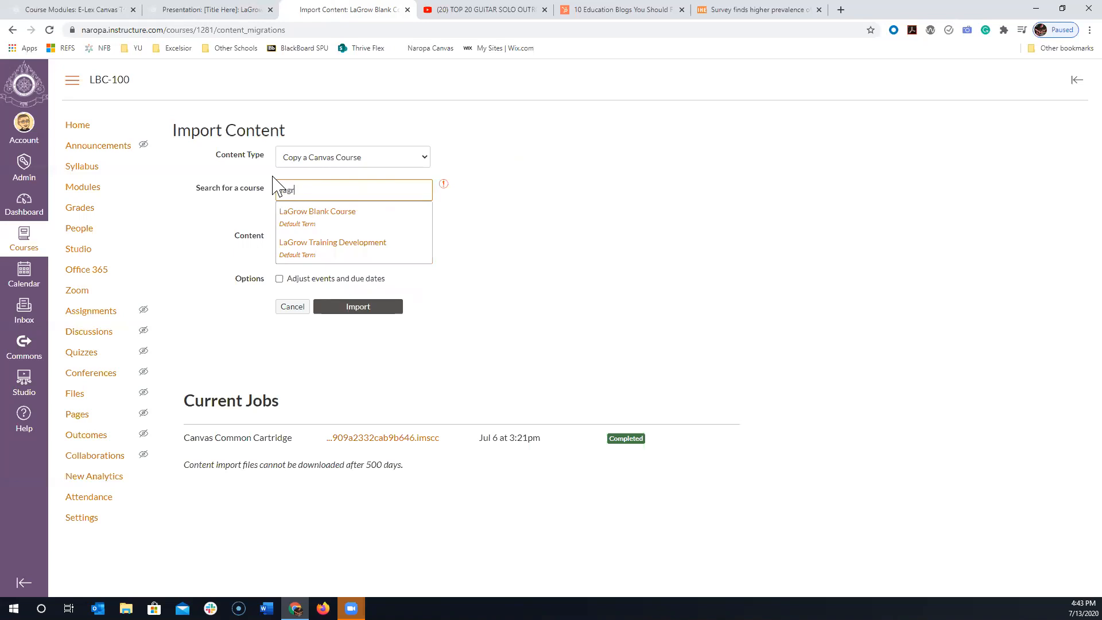
pyautogui.press('BackSpace')
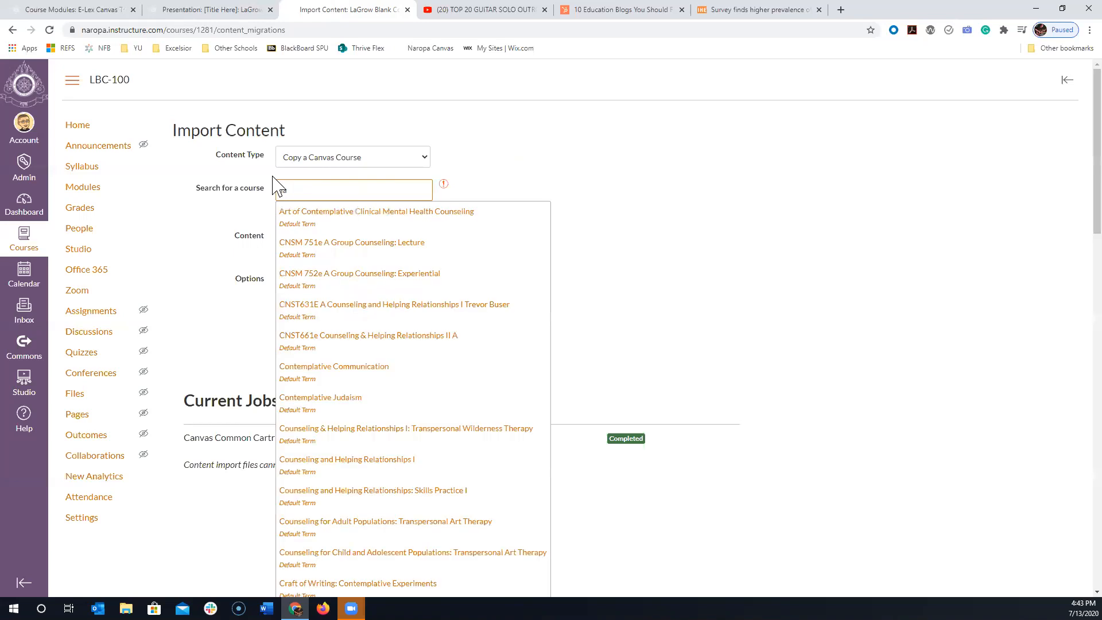
pyautogui.click(346, 212)
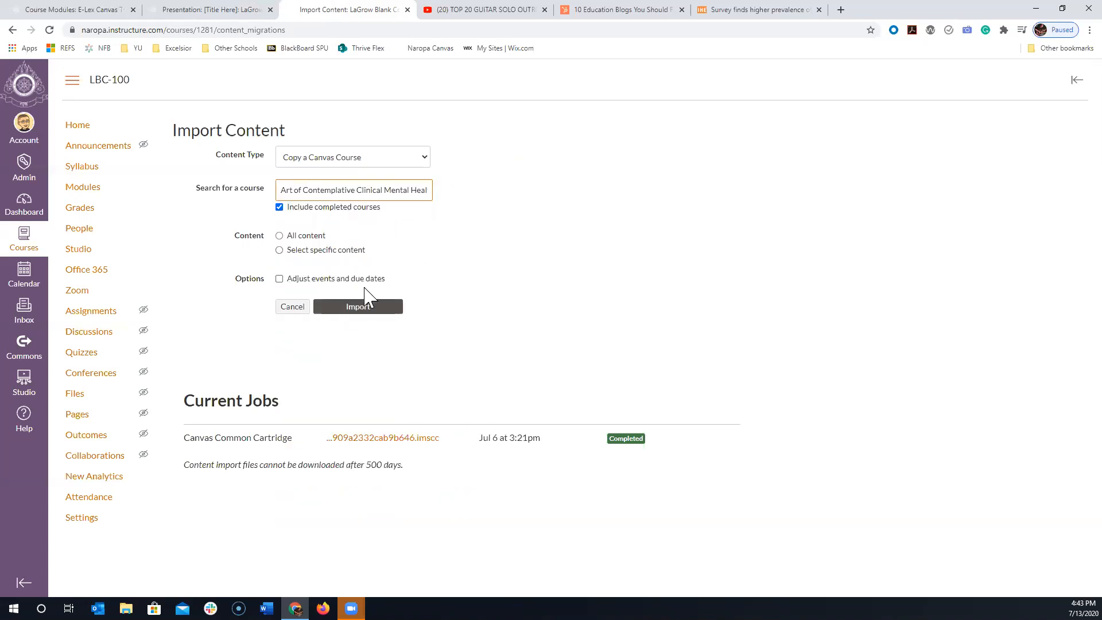
# - Start the course copy with specific content only, and inspect its selectable content without choosing any
pyautogui.click(280, 236)
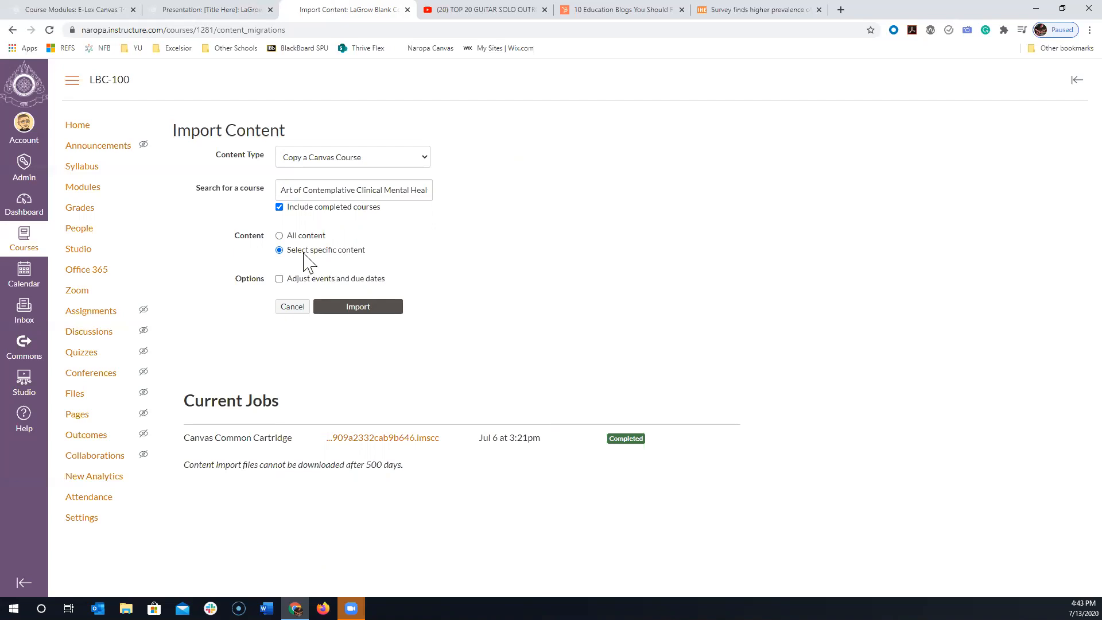
pyautogui.click(372, 309)
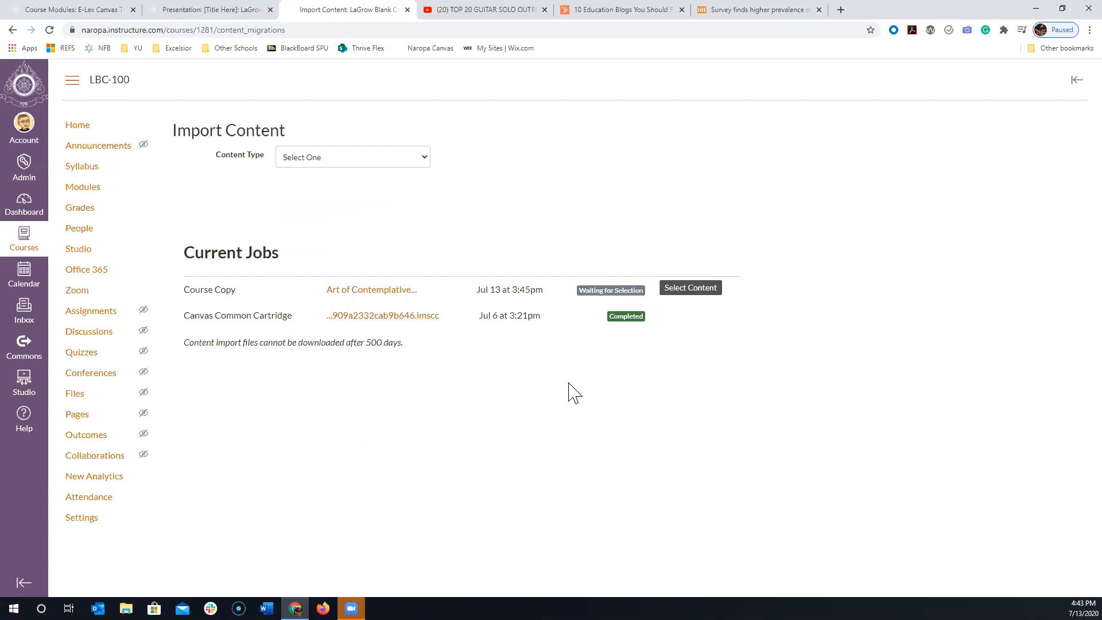
pyautogui.click(686, 290)
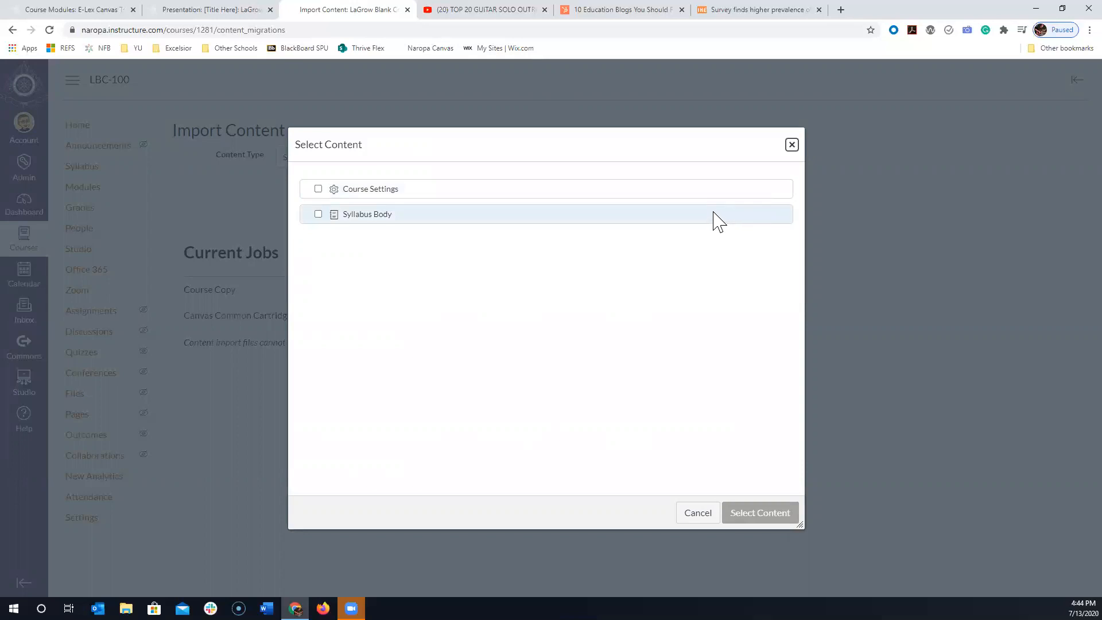
pyautogui.click(791, 145)
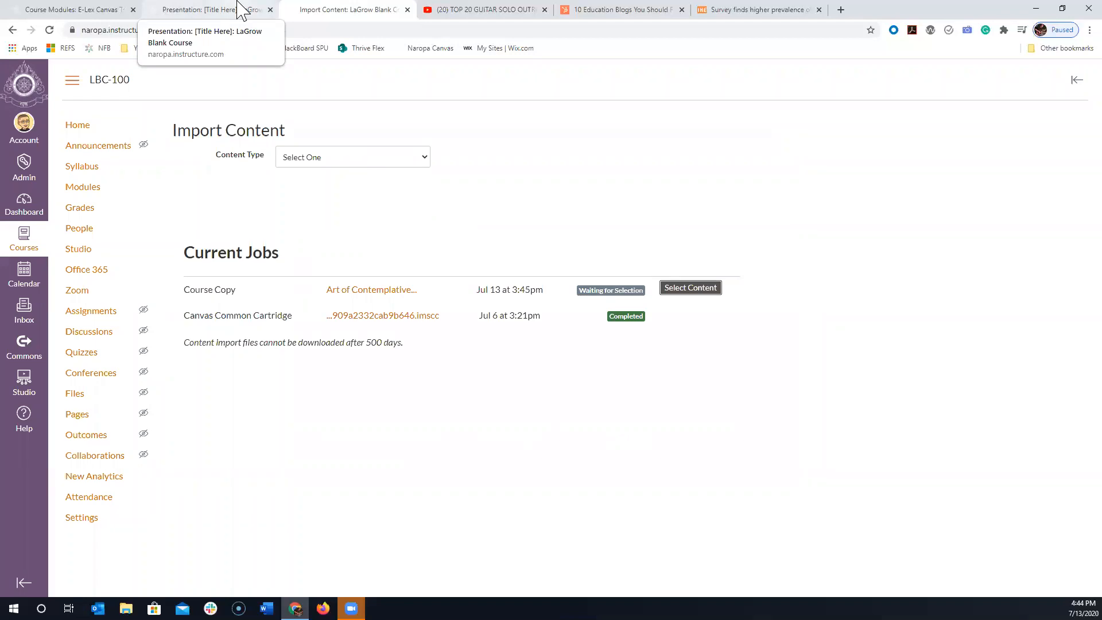
pyautogui.click(678, 288)
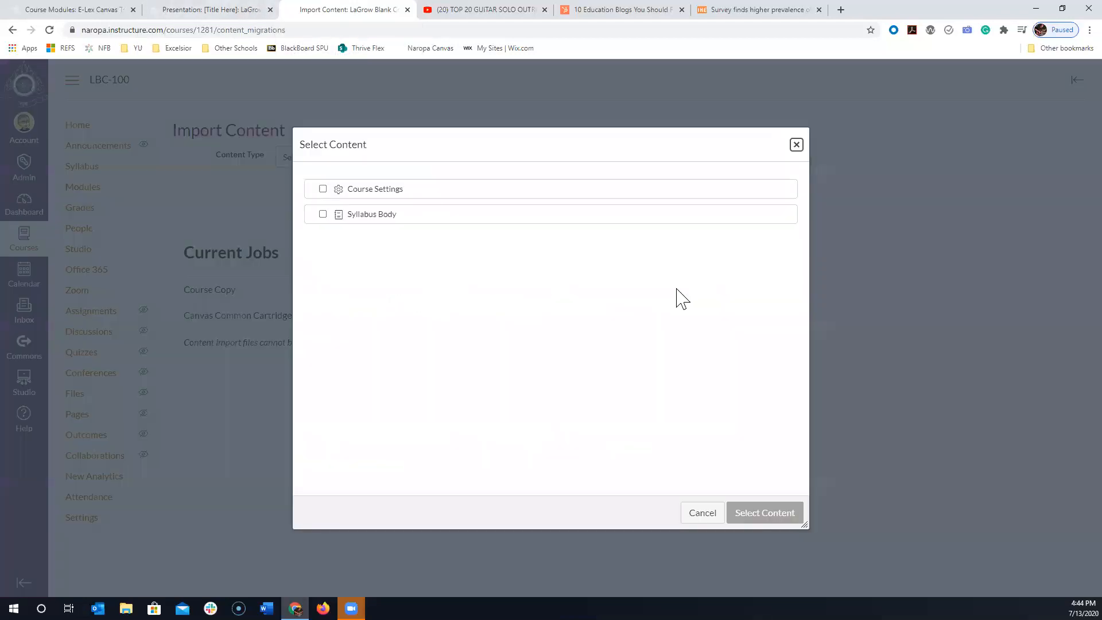
pyautogui.click(796, 146)
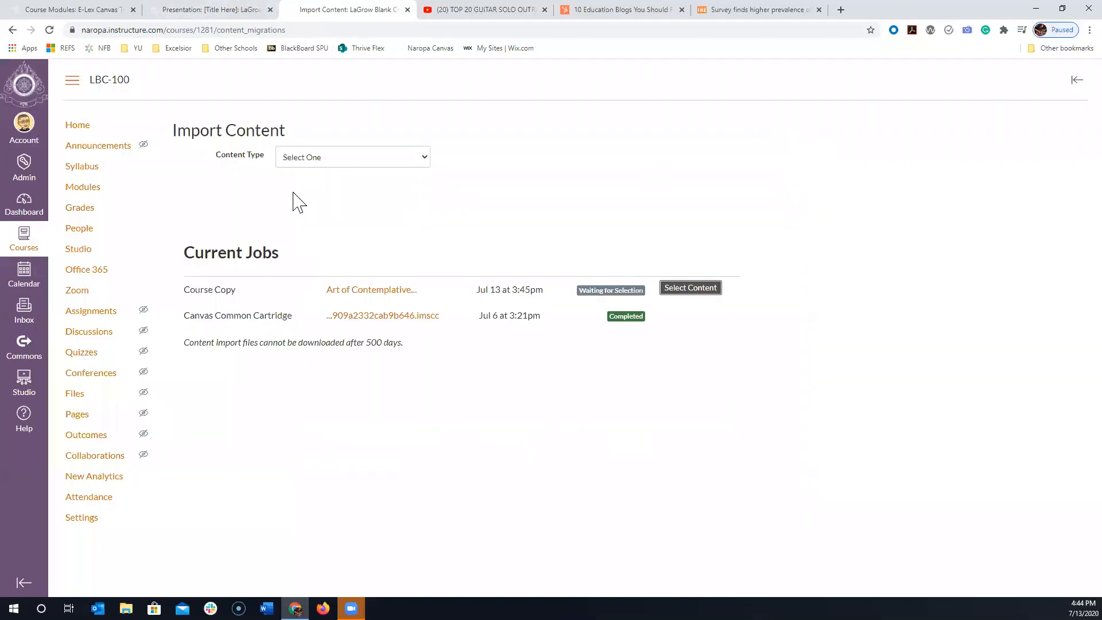
# - Set up another Copy a Canvas Course import and enable adjusting events and due dates
pyautogui.click(309, 166)
pyautogui.click(309, 181)
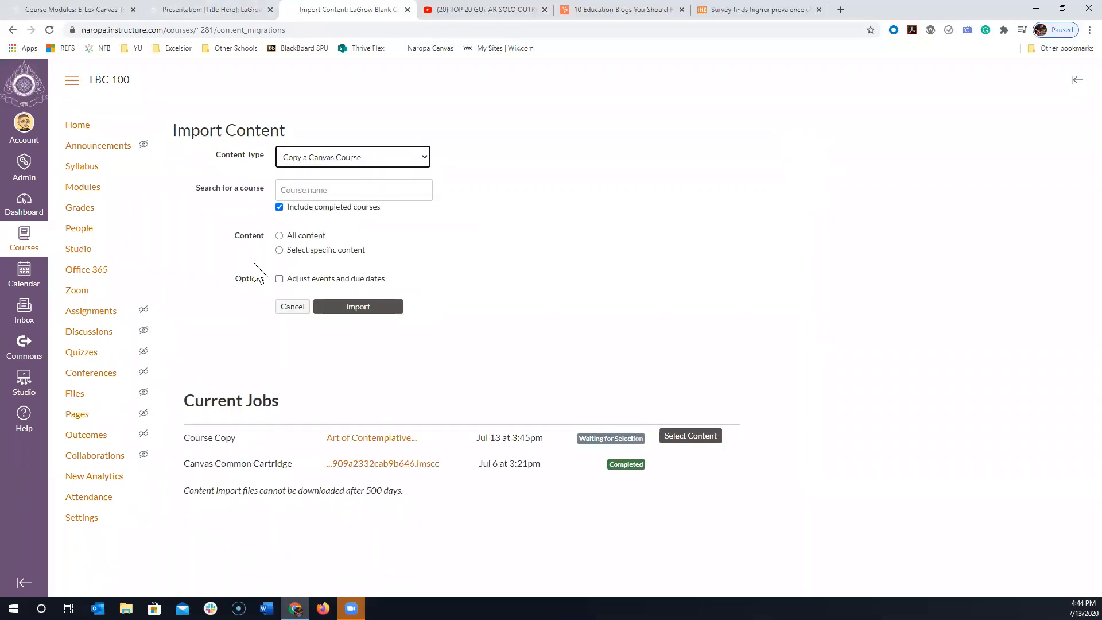
pyautogui.click(280, 279)
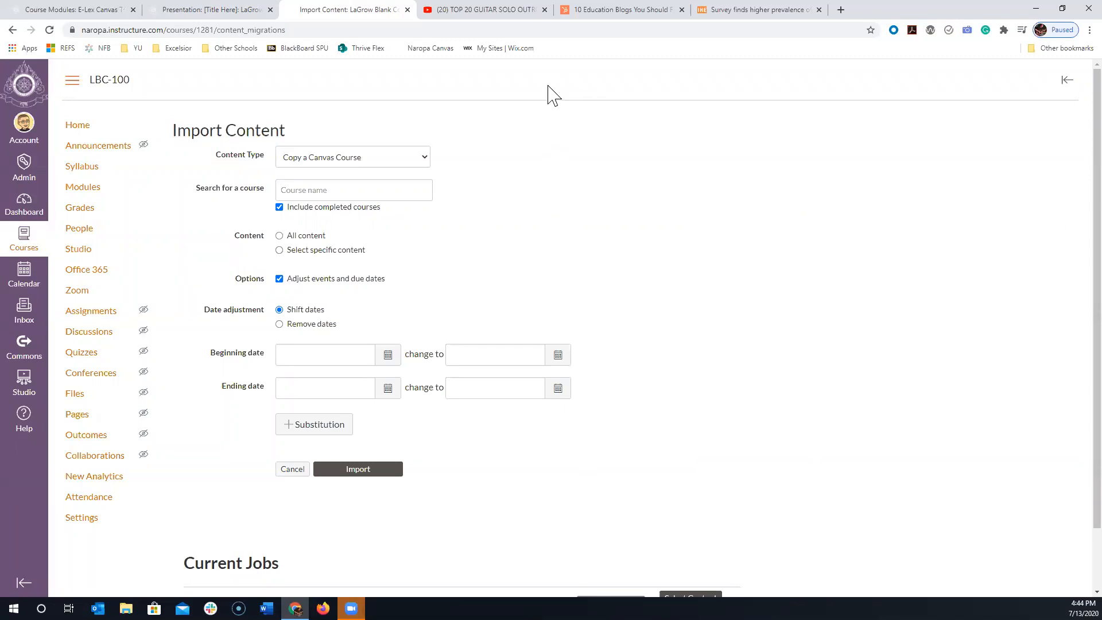
# - Return to the Presentation: [Title Here] page tab, save the page, and open the course's Modules list
pyautogui.click(244, 9)
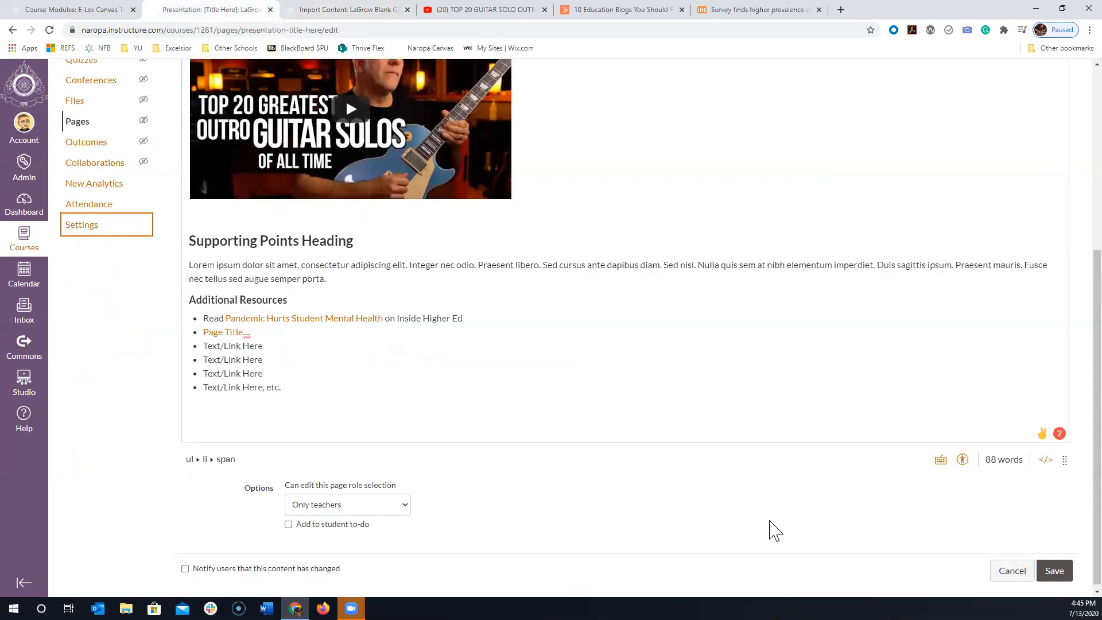
pyautogui.click(1053, 570)
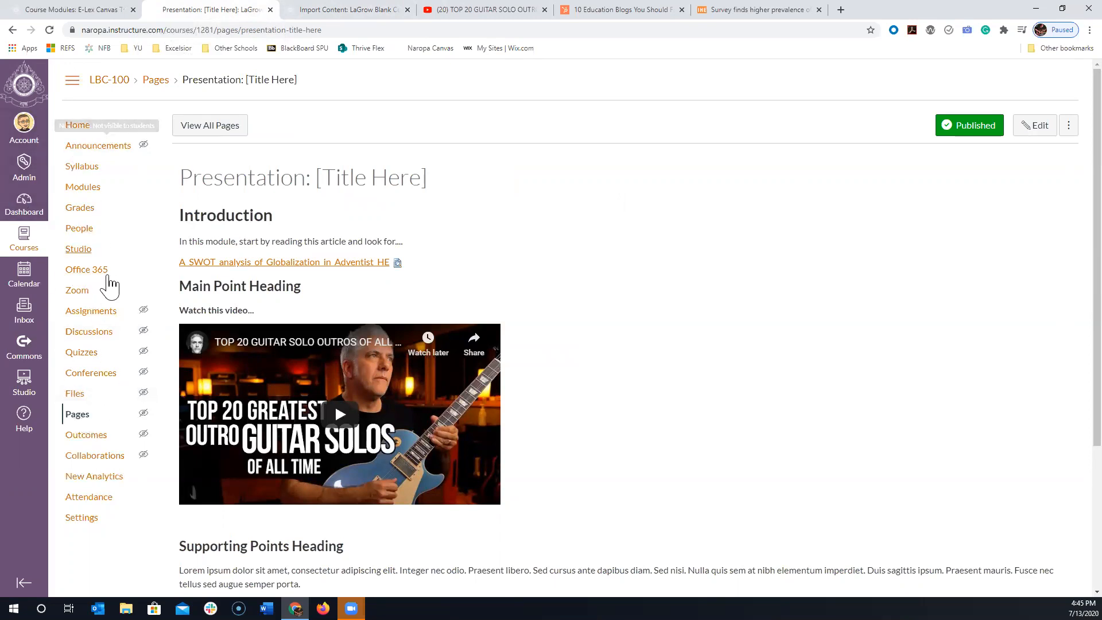
pyautogui.click(88, 189)
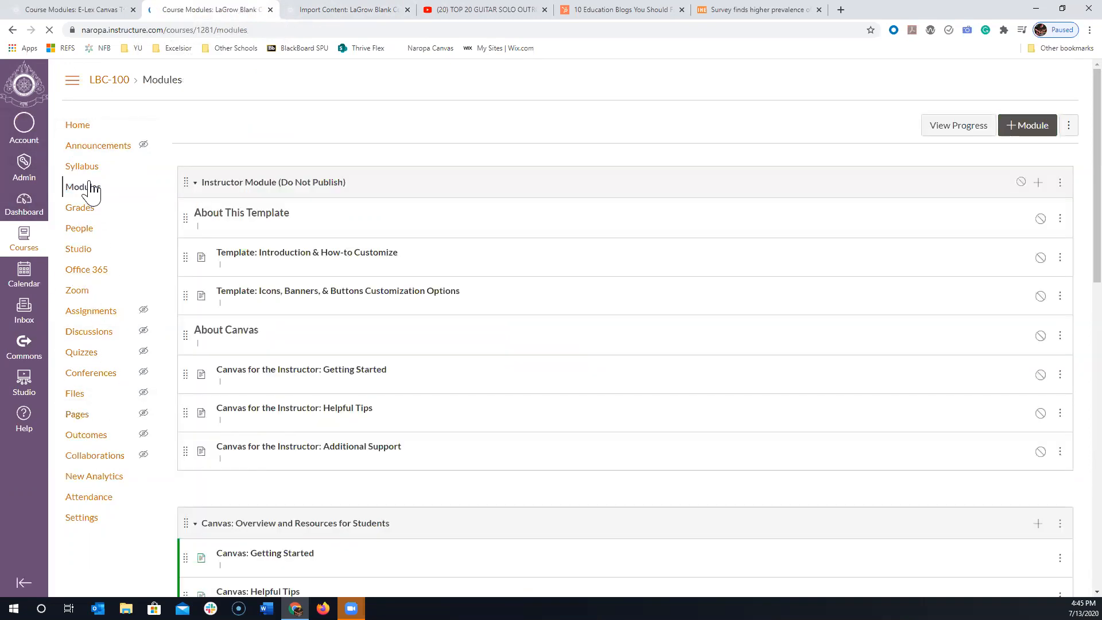
pyautogui.scroll(-4, 92, 192)
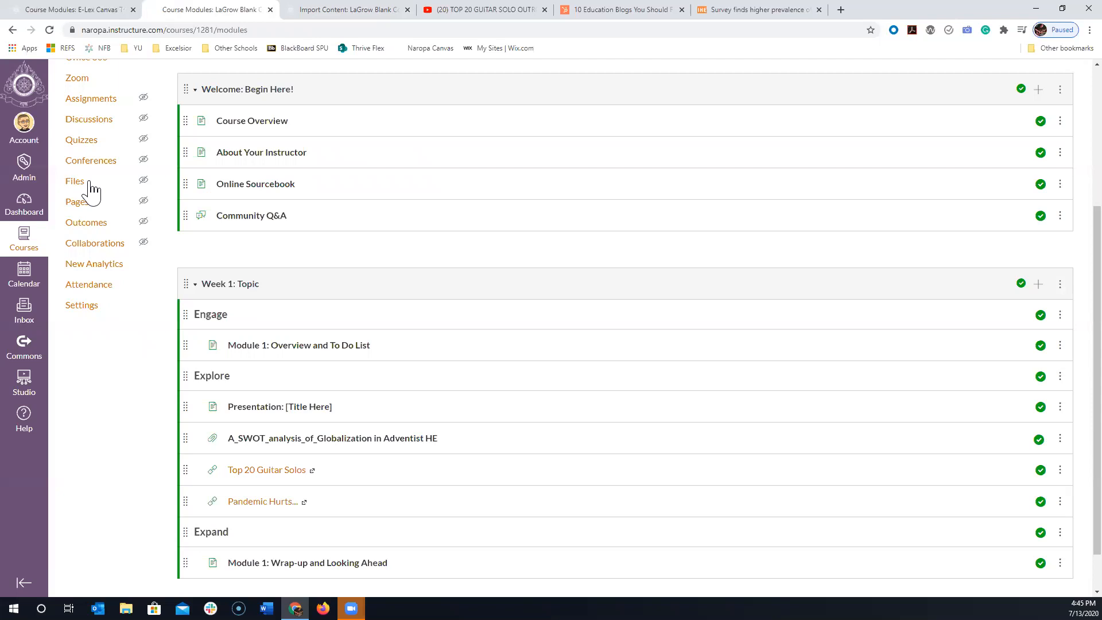
pyautogui.scroll(-2, 1008, 450)
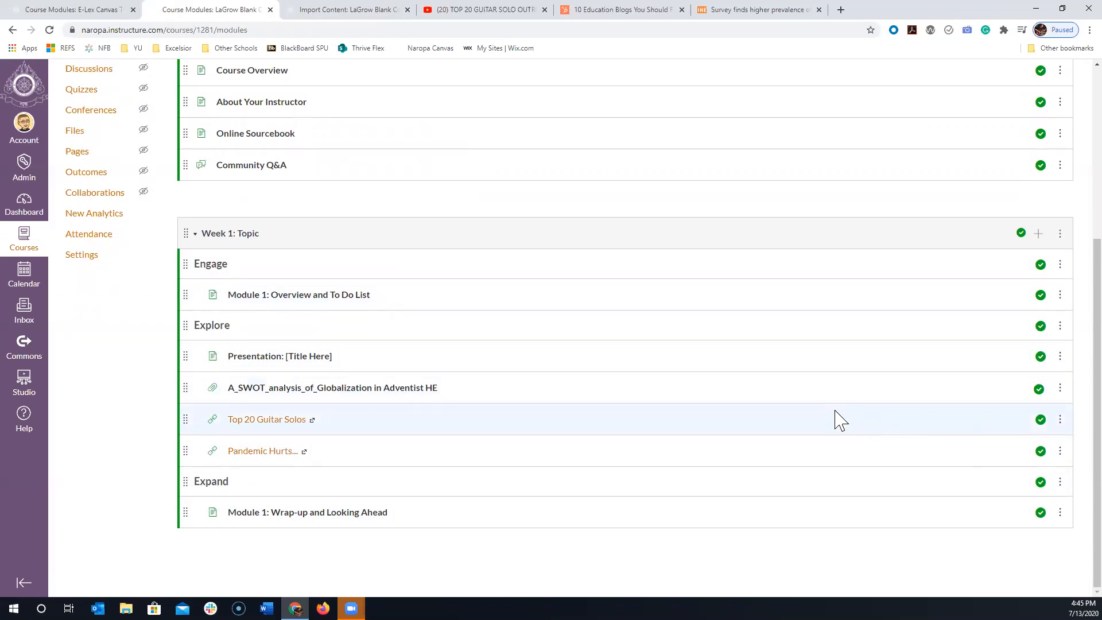
pyautogui.scroll(4, 1067, 402)
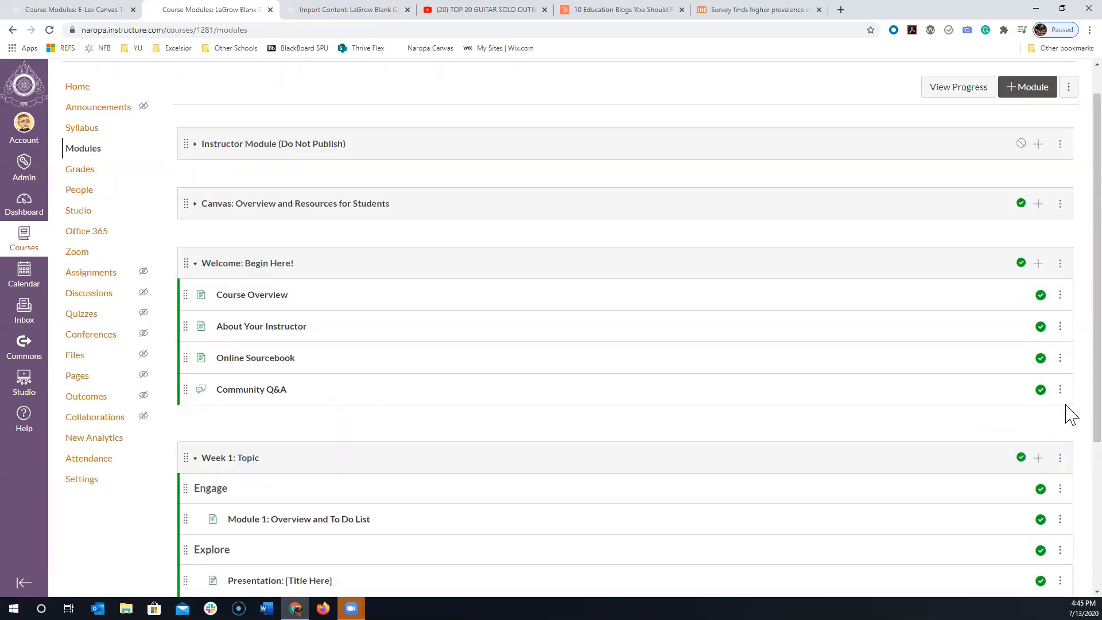
pyautogui.click(1021, 130)
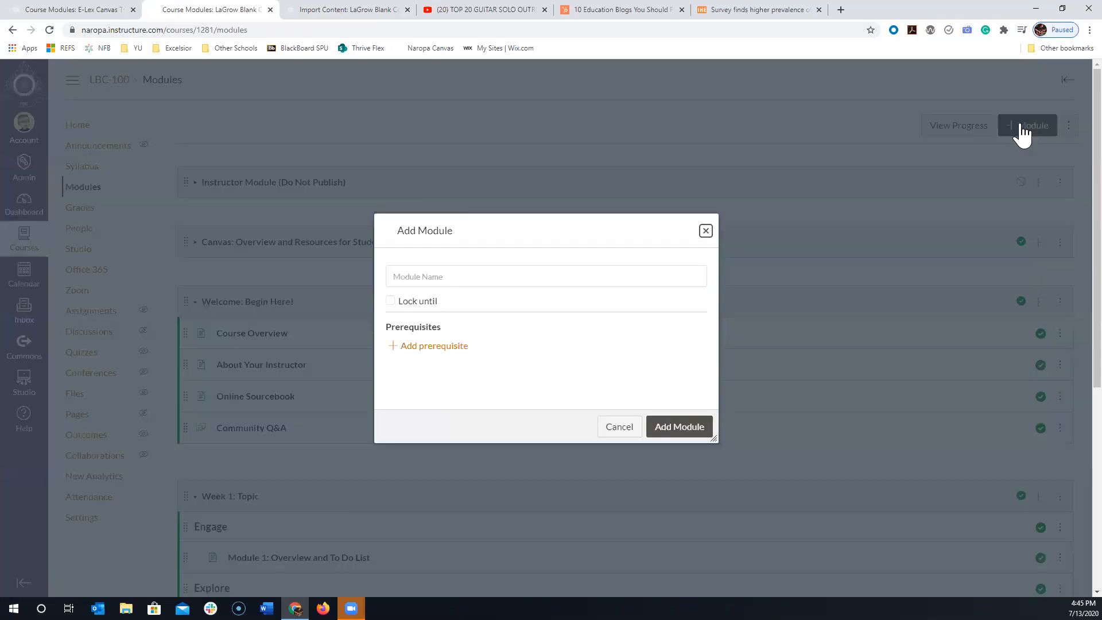
pyautogui.click(464, 277)
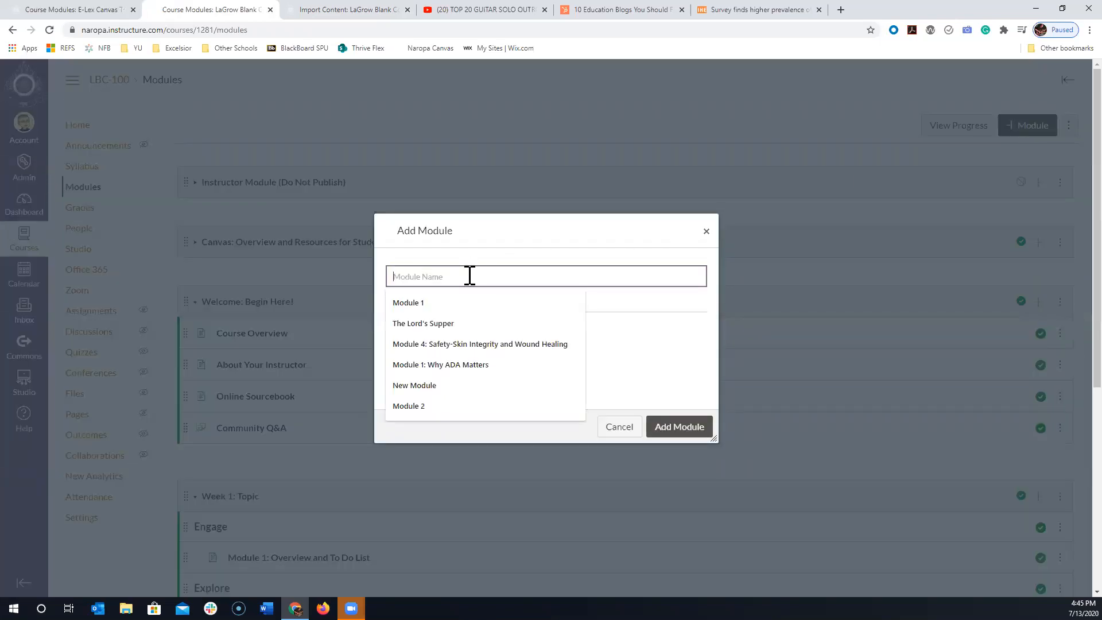
pyautogui.click(704, 233)
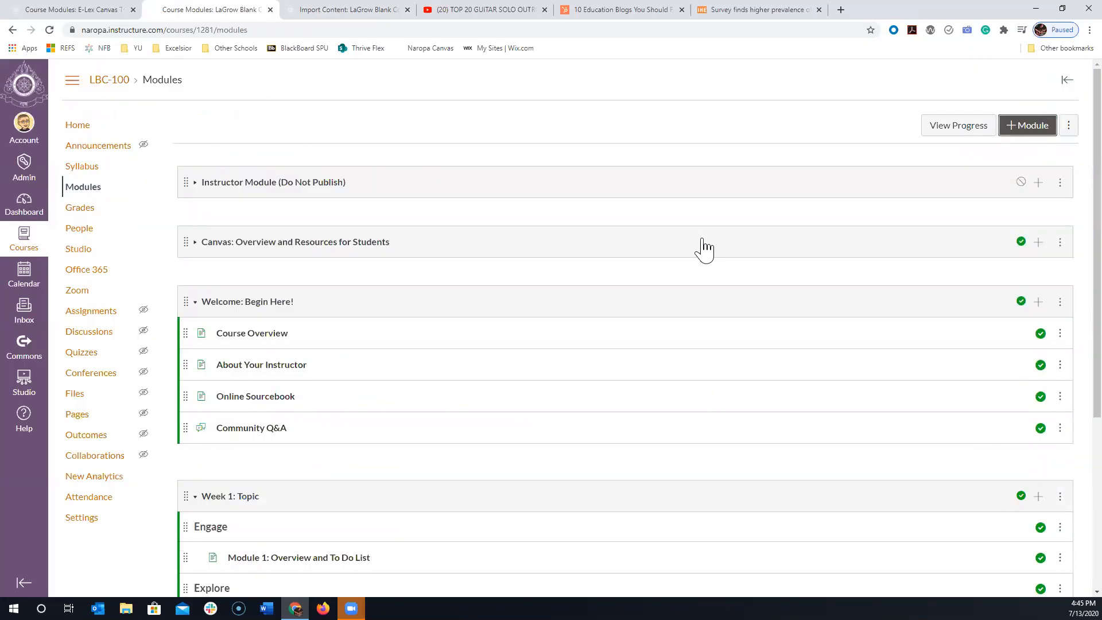
# - Duplicate the "Week 1: Topic" module with all its contents and review the copy
pyautogui.scroll(-5, 744, 270)
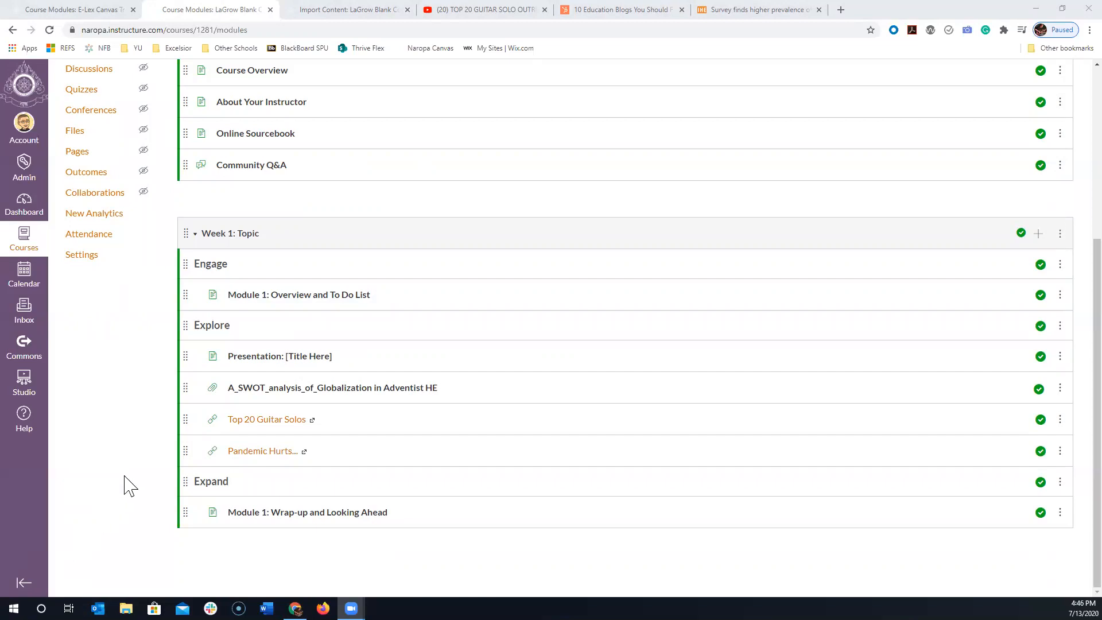
pyautogui.click(1061, 234)
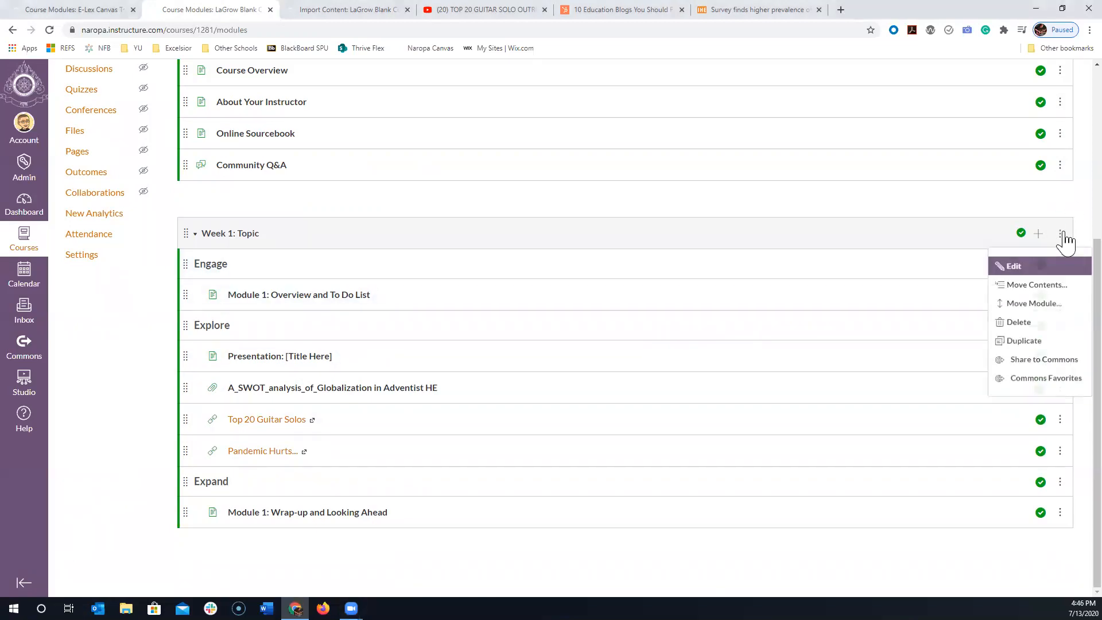
pyautogui.click(1019, 343)
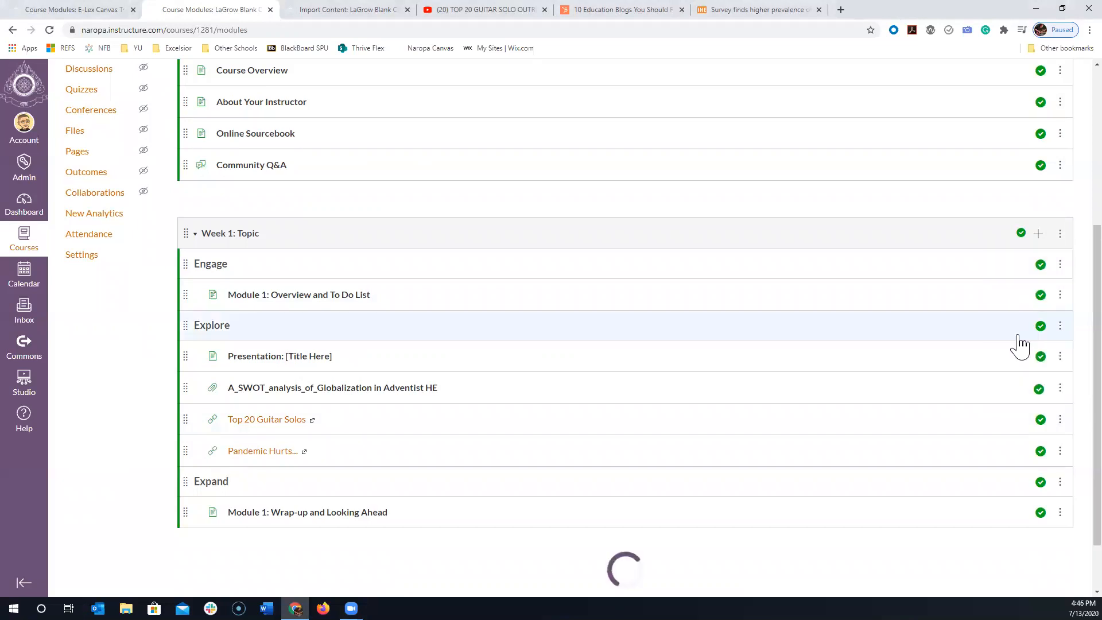
pyautogui.scroll(-6, 727, 356)
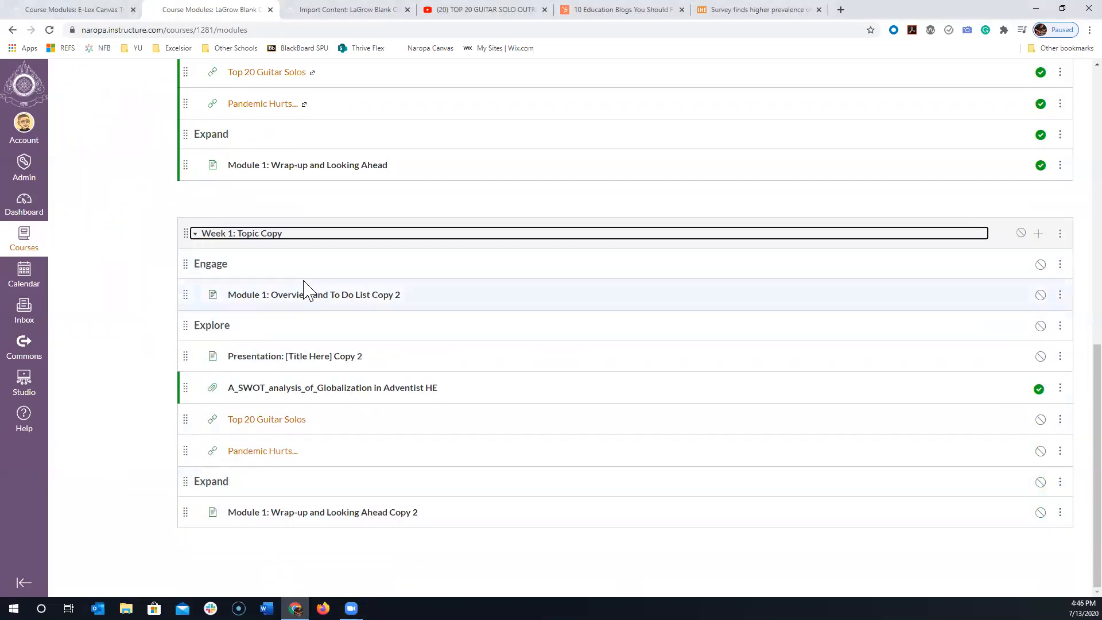
pyautogui.scroll(4, 383, 356)
pyautogui.scroll(-4, 379, 321)
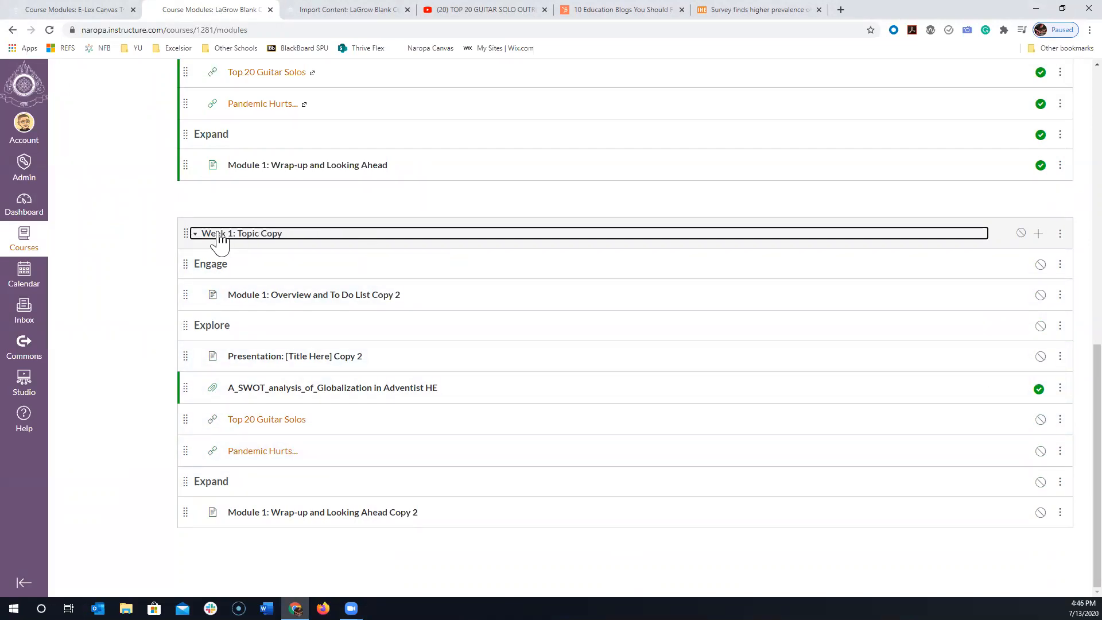
# - Rename the "Week 1: Topic Copy" module to "Week 2: New Topic" and update the module
pyautogui.click(1059, 234)
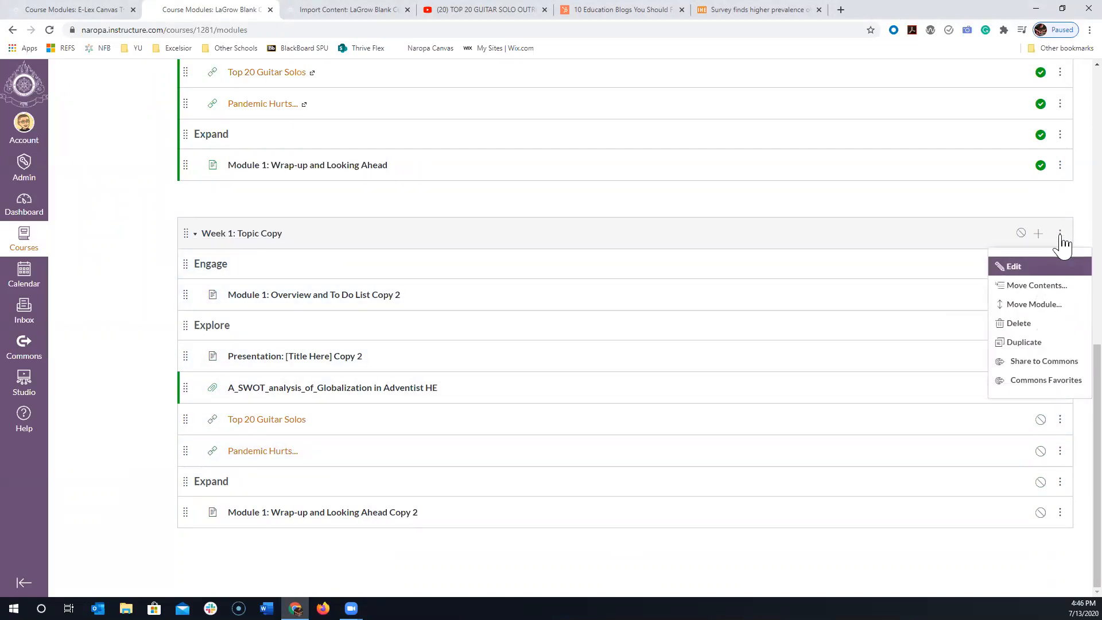
pyautogui.click(1031, 267)
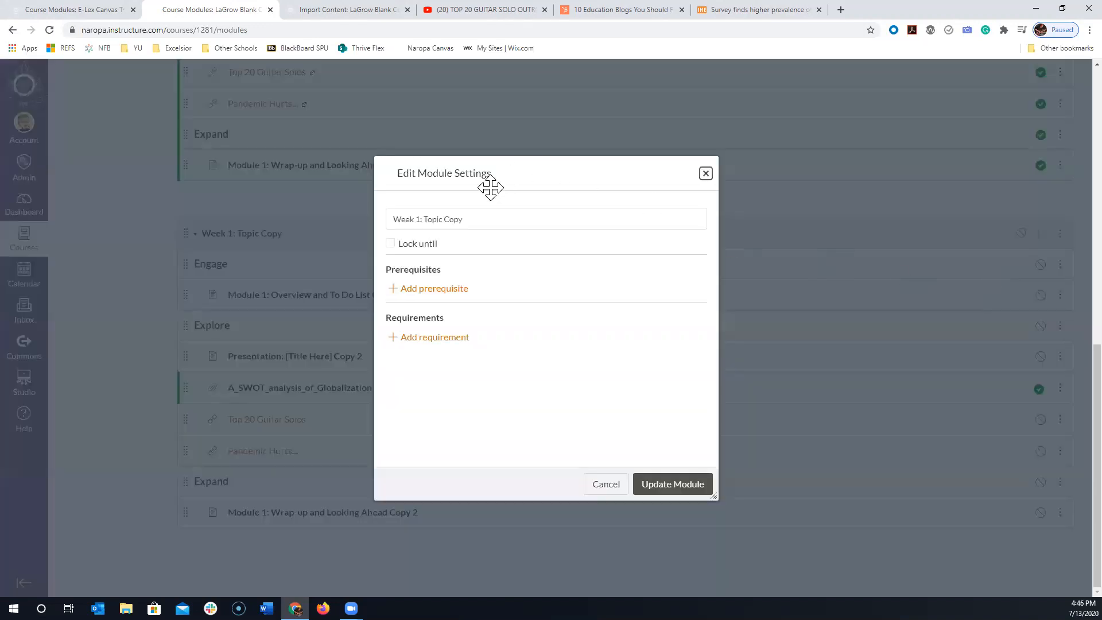
pyautogui.moveTo(479, 217); pyautogui.dragTo(418, 219)
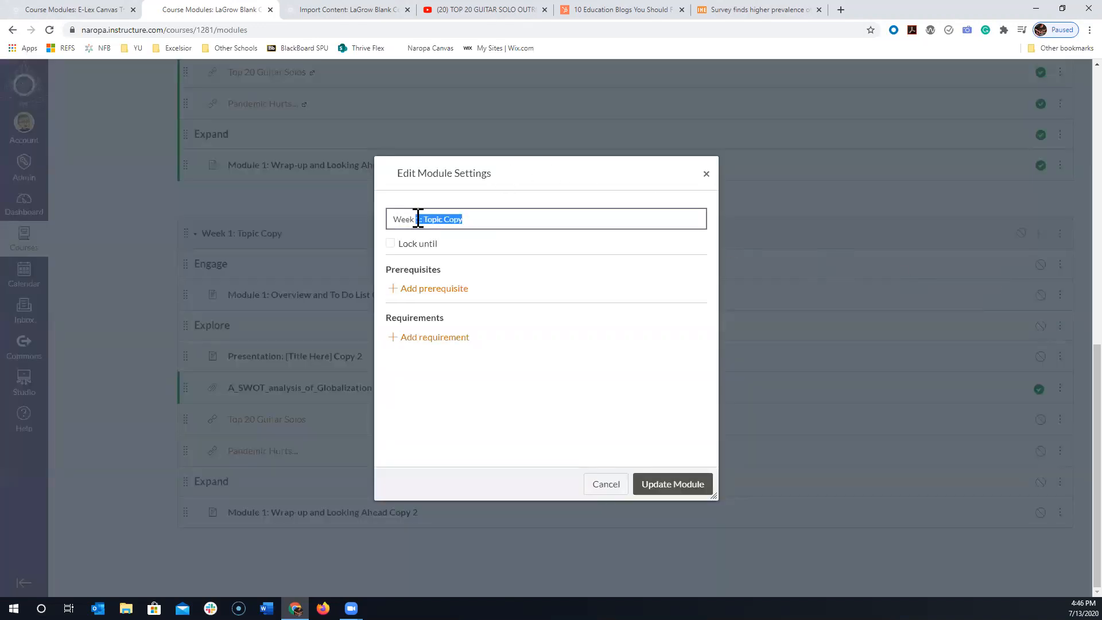
pyautogui.write('2: New Topic')
pyautogui.click(684, 483)
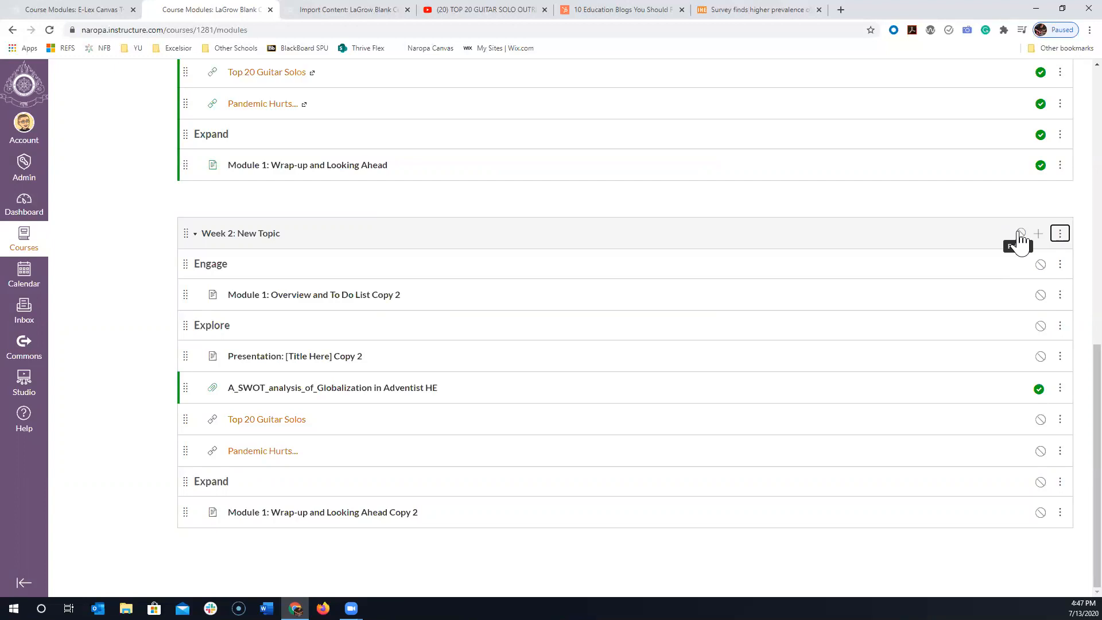
# - Add the existing "Module 1 assignment" to the "Week 1: Topic" module without indentation
pyautogui.scroll(4, 347, 278)
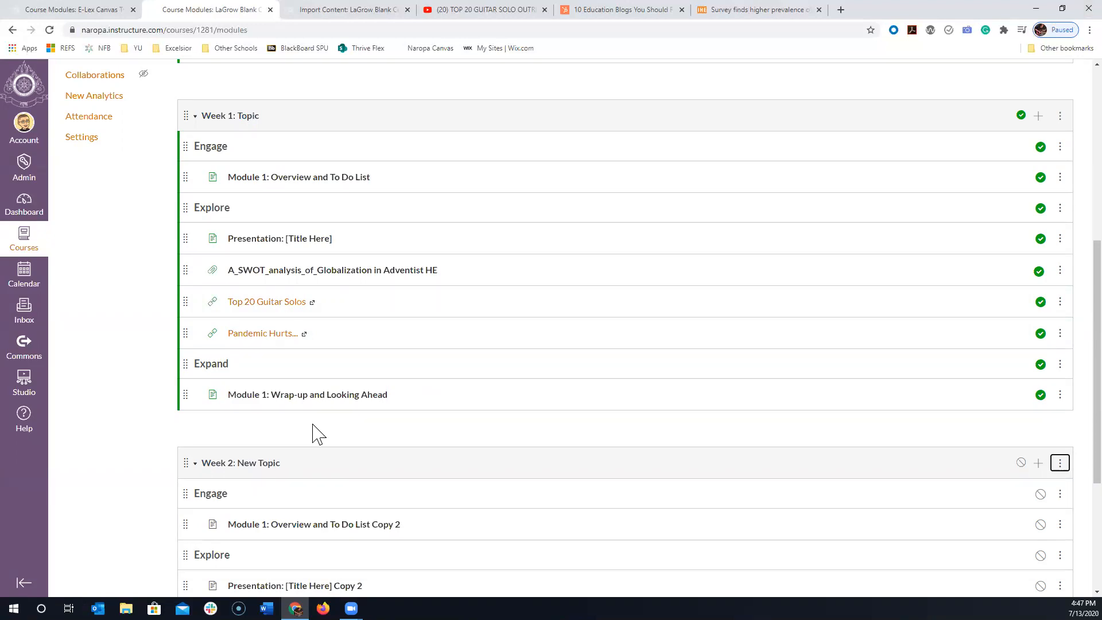
pyautogui.scroll(-2, 324, 427)
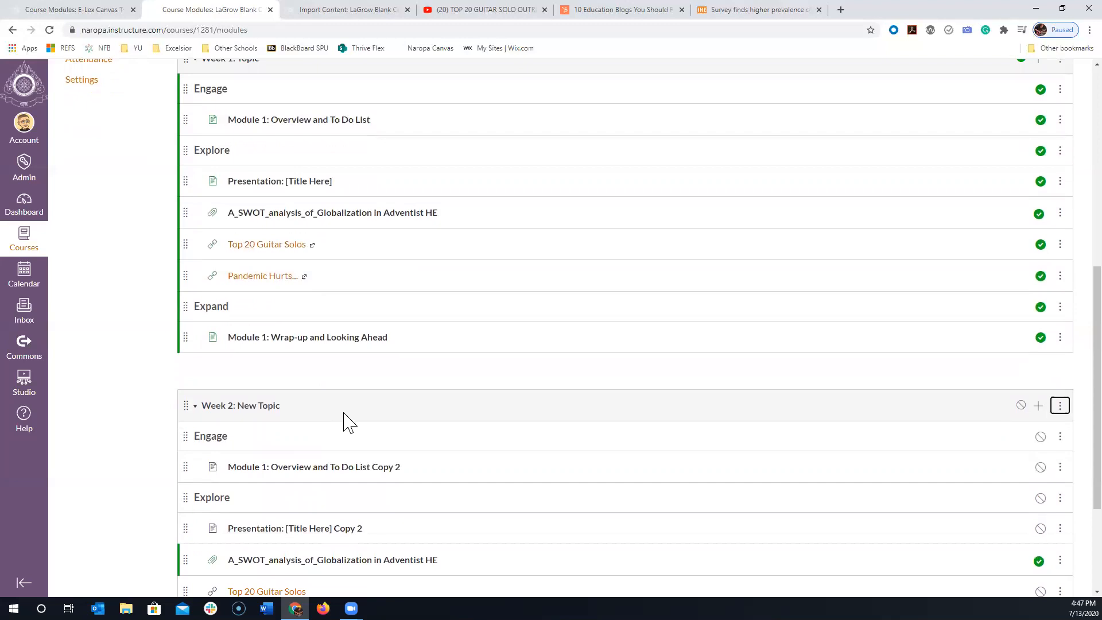
pyautogui.scroll(-2, 481, 436)
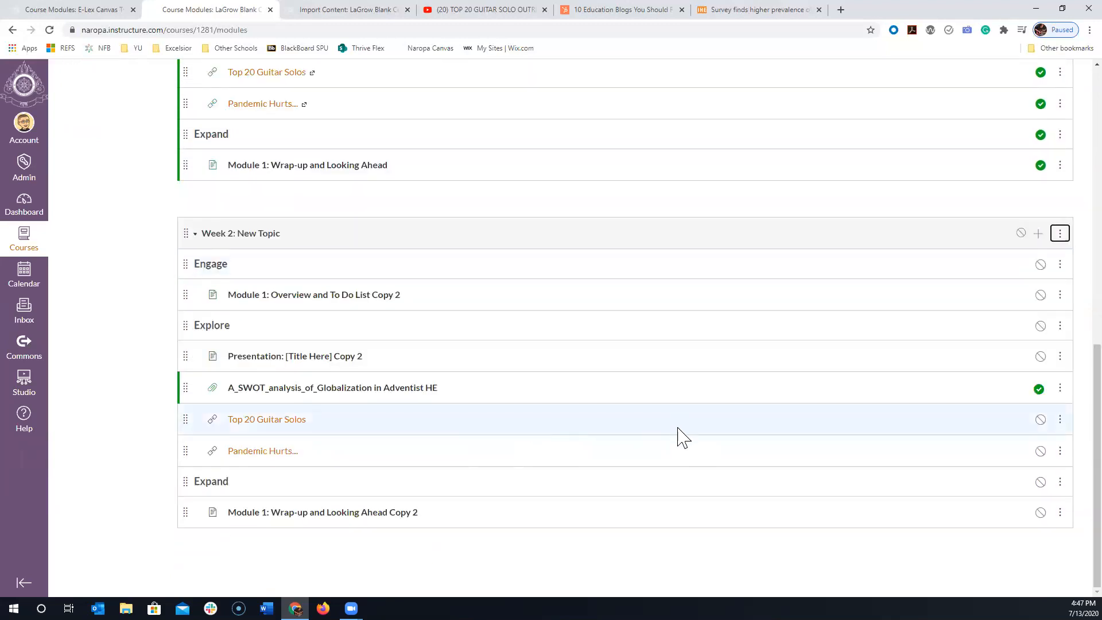
pyautogui.scroll(3, 683, 437)
pyautogui.scroll(3, 683, 437)
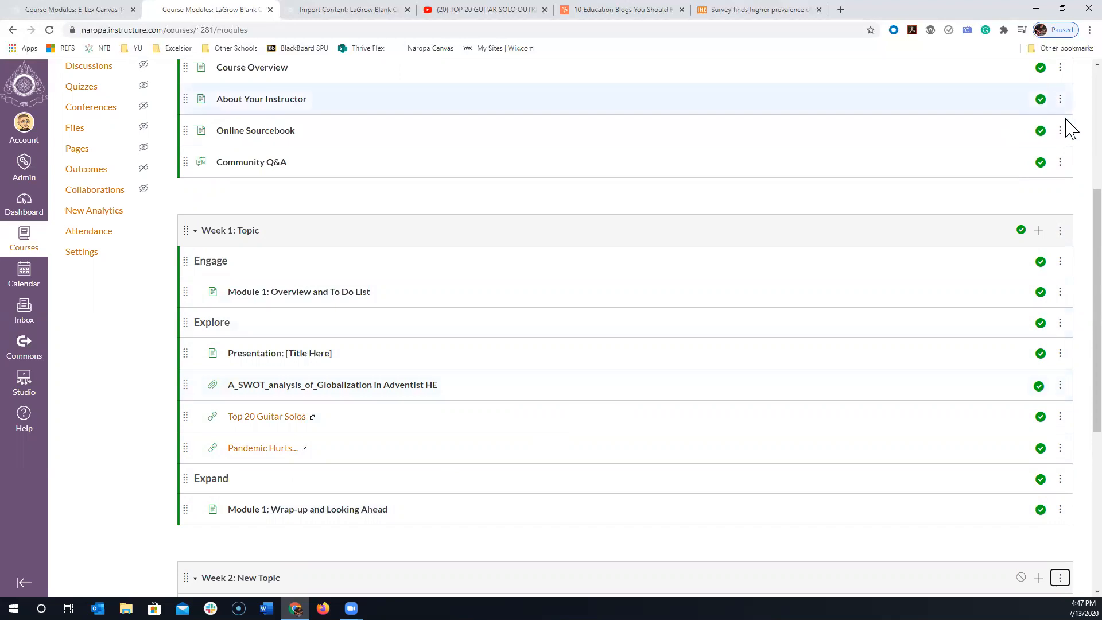
pyautogui.click(1039, 231)
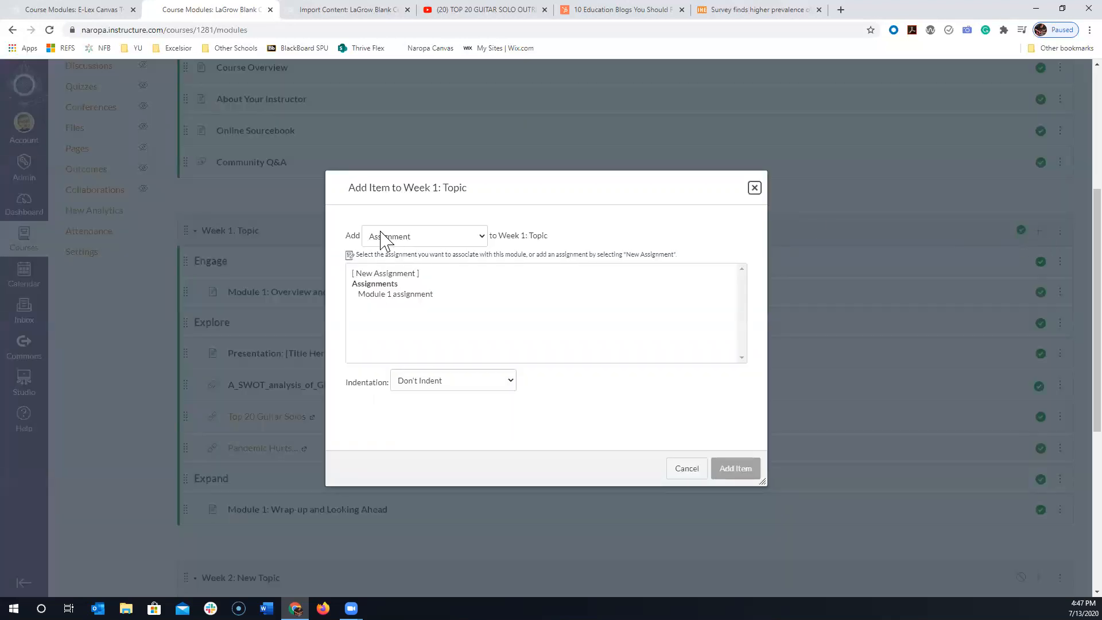
pyautogui.click(383, 295)
pyautogui.click(740, 466)
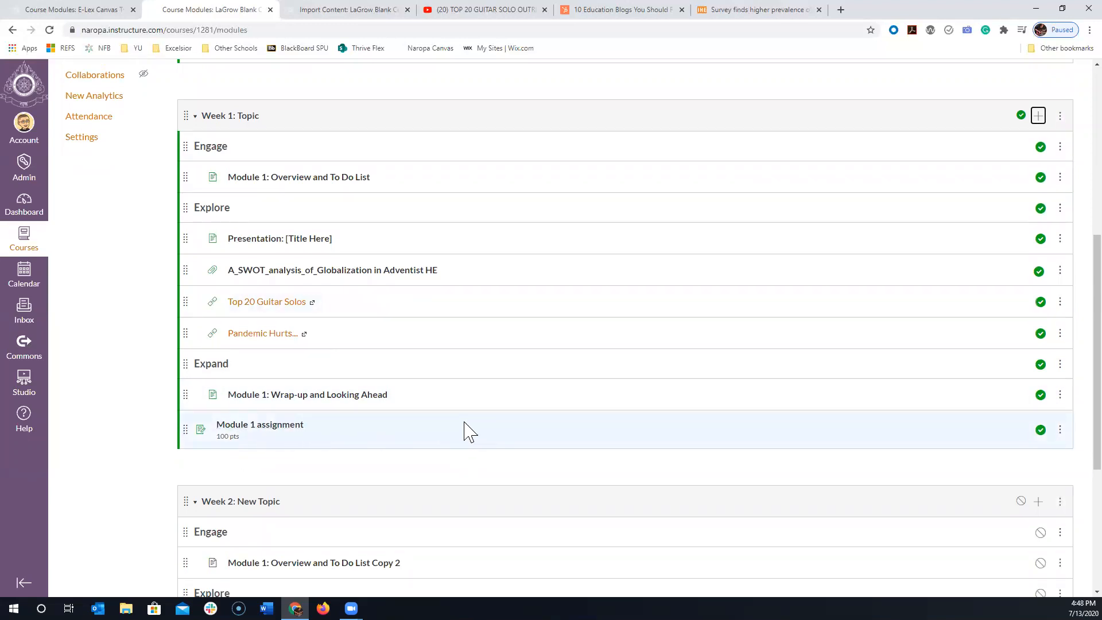
# - In the "Week 1: Topic" module settings, add a requirement to view the "Module 1: Overview and To Do List" page
pyautogui.scroll(2, 367, 373)
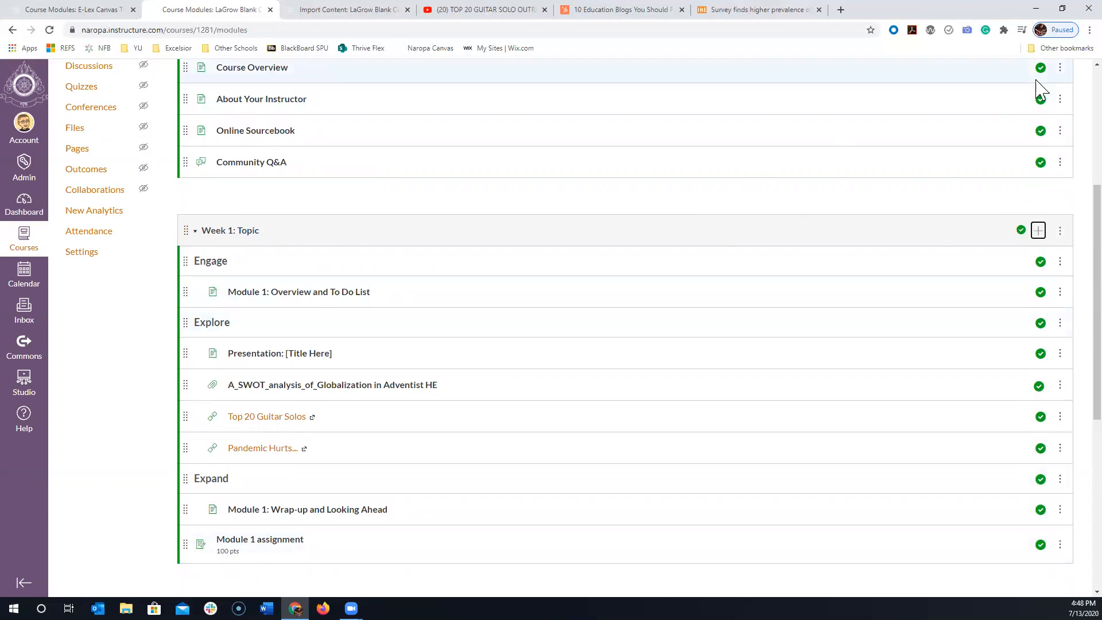
pyautogui.click(1060, 231)
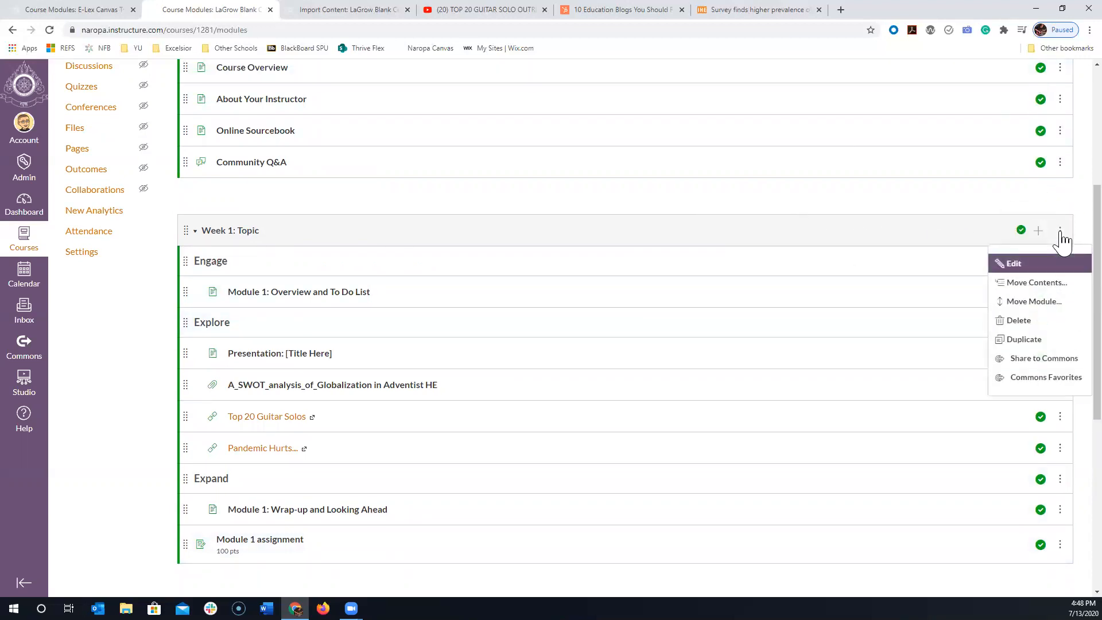
pyautogui.click(1045, 268)
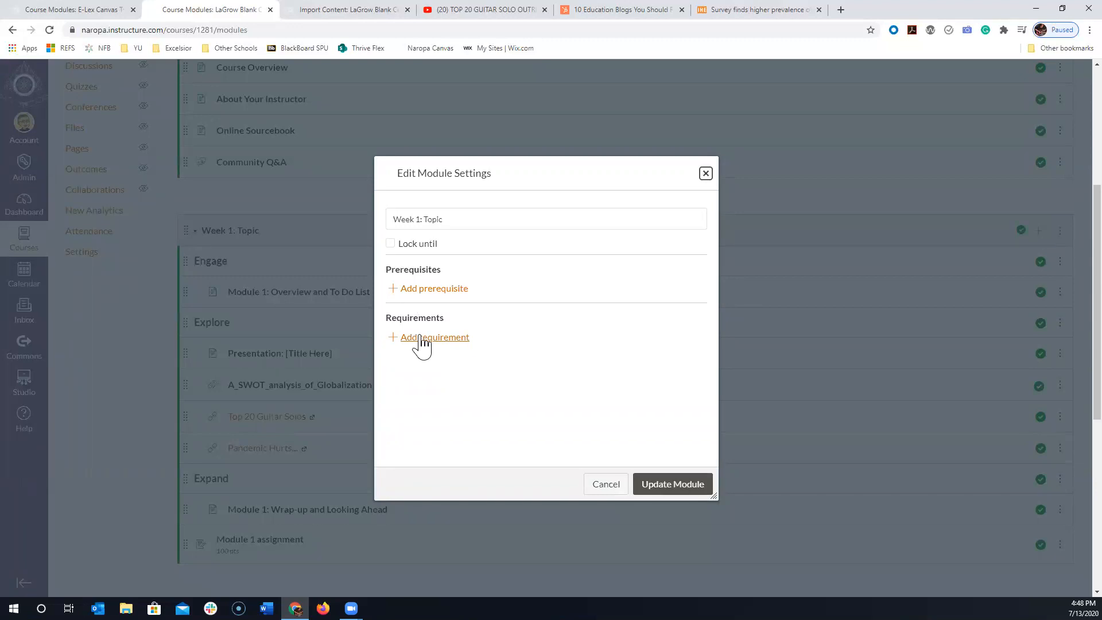
pyautogui.click(423, 338)
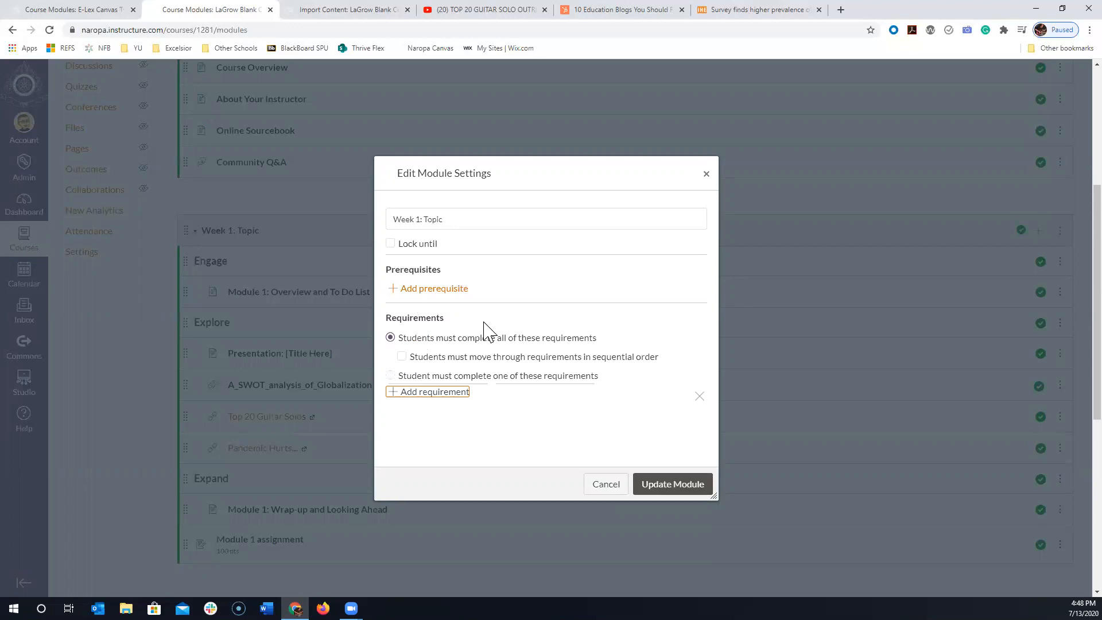
pyautogui.scroll(-2, 689, 322)
pyautogui.moveTo(715, 381); pyautogui.dragTo(920, 545)
pyautogui.click(426, 281)
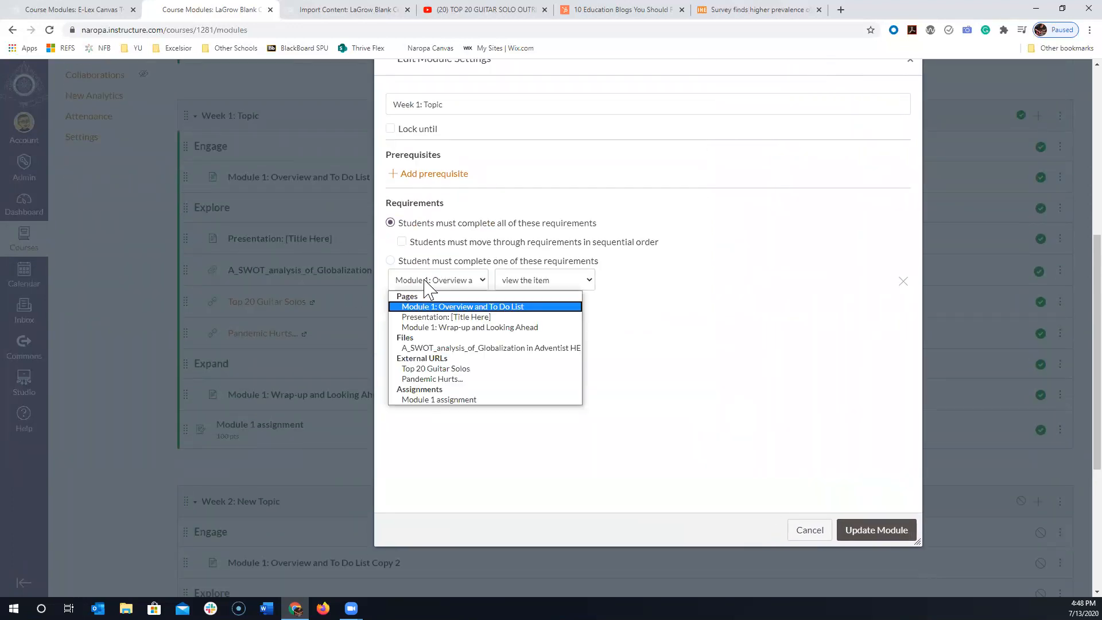
pyautogui.click(436, 307)
# - Add requirements to view the "Presentation: [Title Here]" page and the "A_SWOT_analysis_of_Globalization in Adventist HE" file
pyautogui.click(442, 305)
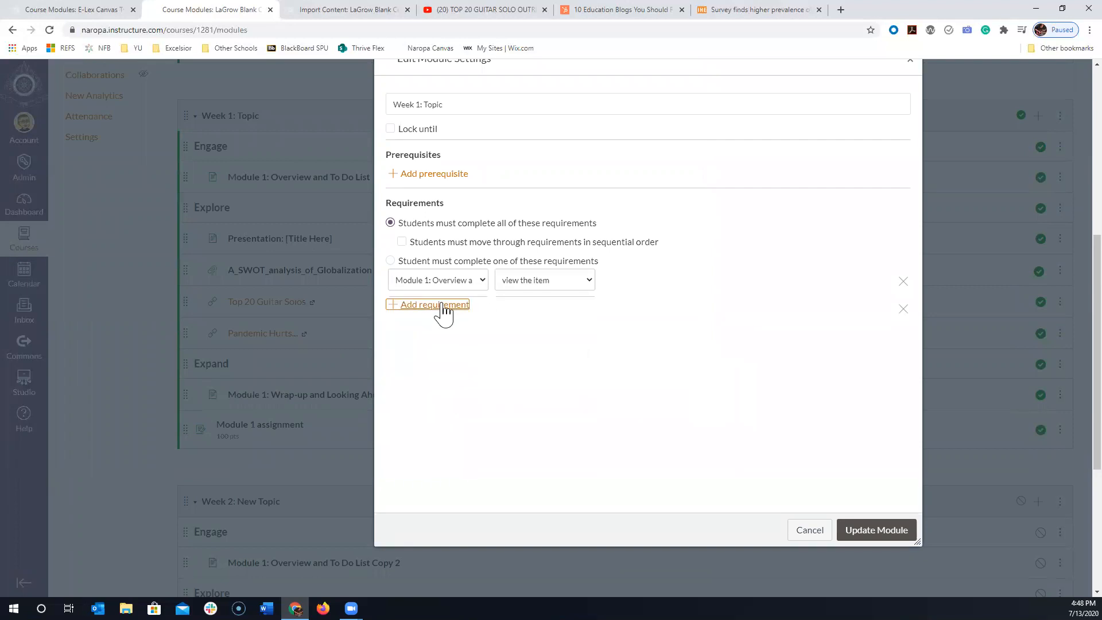
pyautogui.click(442, 310)
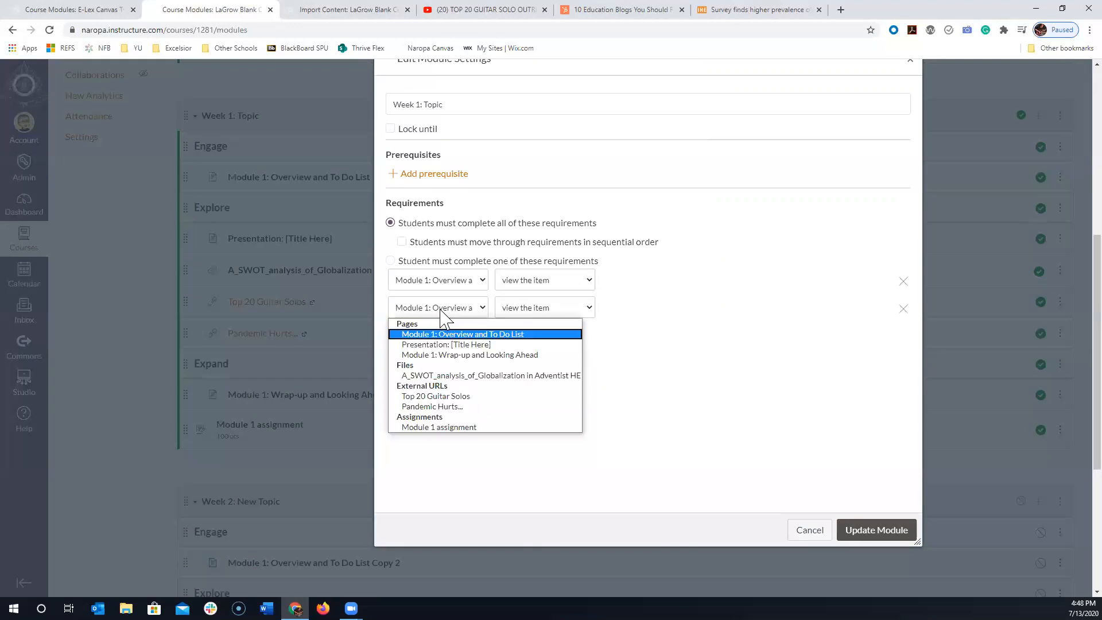
pyautogui.click(442, 344)
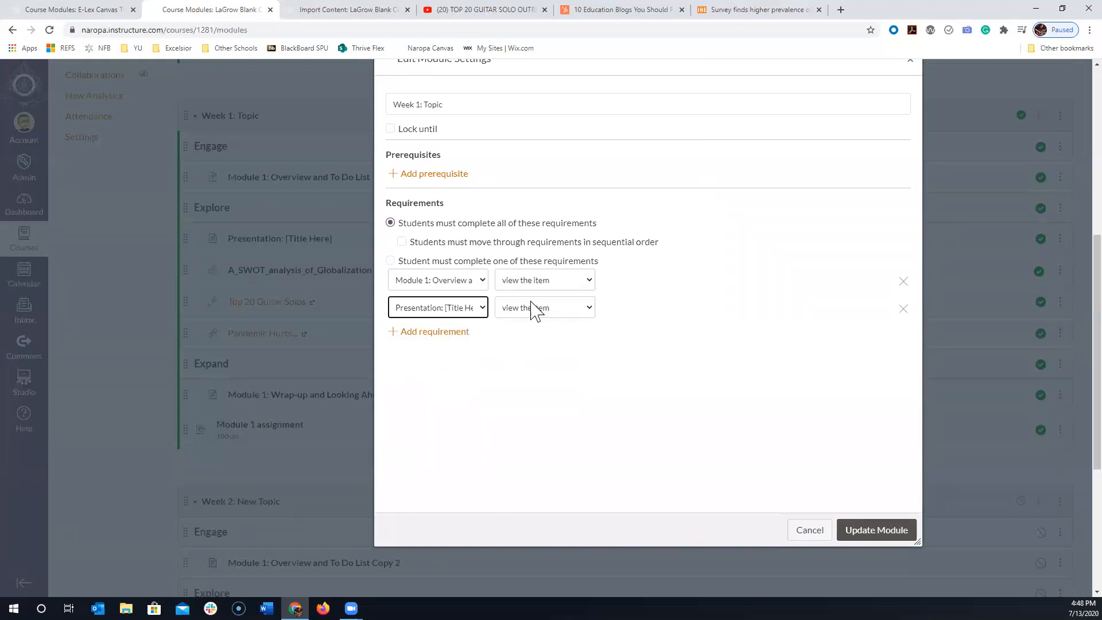
pyautogui.click(456, 333)
pyautogui.click(454, 336)
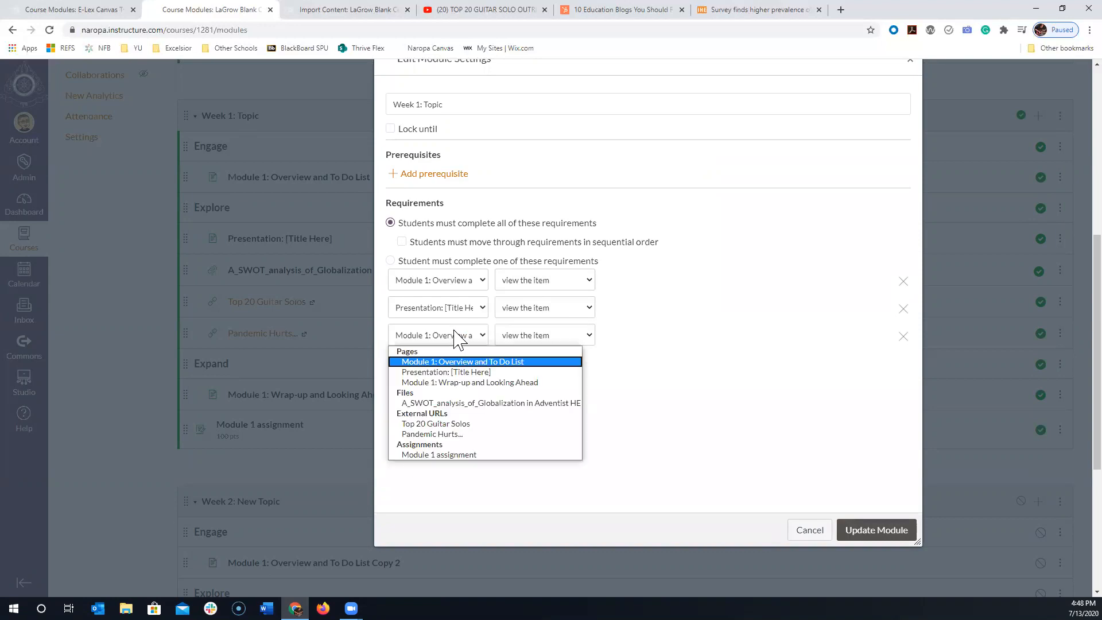
pyautogui.click(443, 404)
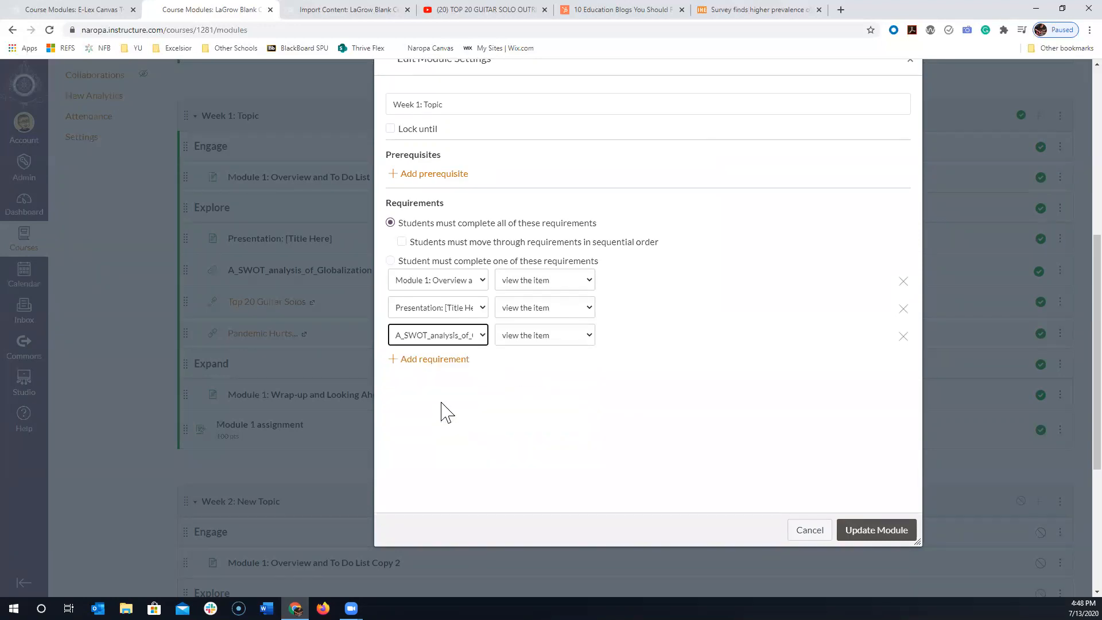
# - Add a requirement to submit the assignment for "Module 1 assignment" and update the "Week 1: Topic" module
pyautogui.click(417, 361)
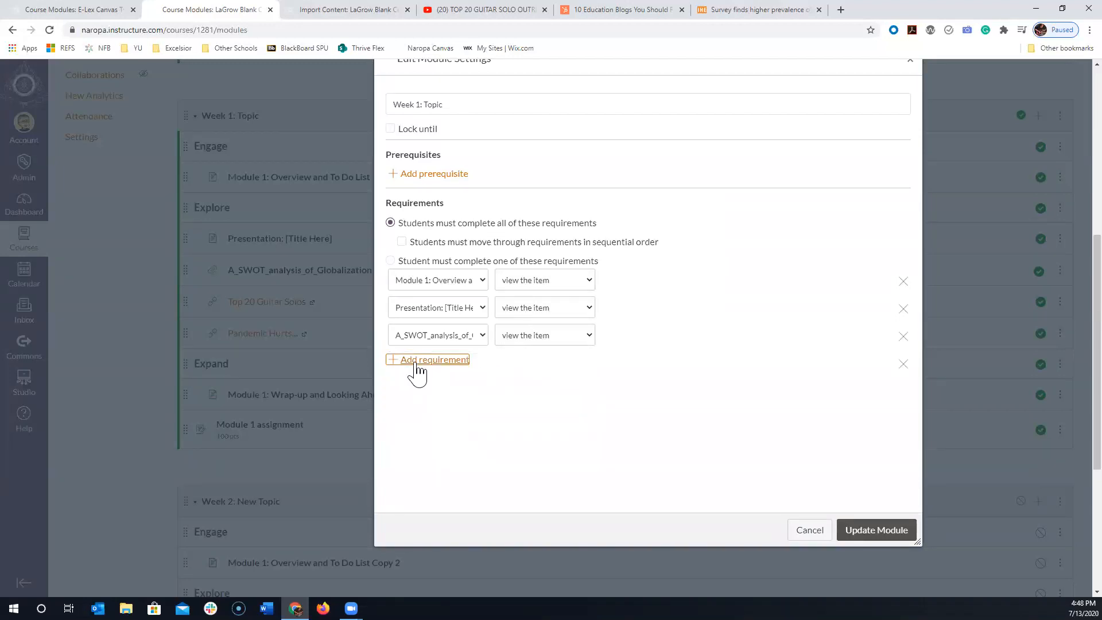
pyautogui.click(459, 363)
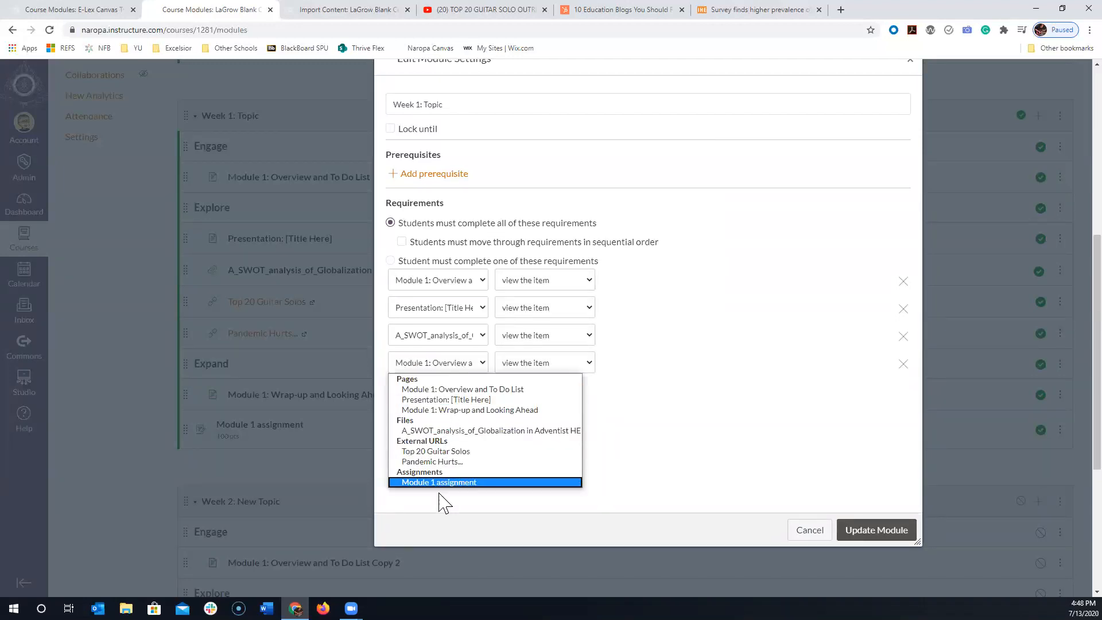
pyautogui.click(450, 482)
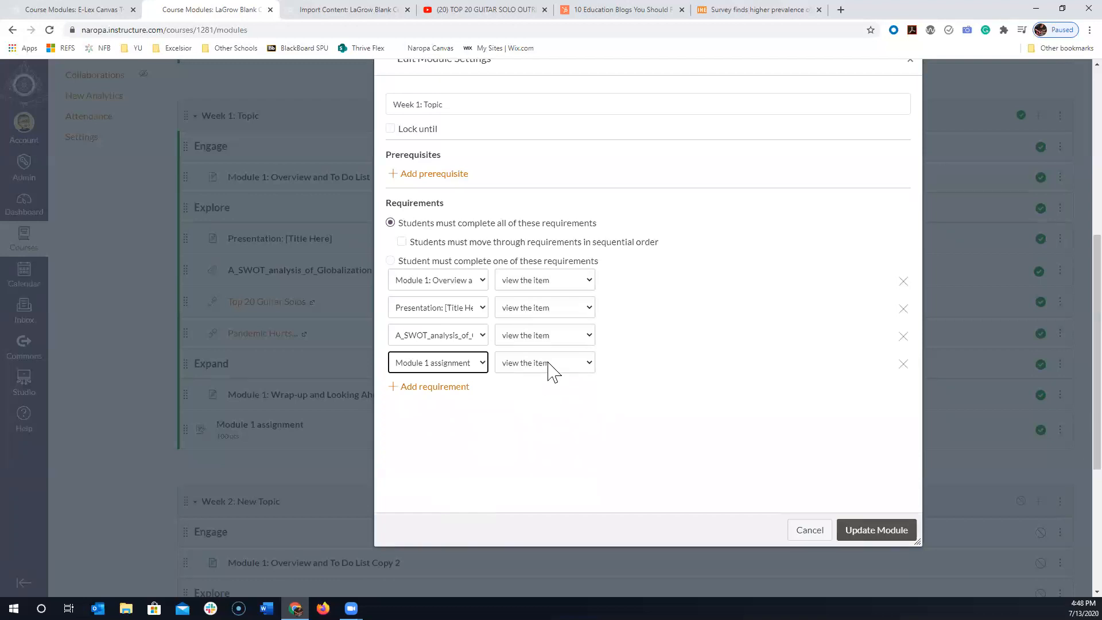
pyautogui.click(551, 367)
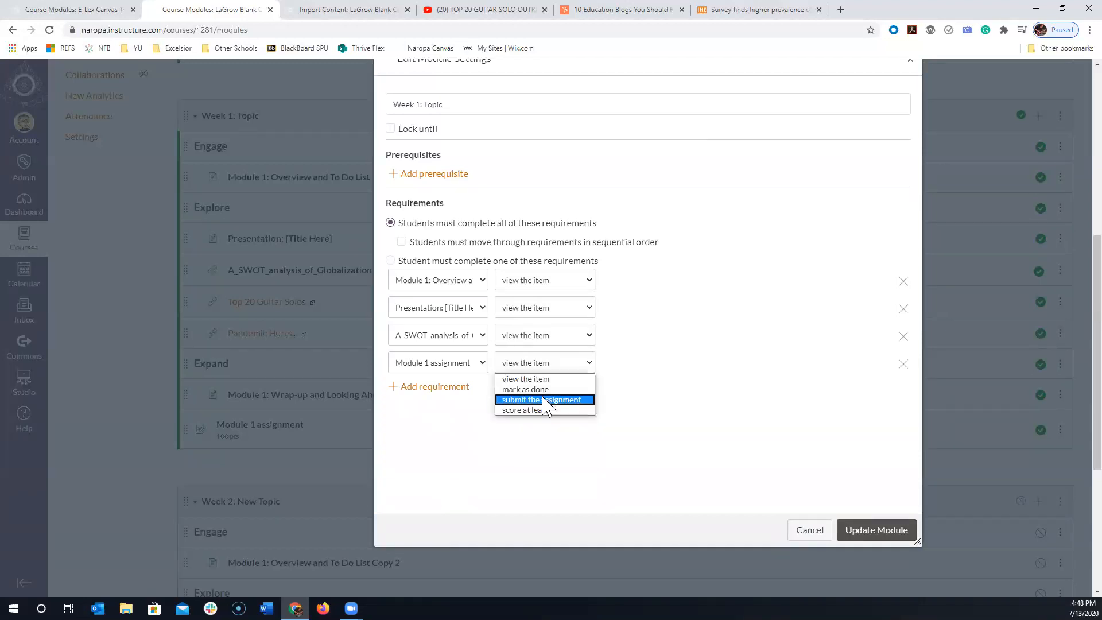
pyautogui.click(545, 400)
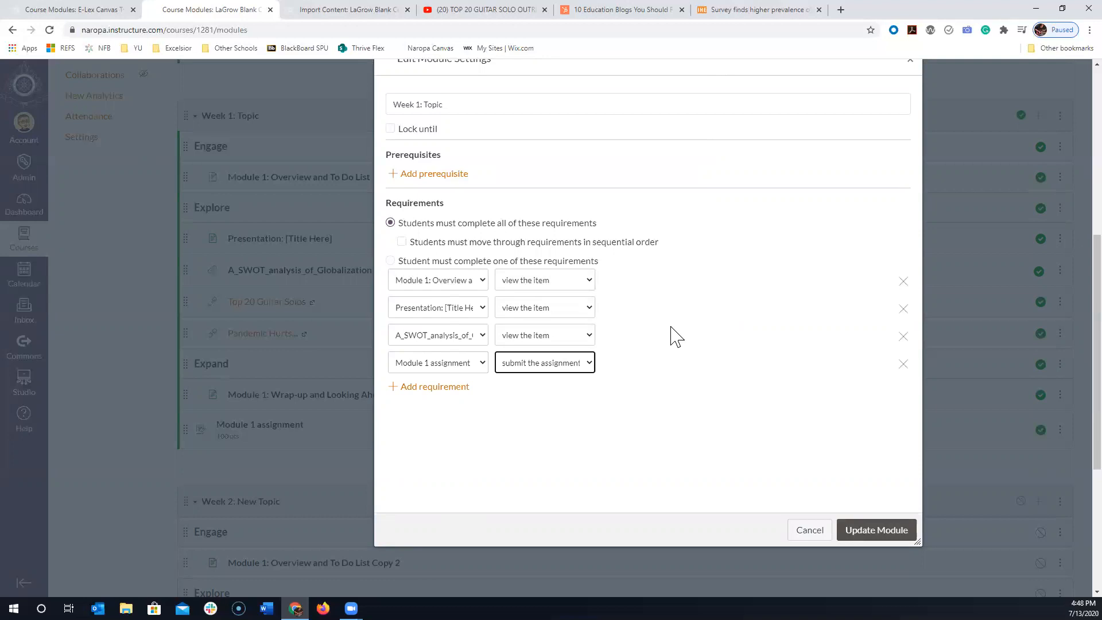
pyautogui.click(880, 530)
# - Make "Week 1: Topic" a prerequisite of the "Week 2: New Topic" module and update the module
pyautogui.scroll(-3, 850, 423)
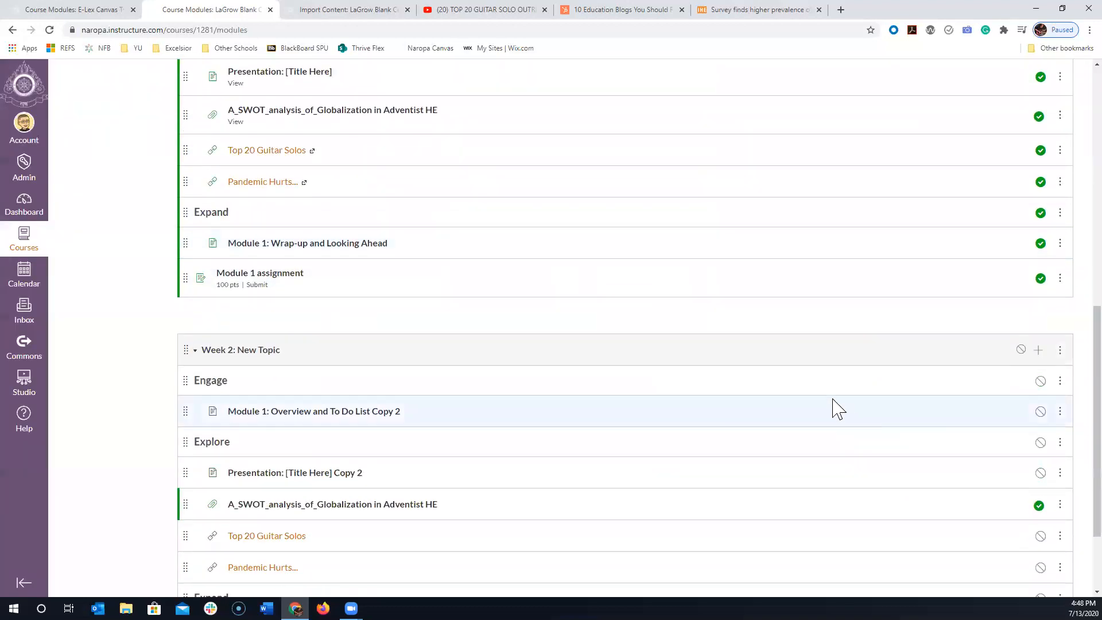
pyautogui.scroll(-1, 834, 405)
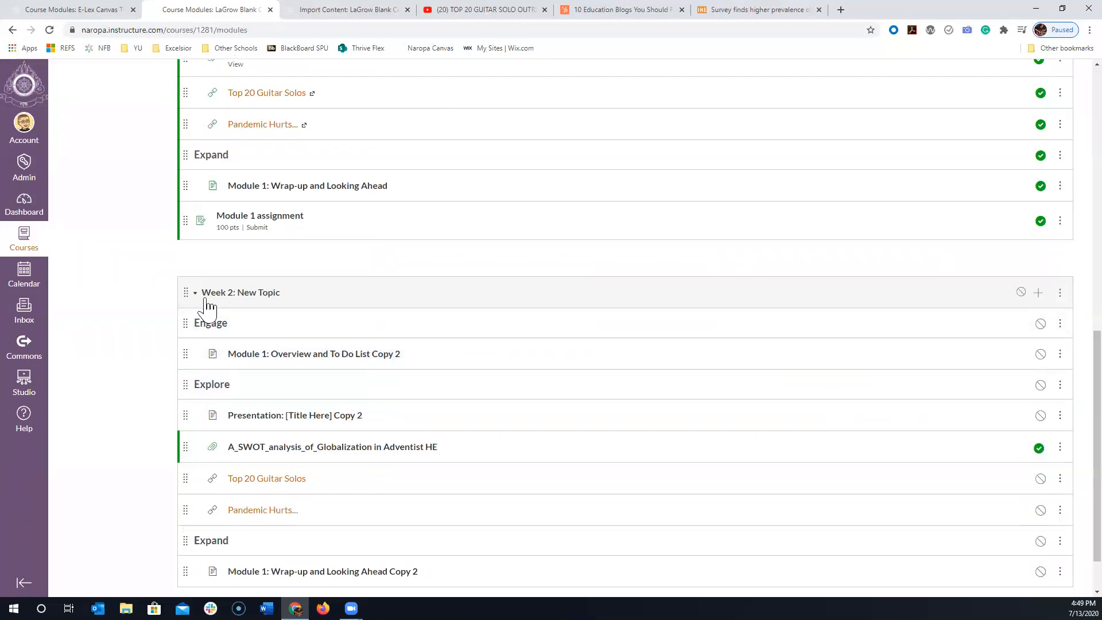
pyautogui.click(1060, 292)
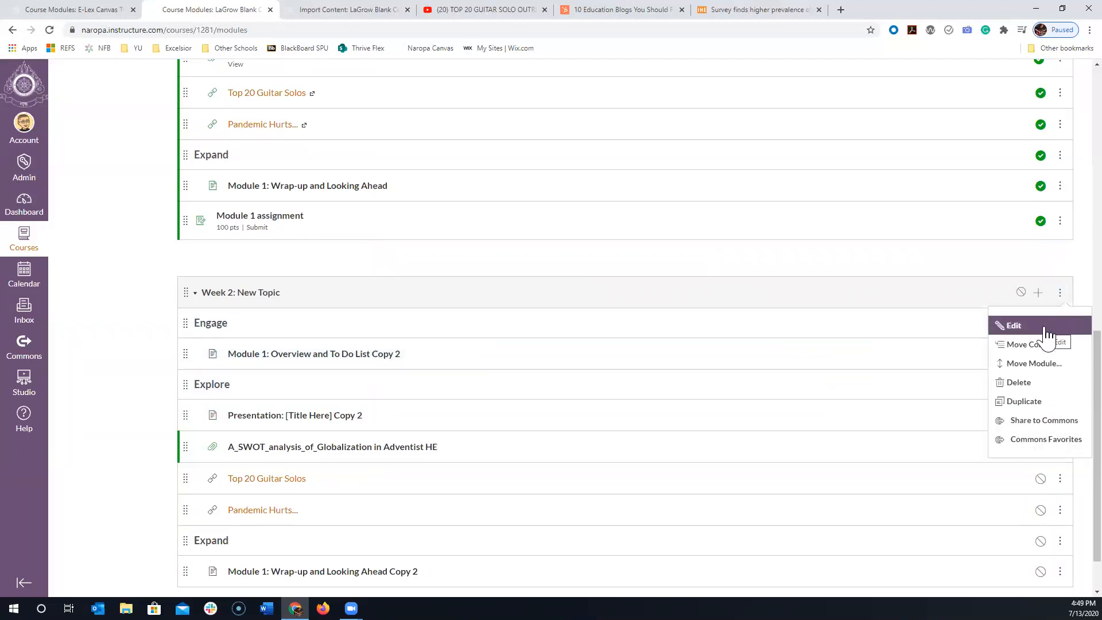
pyautogui.click(1045, 330)
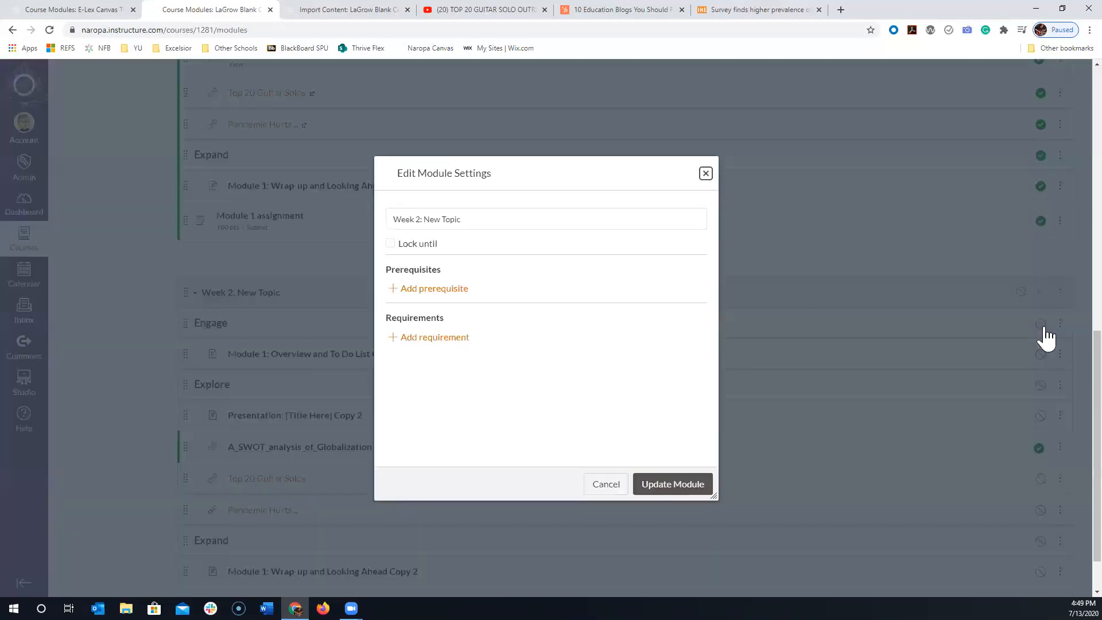
pyautogui.click(440, 289)
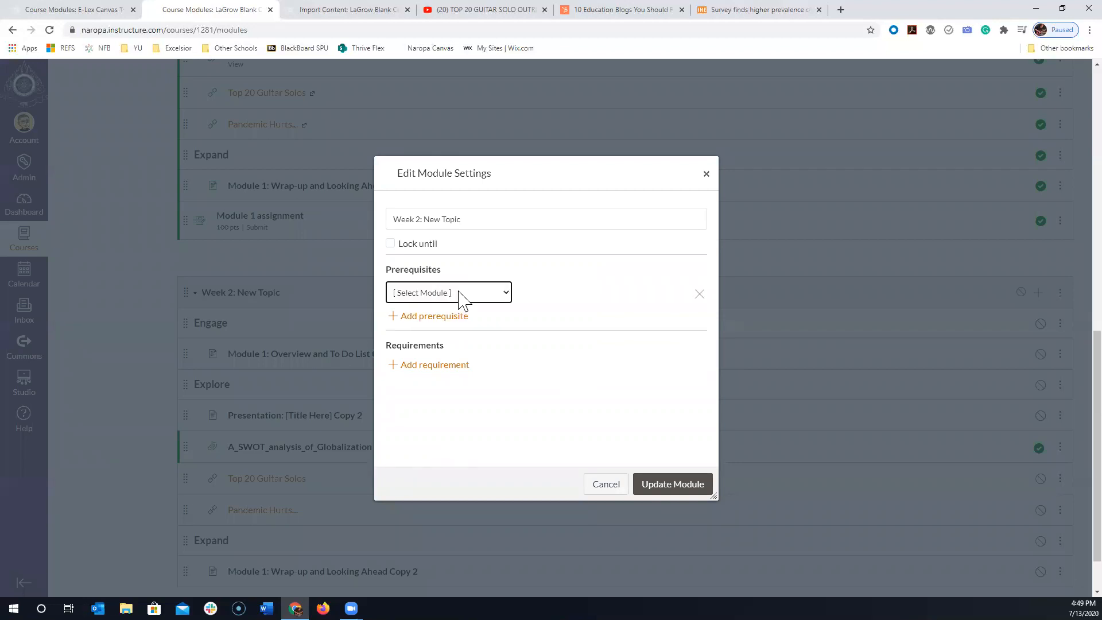
pyautogui.click(476, 294)
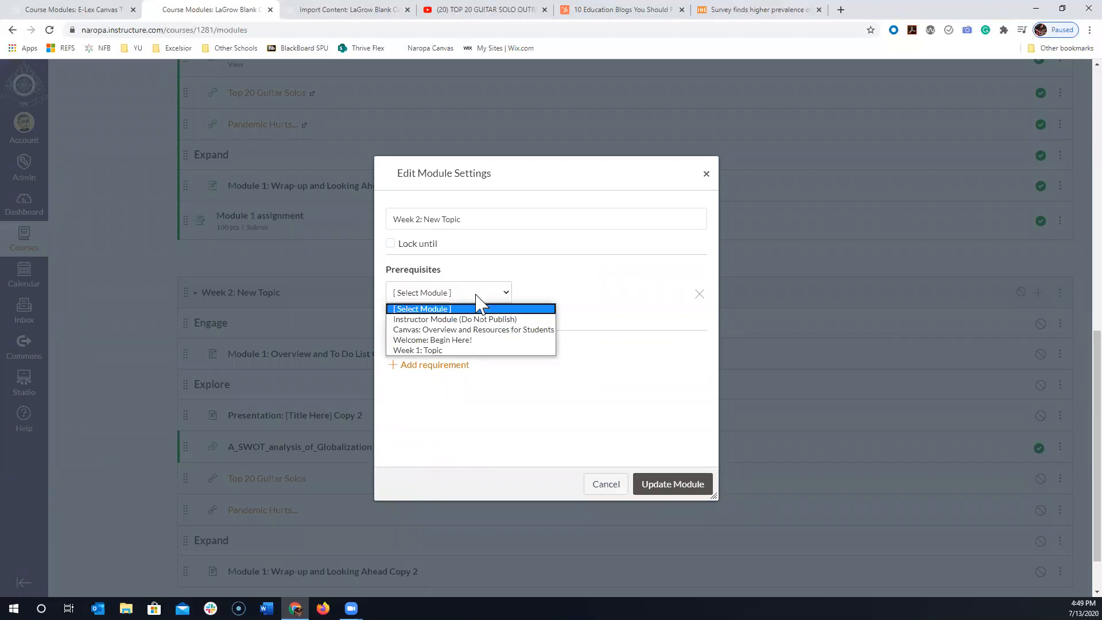
pyautogui.click(457, 351)
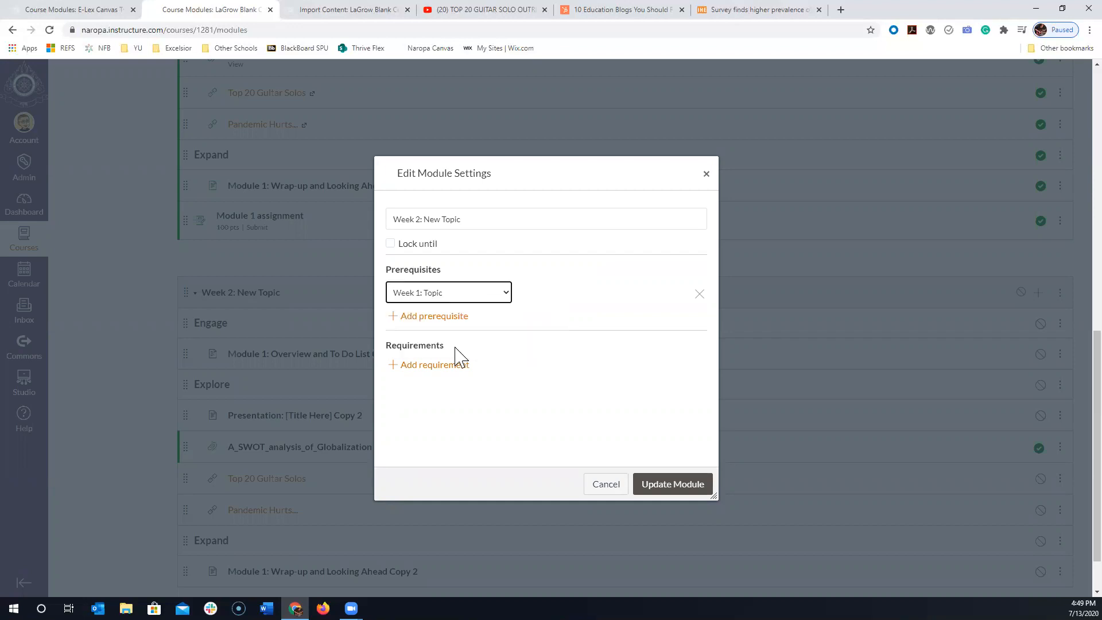
pyautogui.click(677, 485)
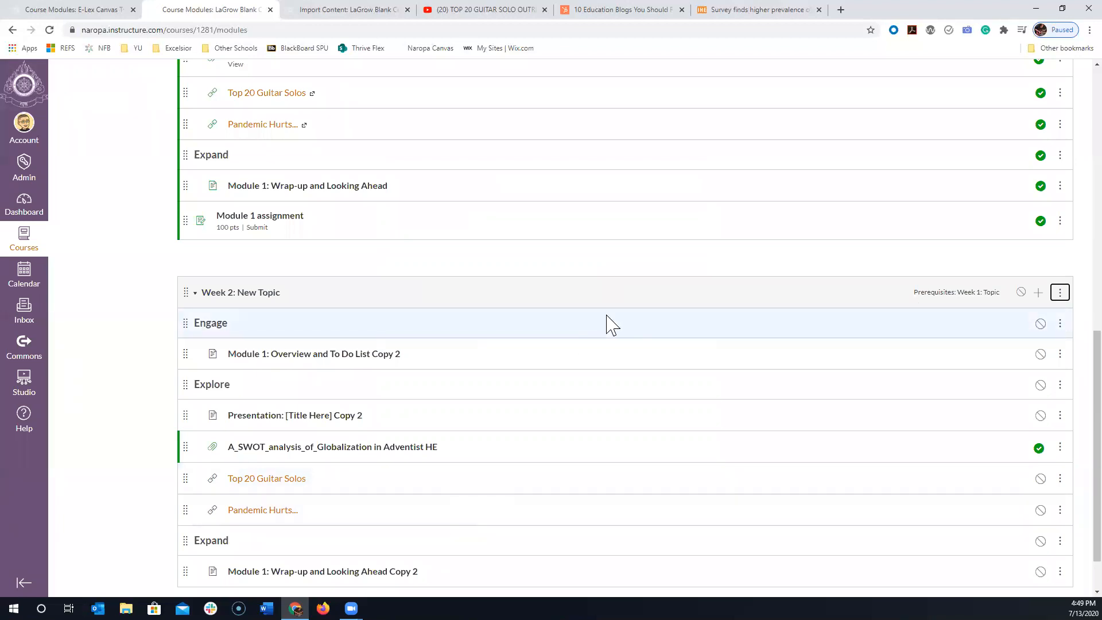
# - Reopen the "Week 2: New Topic" module settings and lock the module until July 20, 2020
pyautogui.scroll(4, 608, 322)
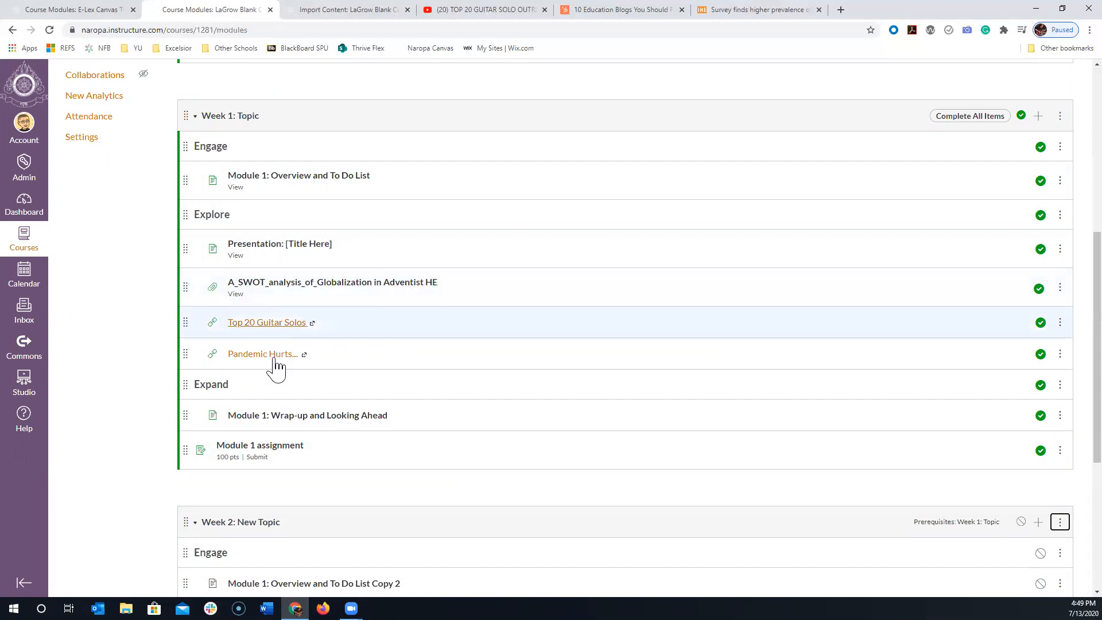
pyautogui.scroll(-1, 276, 453)
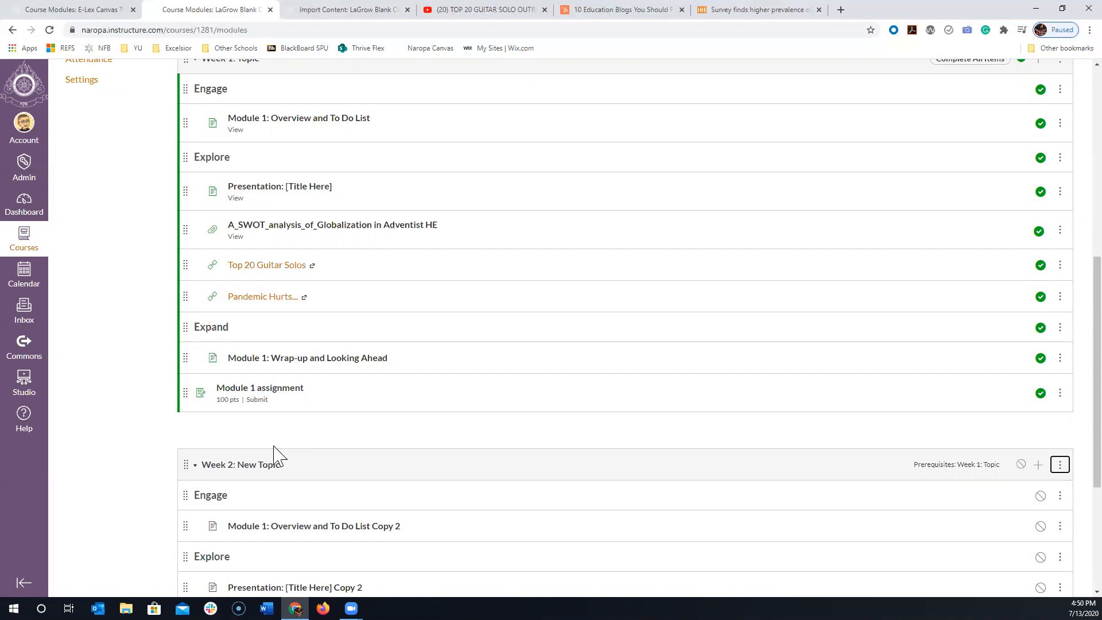
pyautogui.scroll(-4, 393, 445)
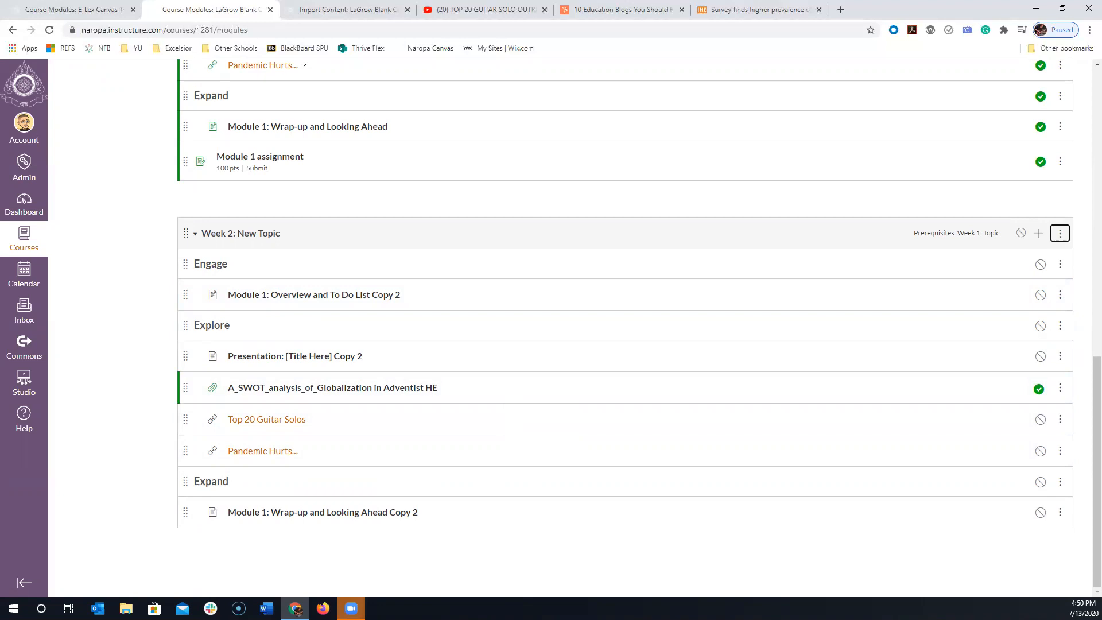
pyautogui.click(1060, 236)
pyautogui.click(1027, 268)
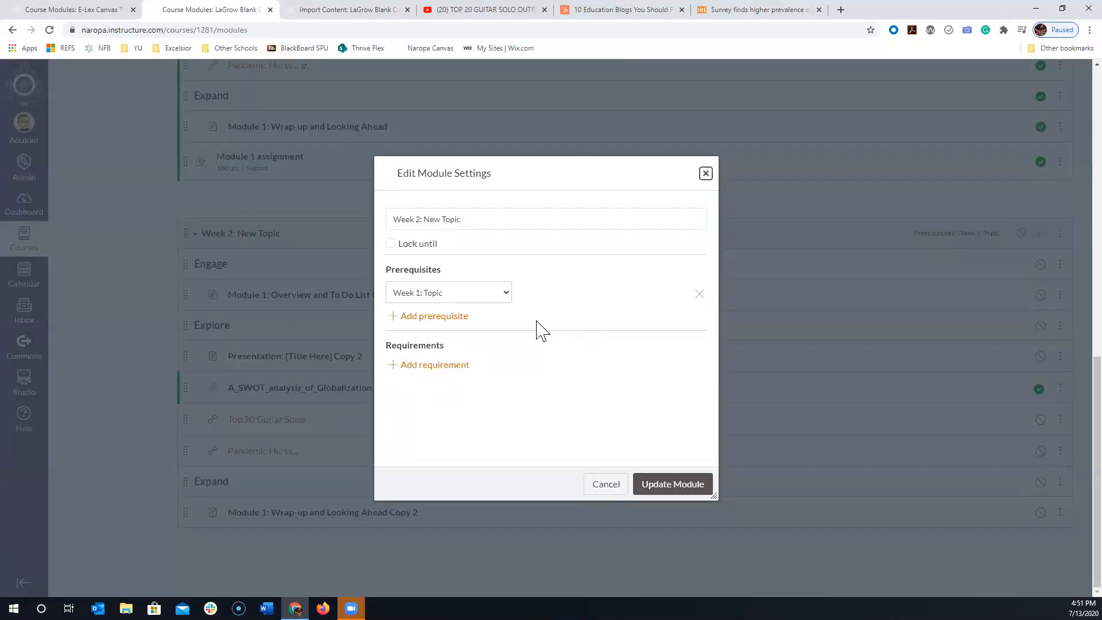
pyautogui.click(390, 243)
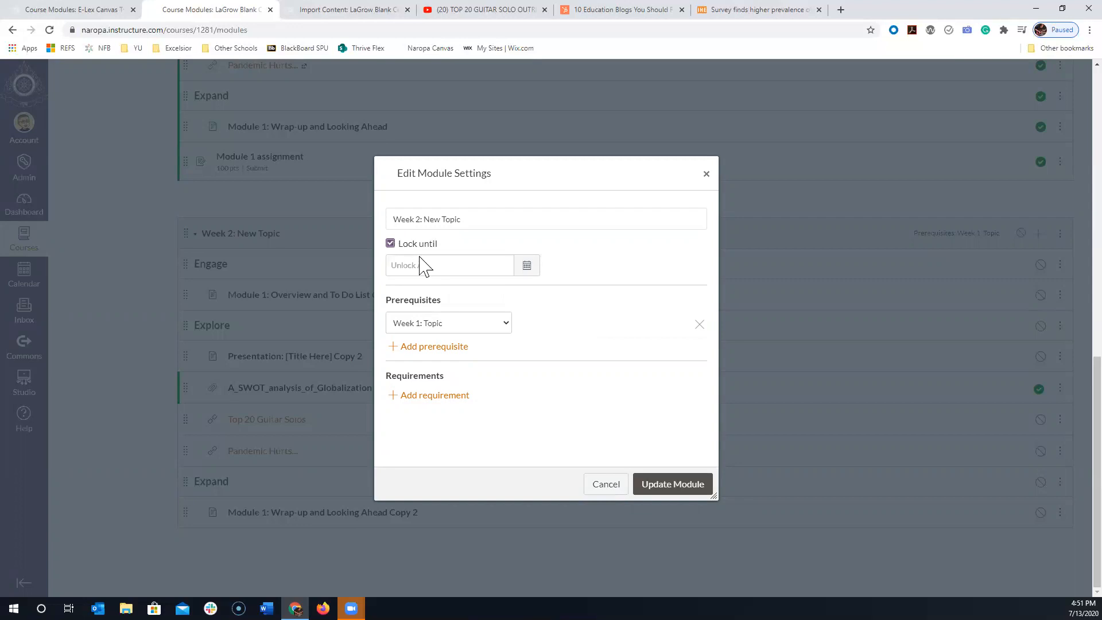
pyautogui.click(525, 269)
pyautogui.click(415, 368)
# - Enter 6:00 as the unlock time with its am/pm setting and update the "Week 2: New Topic" module
pyautogui.click(442, 404)
pyautogui.write('6')
pyautogui.click(458, 403)
pyautogui.write('00')
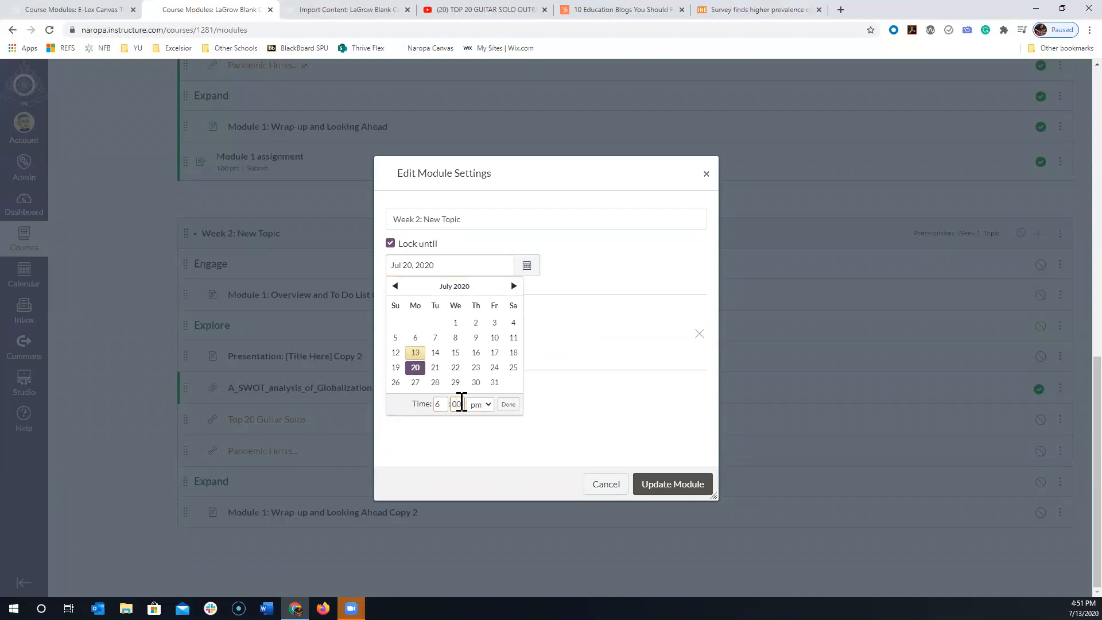
pyautogui.click(479, 406)
pyautogui.click(484, 436)
pyautogui.click(657, 487)
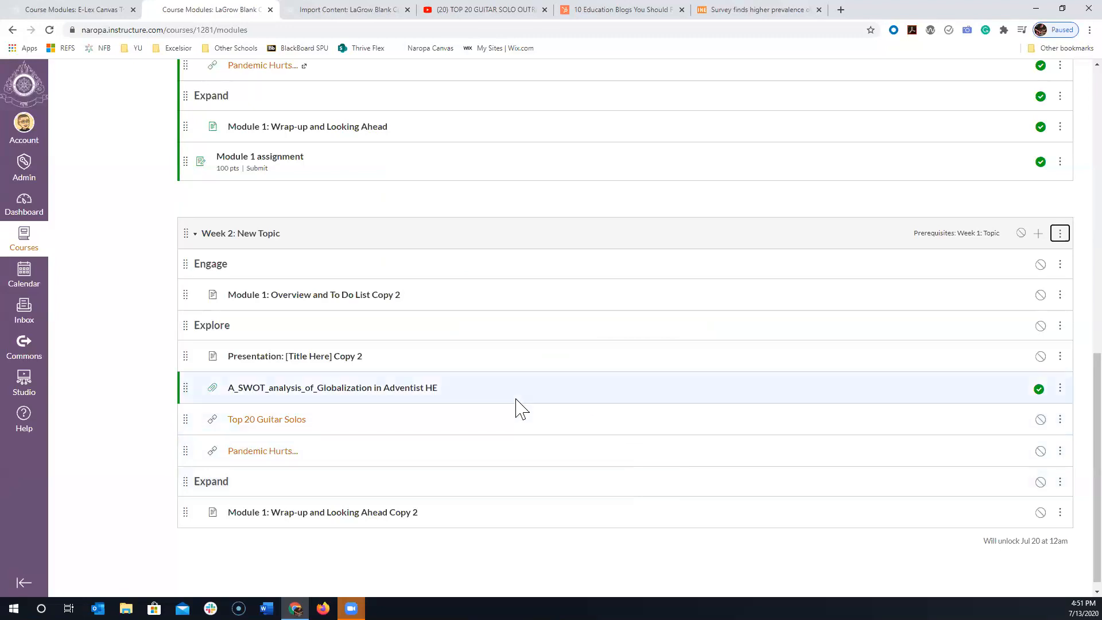
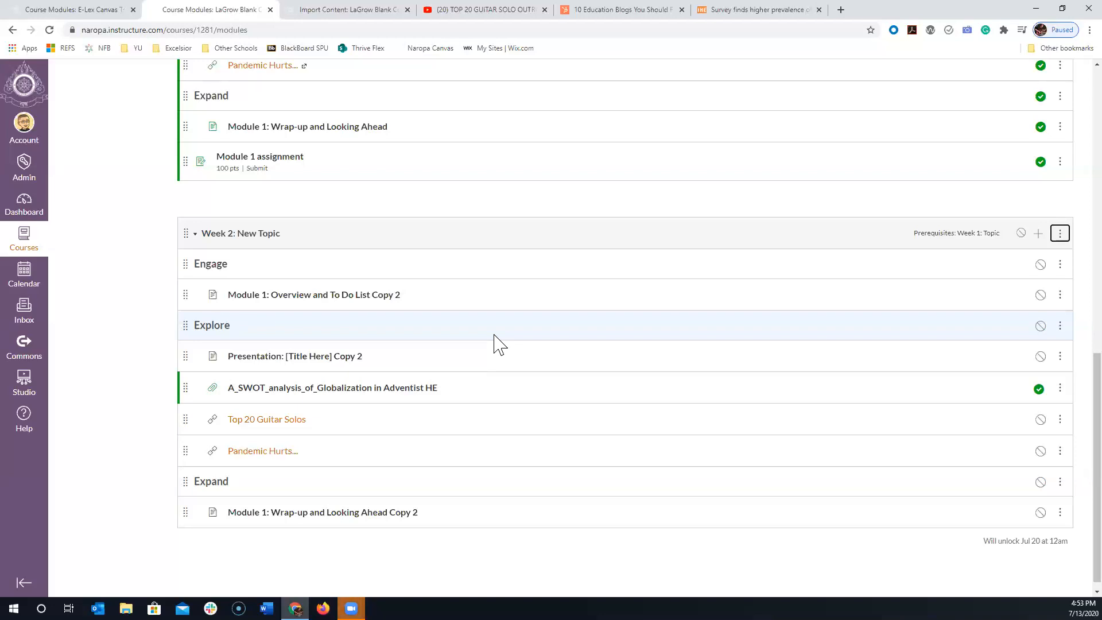
# - Open the "Week 1: Topic" module settings, review its completion requirements and close them unchanged
pyautogui.scroll(7, 625, 306)
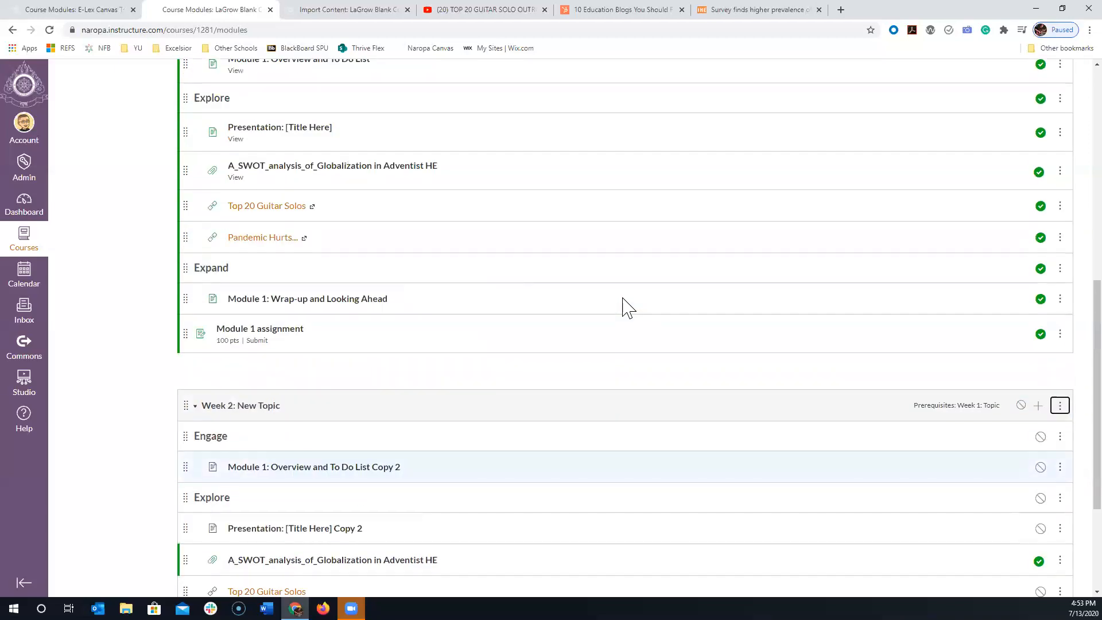
pyautogui.scroll(-2, 624, 305)
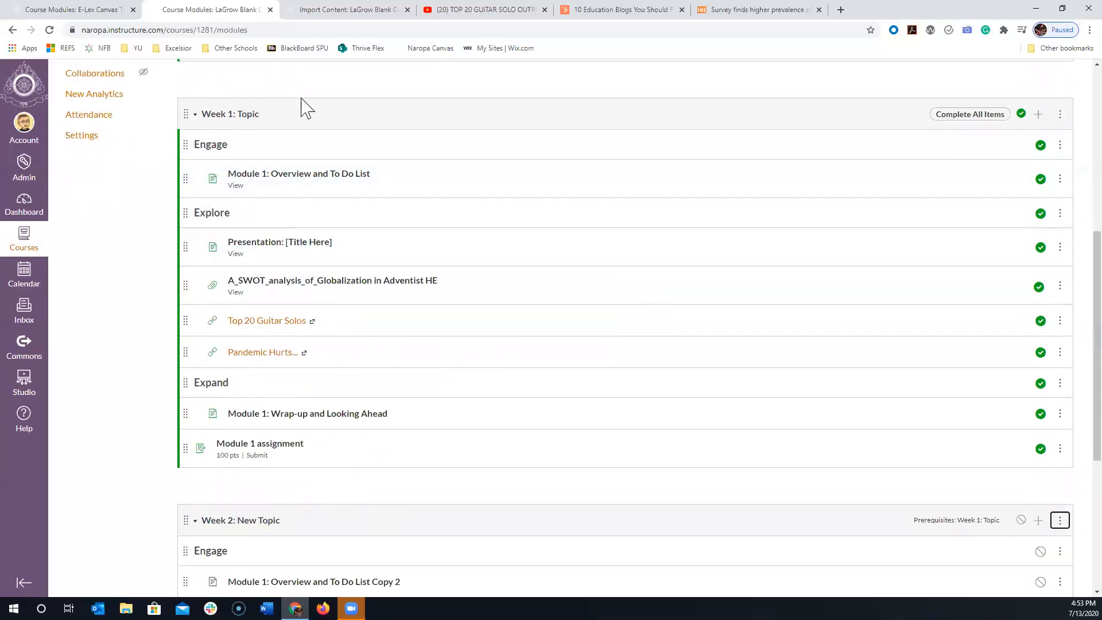
pyautogui.click(1061, 121)
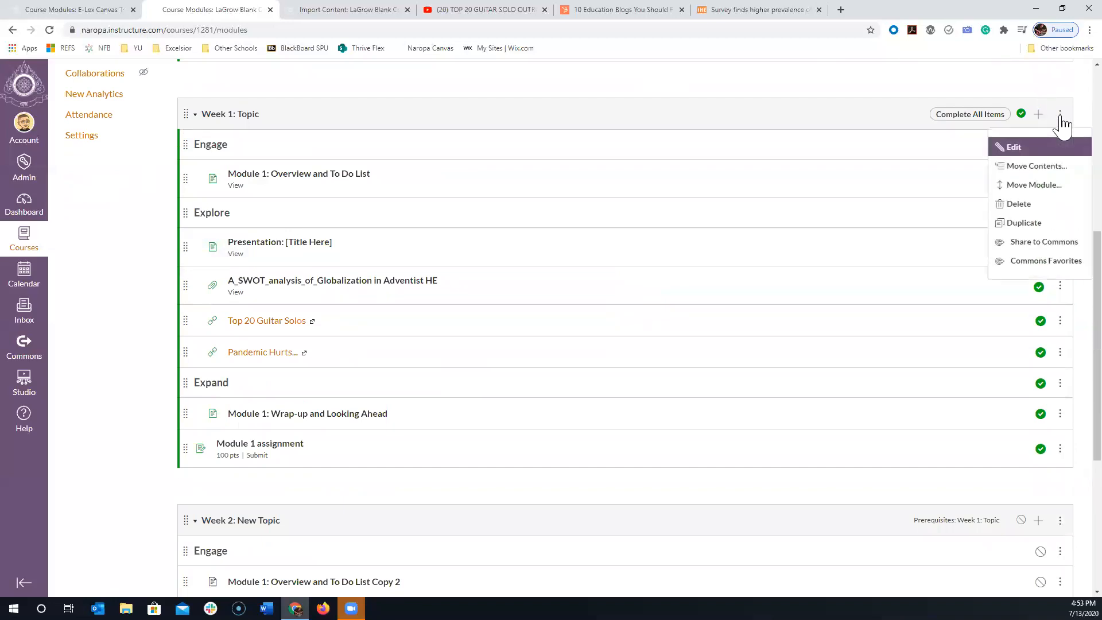
pyautogui.click(1031, 154)
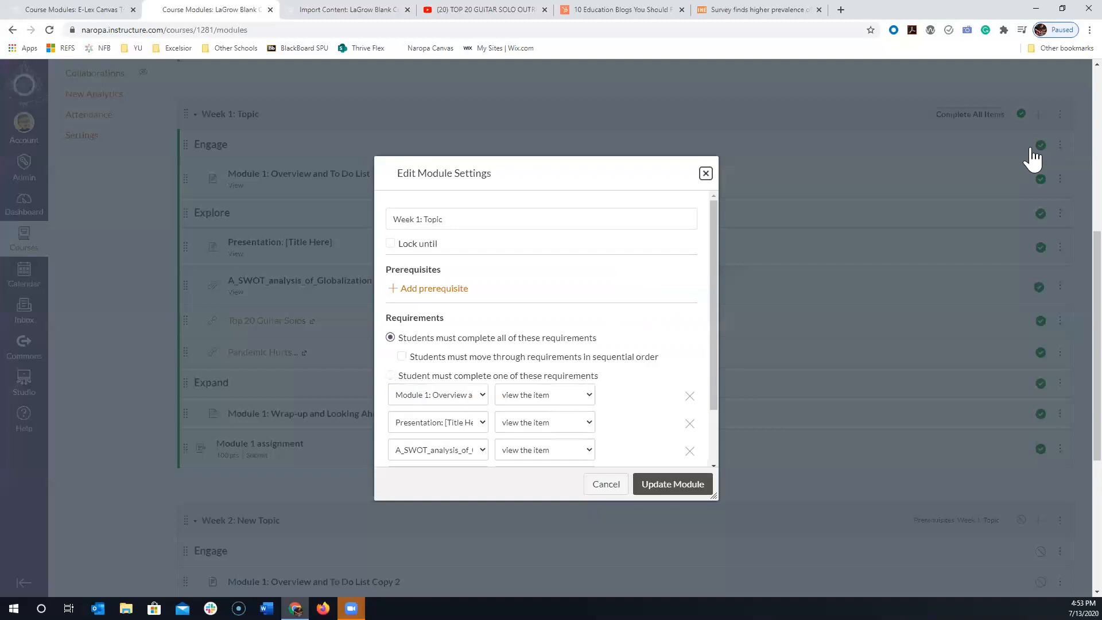
pyautogui.scroll(-2, 454, 356)
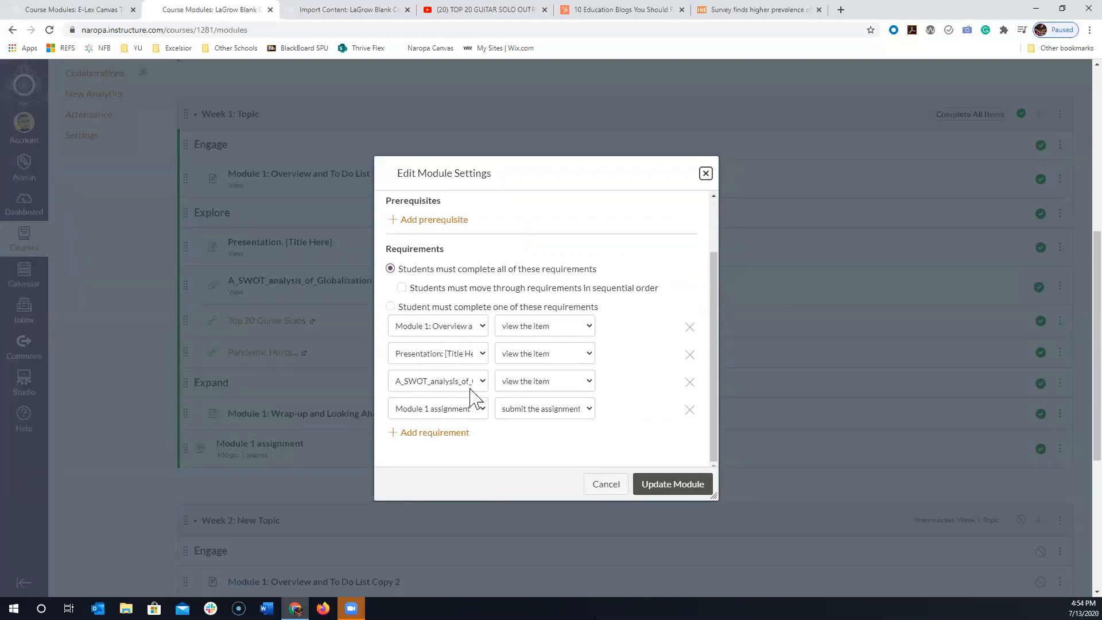
pyautogui.click(705, 173)
# - Examine the prerequisite label shown for the "Week 2: New Topic" module
pyautogui.scroll(-3, 745, 196)
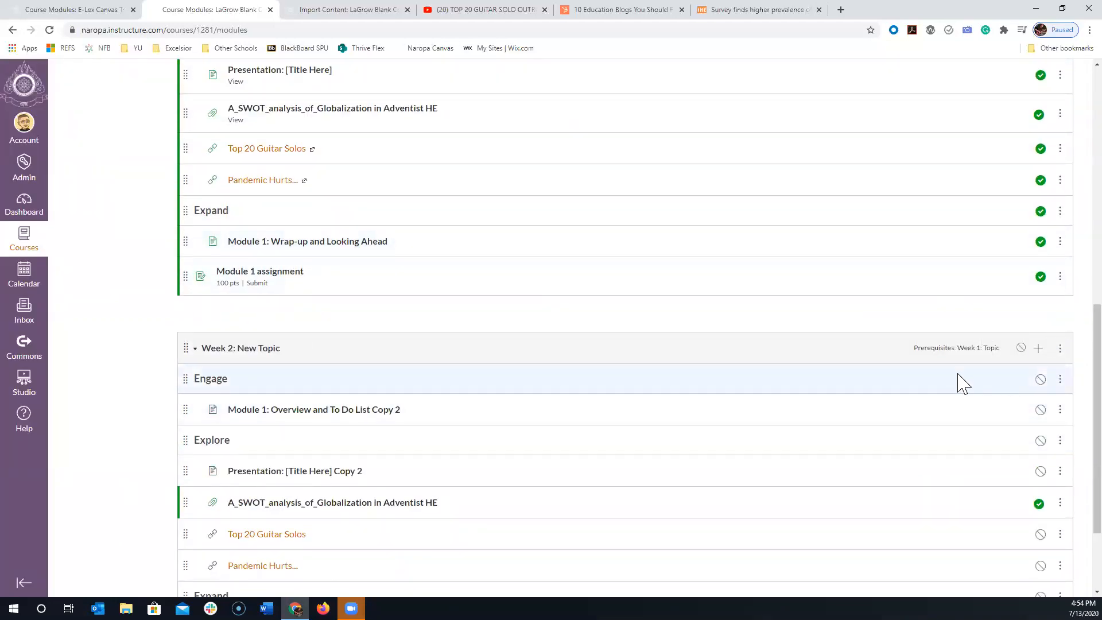
pyautogui.moveTo(914, 347); pyautogui.dragTo(1003, 359)
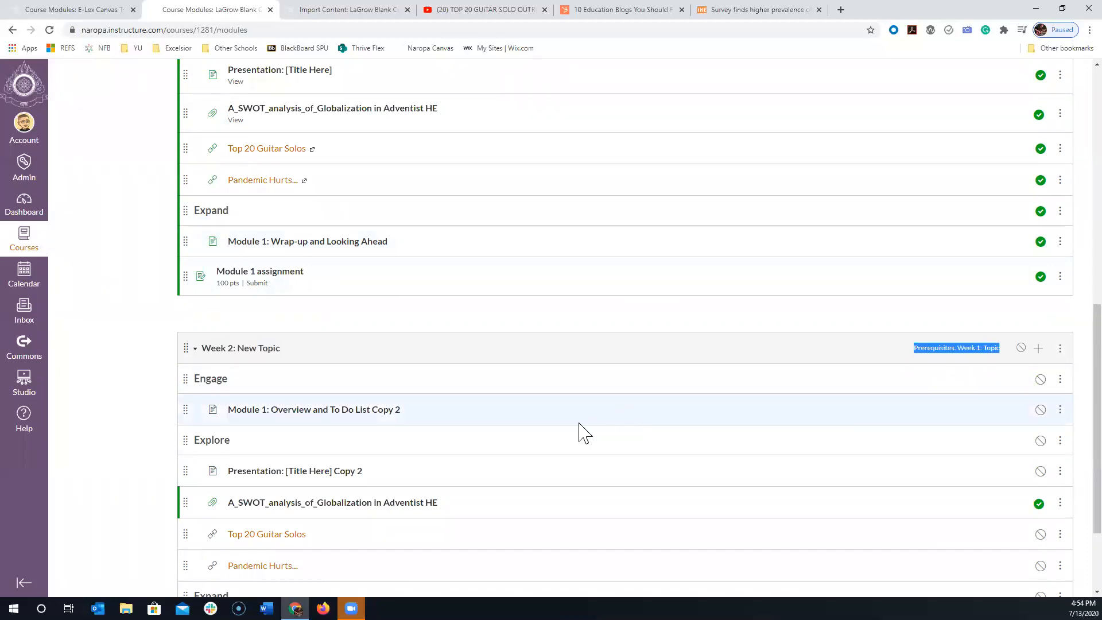
pyautogui.click(420, 365)
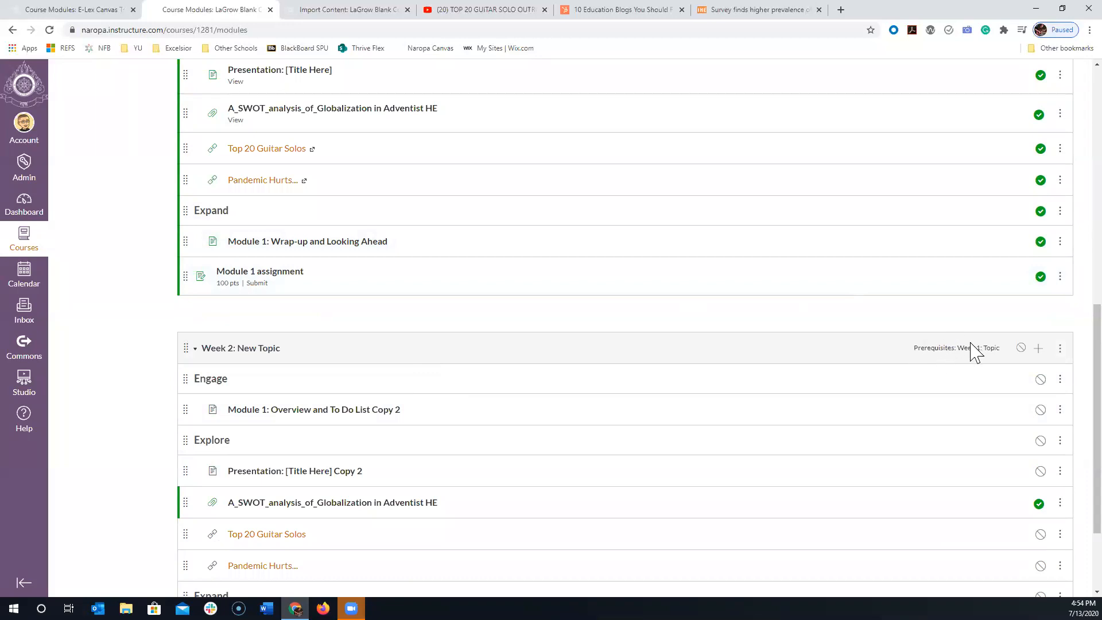
# - Try adding a requirement in the "Week 2: New Topic" module settings, enlarge the dialog, and cancel the changes
pyautogui.click(1060, 349)
pyautogui.click(1042, 383)
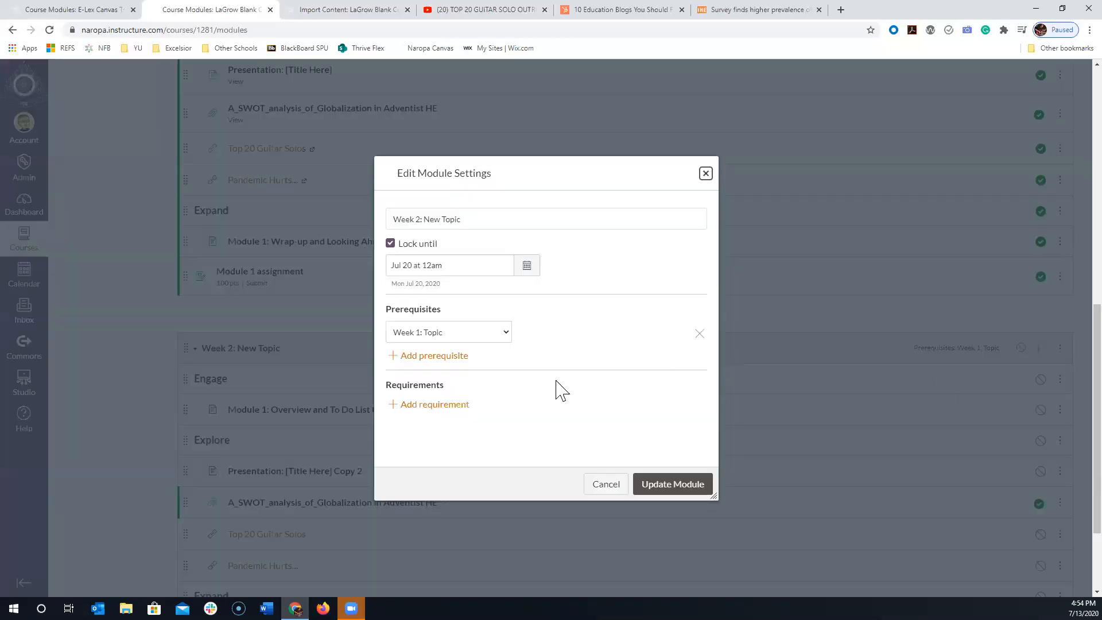
pyautogui.scroll(-2, 556, 390)
pyautogui.click(434, 291)
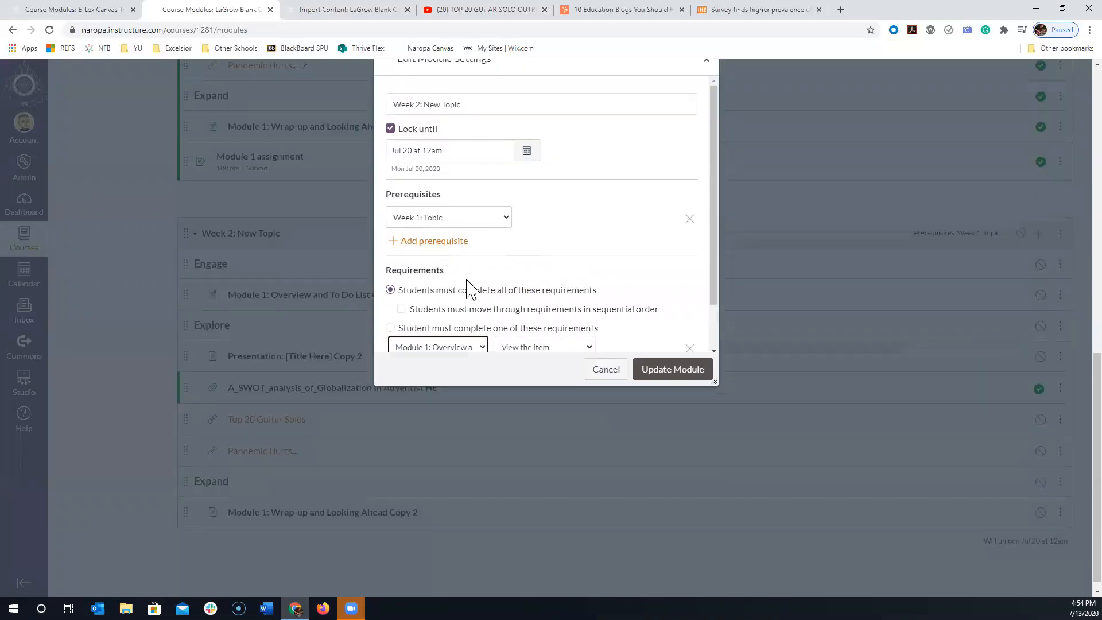
pyautogui.moveTo(717, 383); pyautogui.dragTo(817, 565)
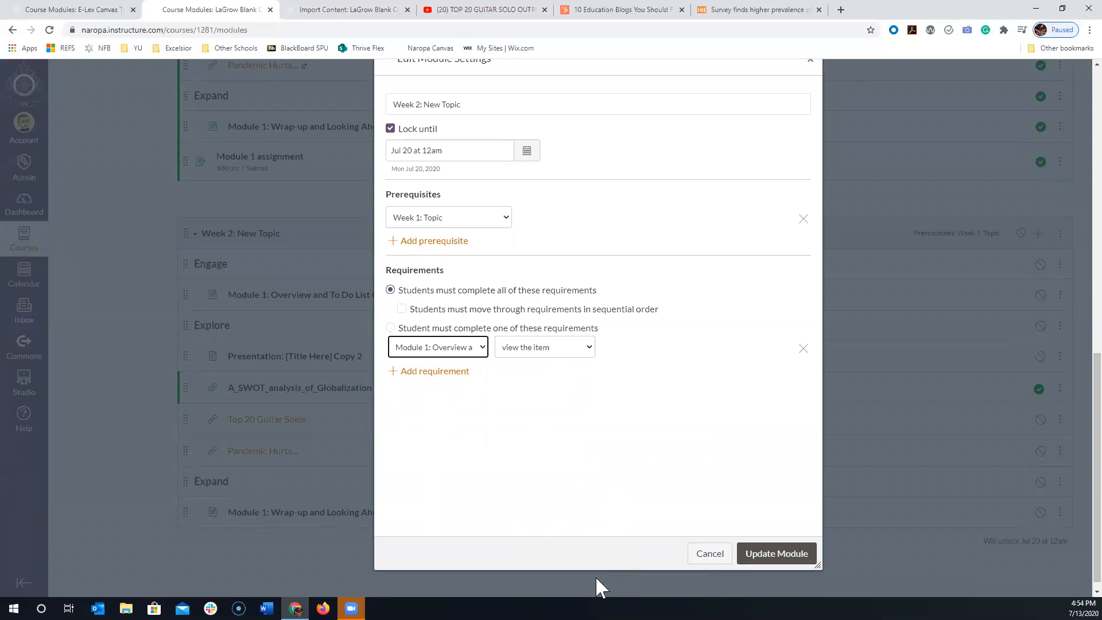
pyautogui.click(697, 552)
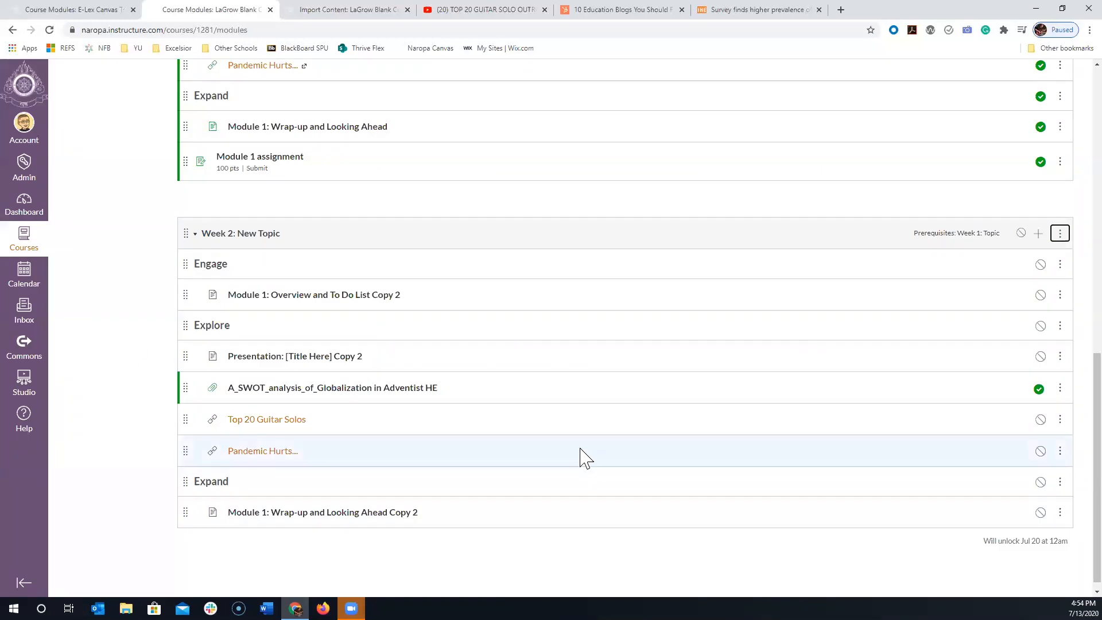
pyautogui.click(116, 403)
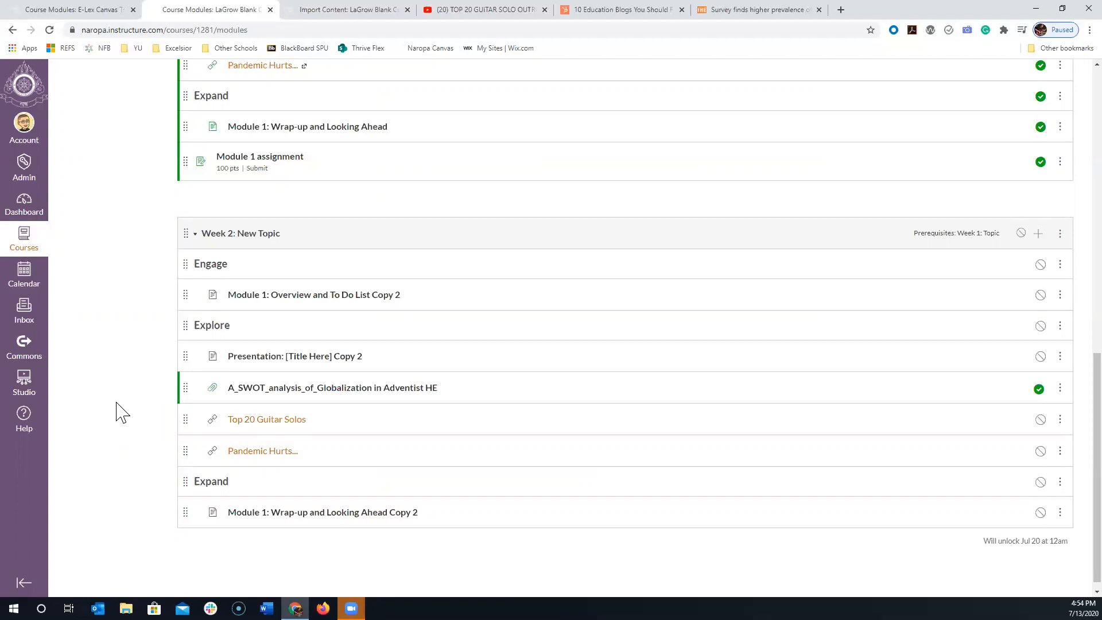
pyautogui.scroll(15, 51, 444)
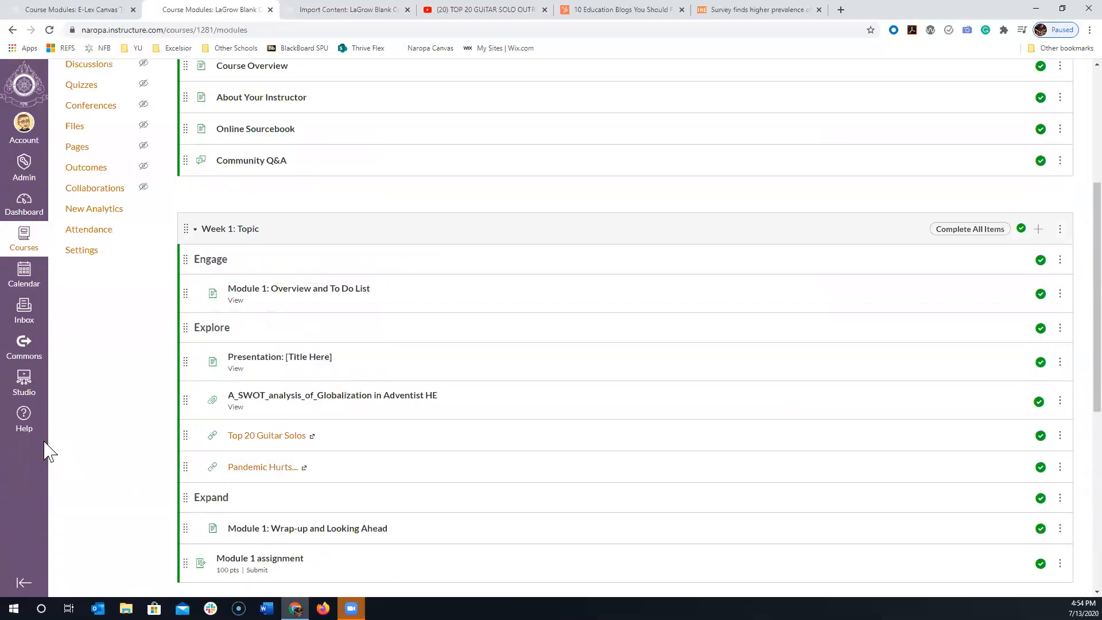
pyautogui.scroll(2, 86, 396)
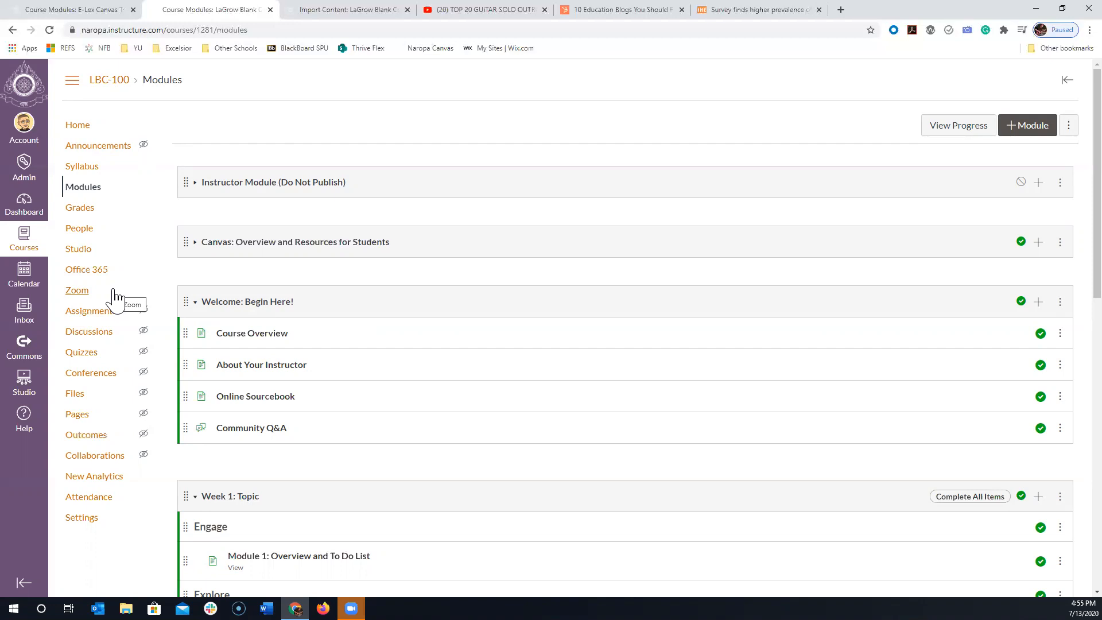
# - Switch to the E-Lex Canvas course modules, view the "Video of July 6 Canvas Trainings" page, and return to the module list
pyautogui.click(86, 9)
pyautogui.scroll(-1, 298, 178)
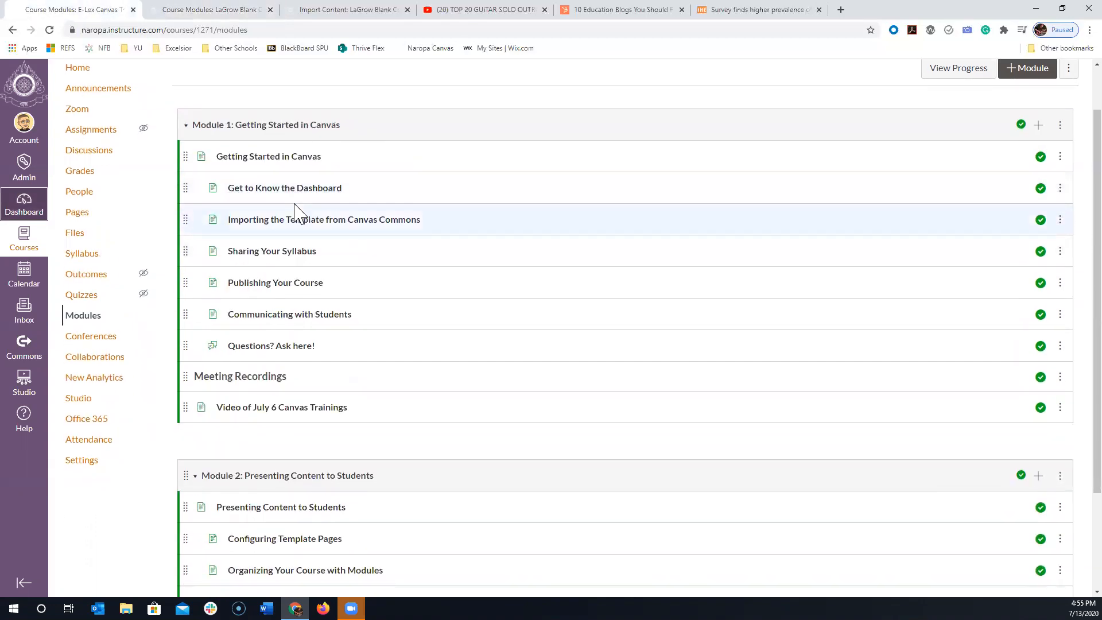
pyautogui.scroll(-2, 246, 304)
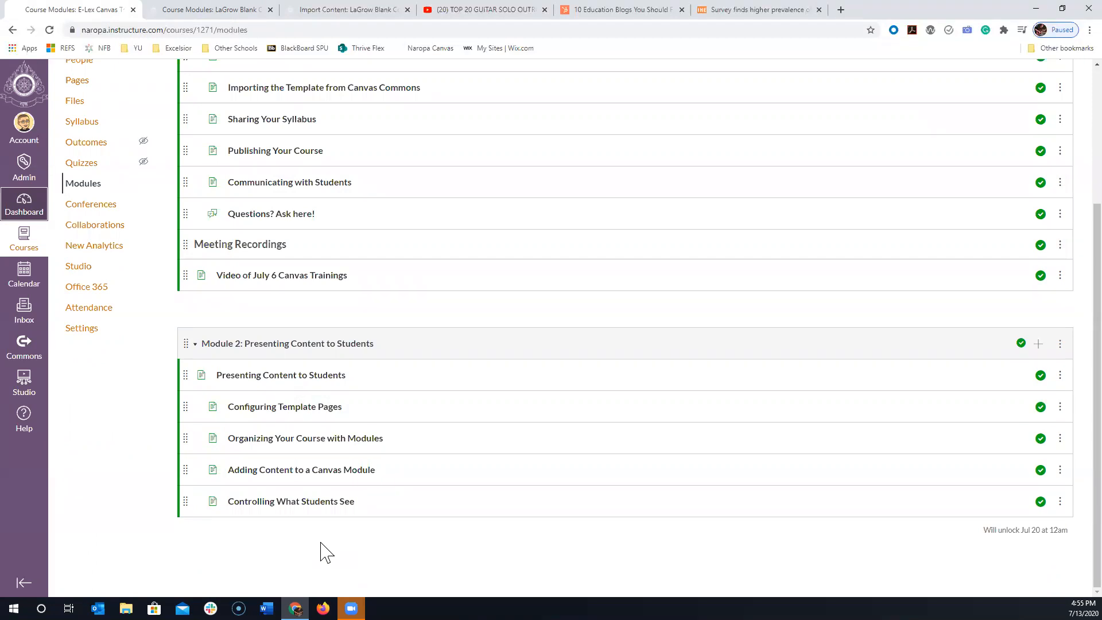
pyautogui.scroll(2, 338, 436)
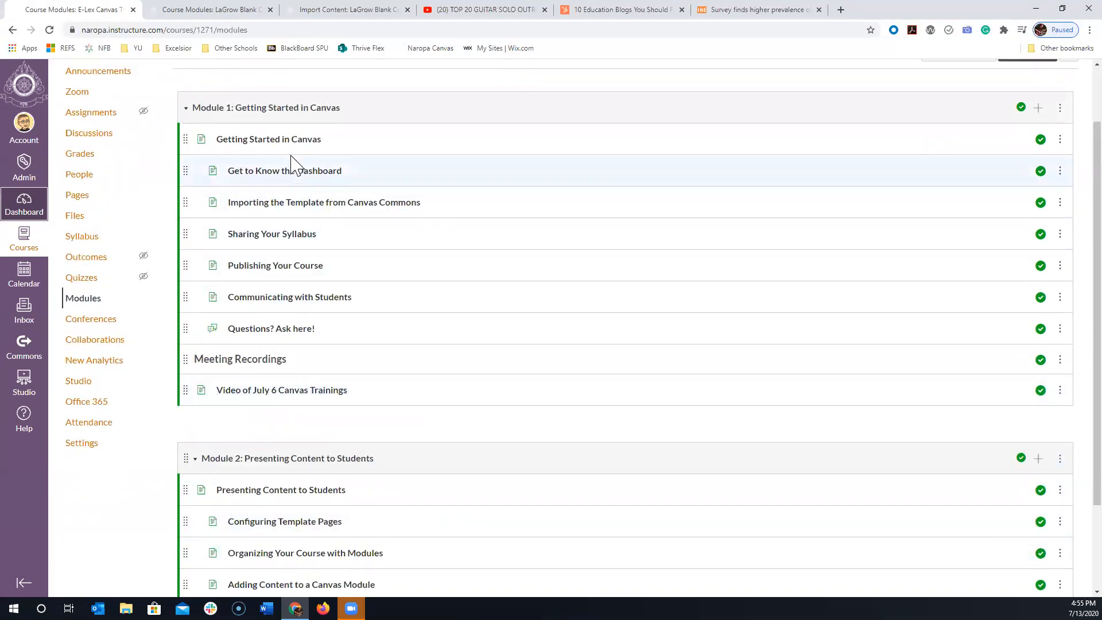
pyautogui.click(285, 396)
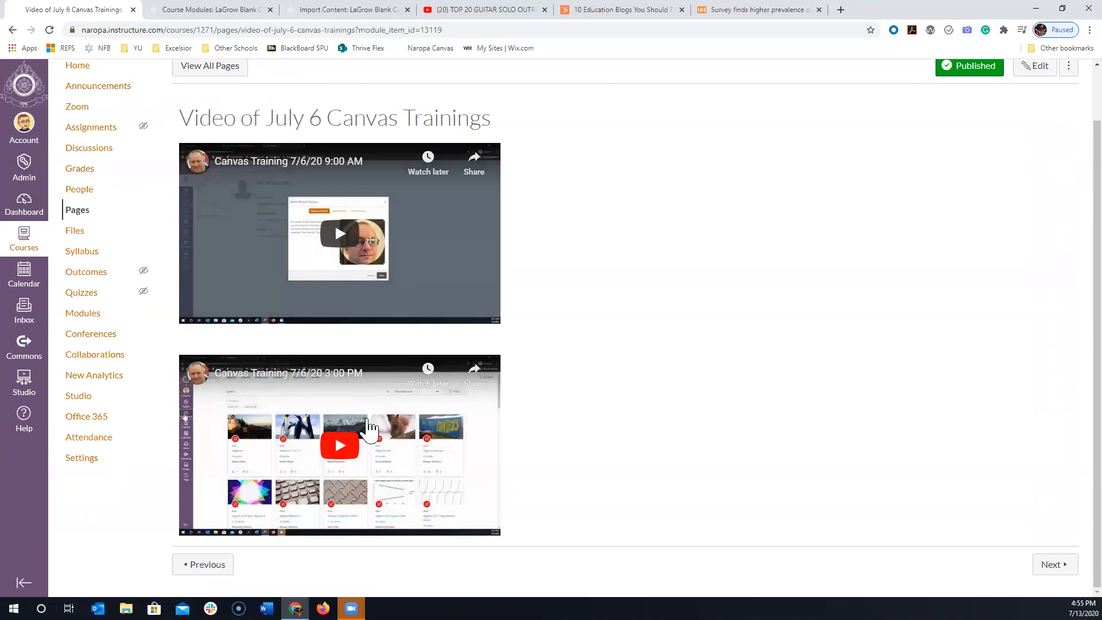
pyautogui.click(12, 31)
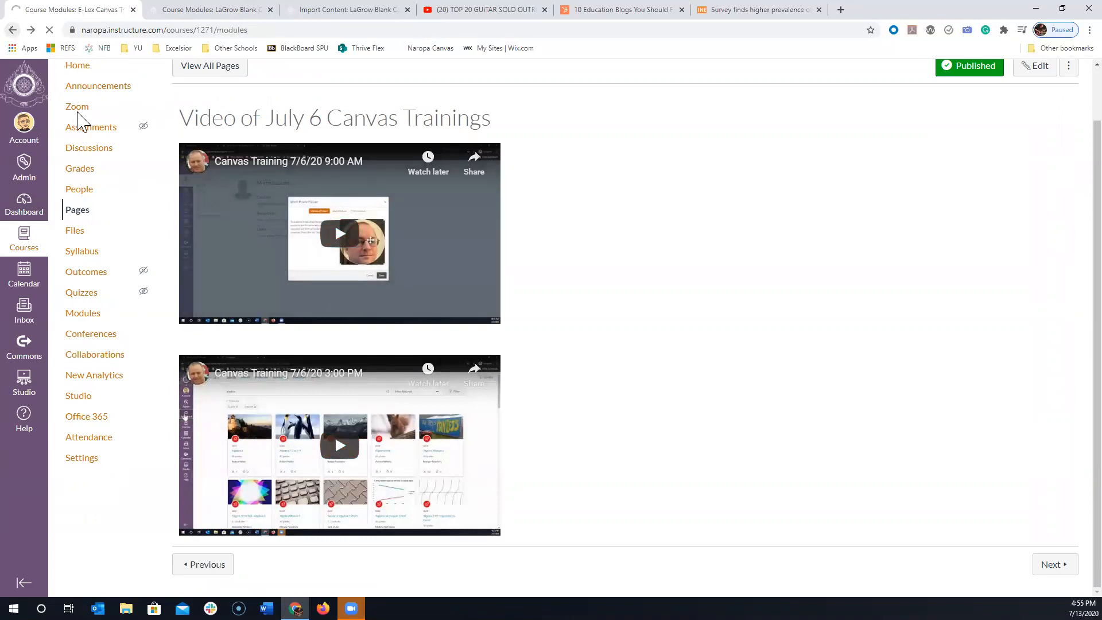
# - Open the "Questions? Ask here!" discussion, look through its prompt and replies, and return to the module list
pyautogui.scroll(-2, 356, 367)
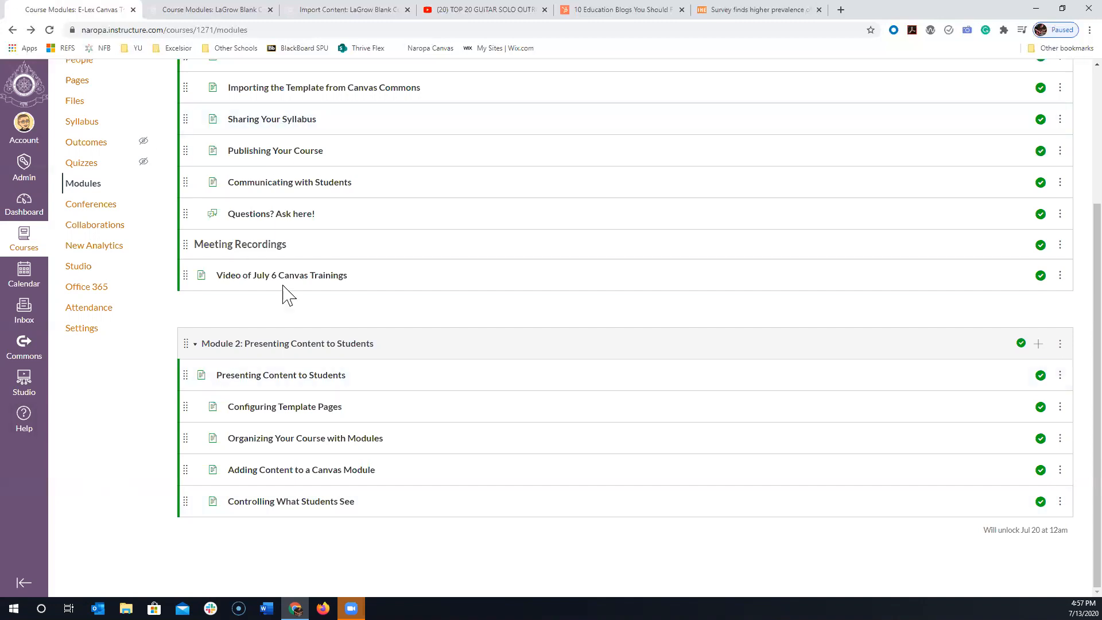
pyautogui.click(294, 215)
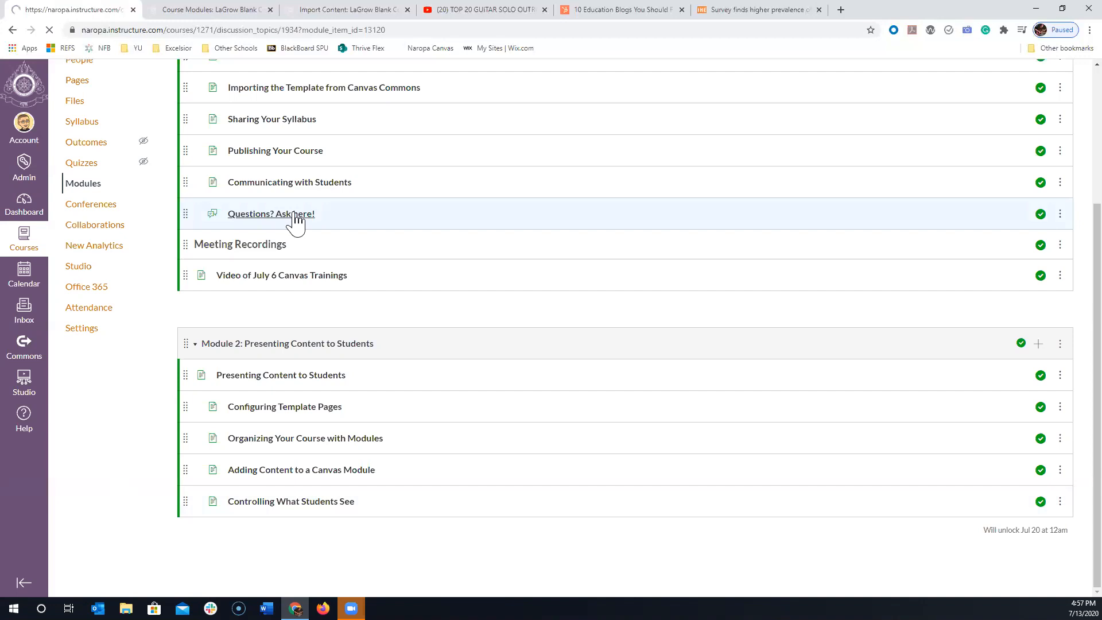
pyautogui.scroll(-10, 385, 234)
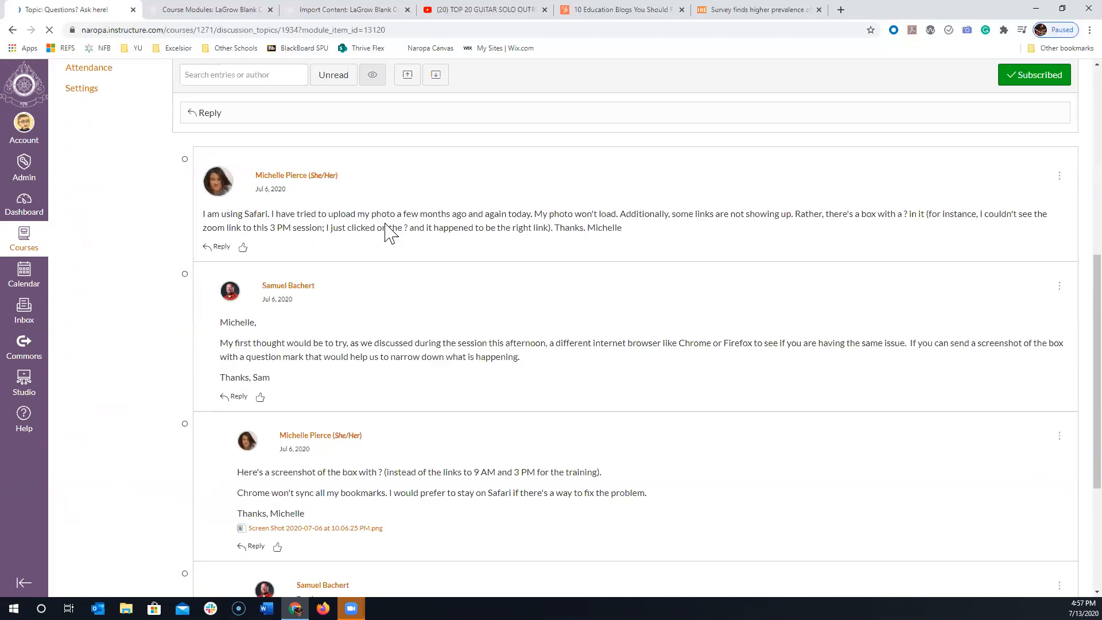
pyautogui.scroll(15, 492, 270)
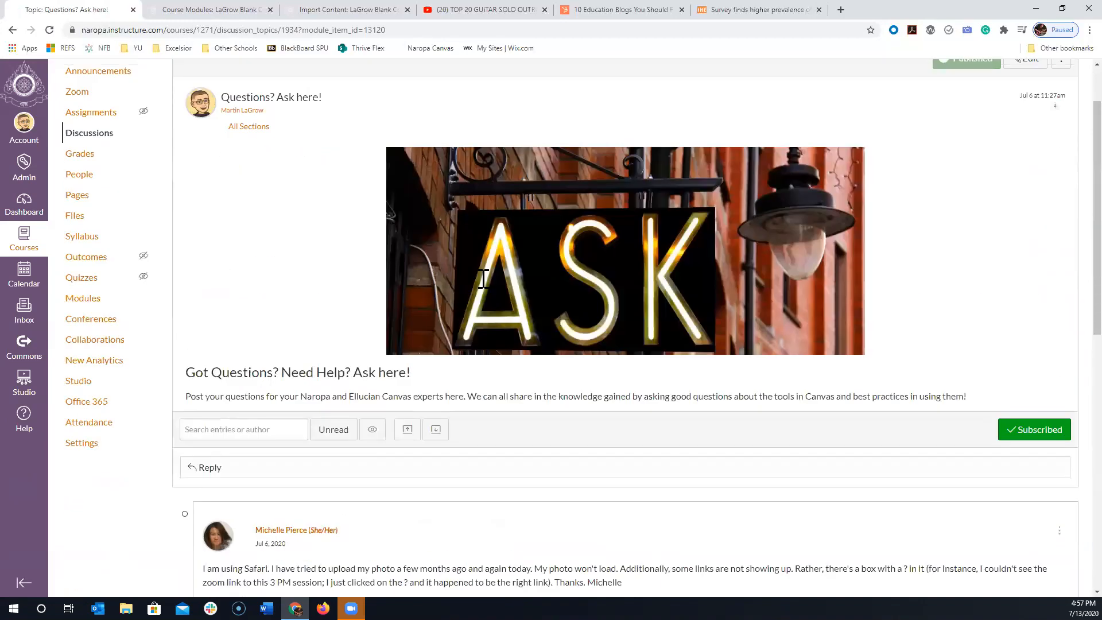
pyautogui.click(12, 30)
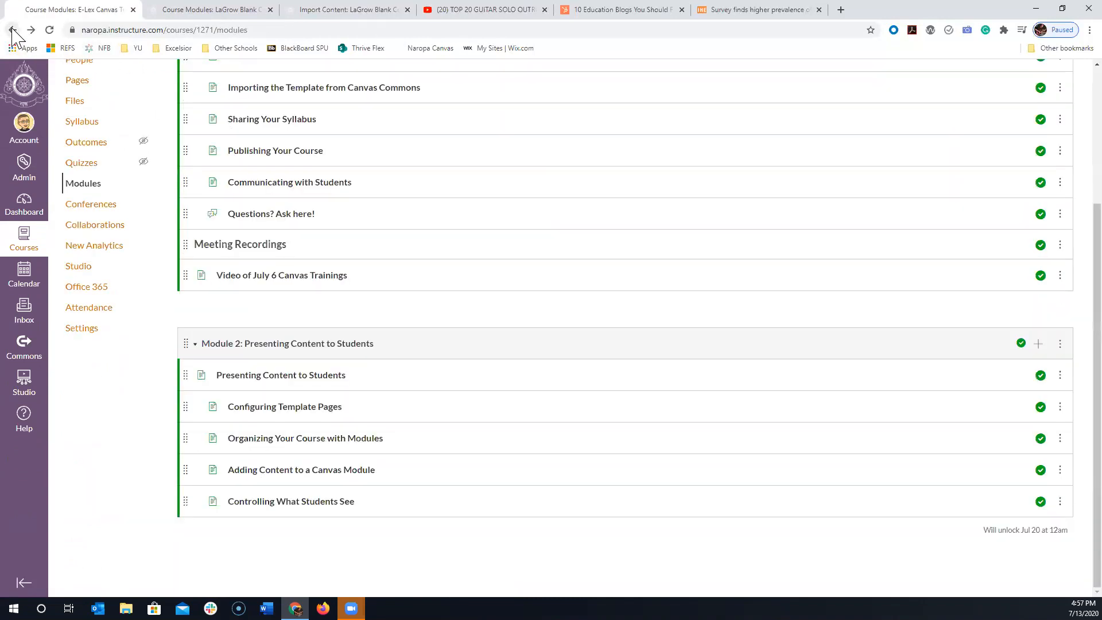